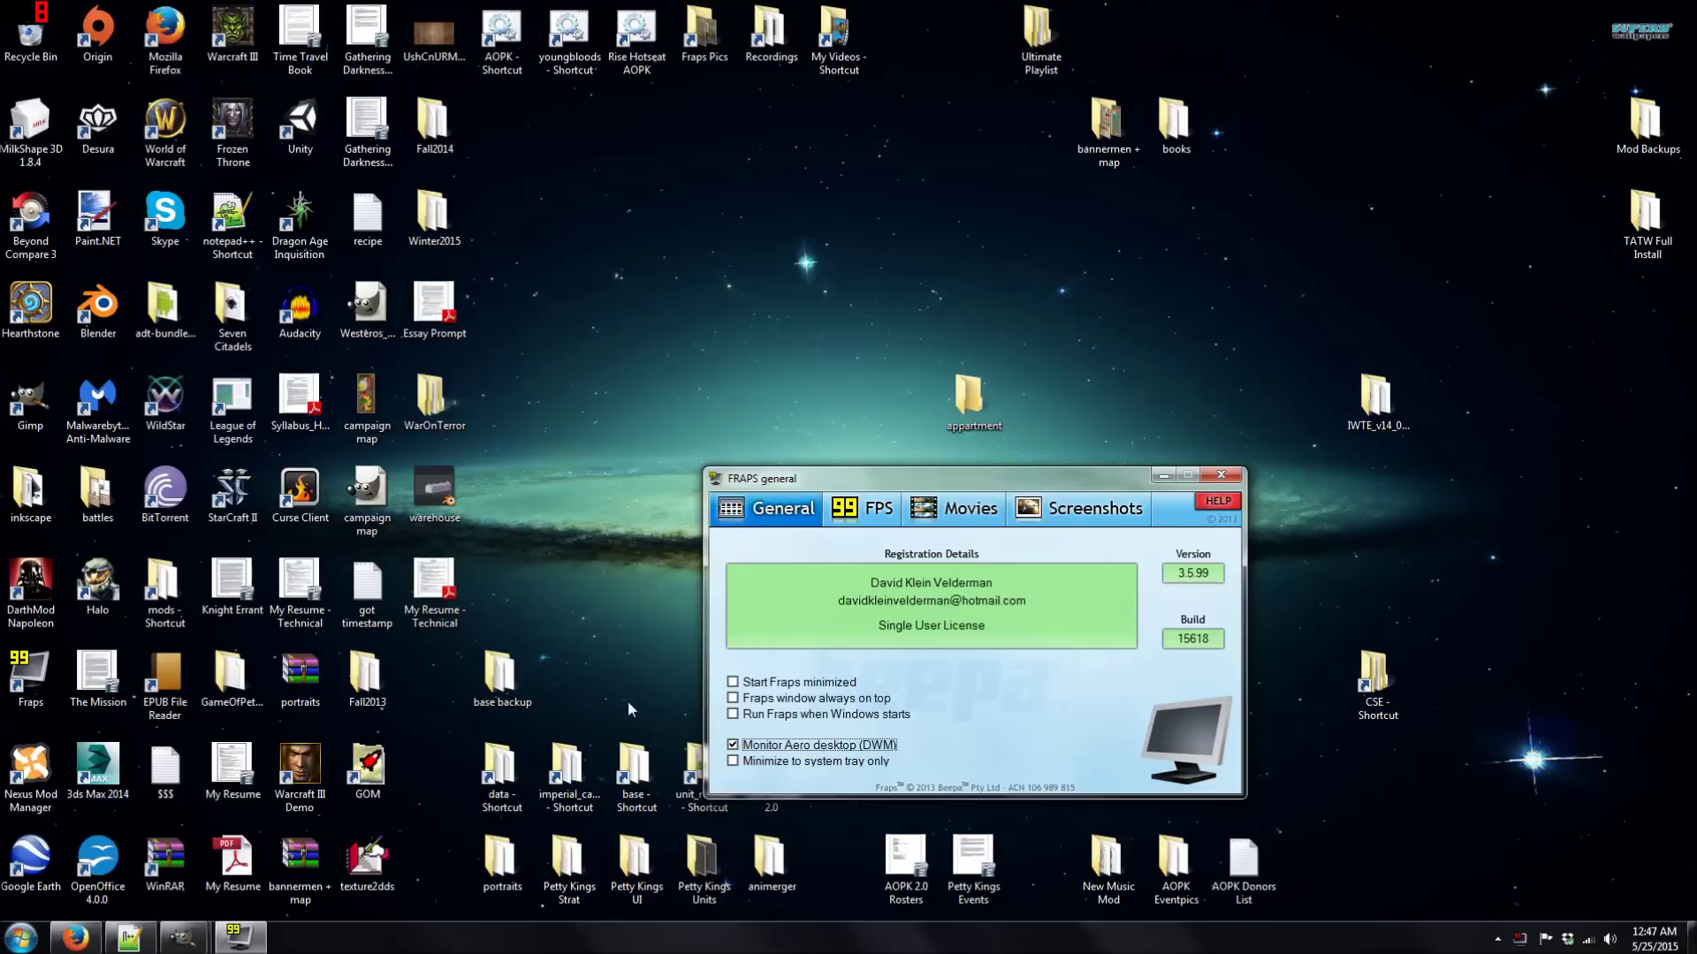
- Restore GIMP and bring the untitled 1000×1000 mounted-knight render image to the front
left_click(182, 923)
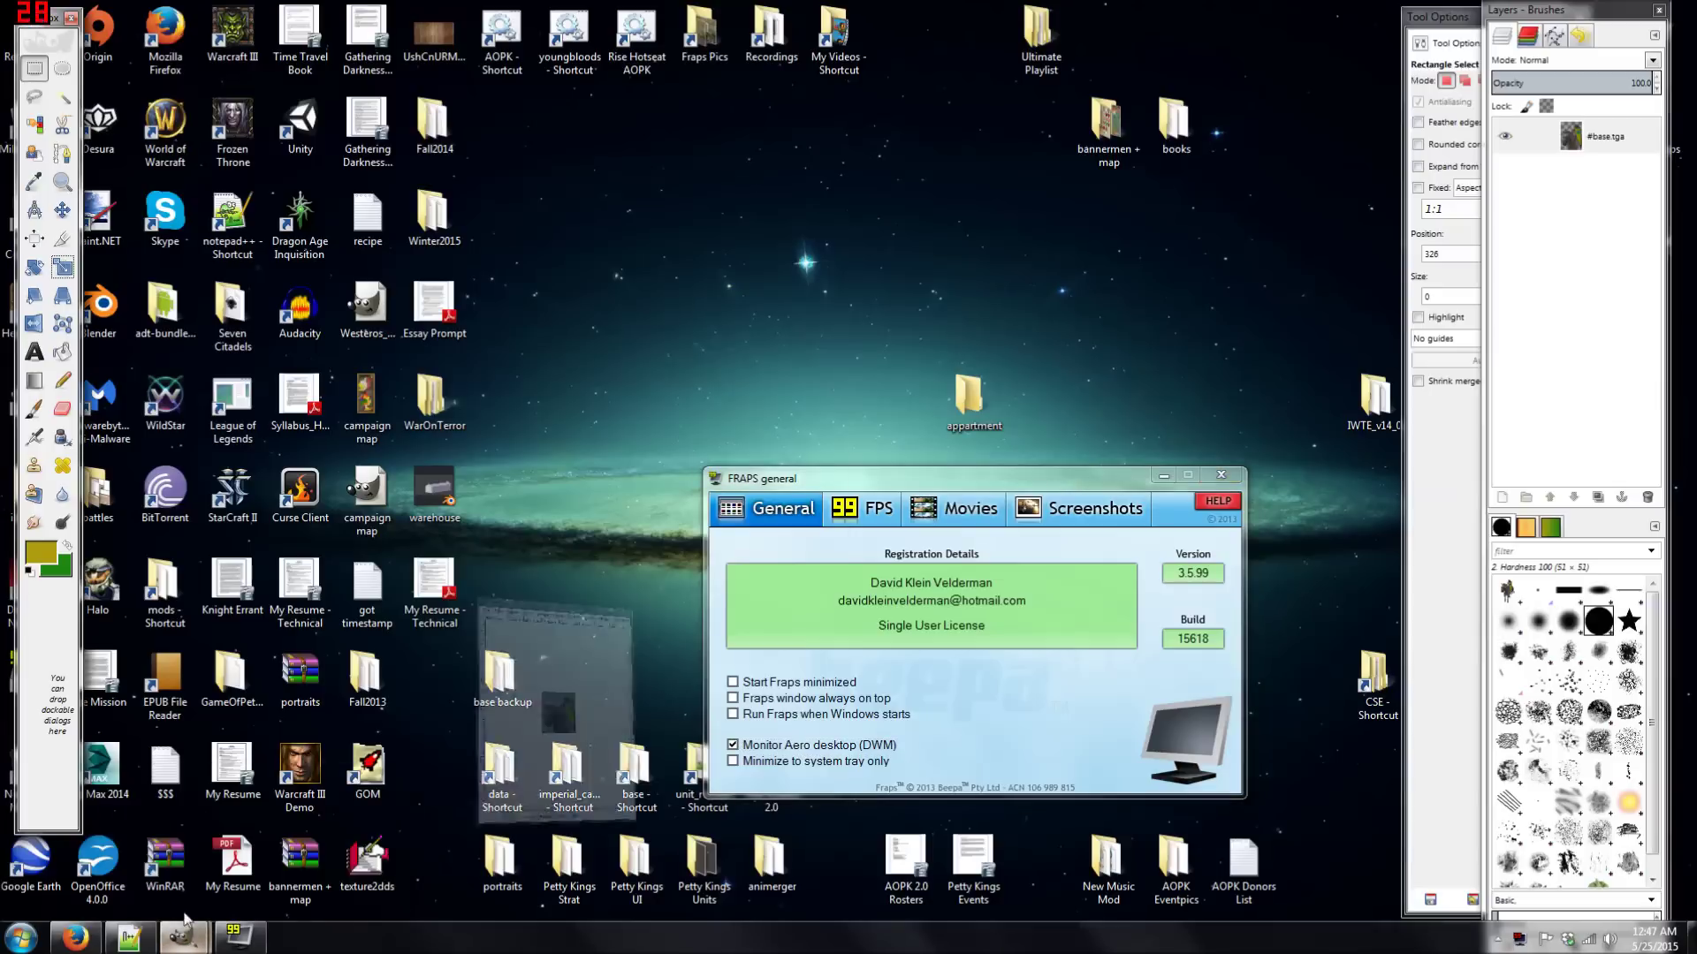
left_click(330, 834)
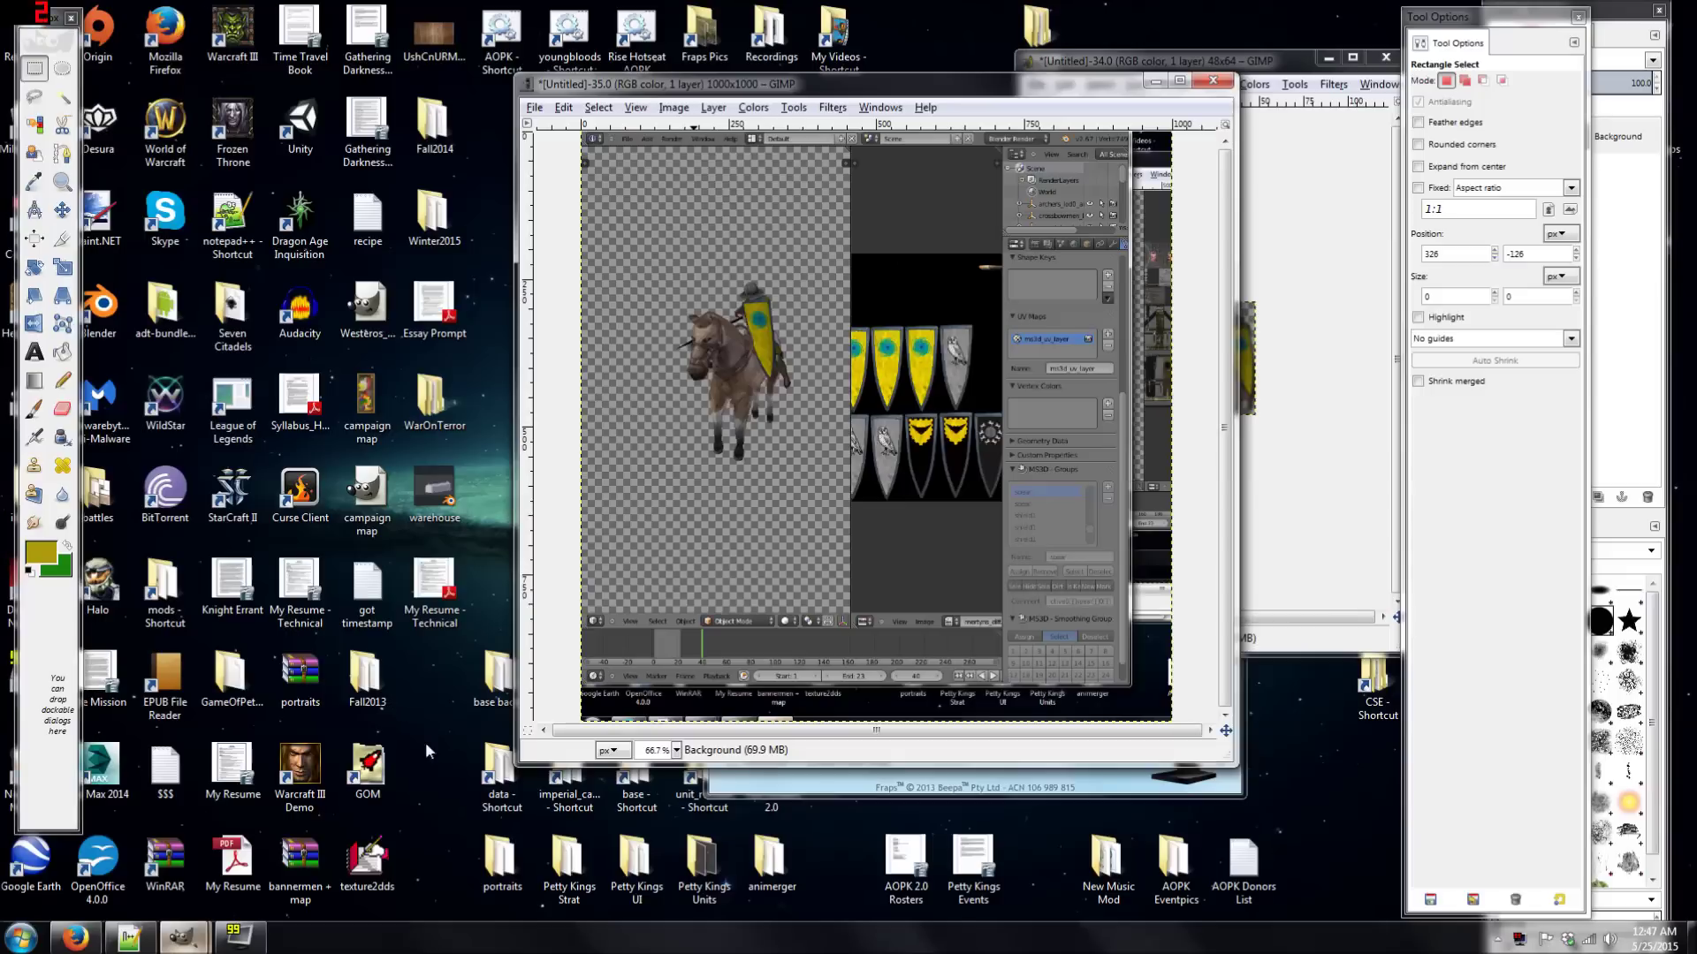
- Launch GameObjectApplicationToolbox_v1_0 from the animerger folder, dismissing the Invalid path warning
double_click(785, 897)
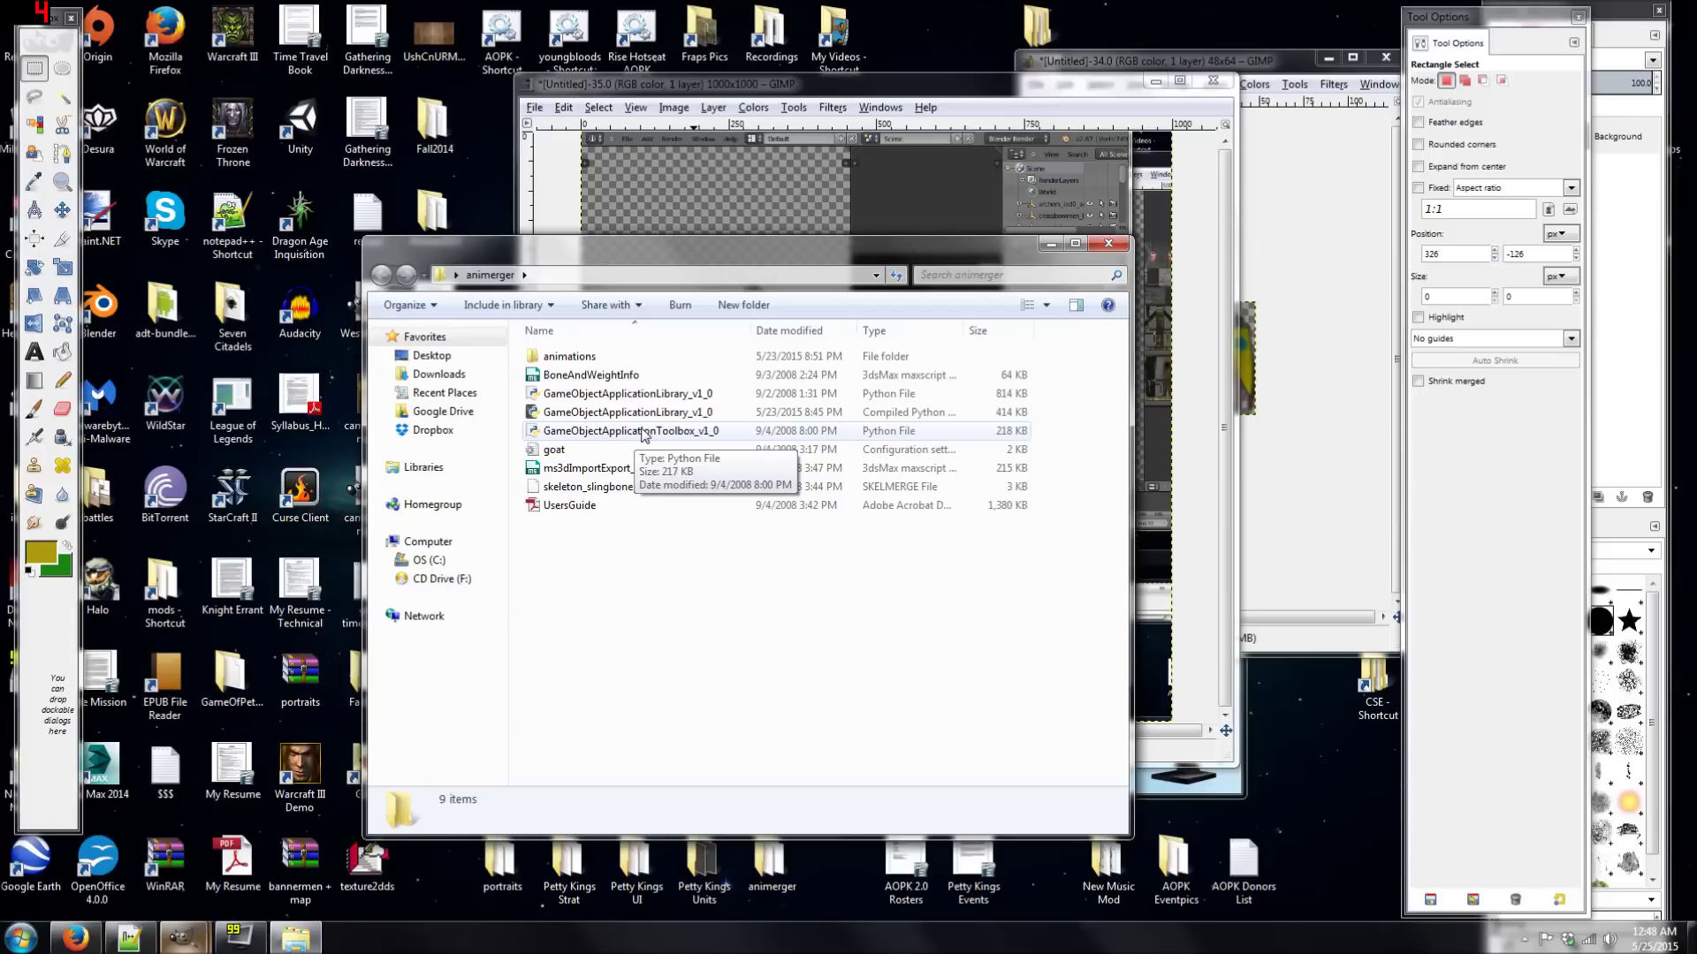
double_click(643, 433)
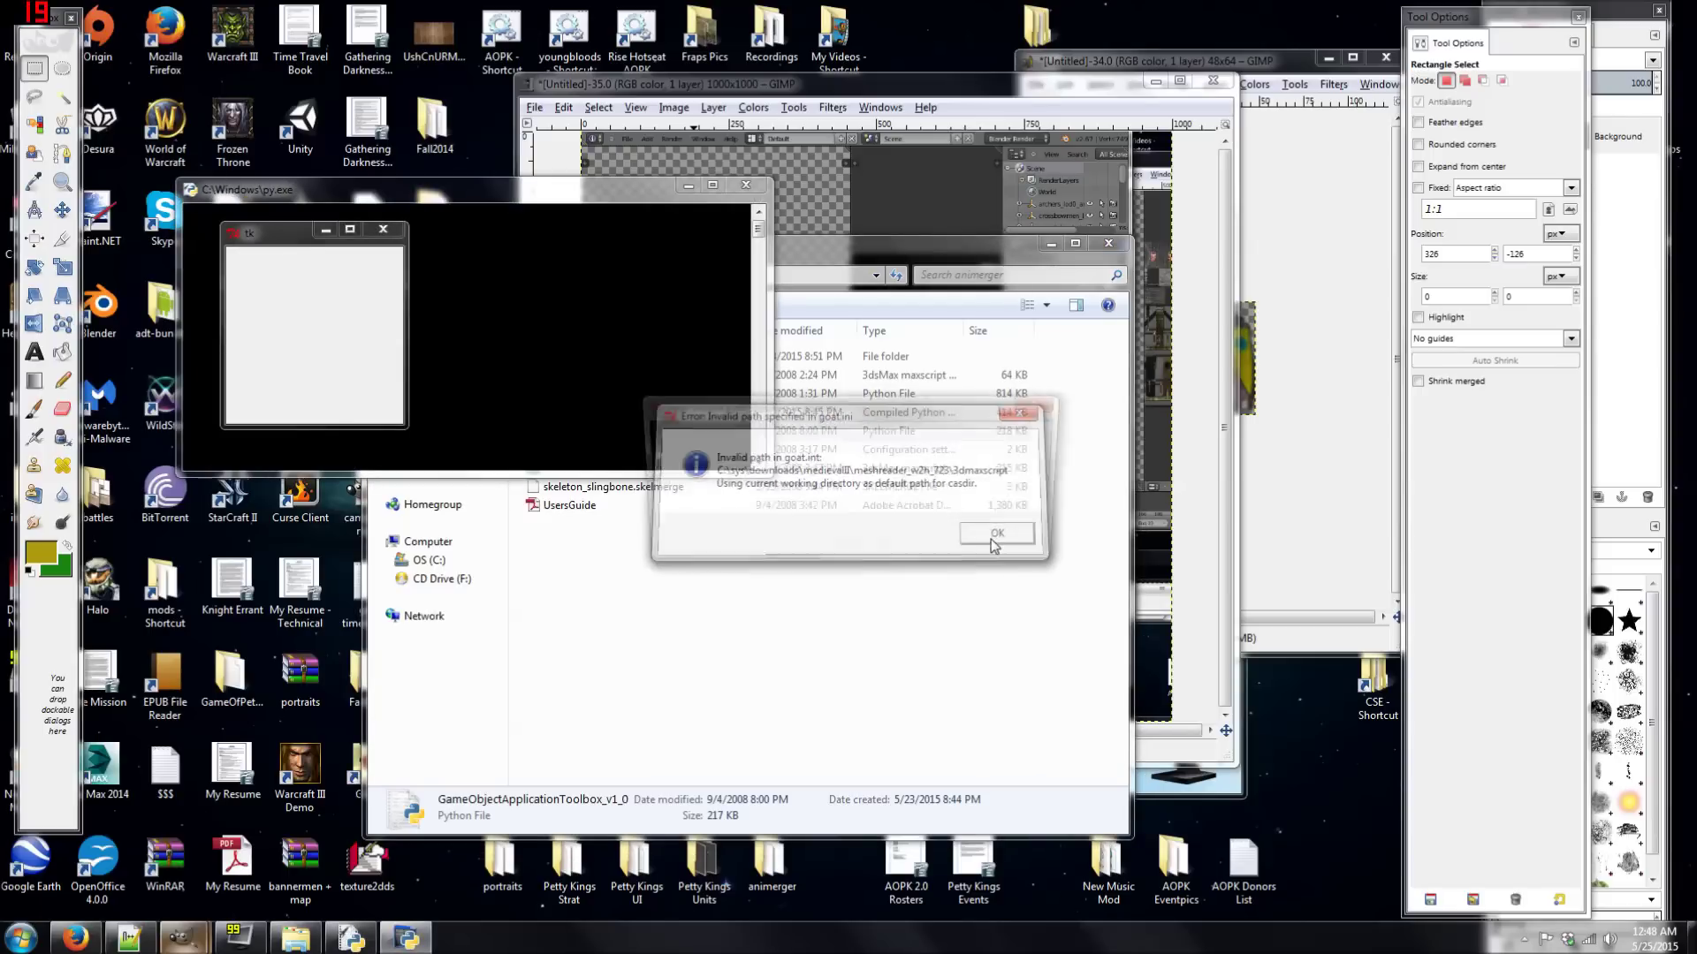
left_click(991, 536)
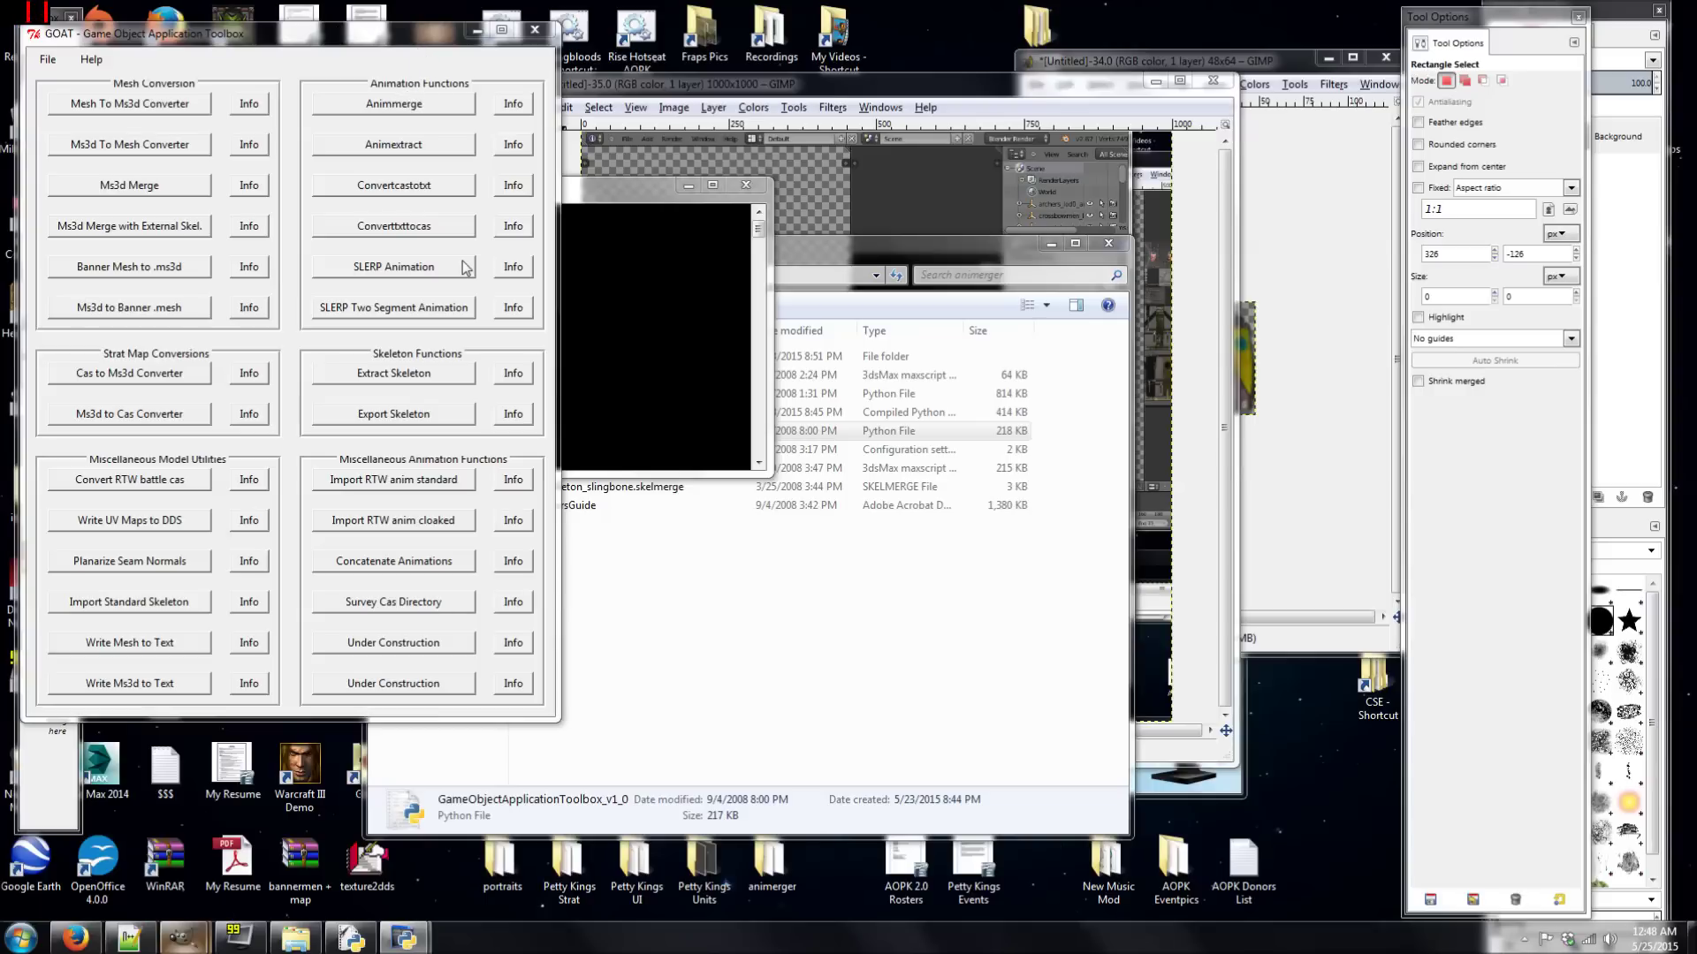
mouse_move(181, 936)
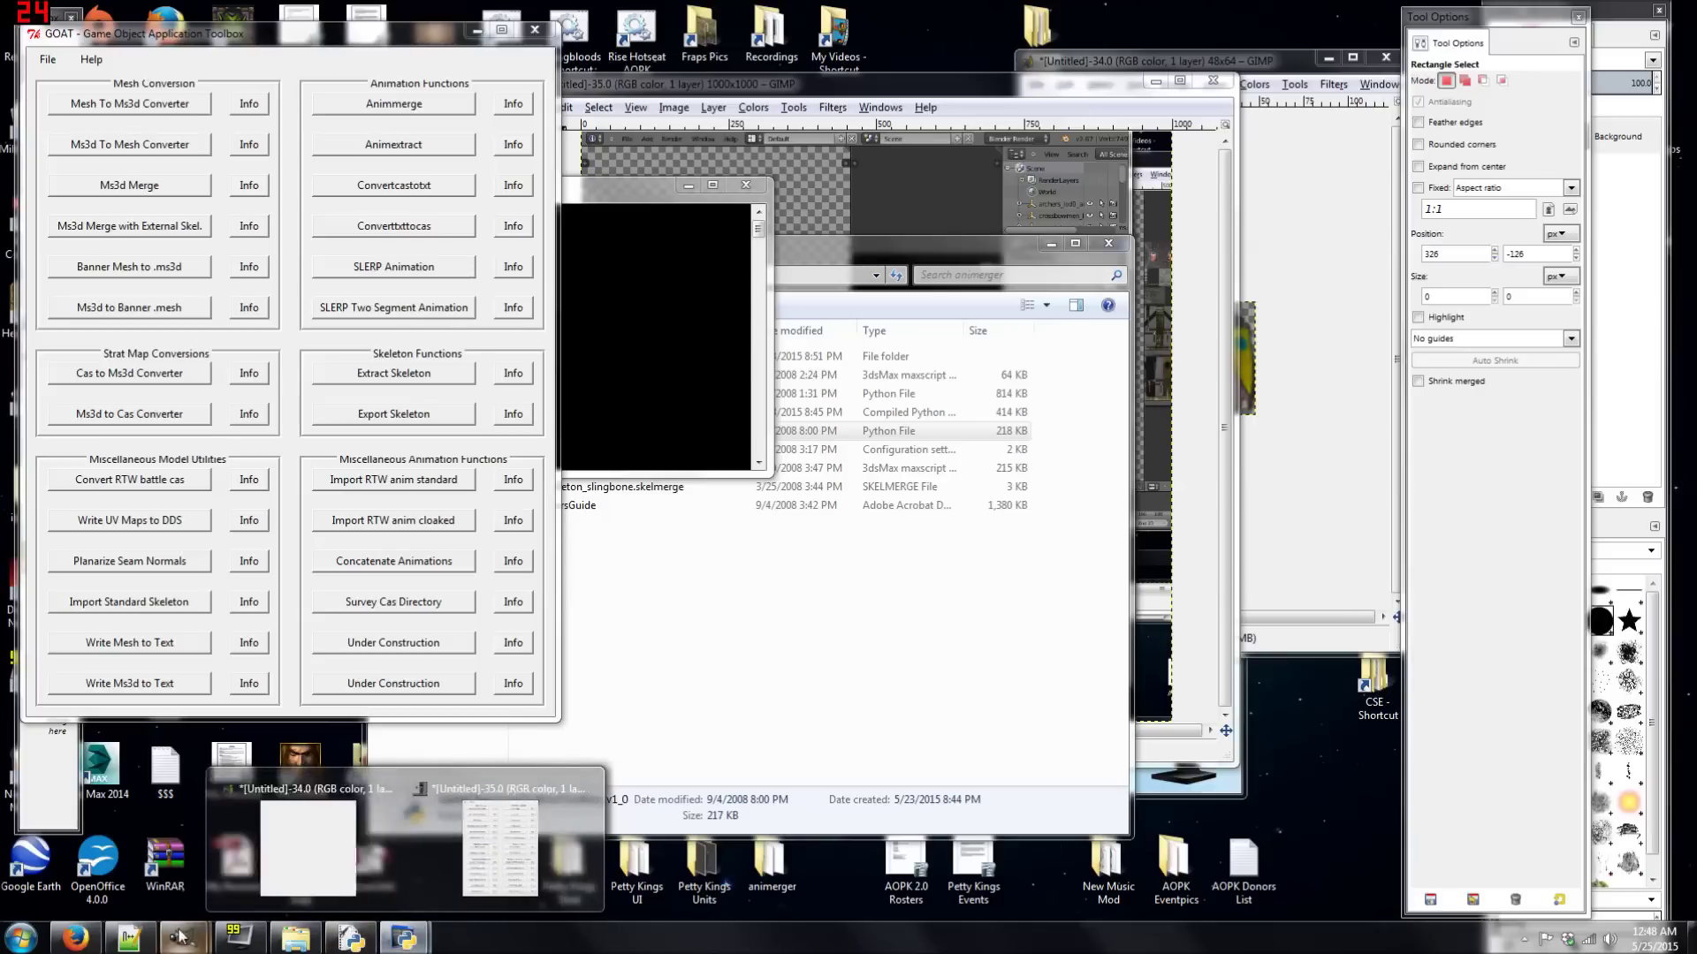
left_click(239, 937)
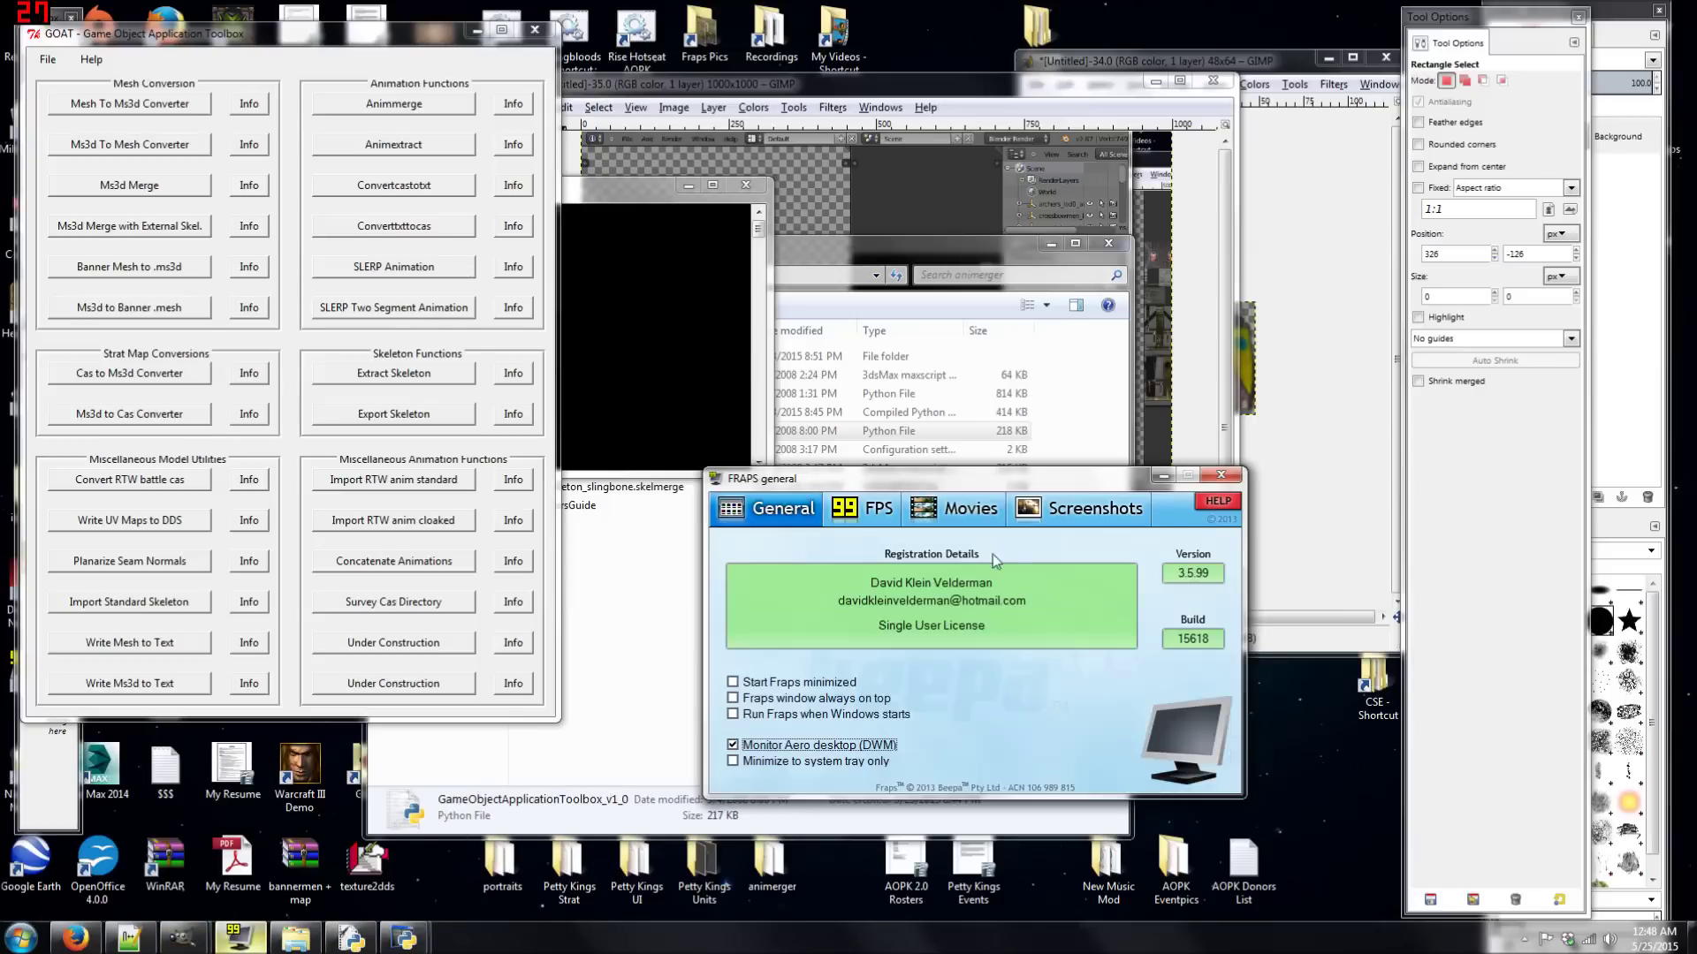
left_click(1063, 511)
left_click(970, 508)
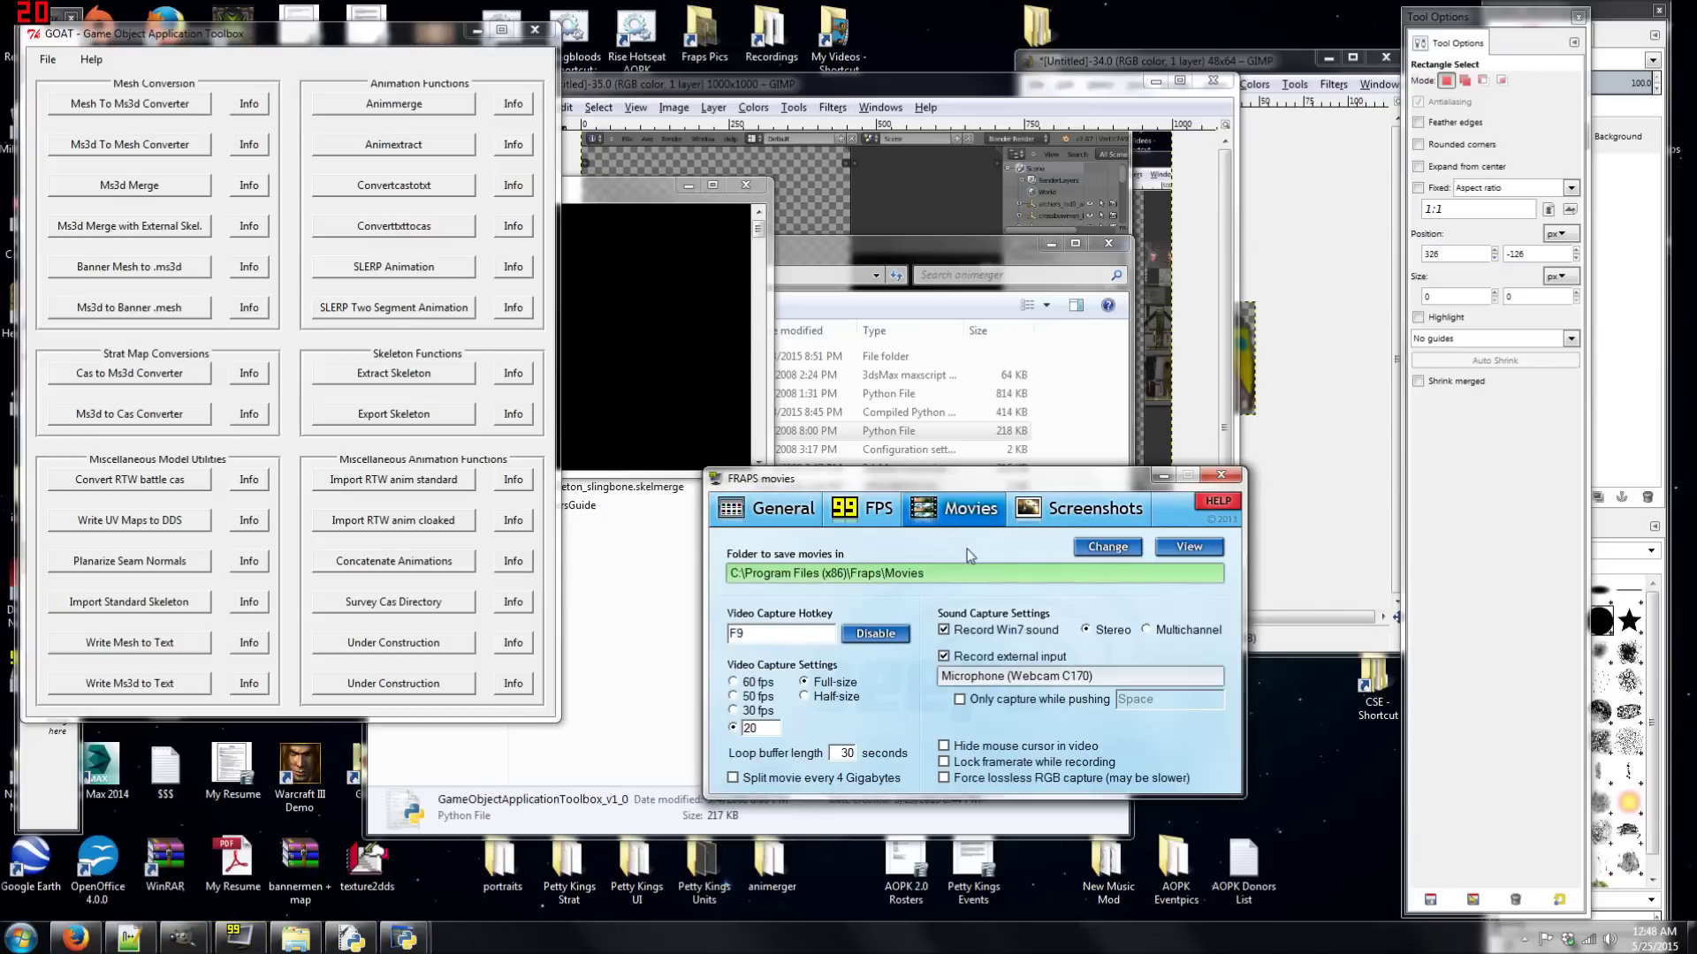
left_click(1163, 476)
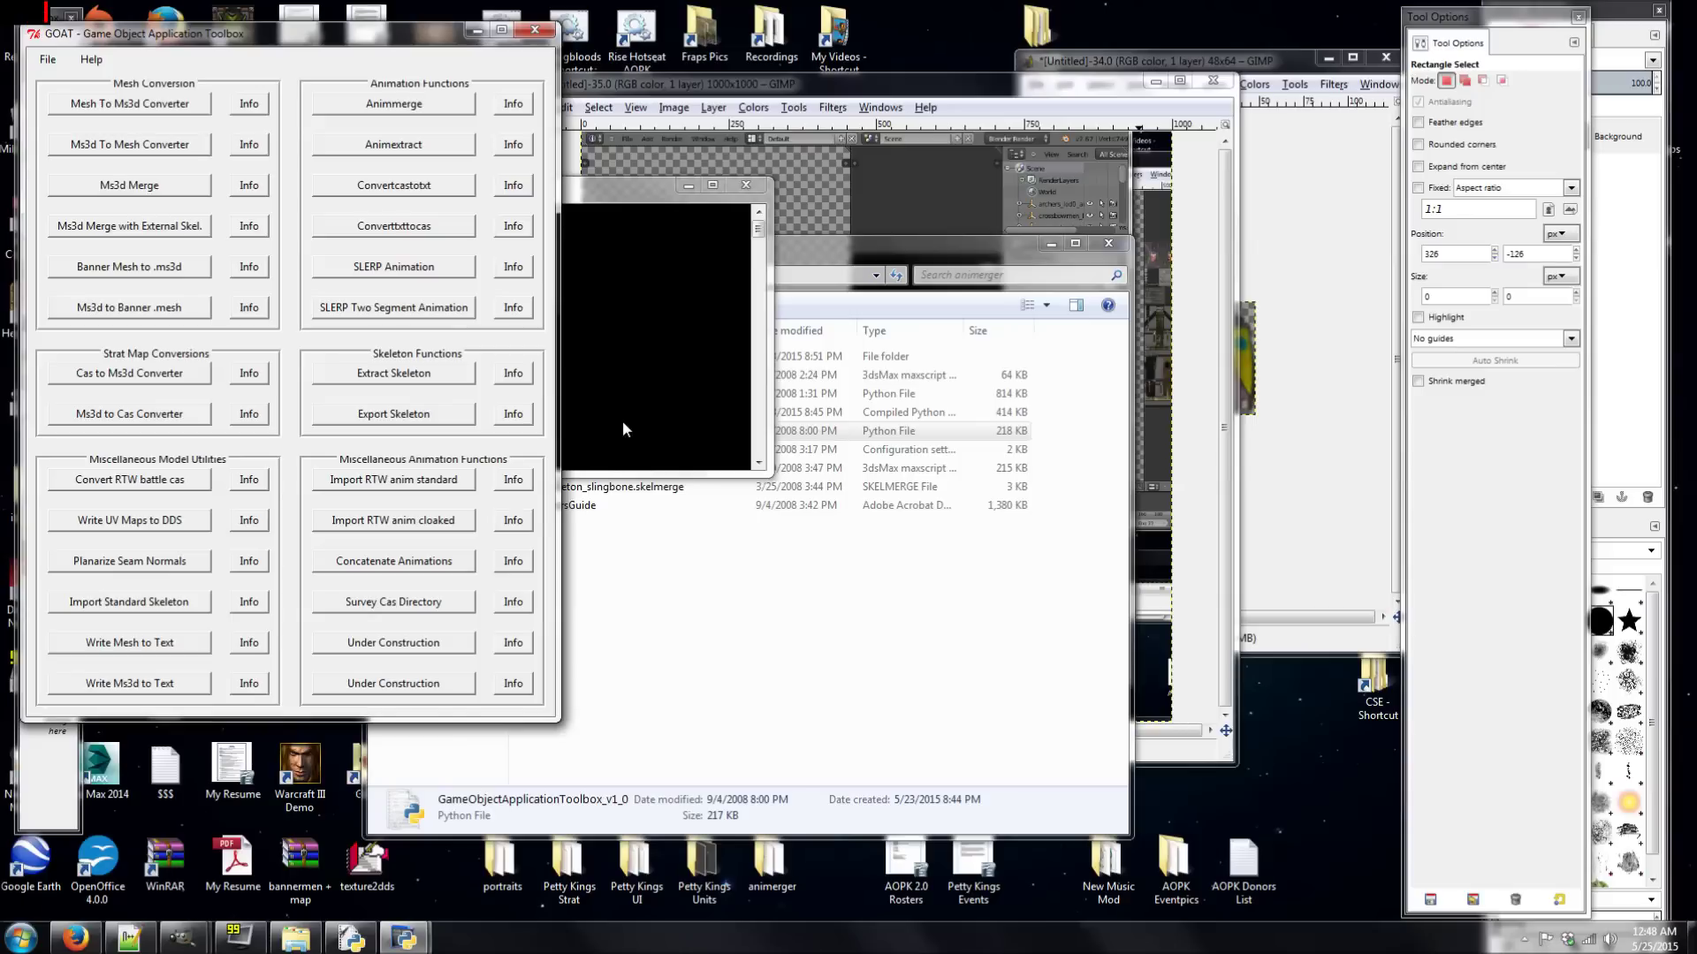
- Browse the animerger animations and new_HR_bowman folders, then close that window
left_click(901, 651)
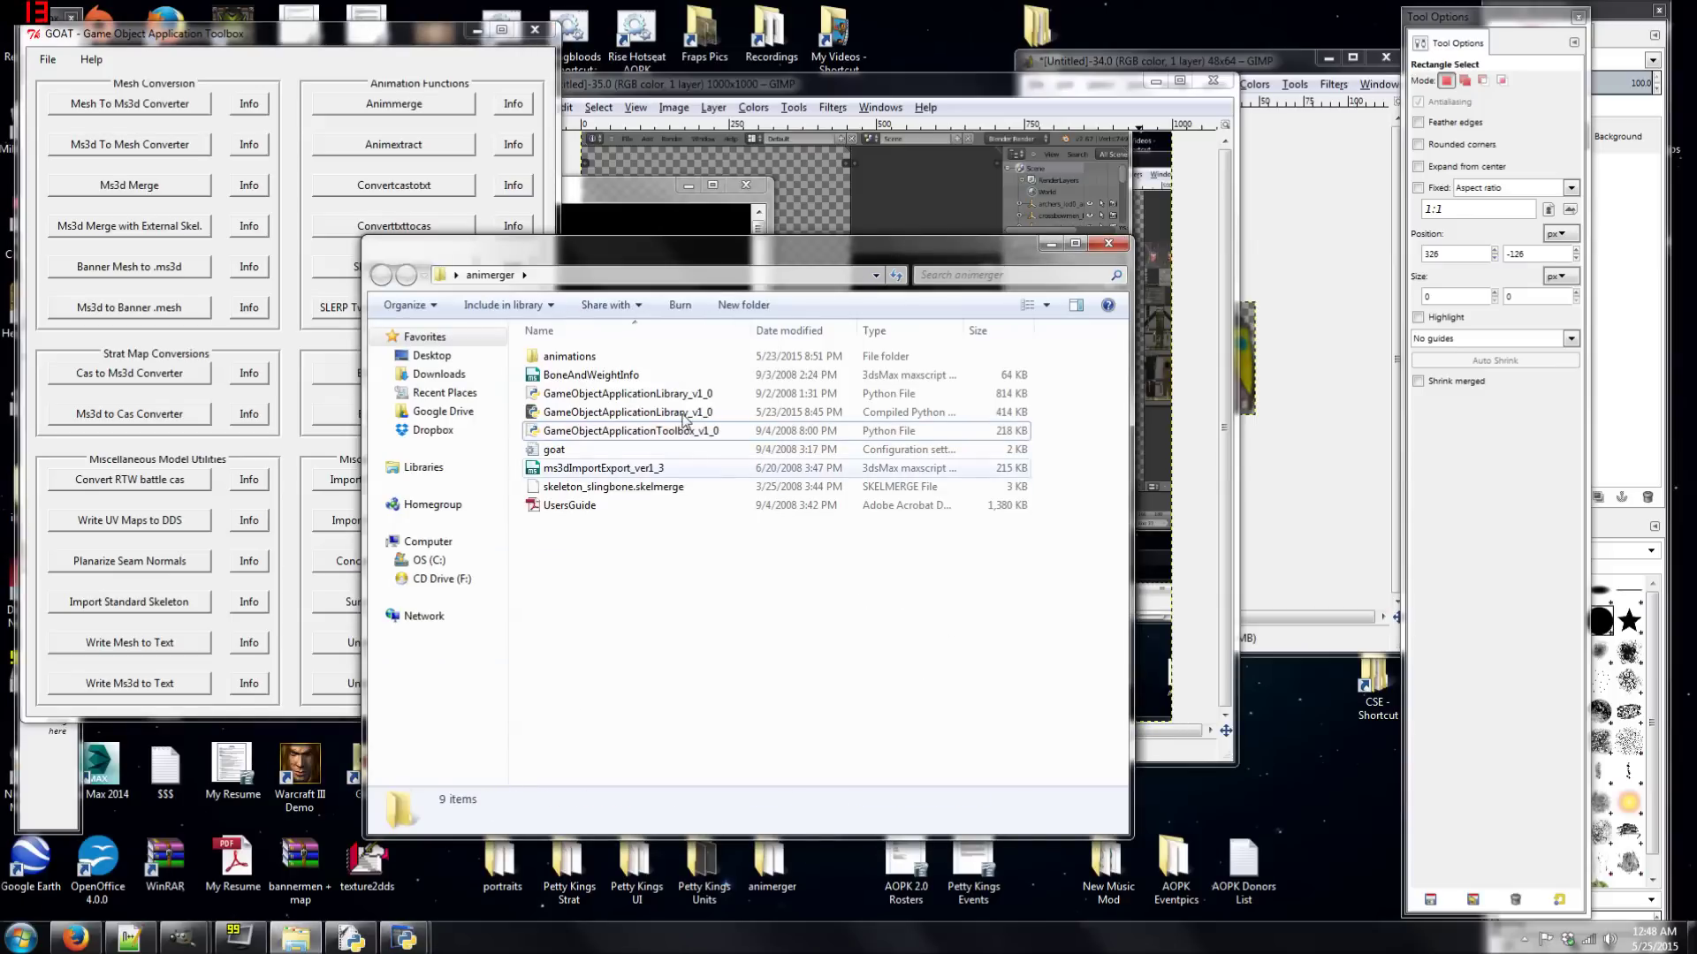
double_click(648, 358)
scroll(707, 572, "down", 15)
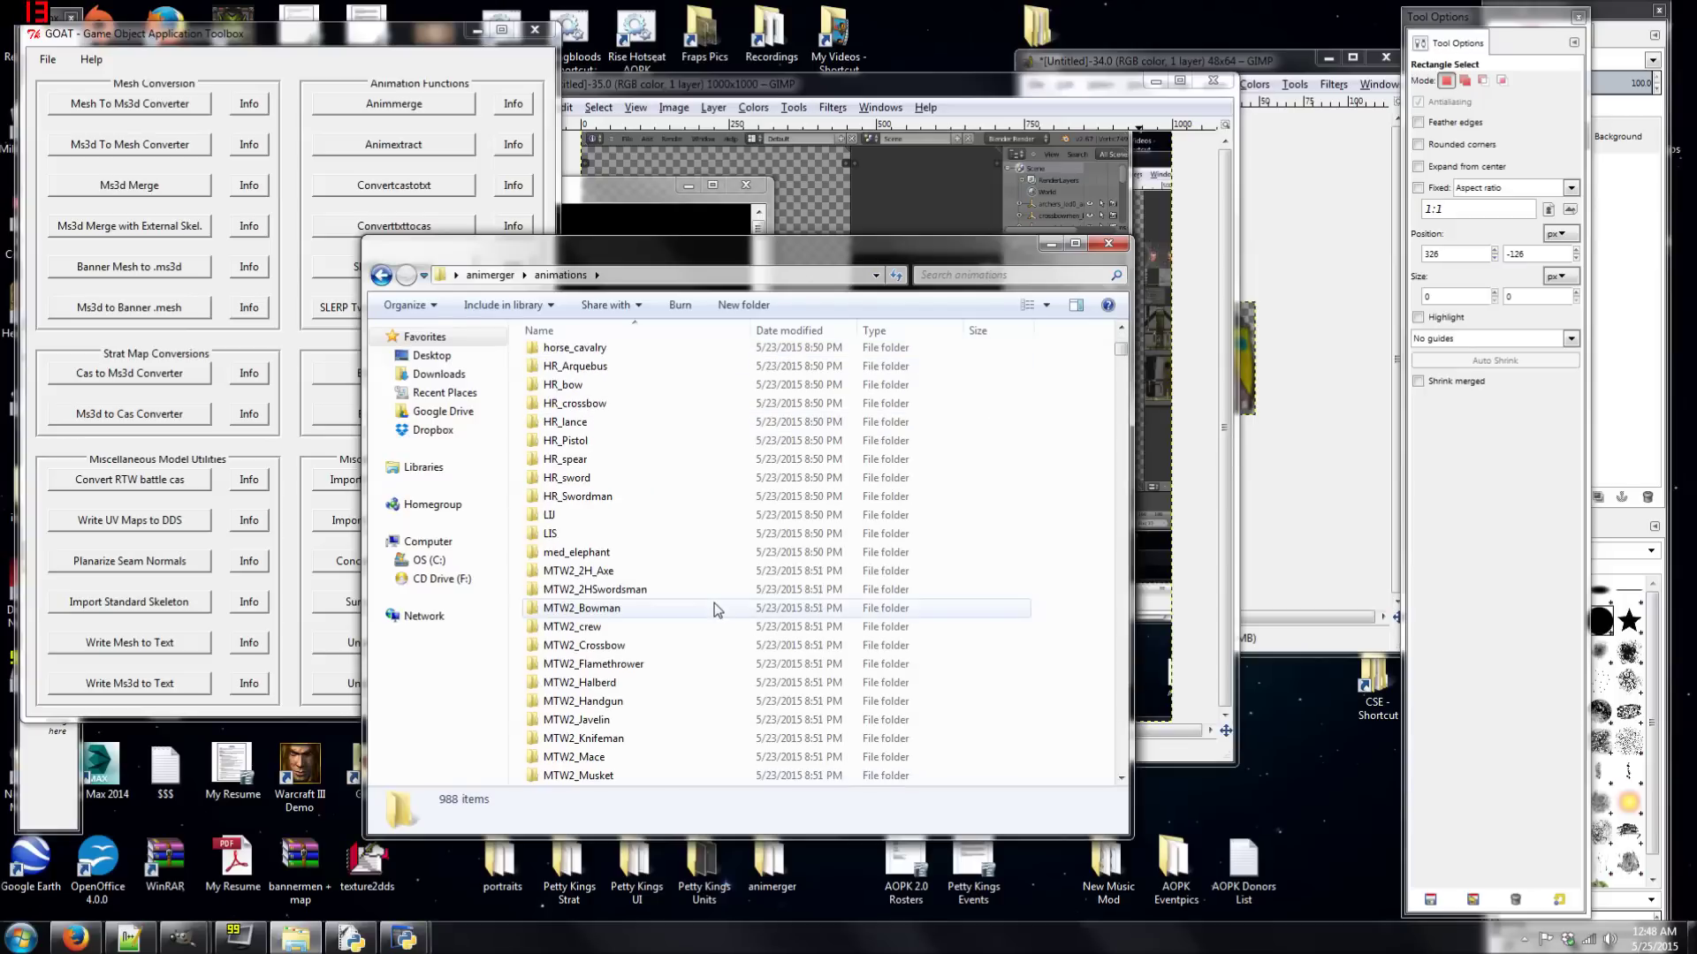
double_click(649, 458)
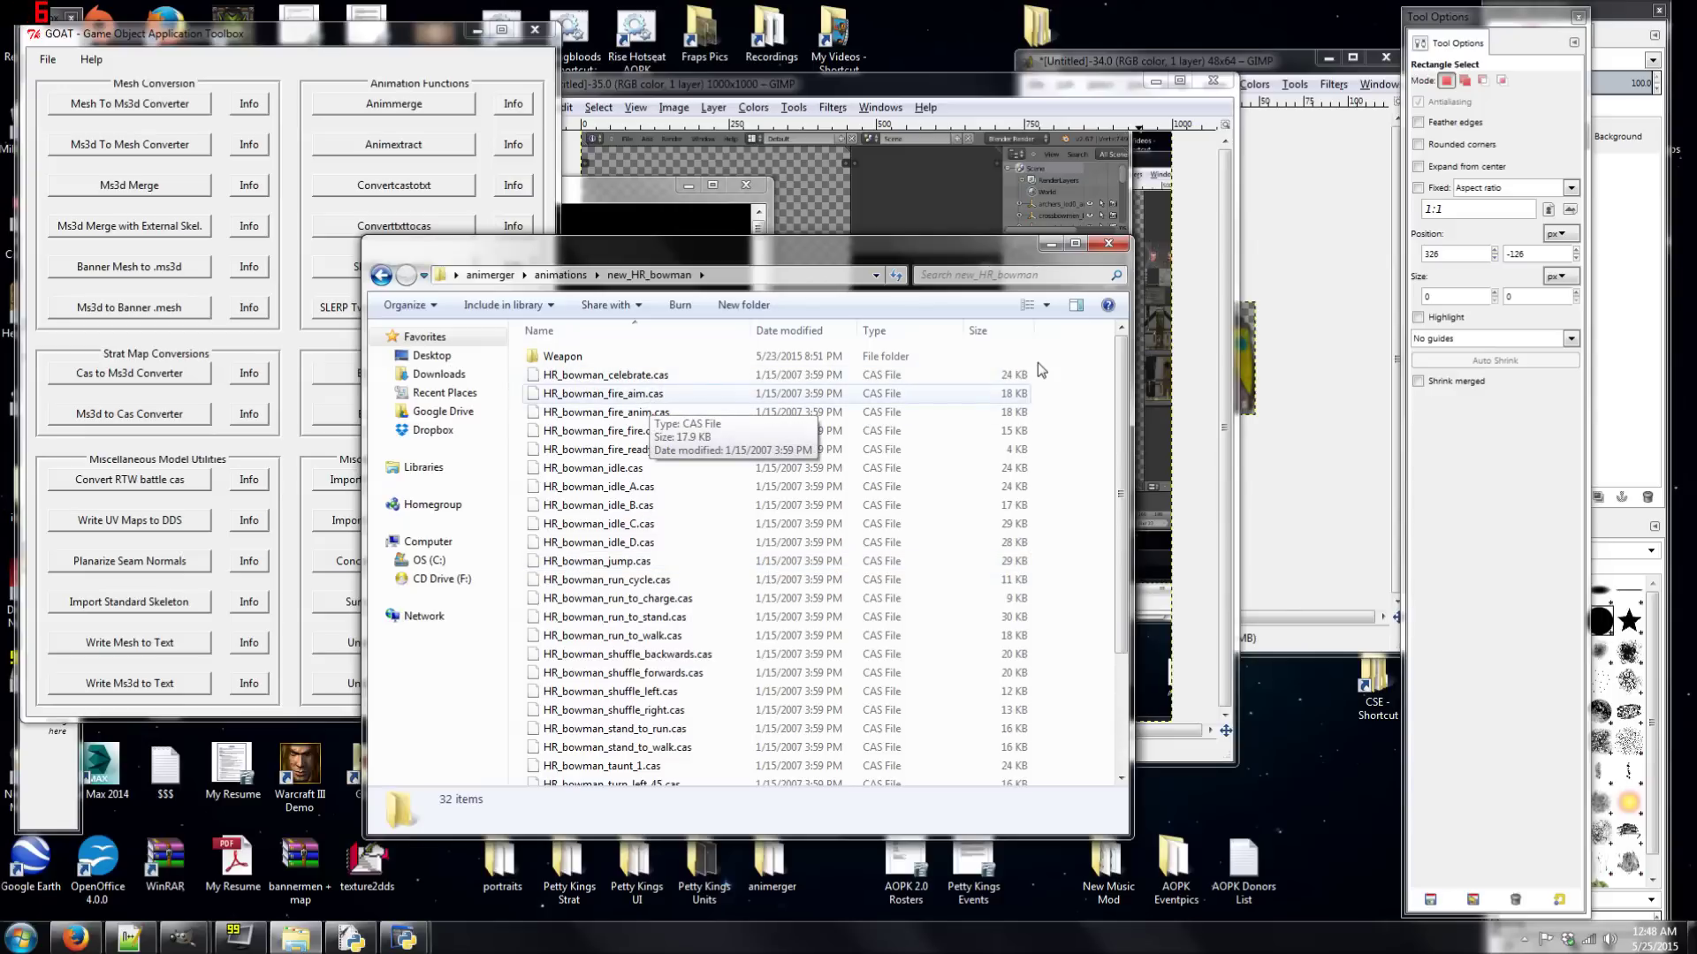
left_click(1108, 243)
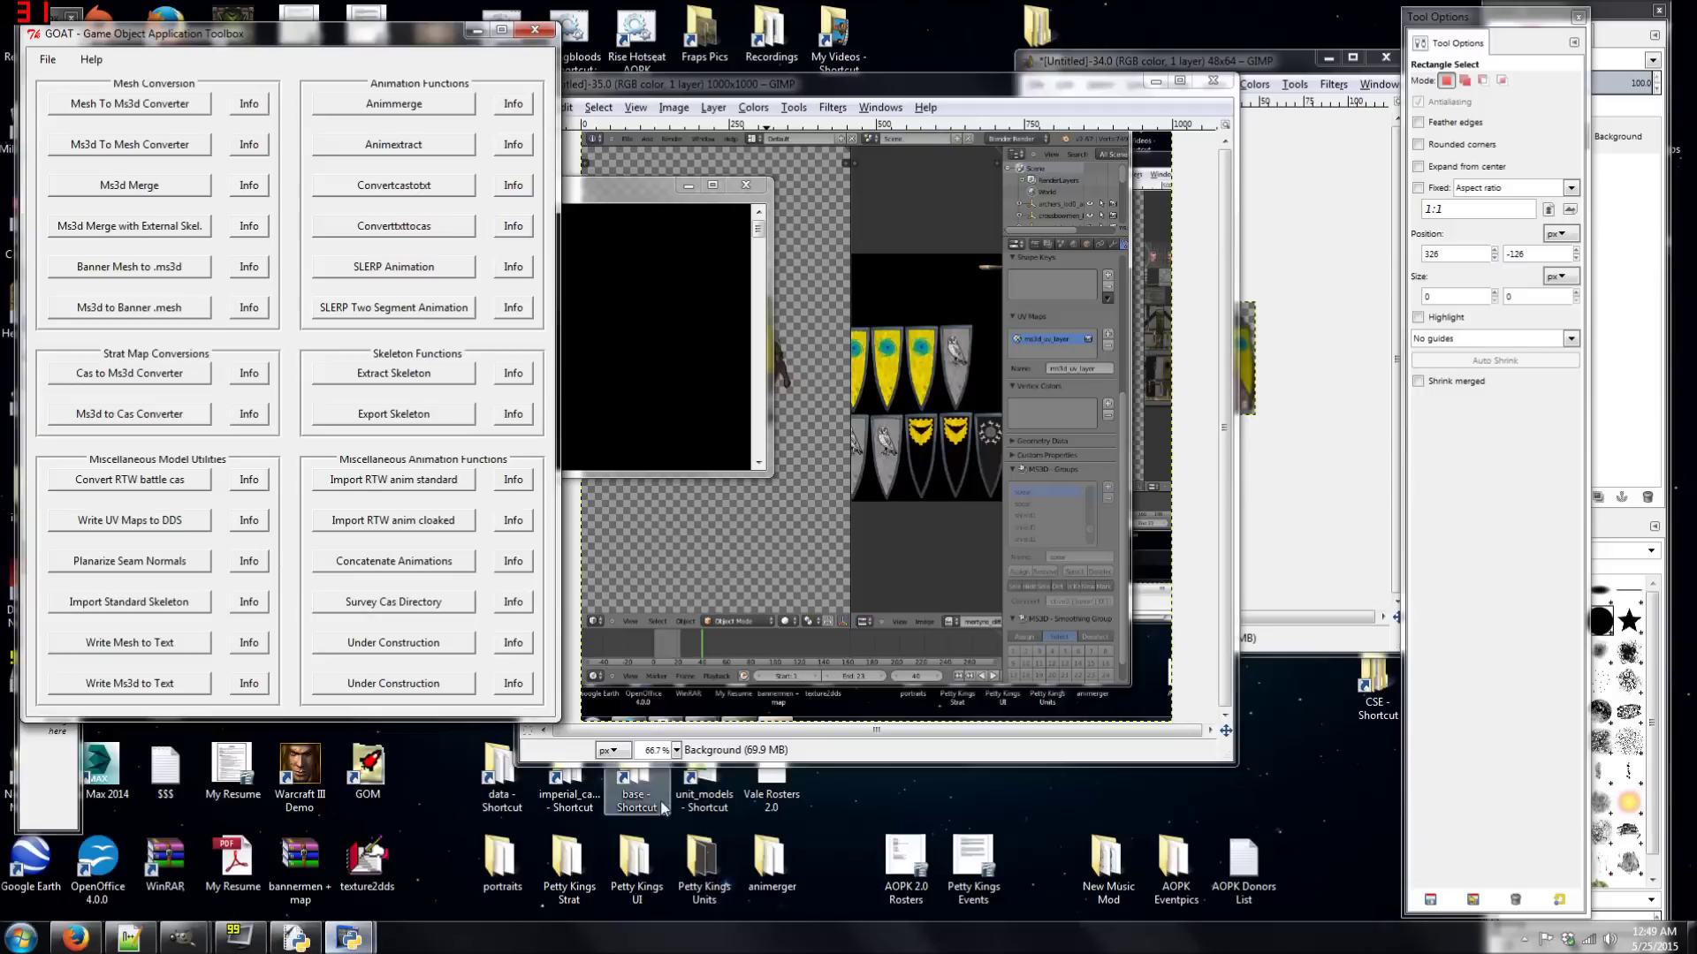
- Open Petty Kings Units and look through its bowman, crossbow and javelin .cas animation files
double_click(704, 870)
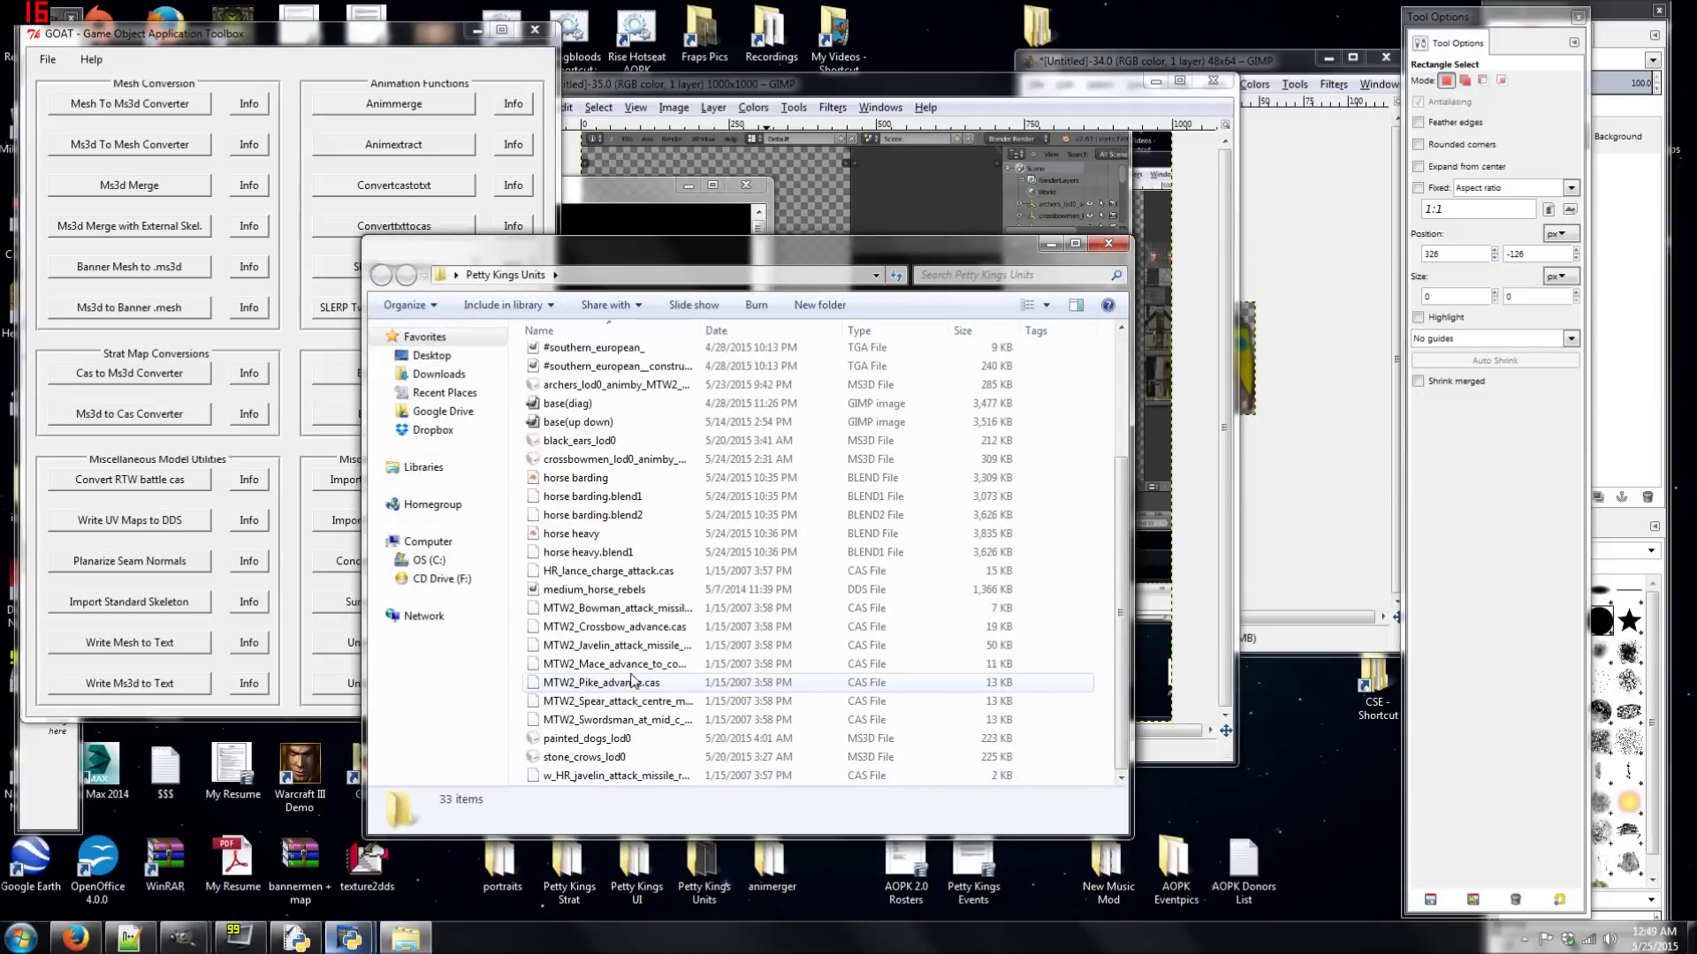
left_click(648, 608)
left_click(651, 626)
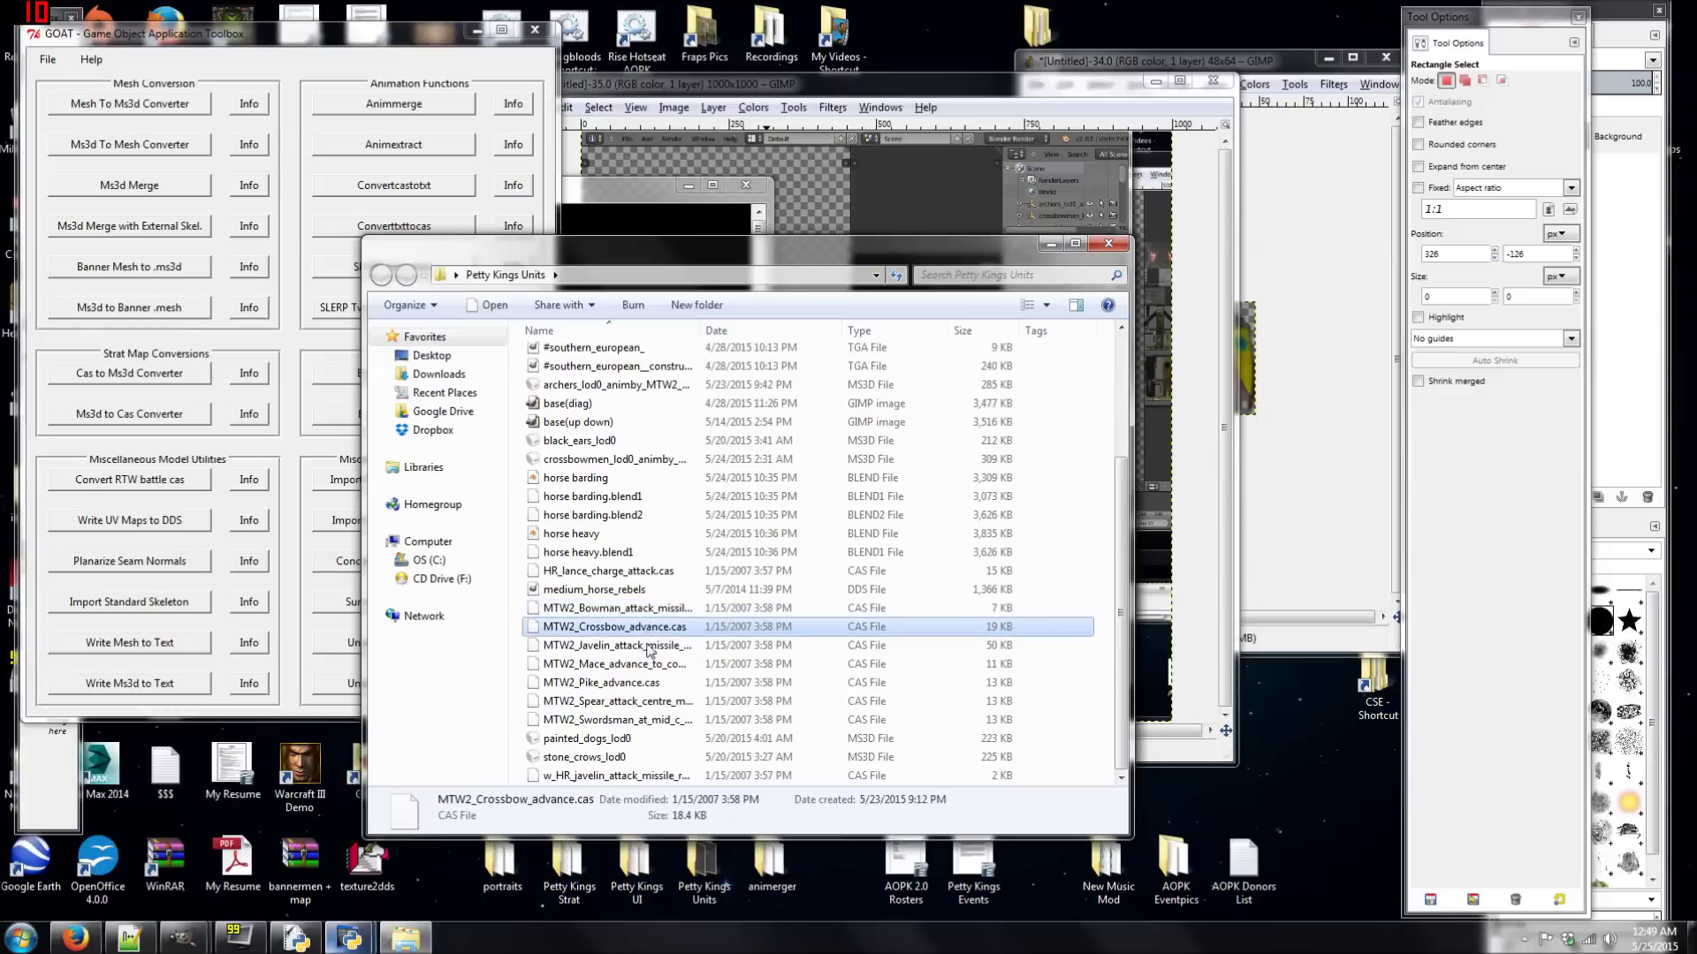
left_click(651, 645)
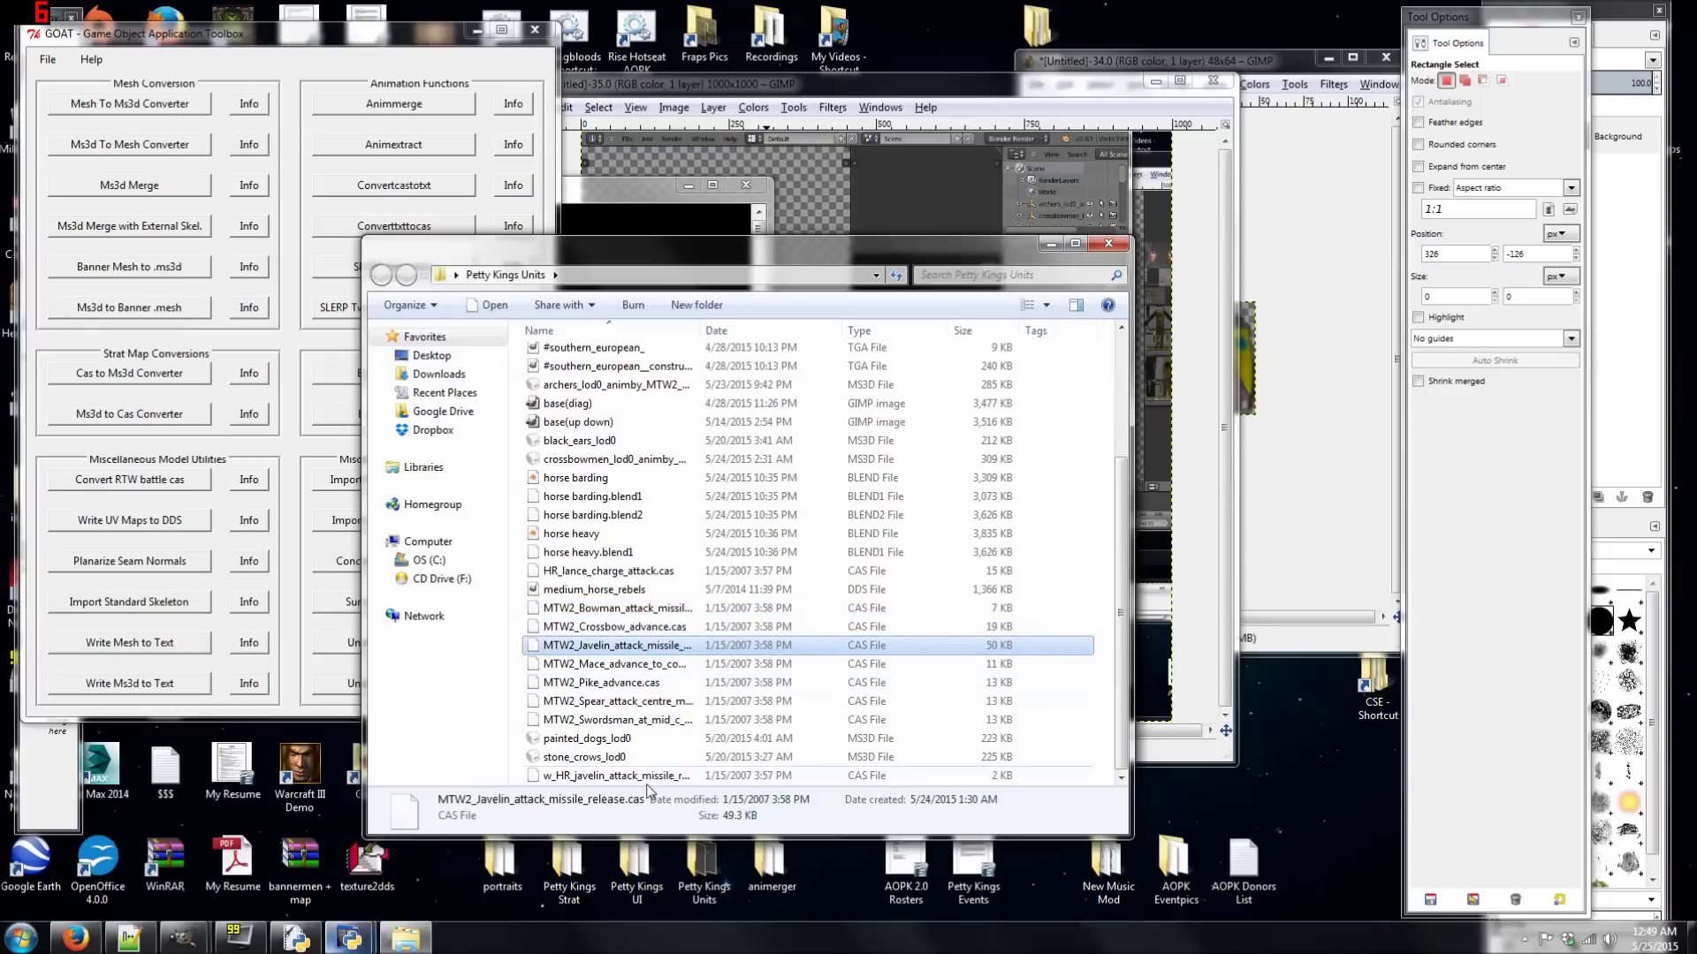
left_click(587, 777)
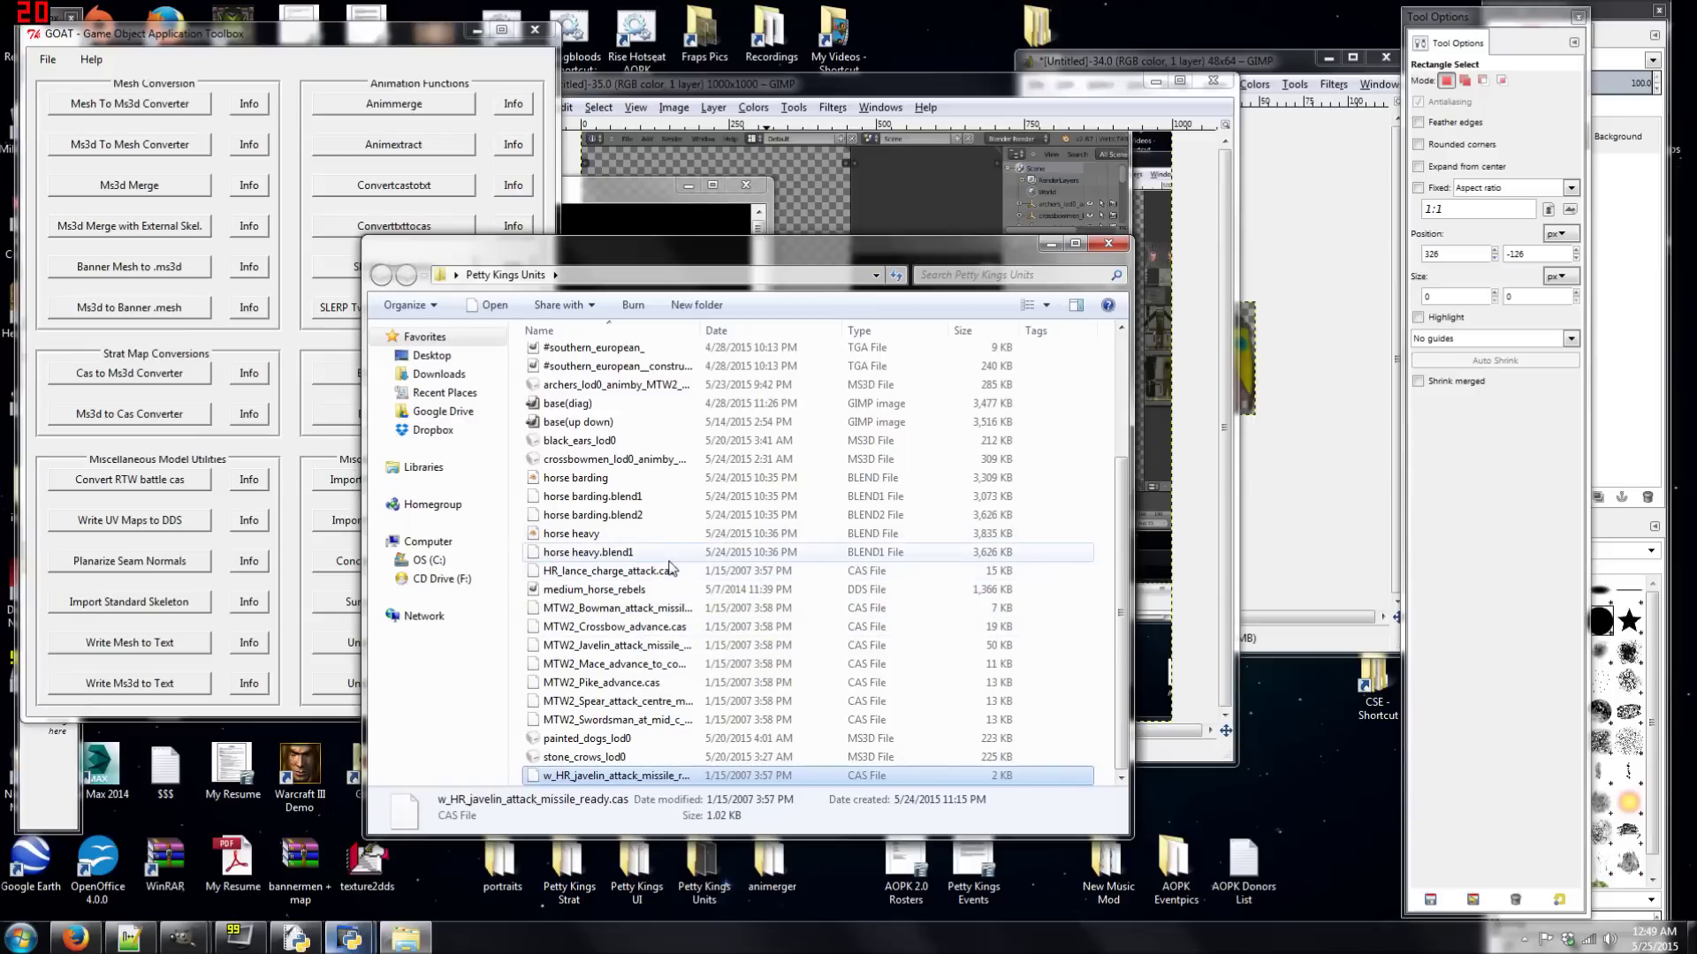
scroll(669, 569, "up", 3)
scroll(669, 569, "down", 3)
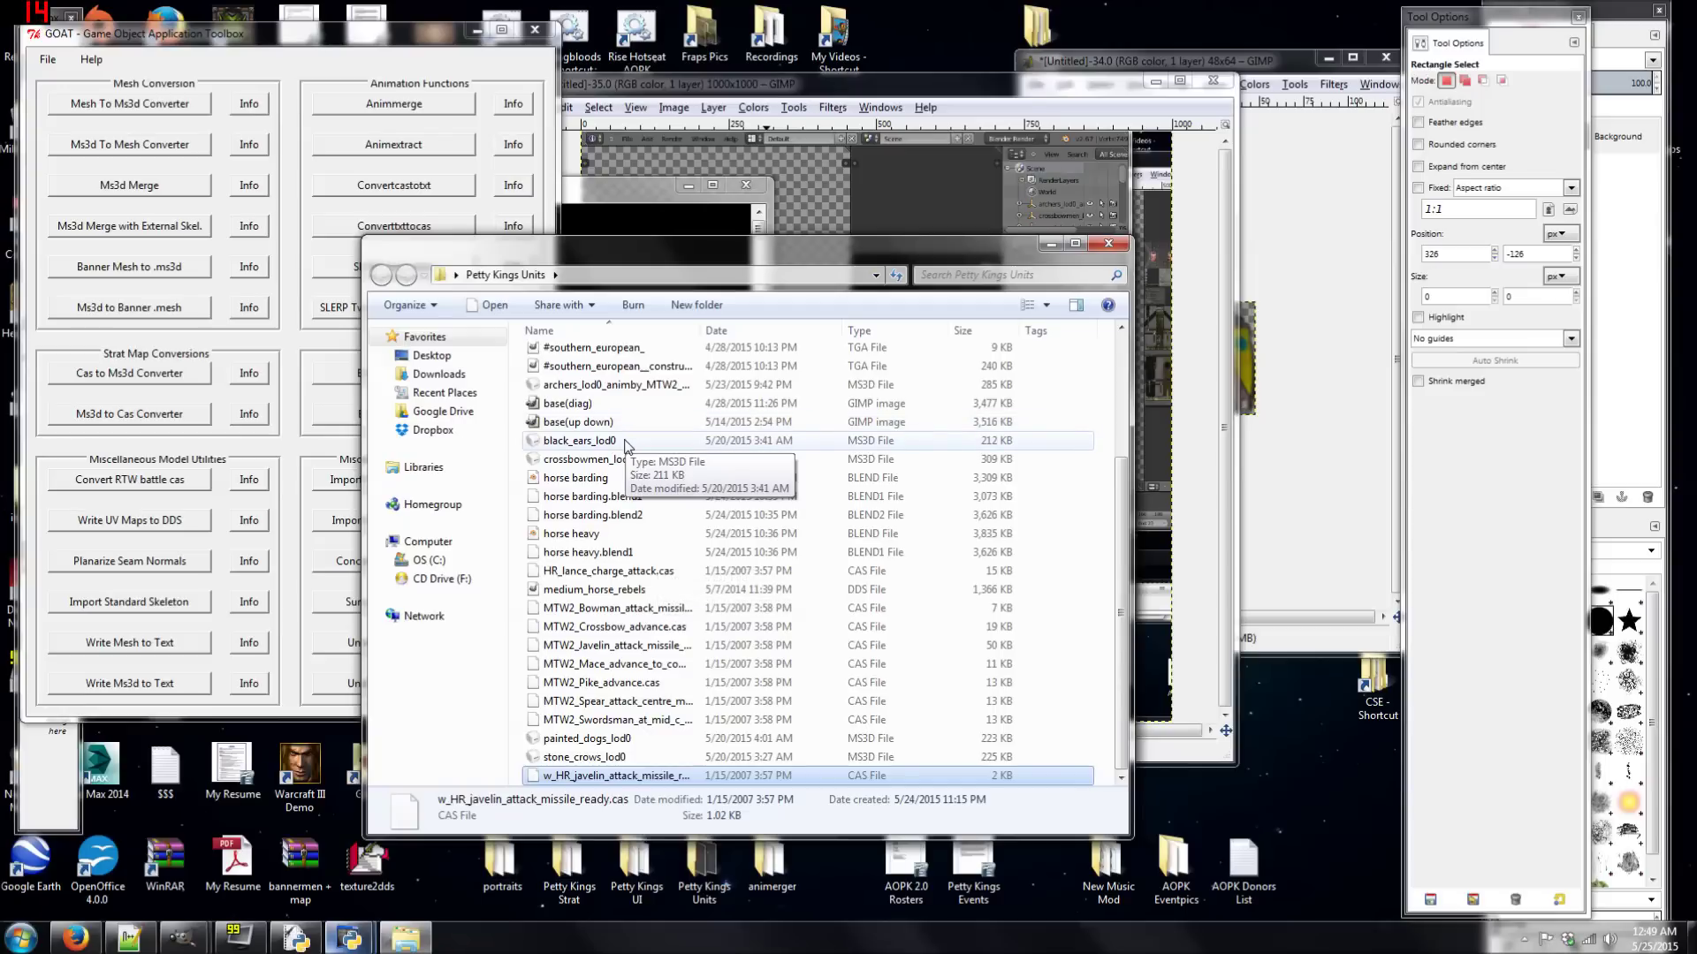
double_click(580, 441)
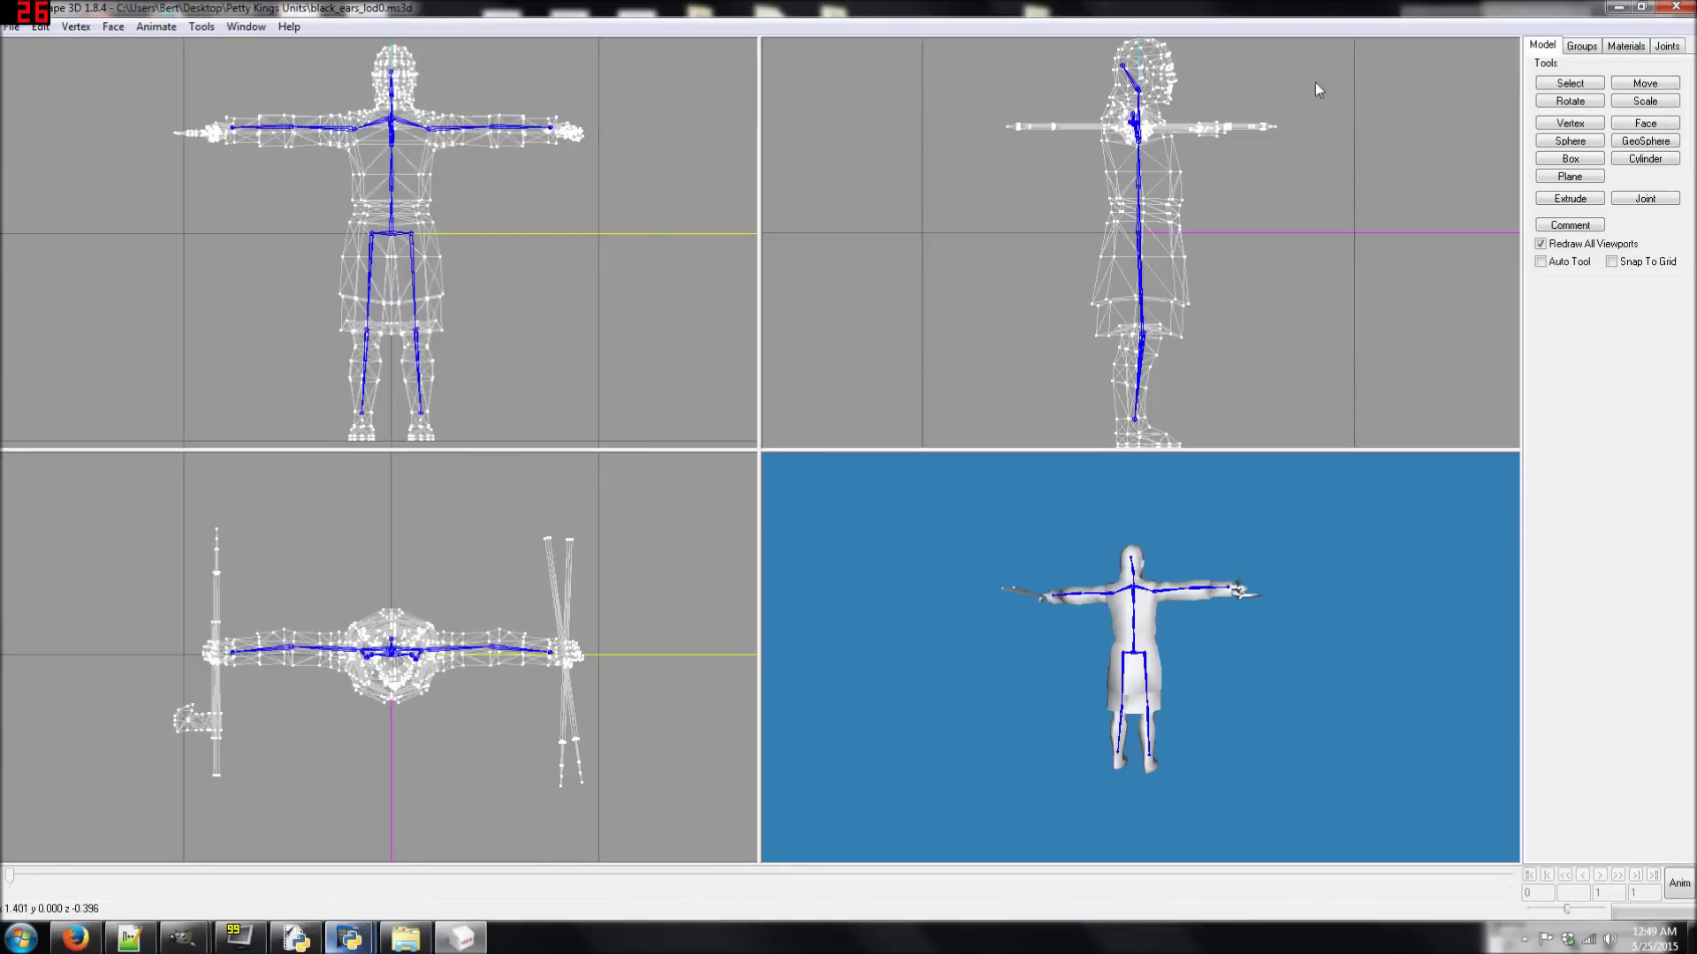
left_click(1675, 7)
left_click(1101, 574)
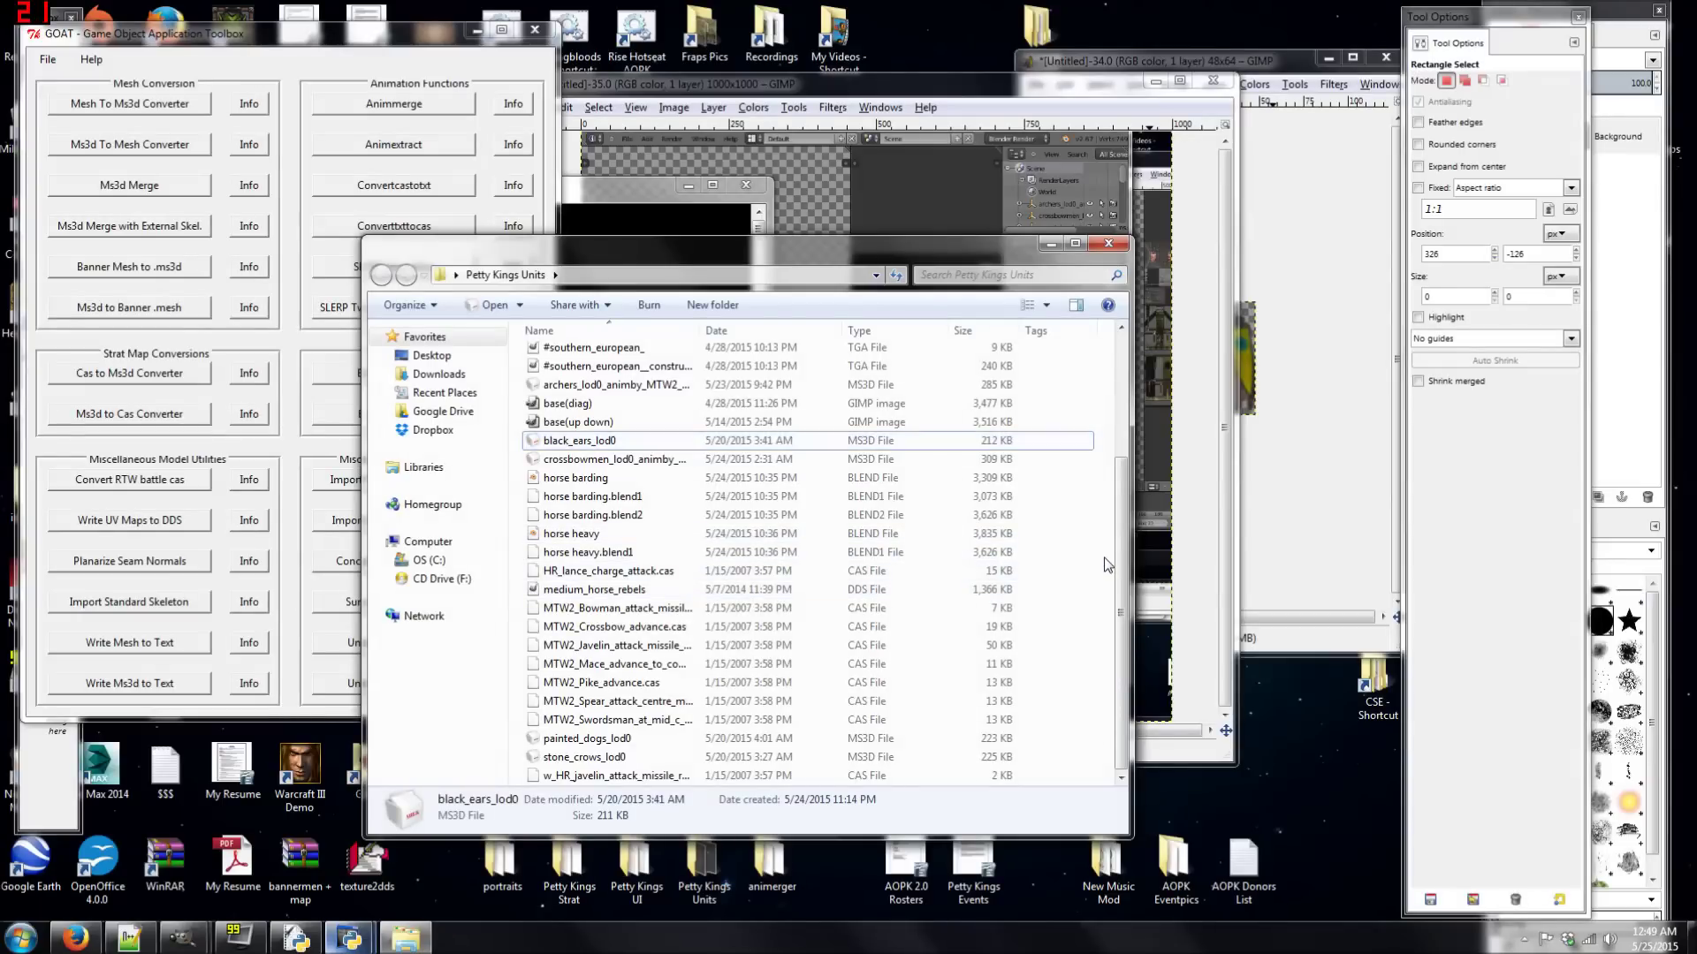
double_click(587, 743)
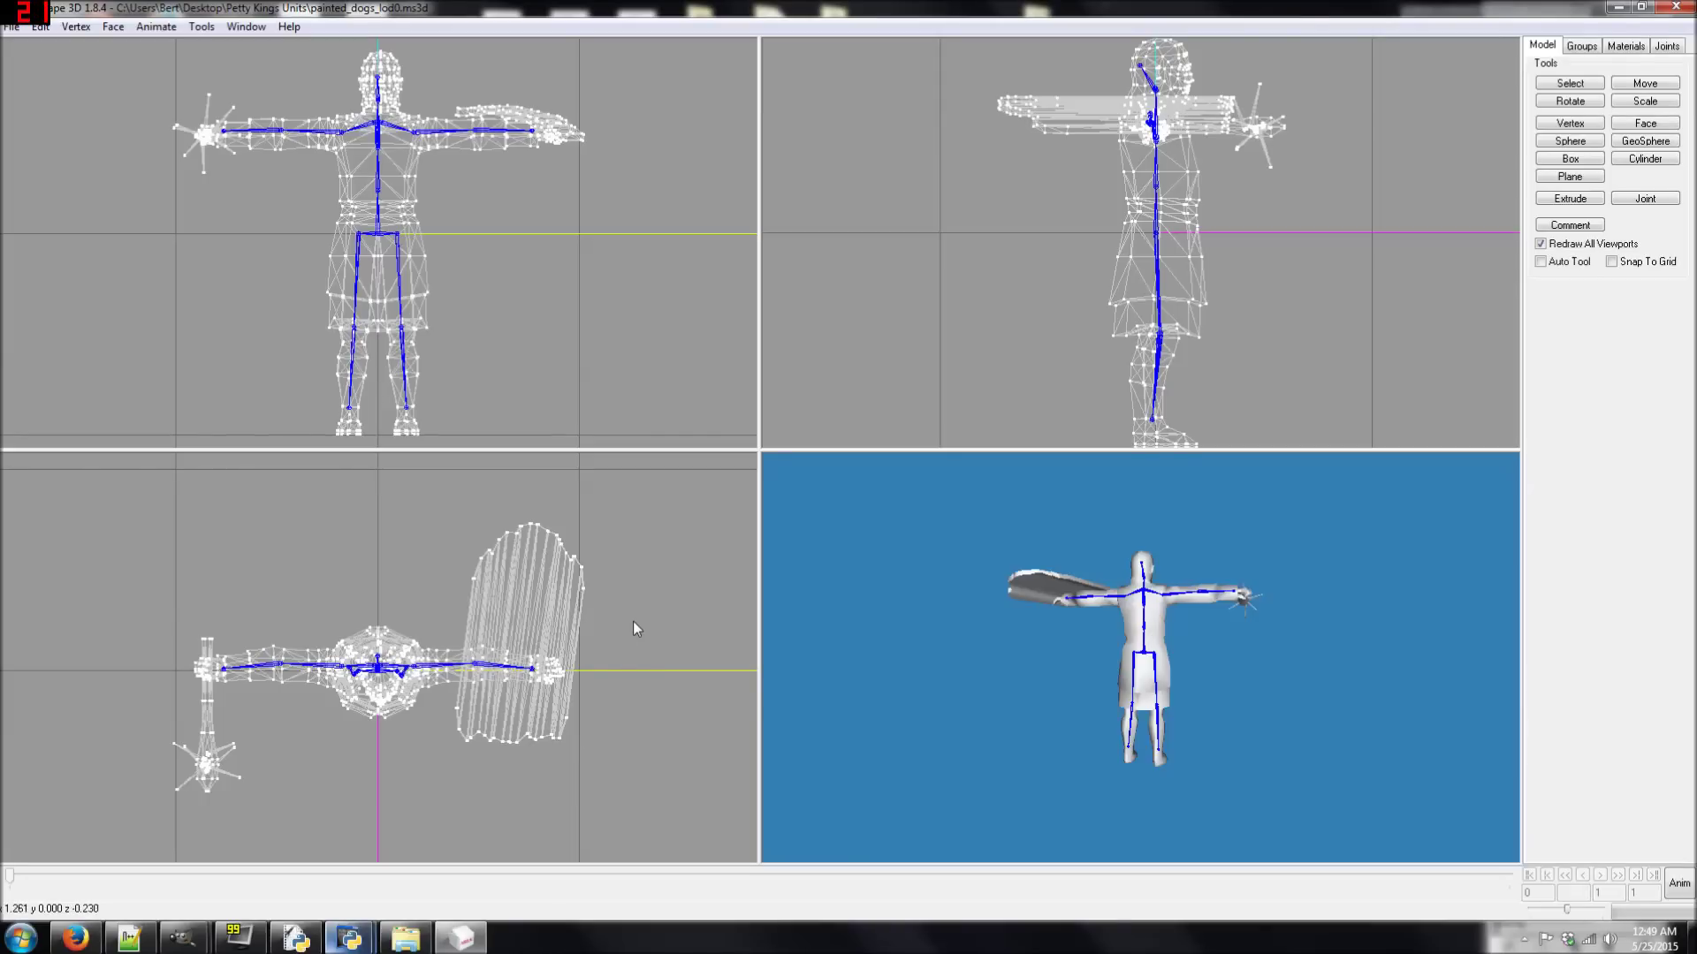
left_click_drag(1183, 661, 897, 671)
left_click_drag(1142, 674, 1206, 606)
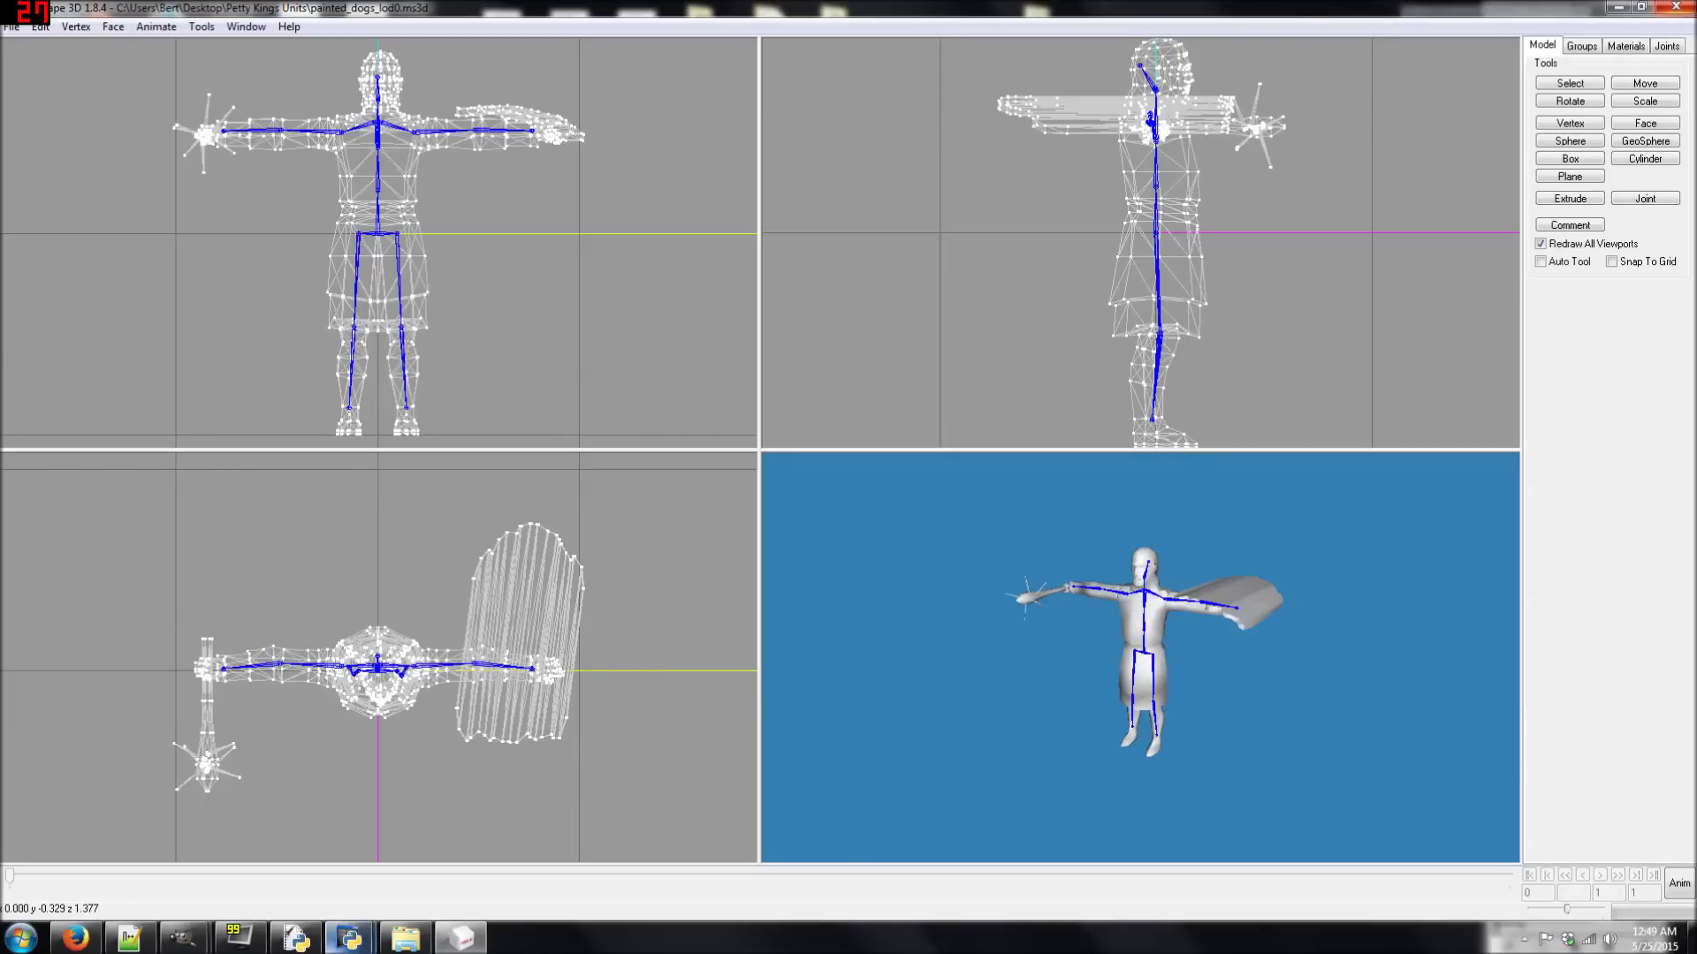
left_click(1676, 8)
- Animmerge MTW2_Mace_advance_to_combat_jog.cas onto painted_dogs_lod0.ms3d at 5 fps
left_click(406, 111)
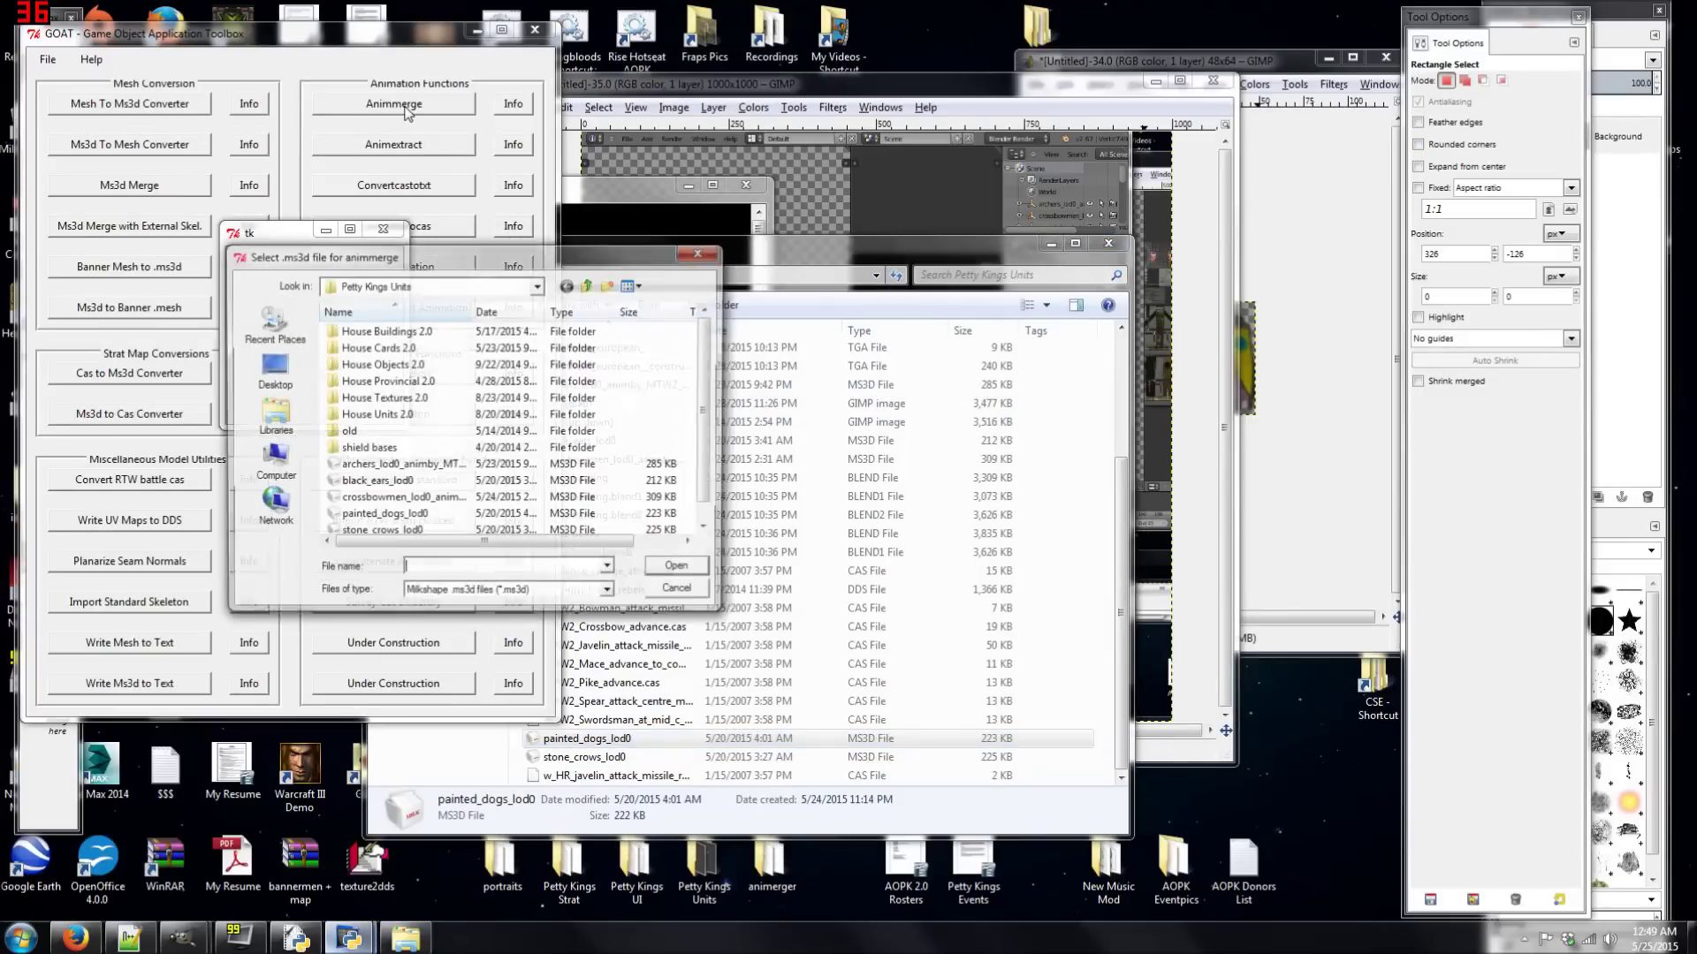
double_click(442, 518)
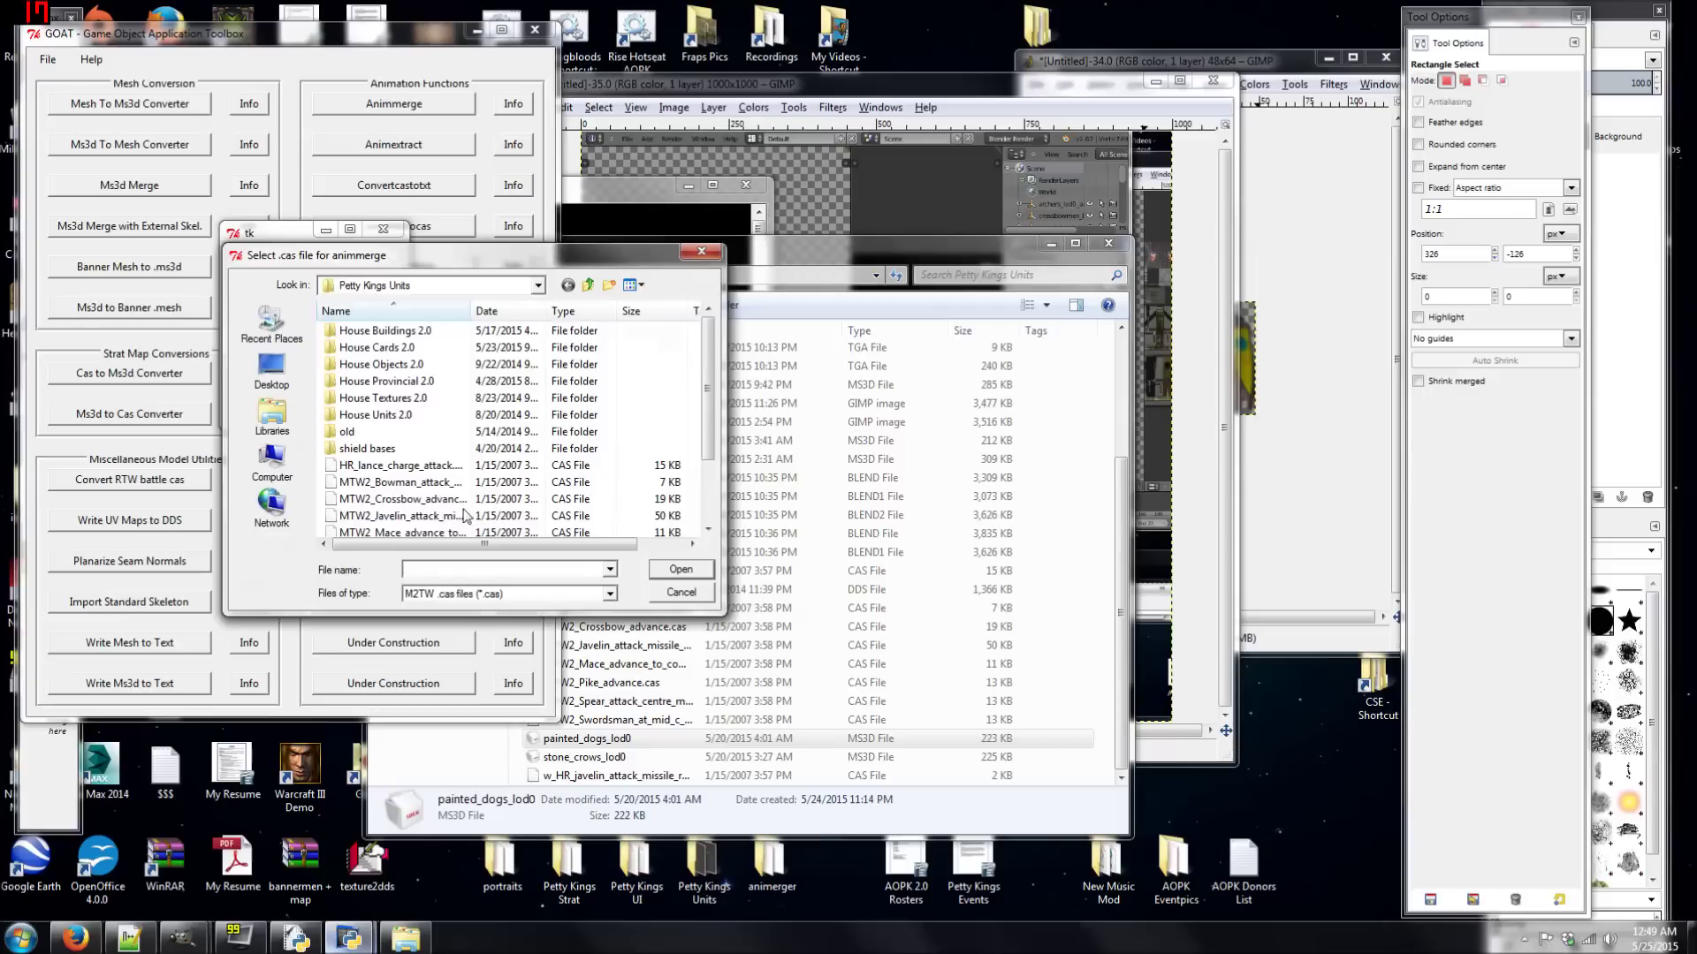
scroll(711, 390, "down", 2)
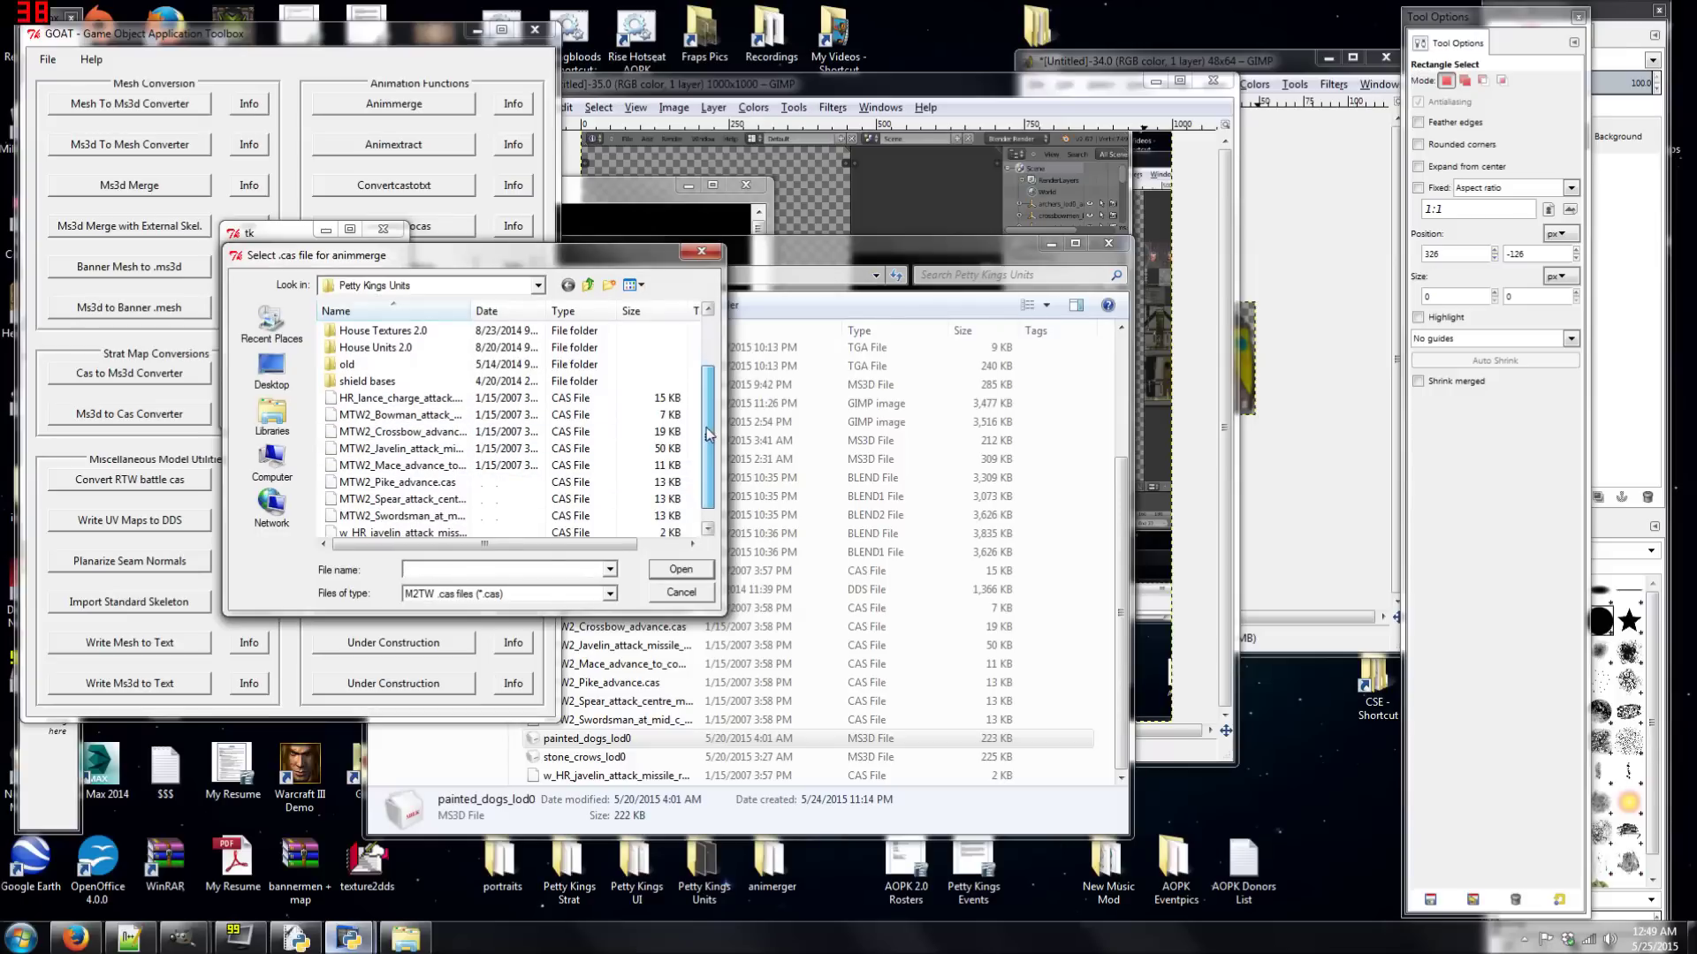
double_click(408, 468)
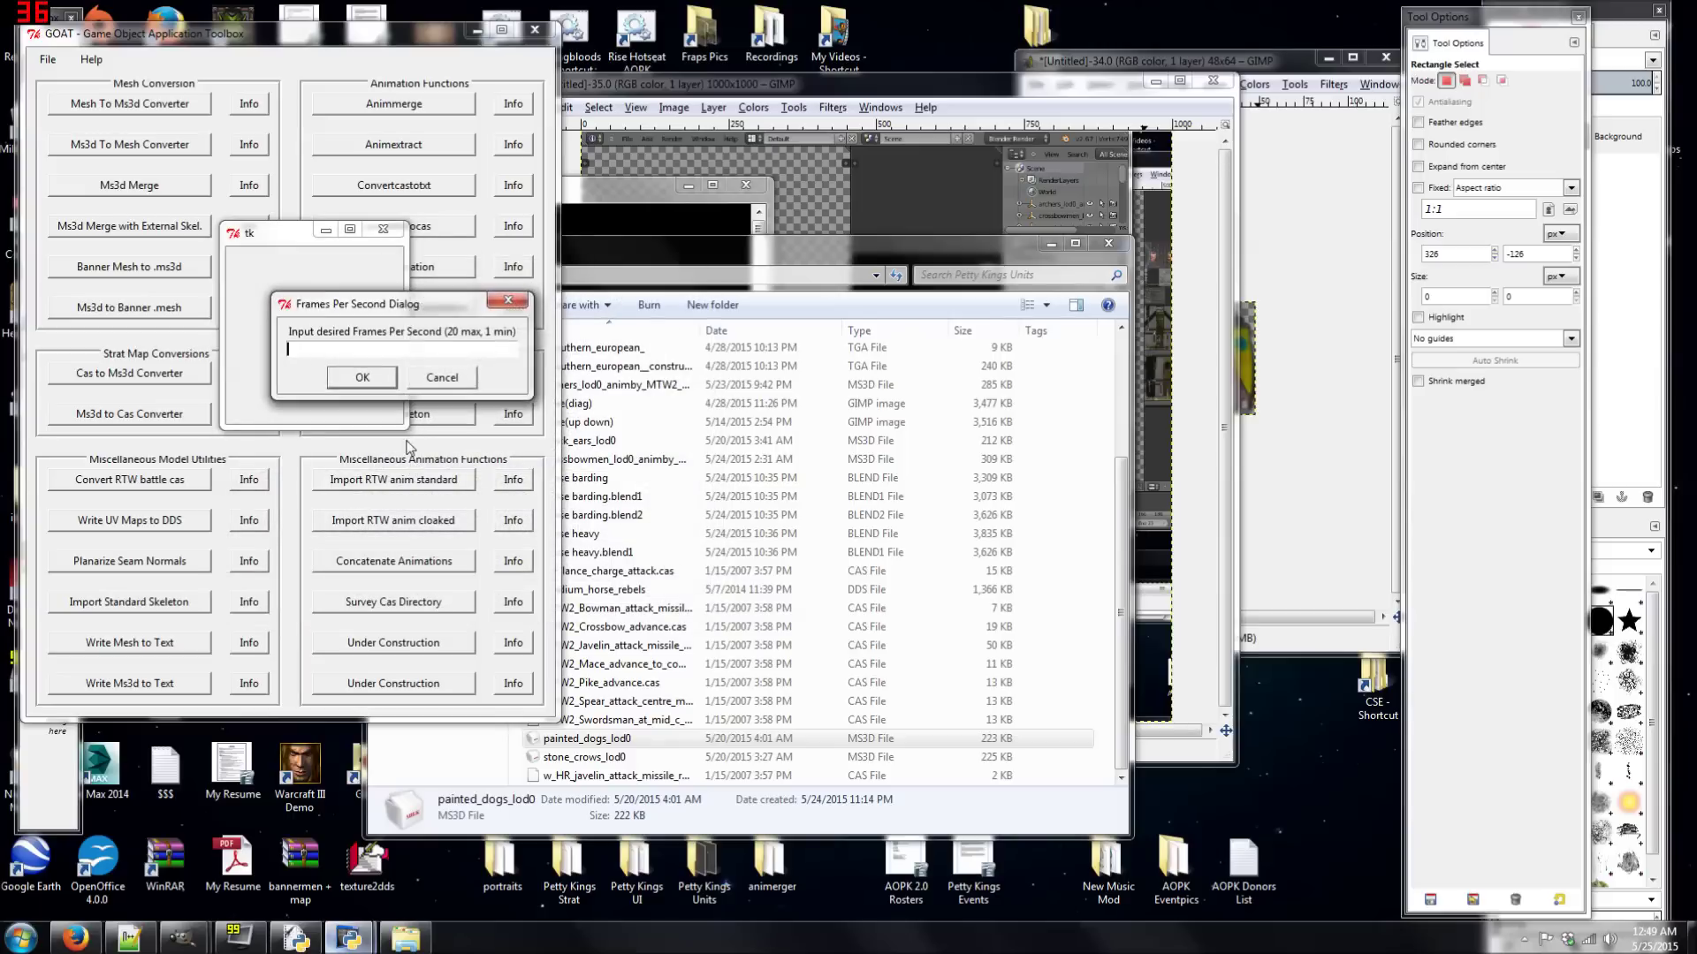
type("5")
left_click(364, 378)
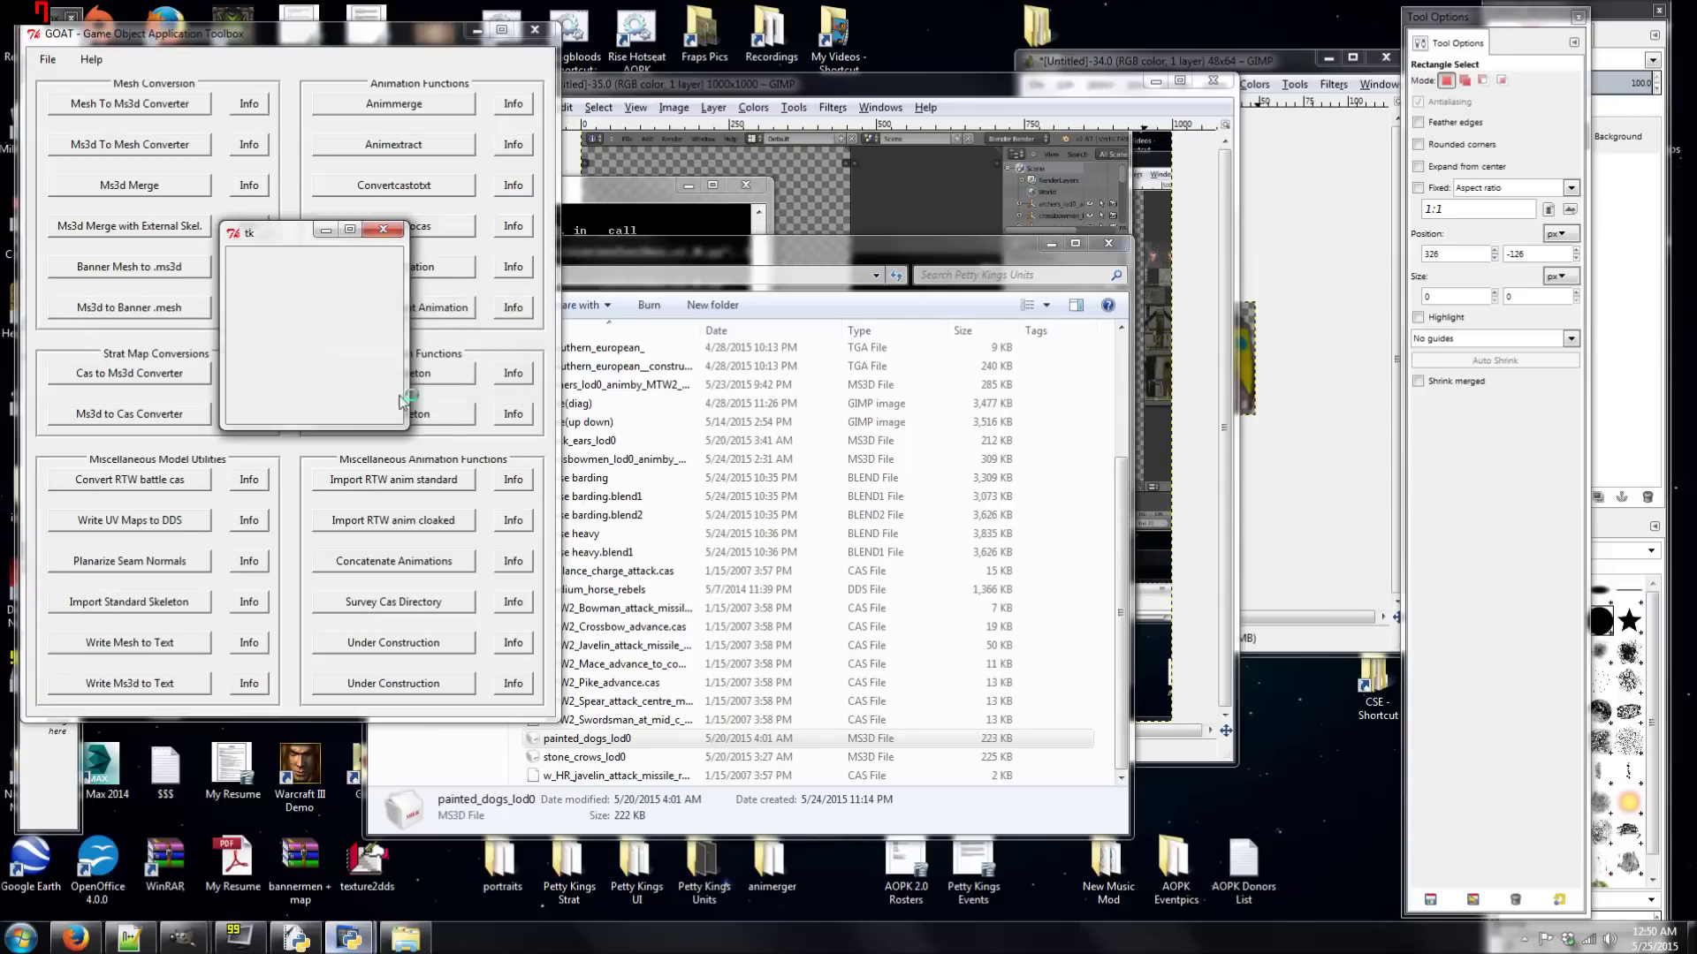
- Open the merged painted_dogs_lod0_animby_MTW2_Mace_advance_to_combat_jog.ms3d to check it, then close the viewer
left_click(667, 760)
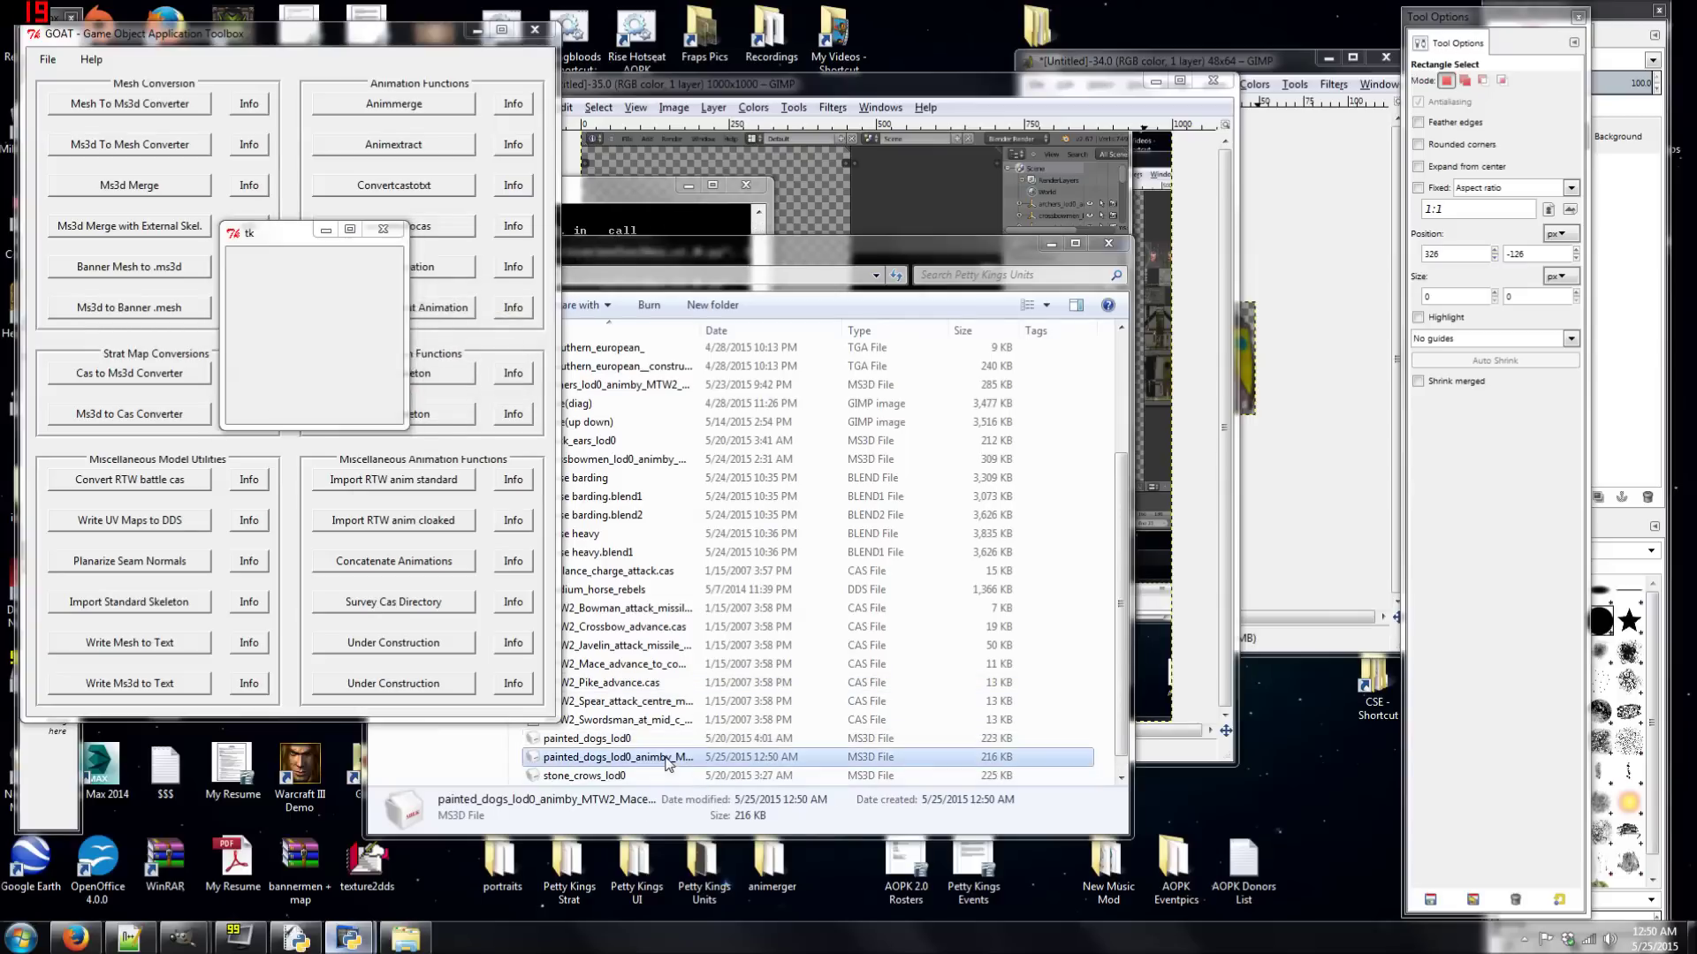
double_click(667, 760)
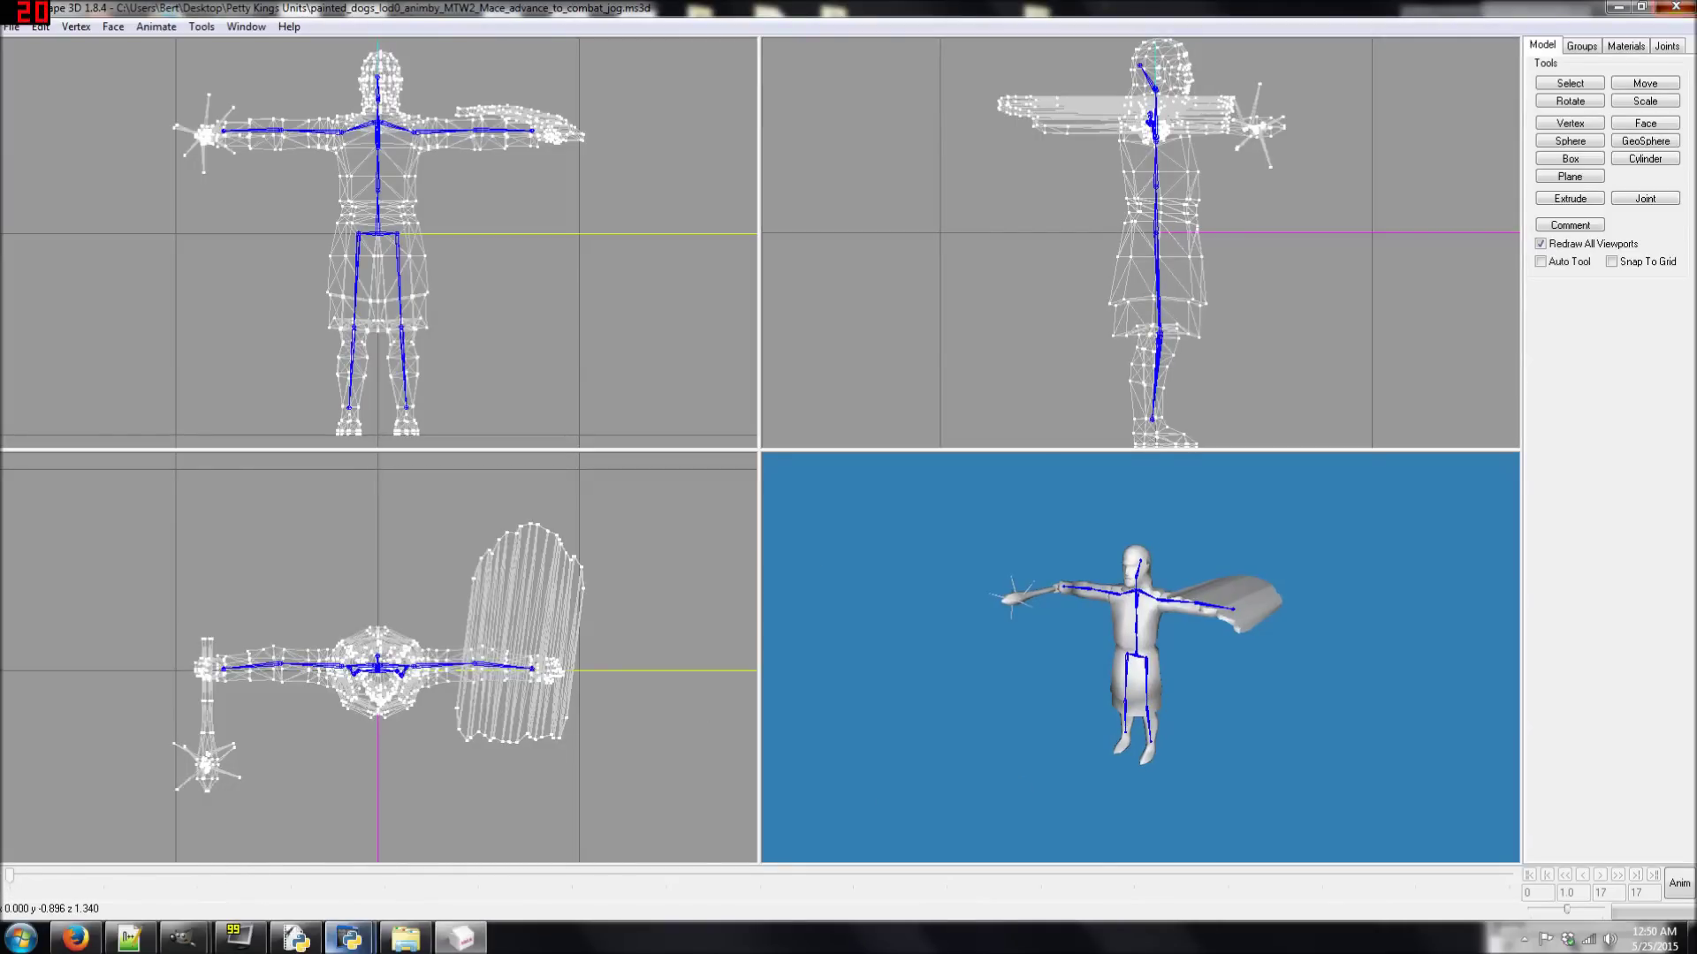
key("alt+F4")
- Launch Blender and narrow its window to reveal the windows behind
left_click(19, 933)
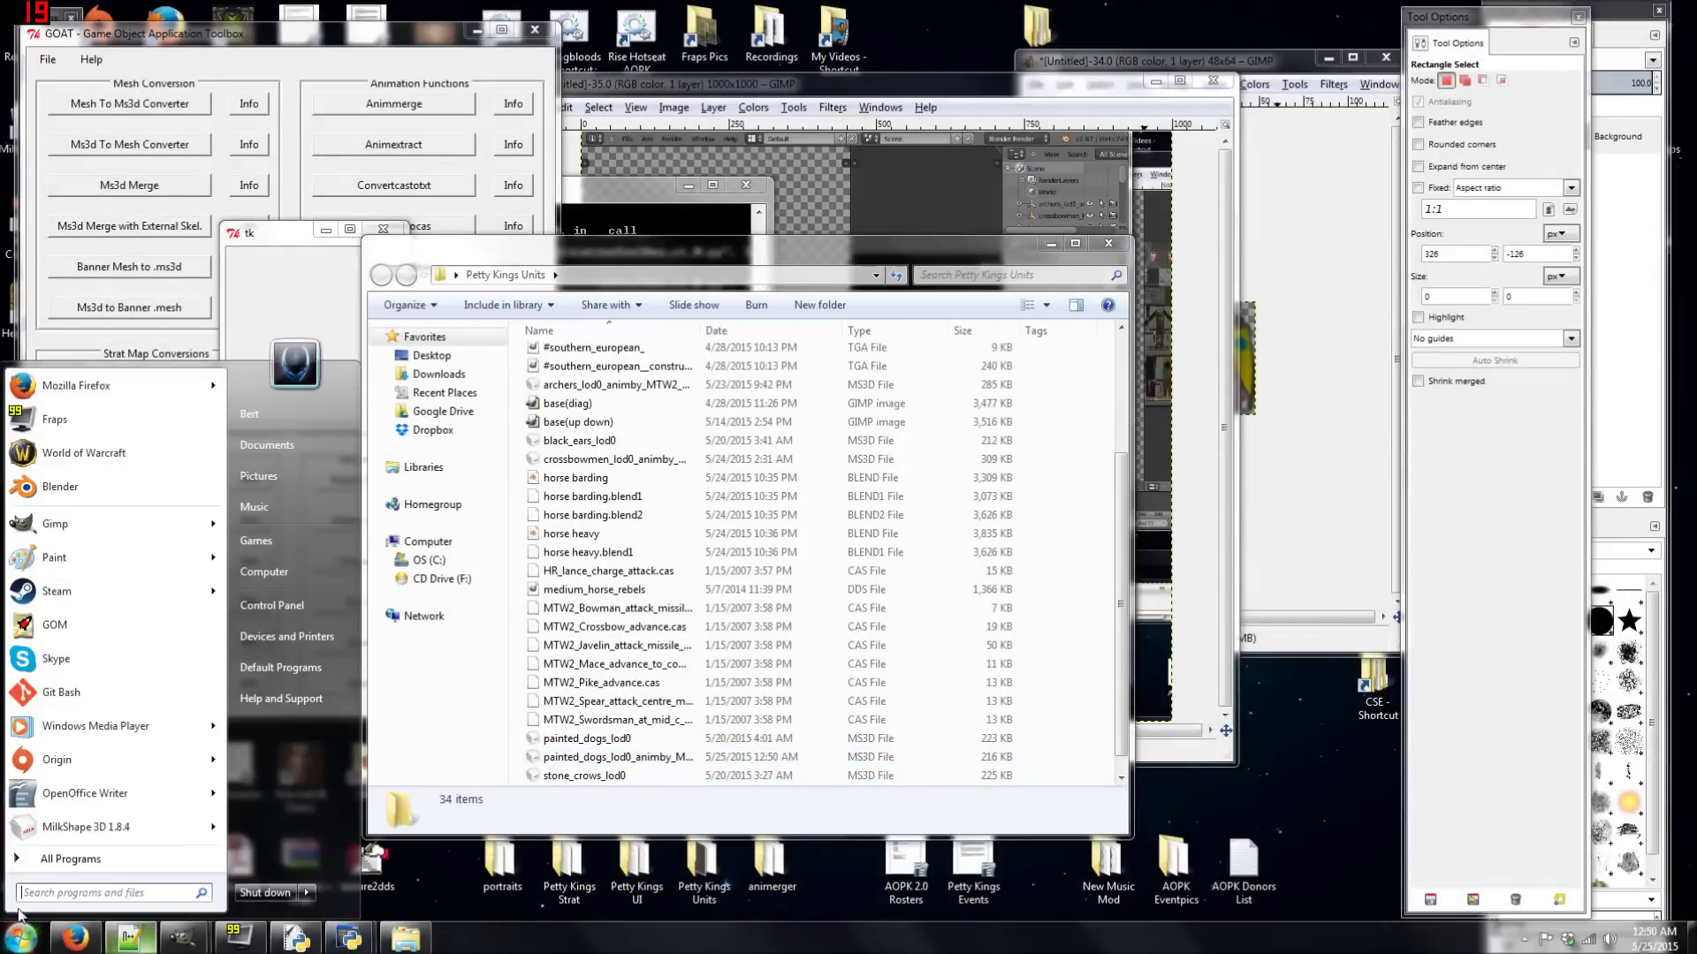
left_click(81, 486)
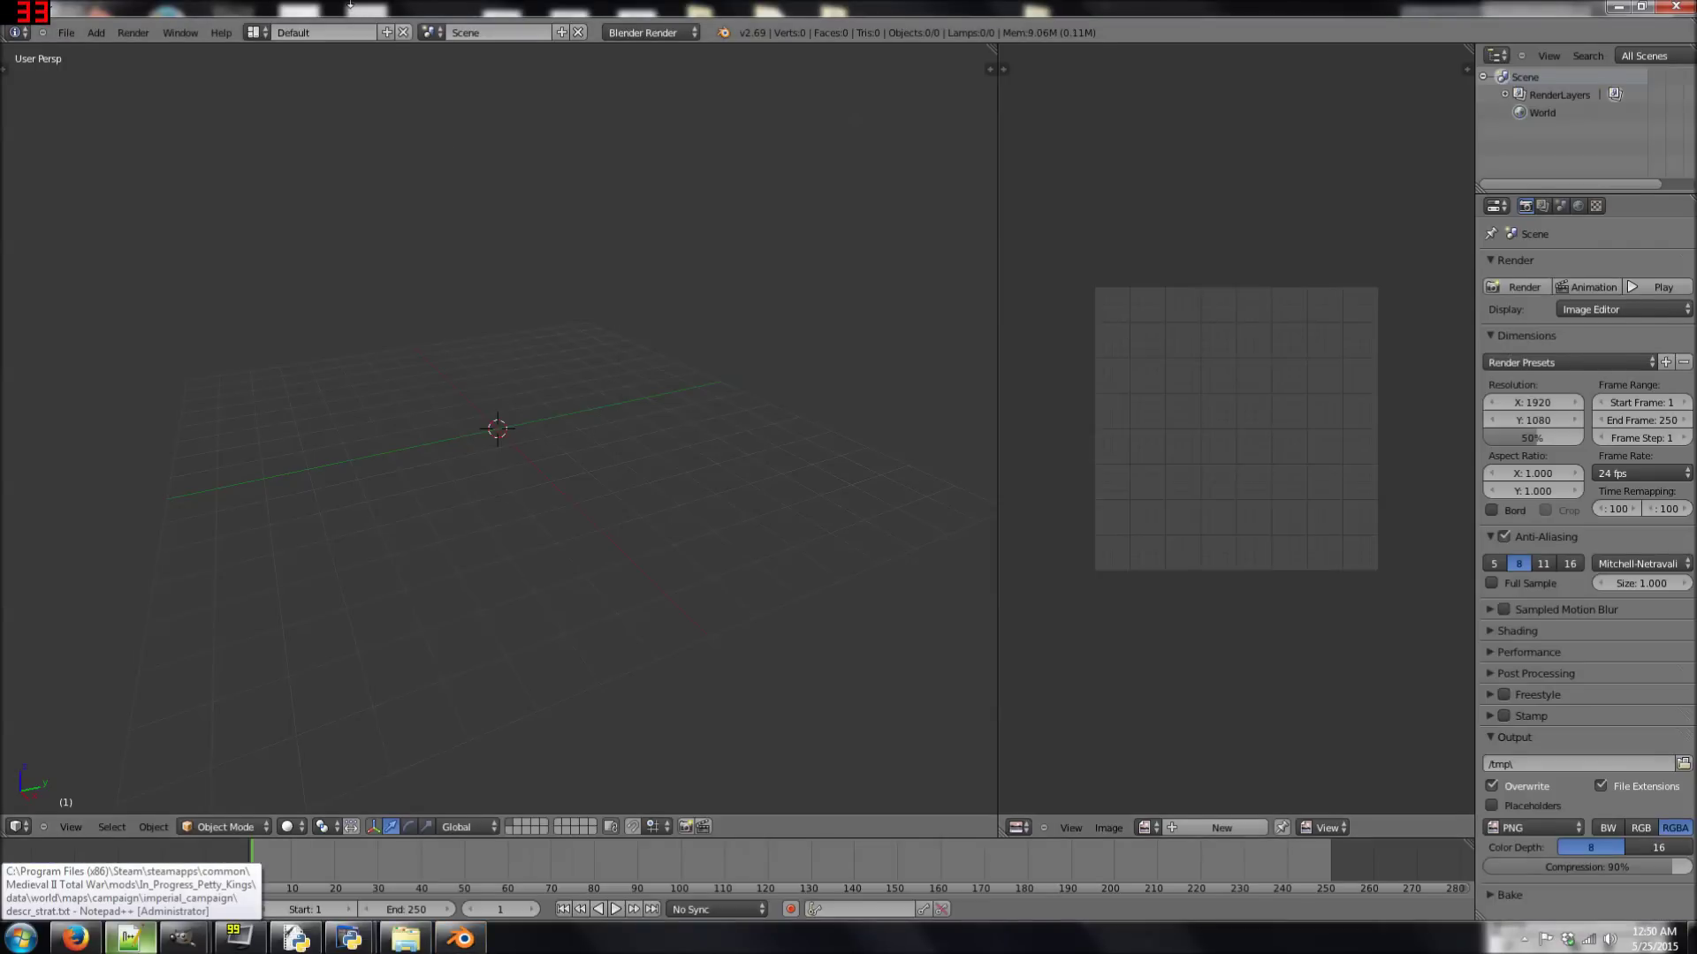
left_click_drag(1694, 296, 936, 296)
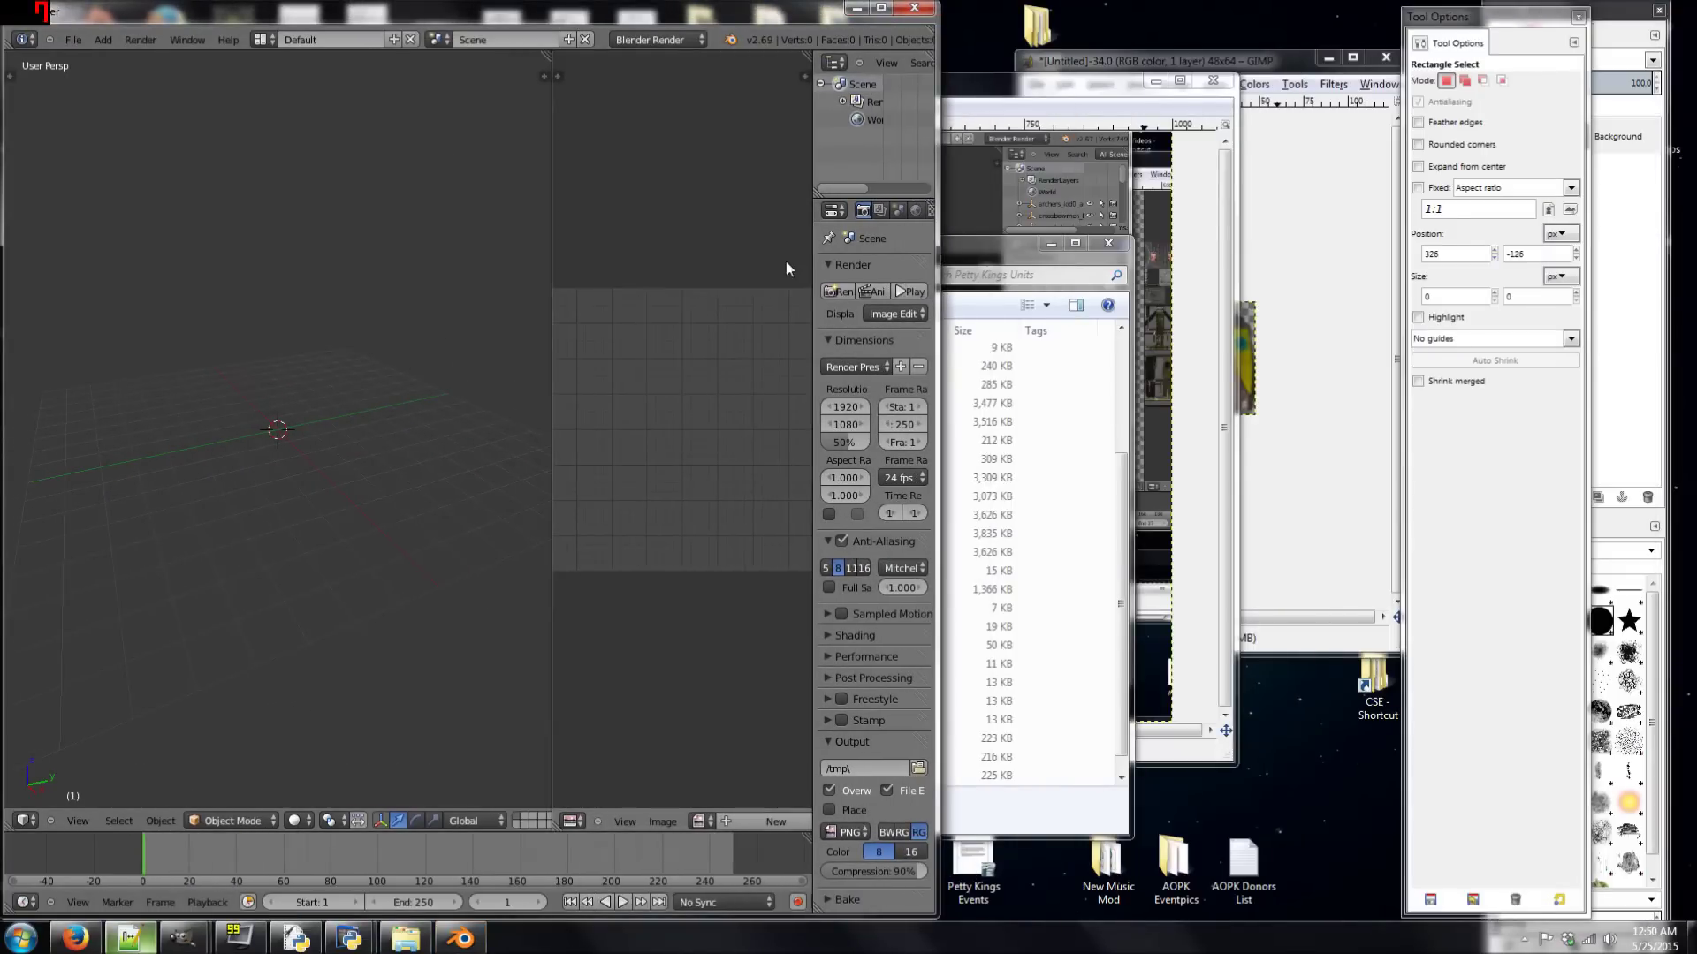
- Import the Mace_advance_to_combat_jog .ms3d model from Petty Kings Units via MilkShape 3D import
left_click(73, 40)
mouse_move(165, 314)
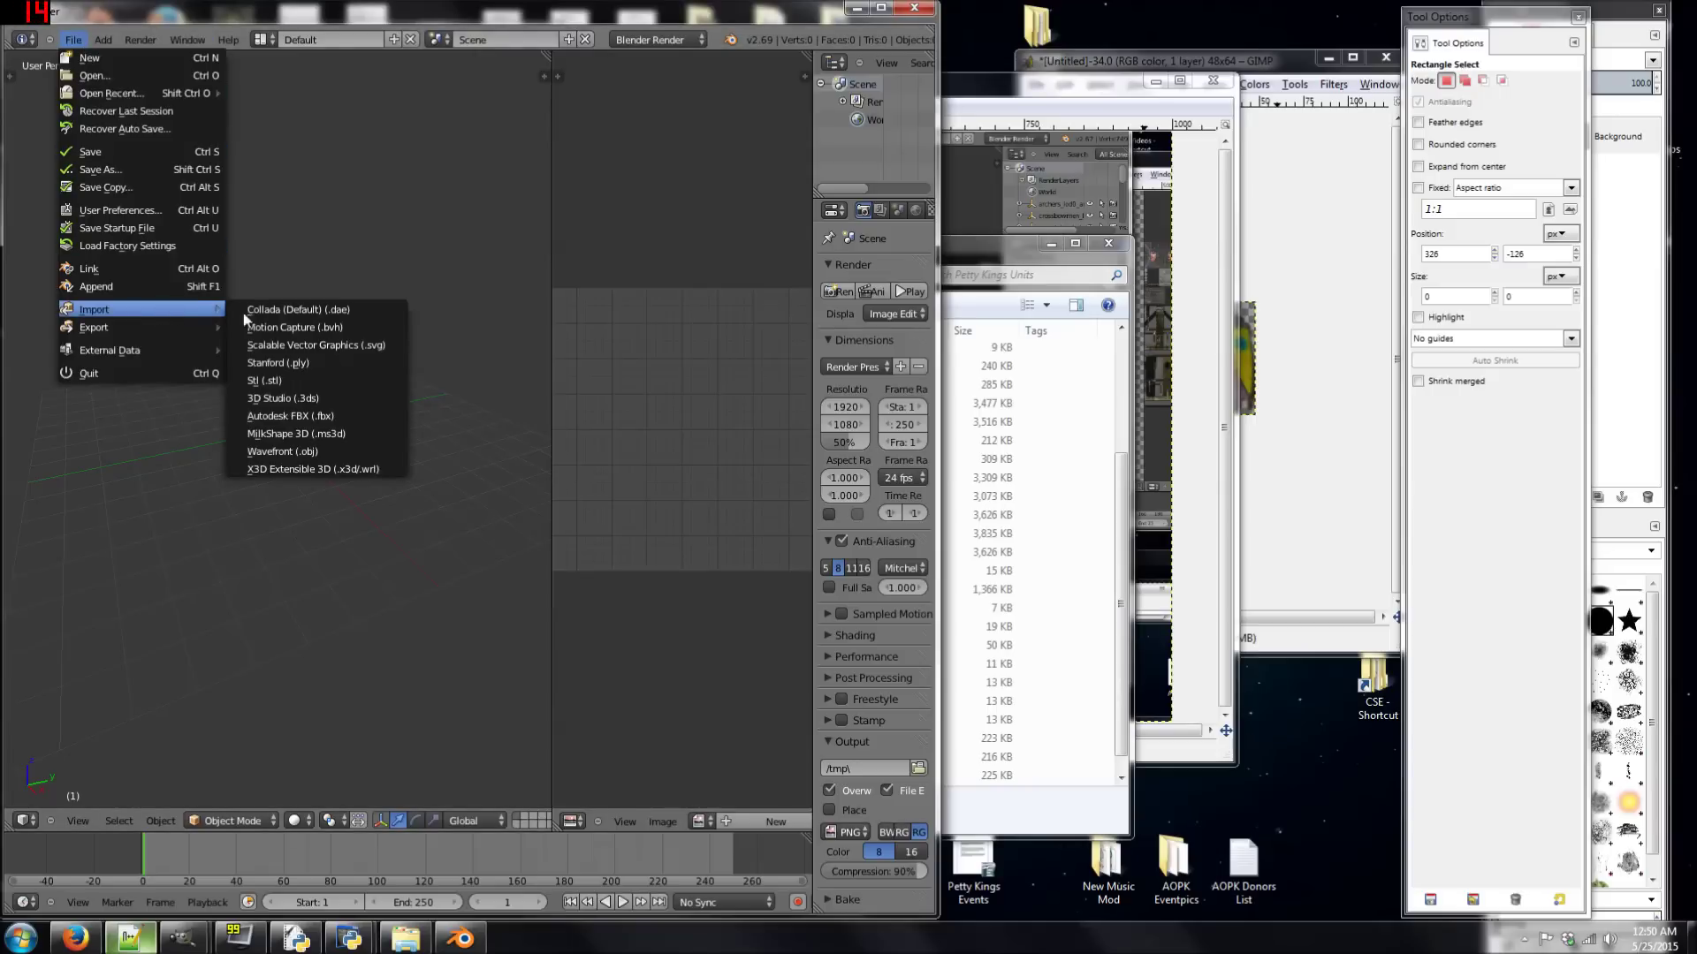
left_click(329, 433)
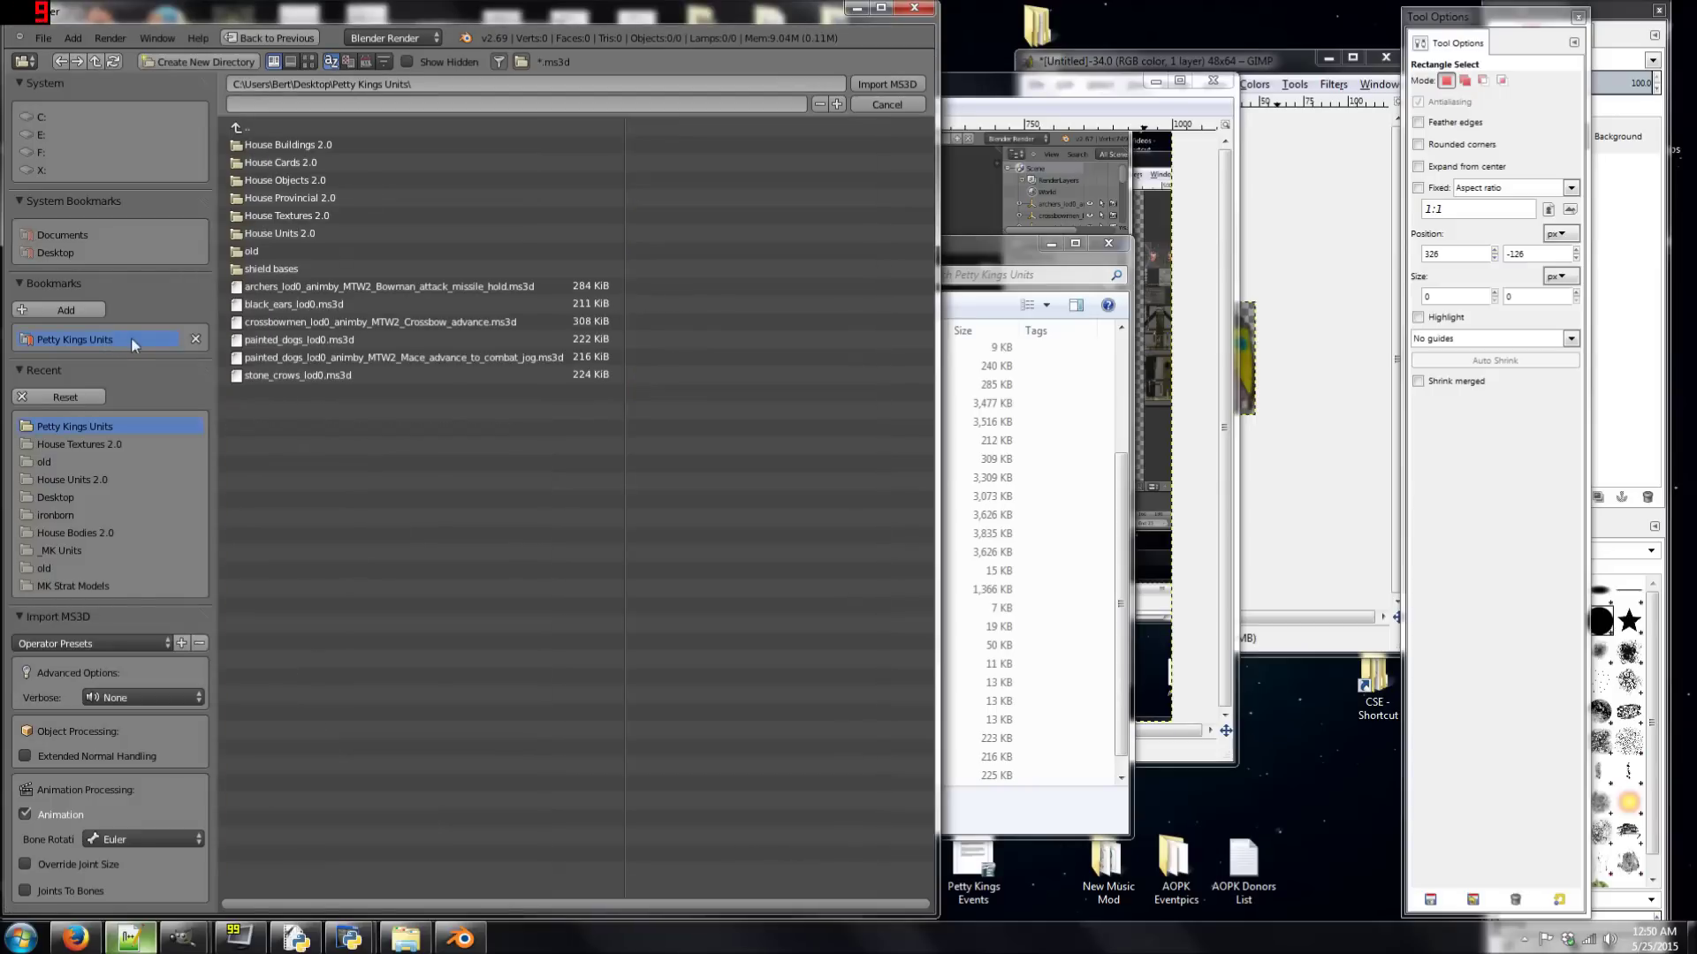
double_click(293, 358)
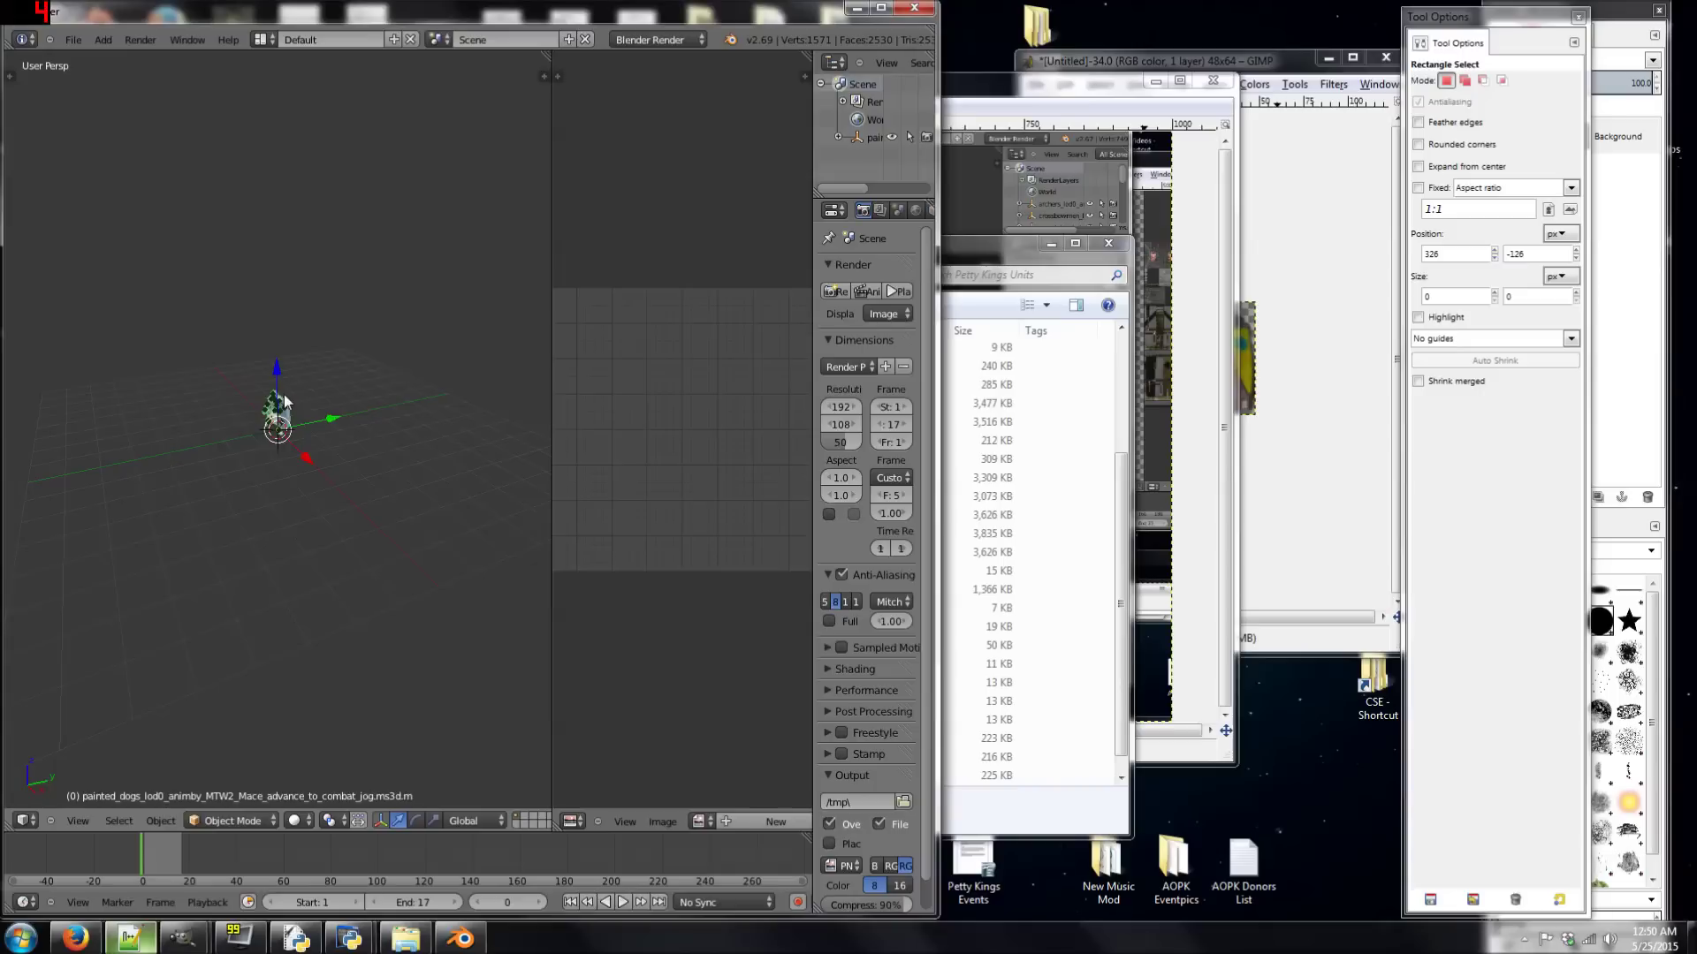
- Scrub the soldier's jog animation back and forth, ending at frame 3, while orbiting the view
scroll(276, 433, "up", 3)
middle_click_drag(276, 433, 256, 469)
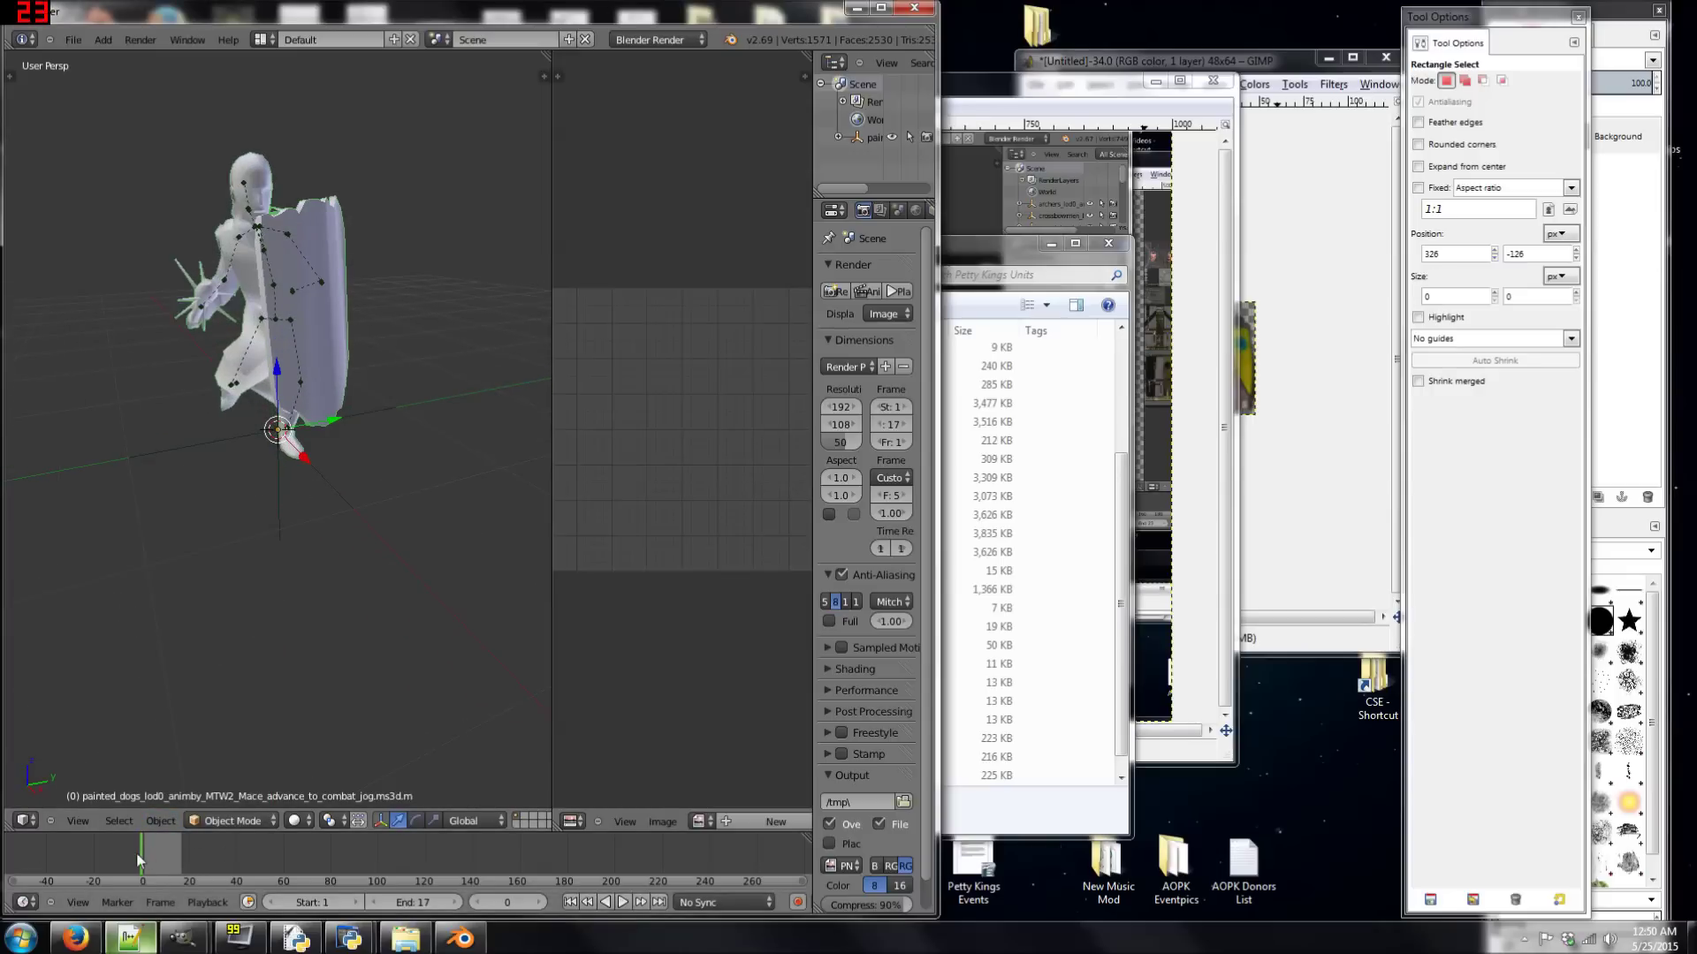
mouse_move(137, 859)
left_mouse_down()
mouse_move(214, 857)
mouse_move(166, 852)
left_mouse_up()
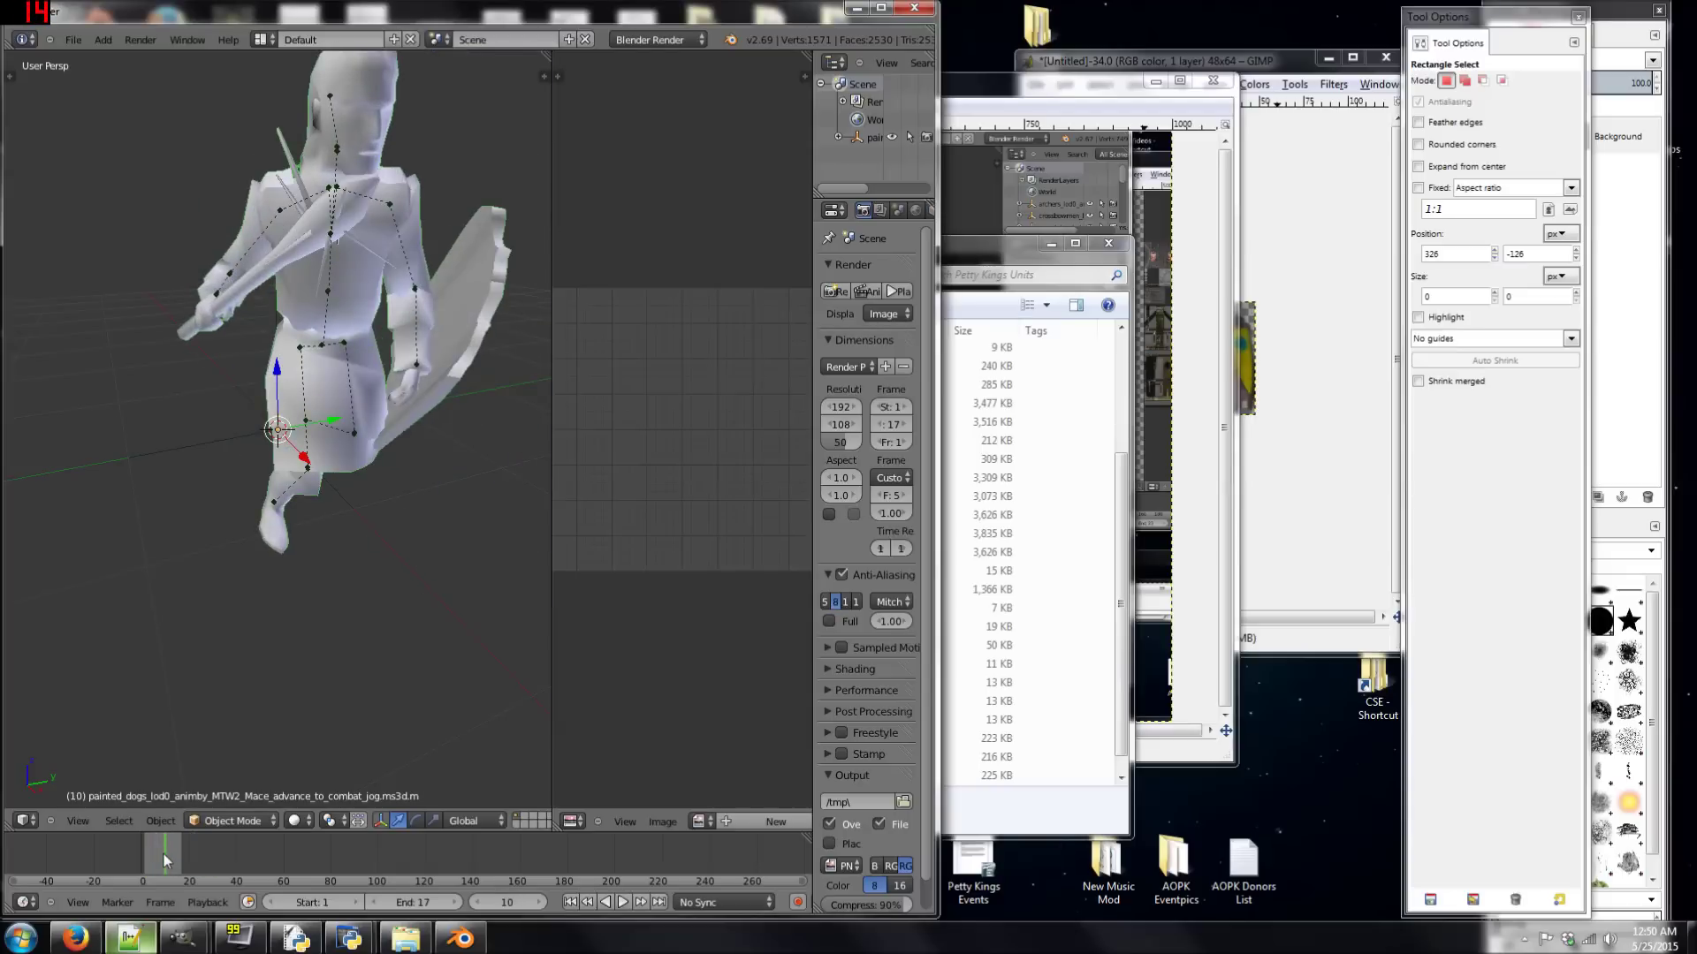
mouse_move(163, 854)
left_mouse_down()
mouse_move(135, 860)
mouse_move(159, 864)
mouse_move(152, 850)
left_mouse_up()
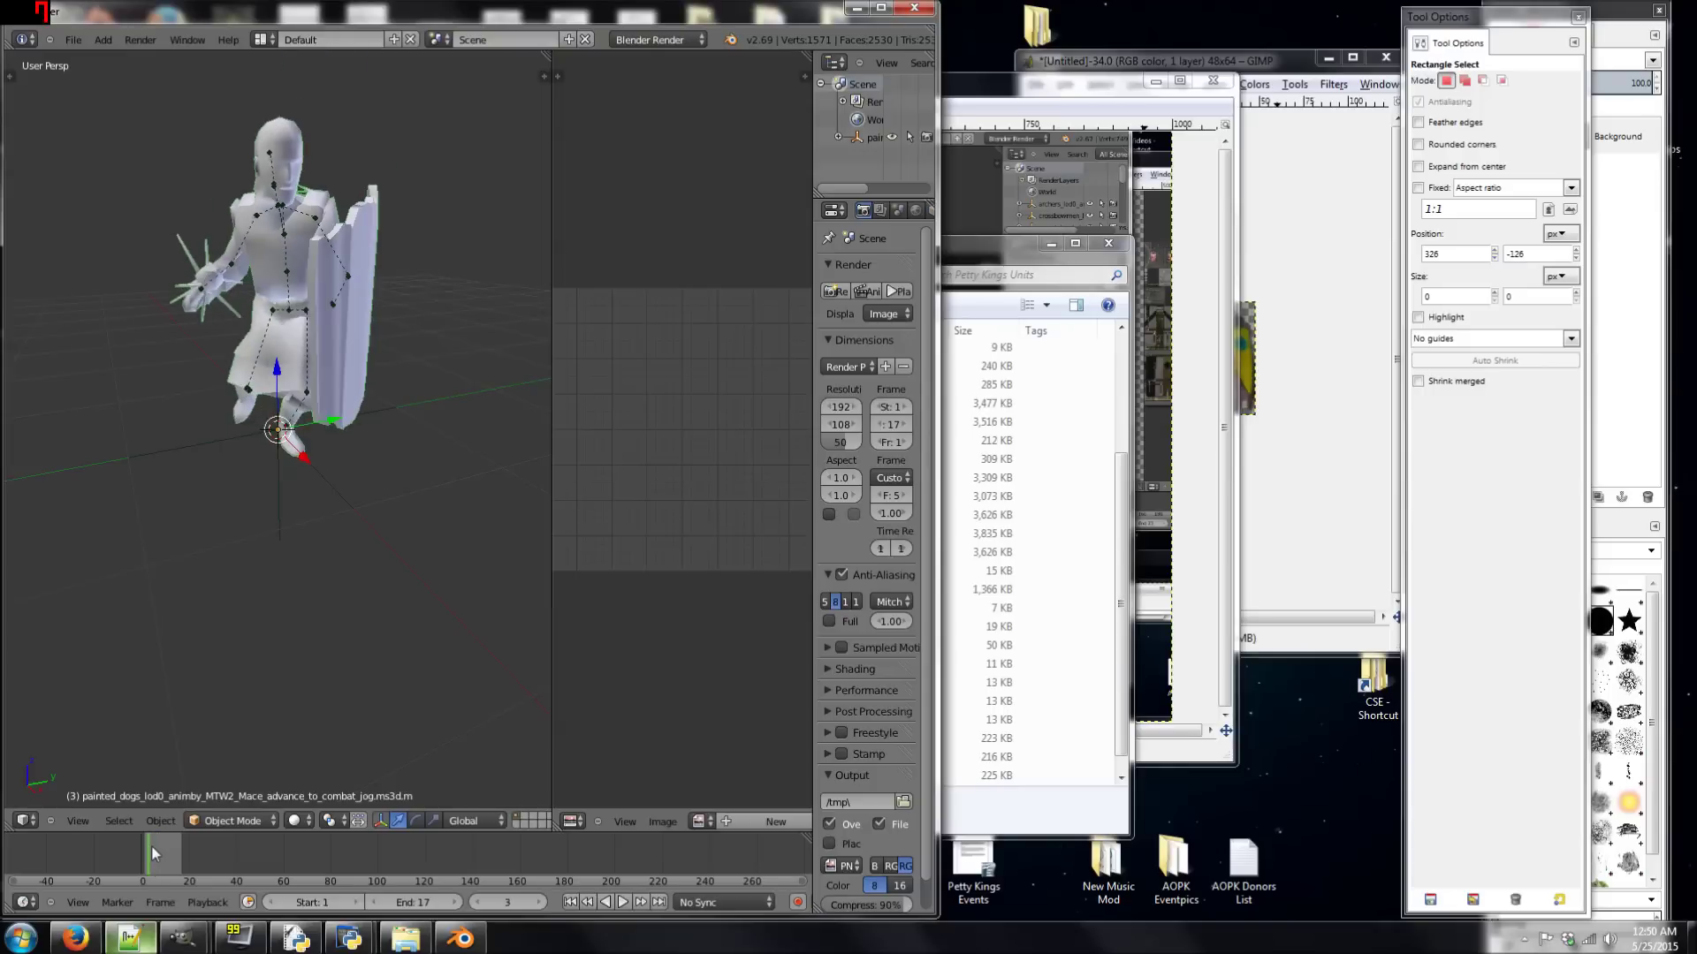
left_click(314, 493)
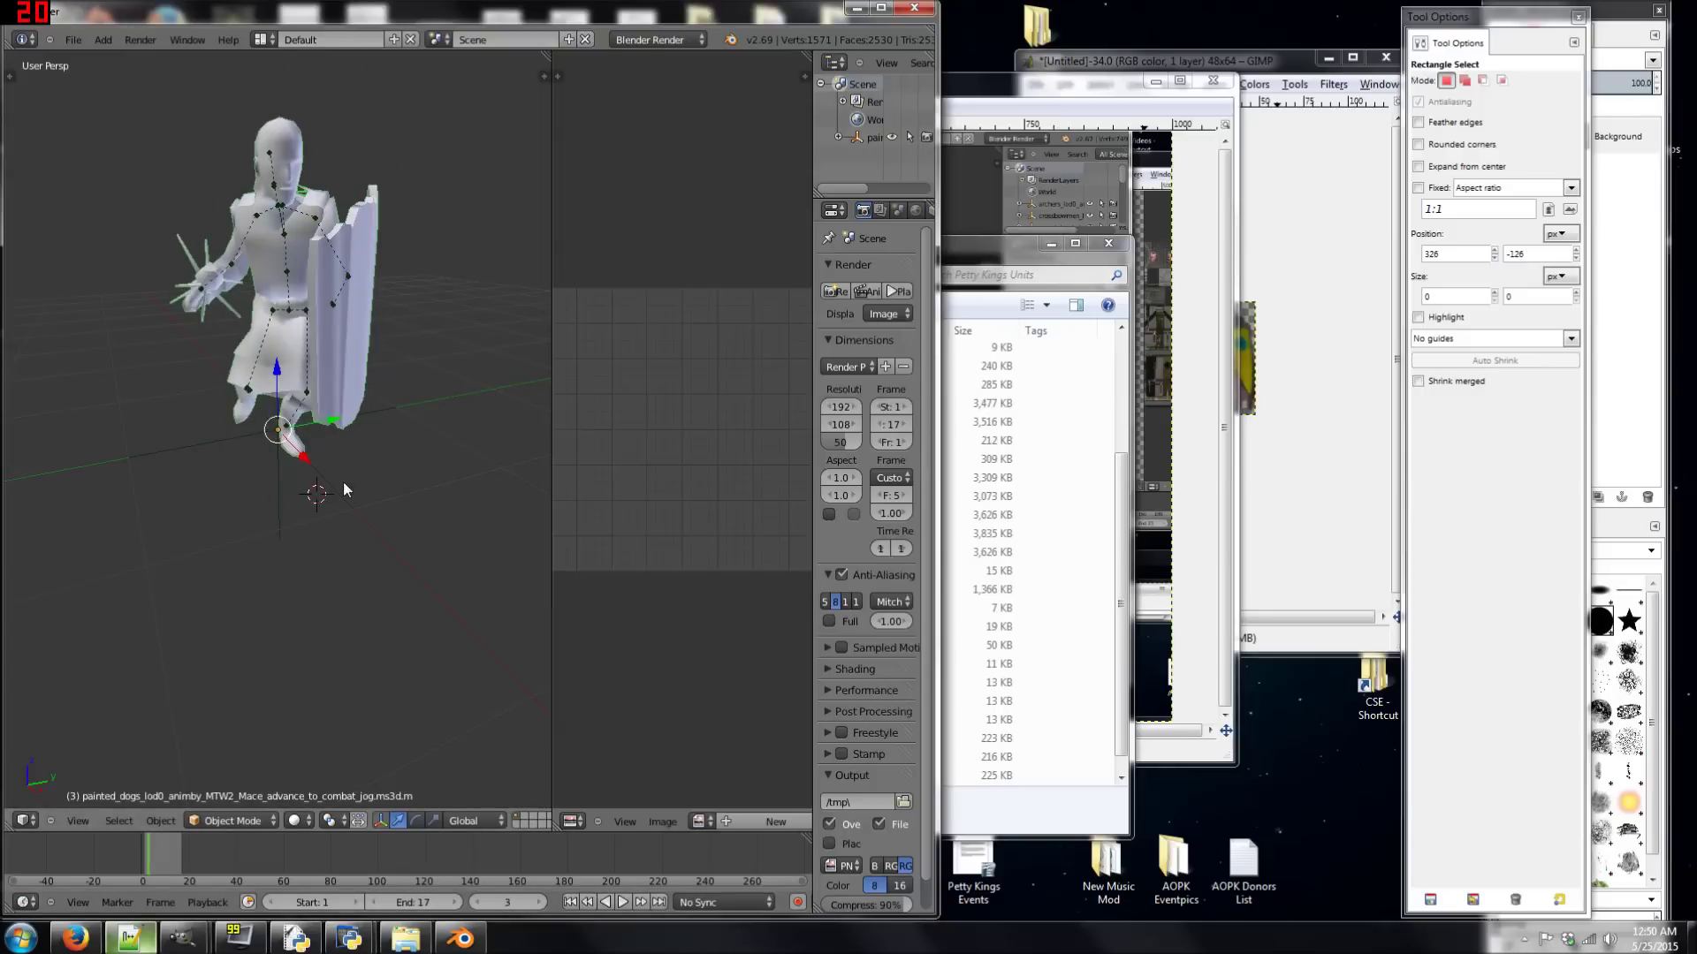
mouse_move(364, 412)
middle_mouse_down()
mouse_move(298, 419)
mouse_move(320, 395)
mouse_move(356, 405)
middle_mouse_up()
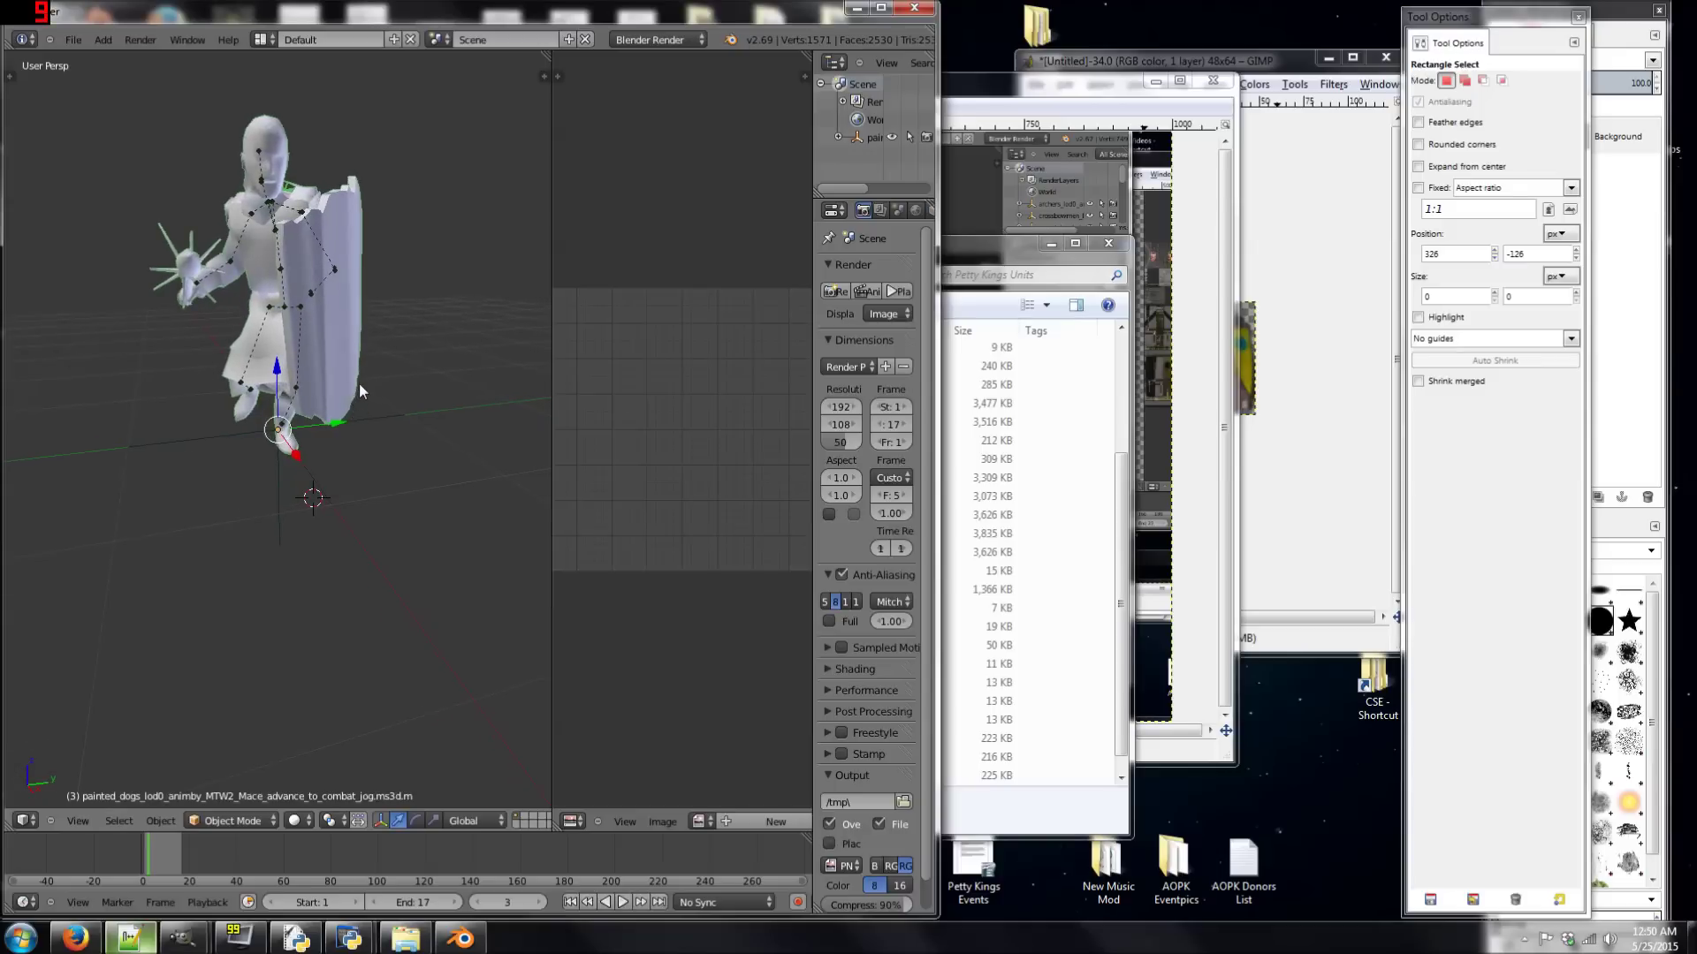
- Tick Only Render in the viewport sidebar's Display panel to hide grid and rig
left_click(543, 72)
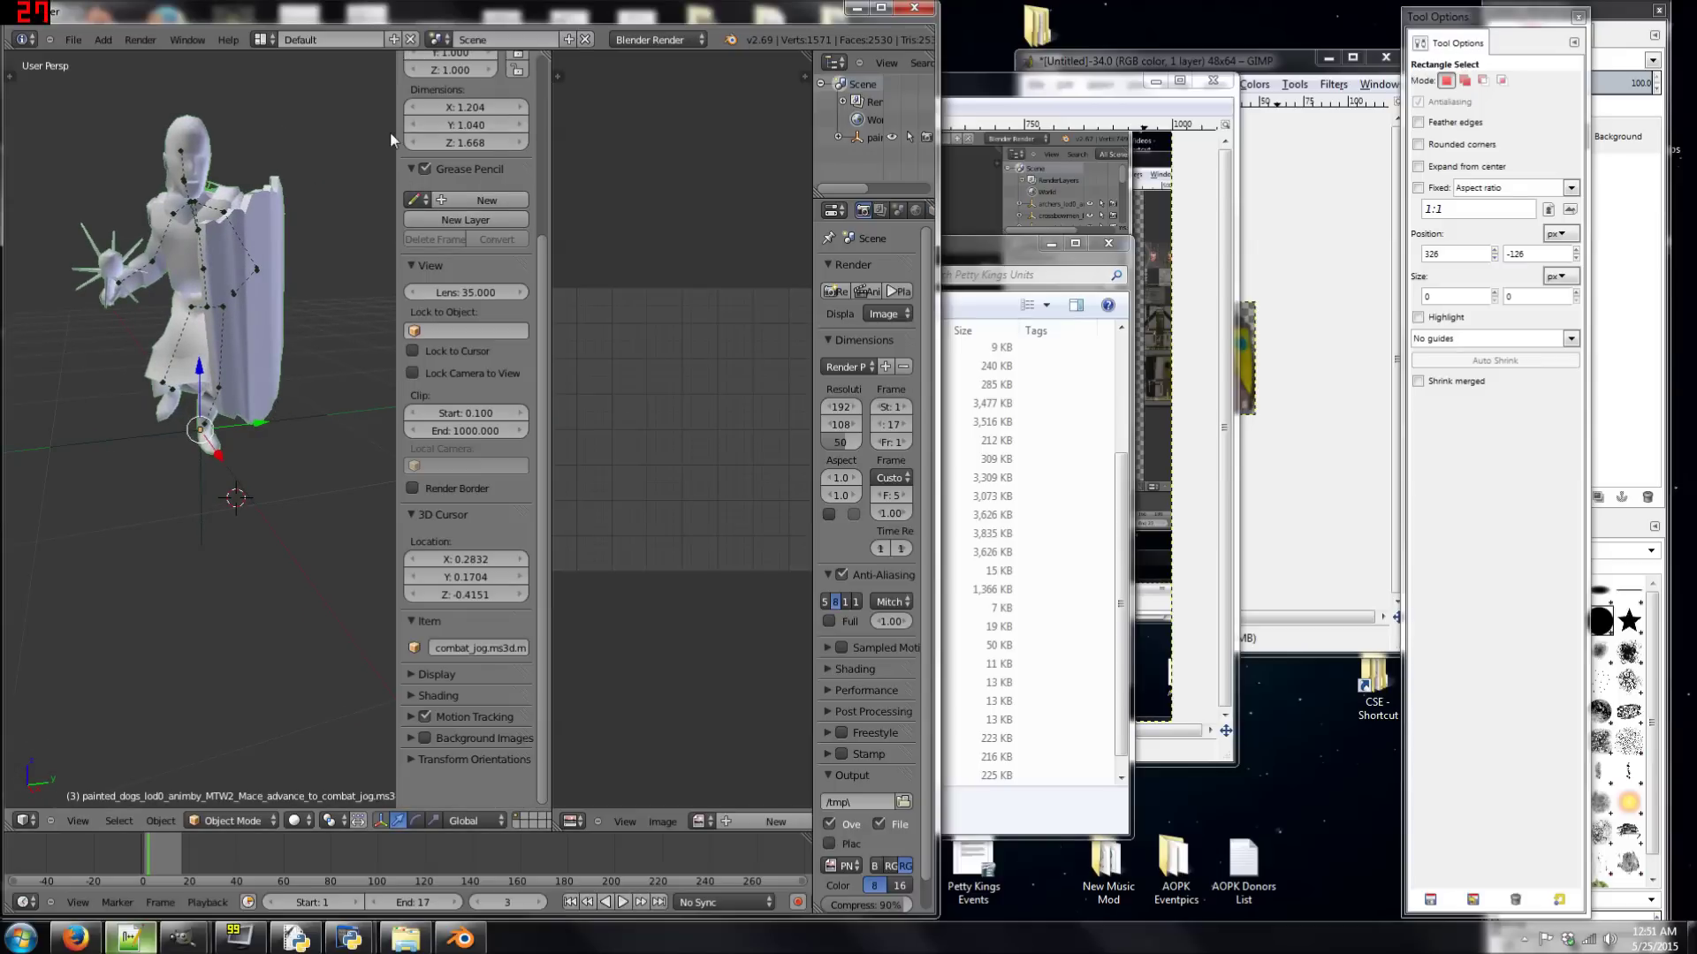
left_click(438, 675)
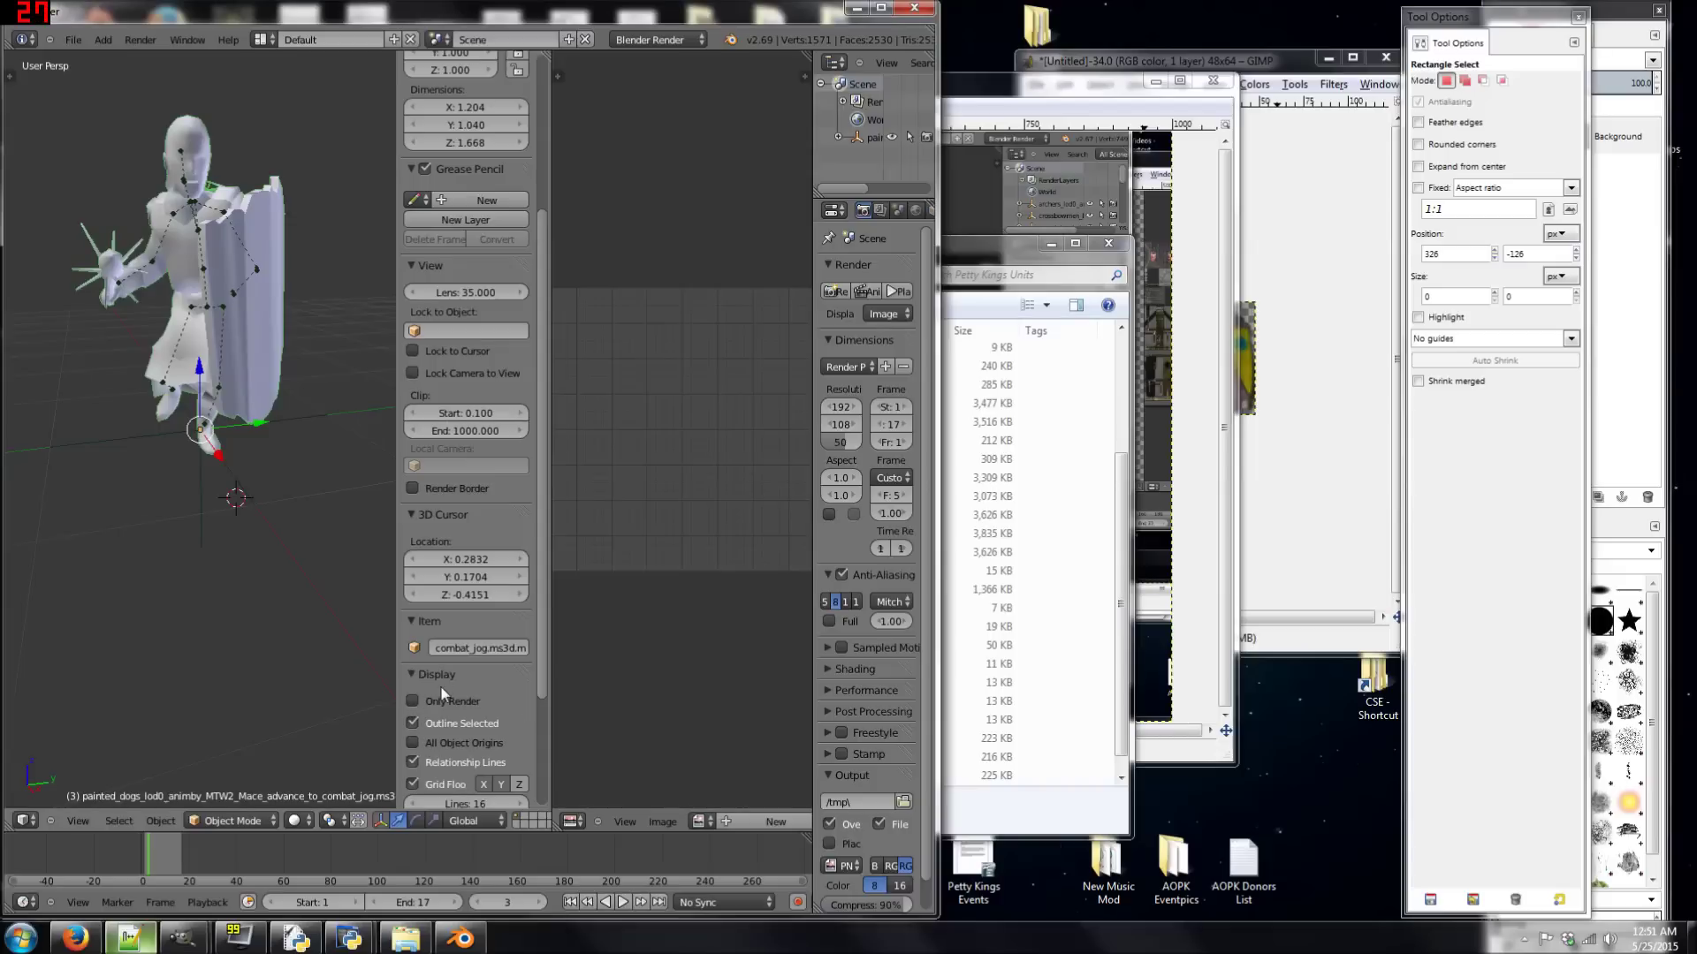
left_click(446, 701)
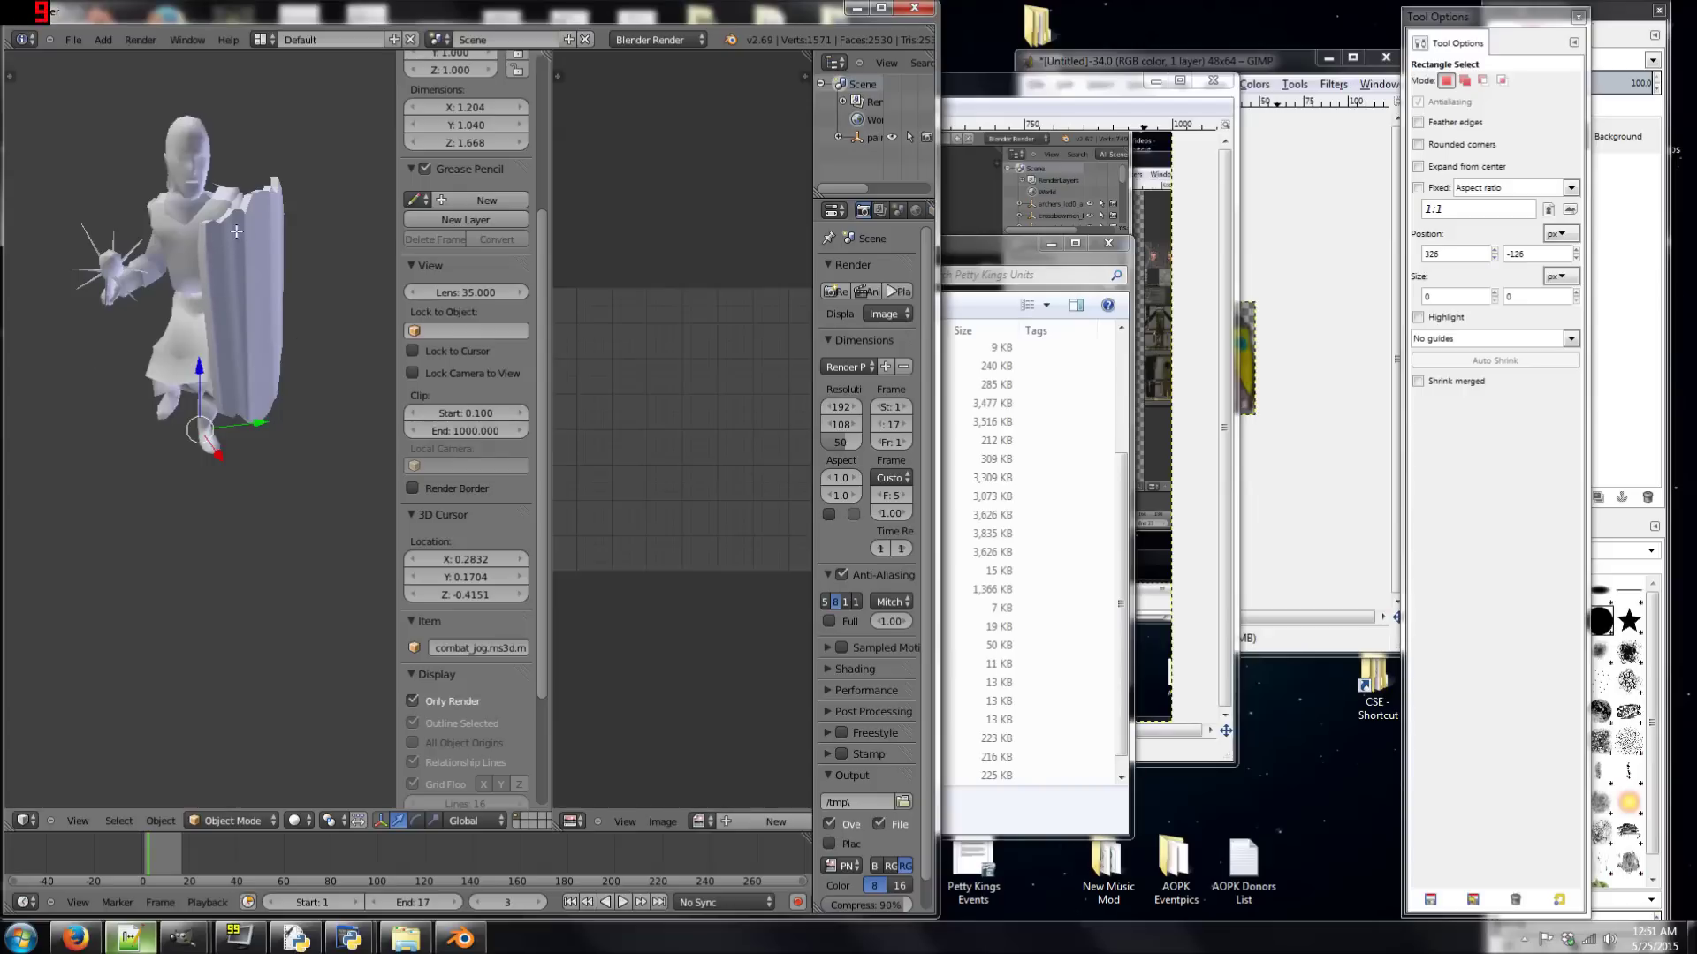
- Enter Edit Mode to show the soldier's mesh in its rest T-pose
key("Tab")
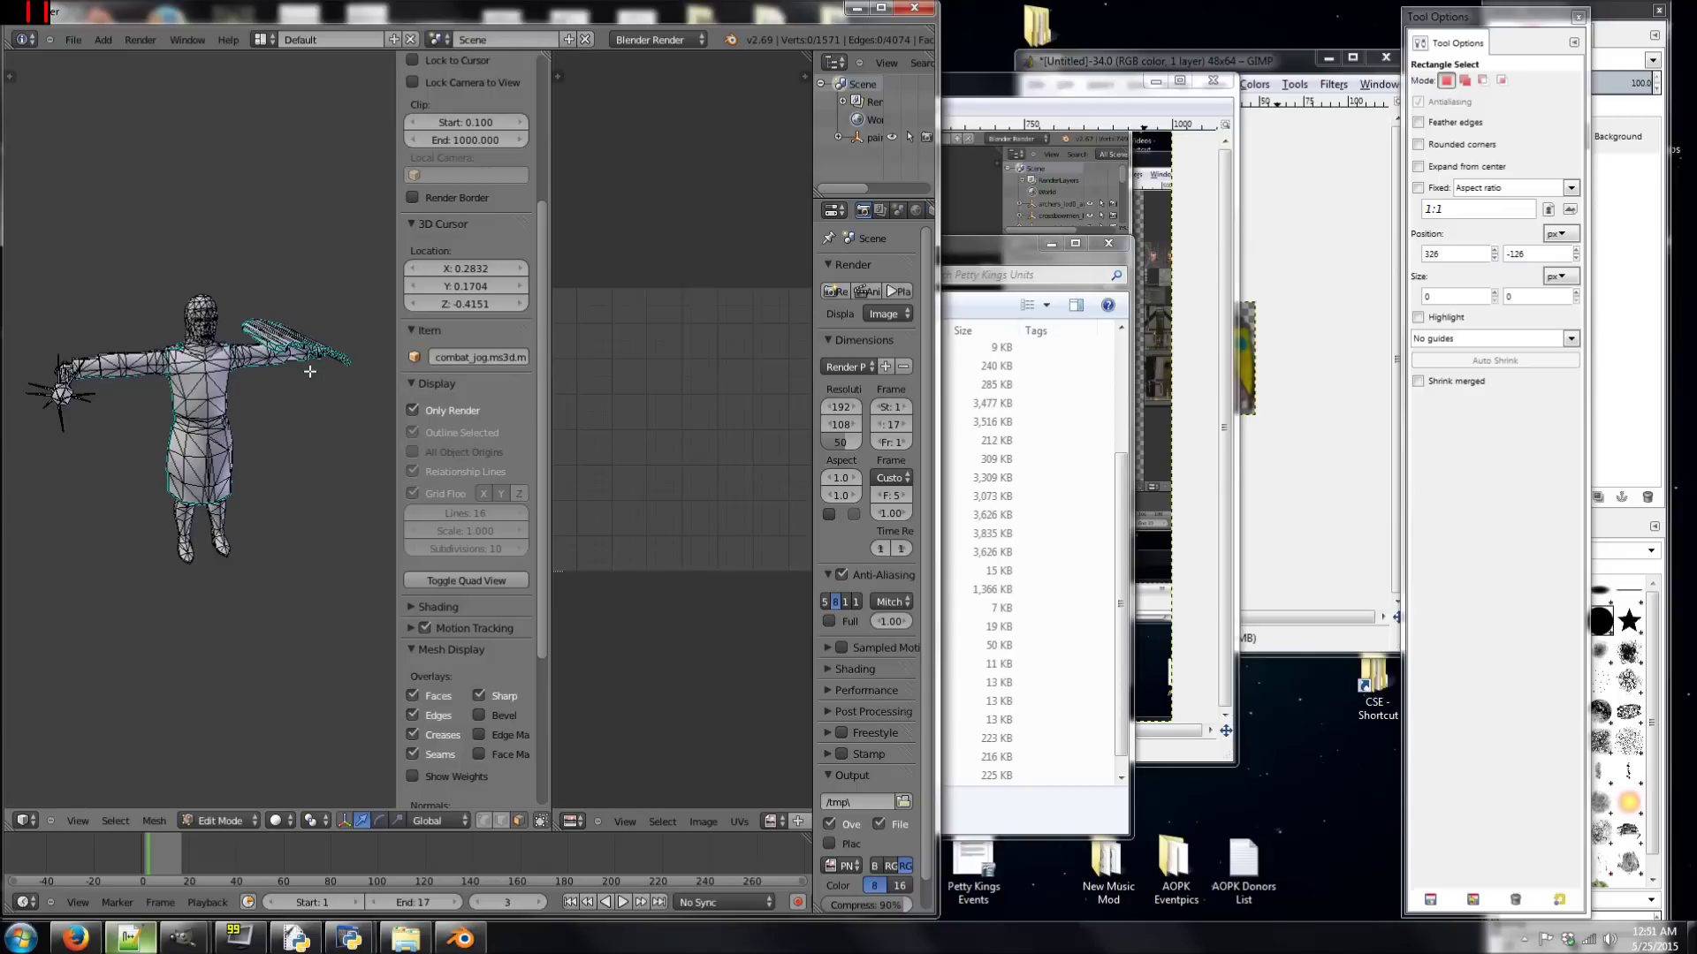
scroll(856, 711, "down", 1)
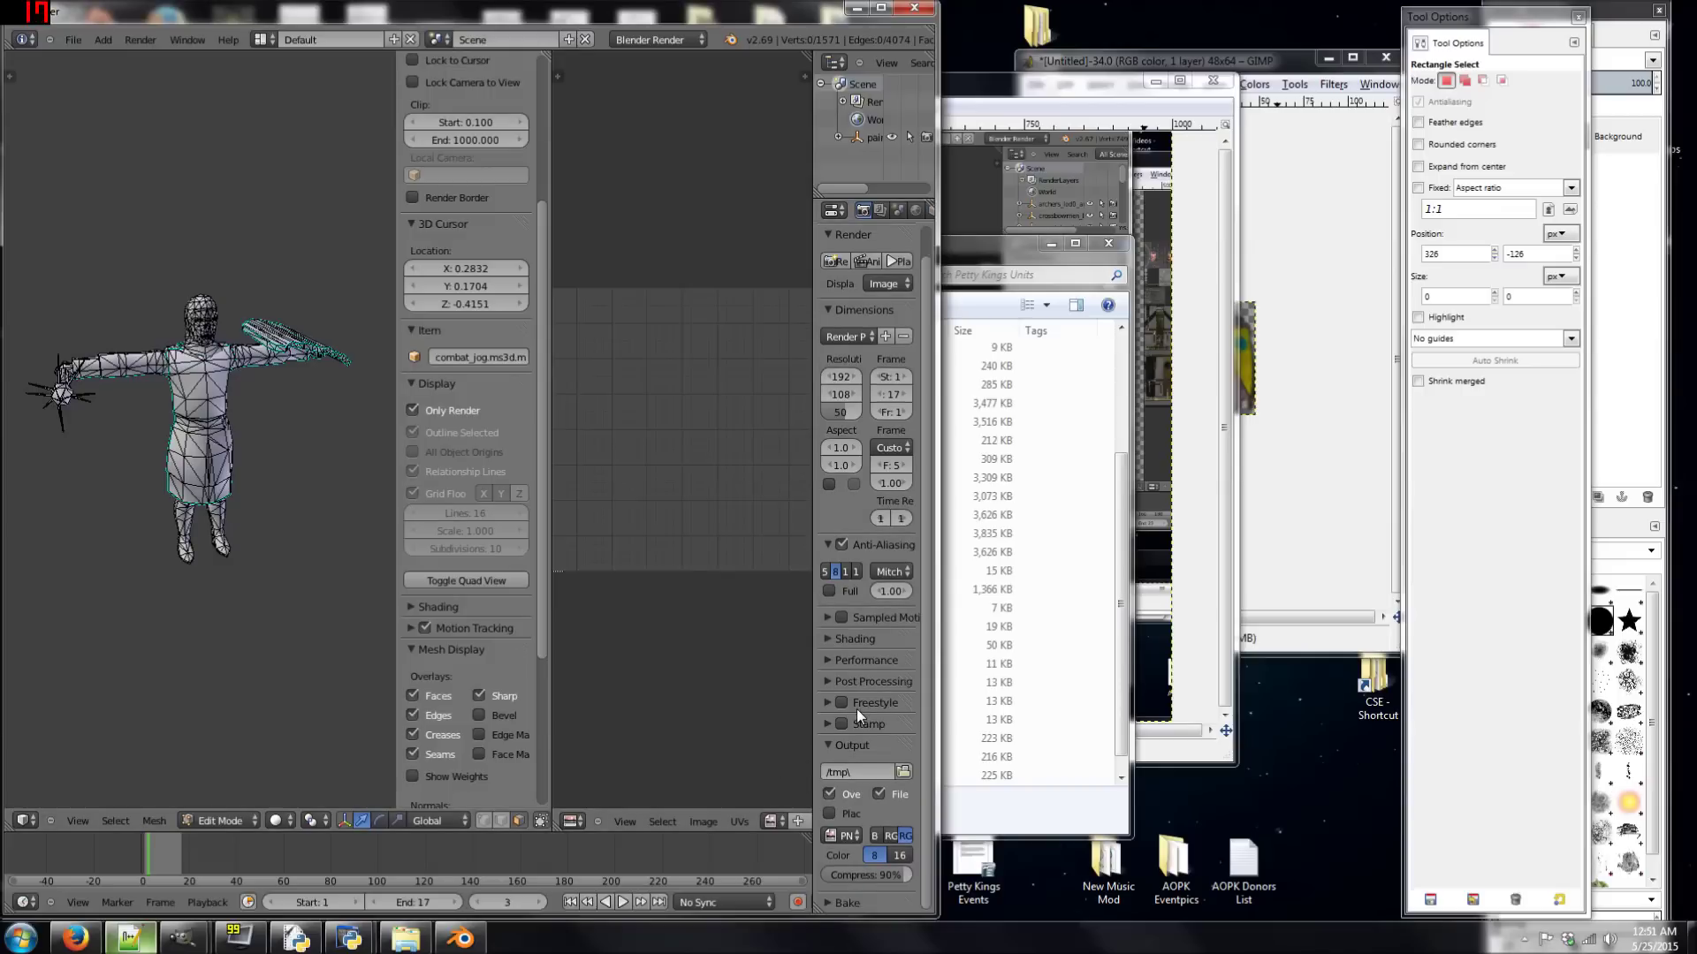
scroll(856, 708, "up", 1)
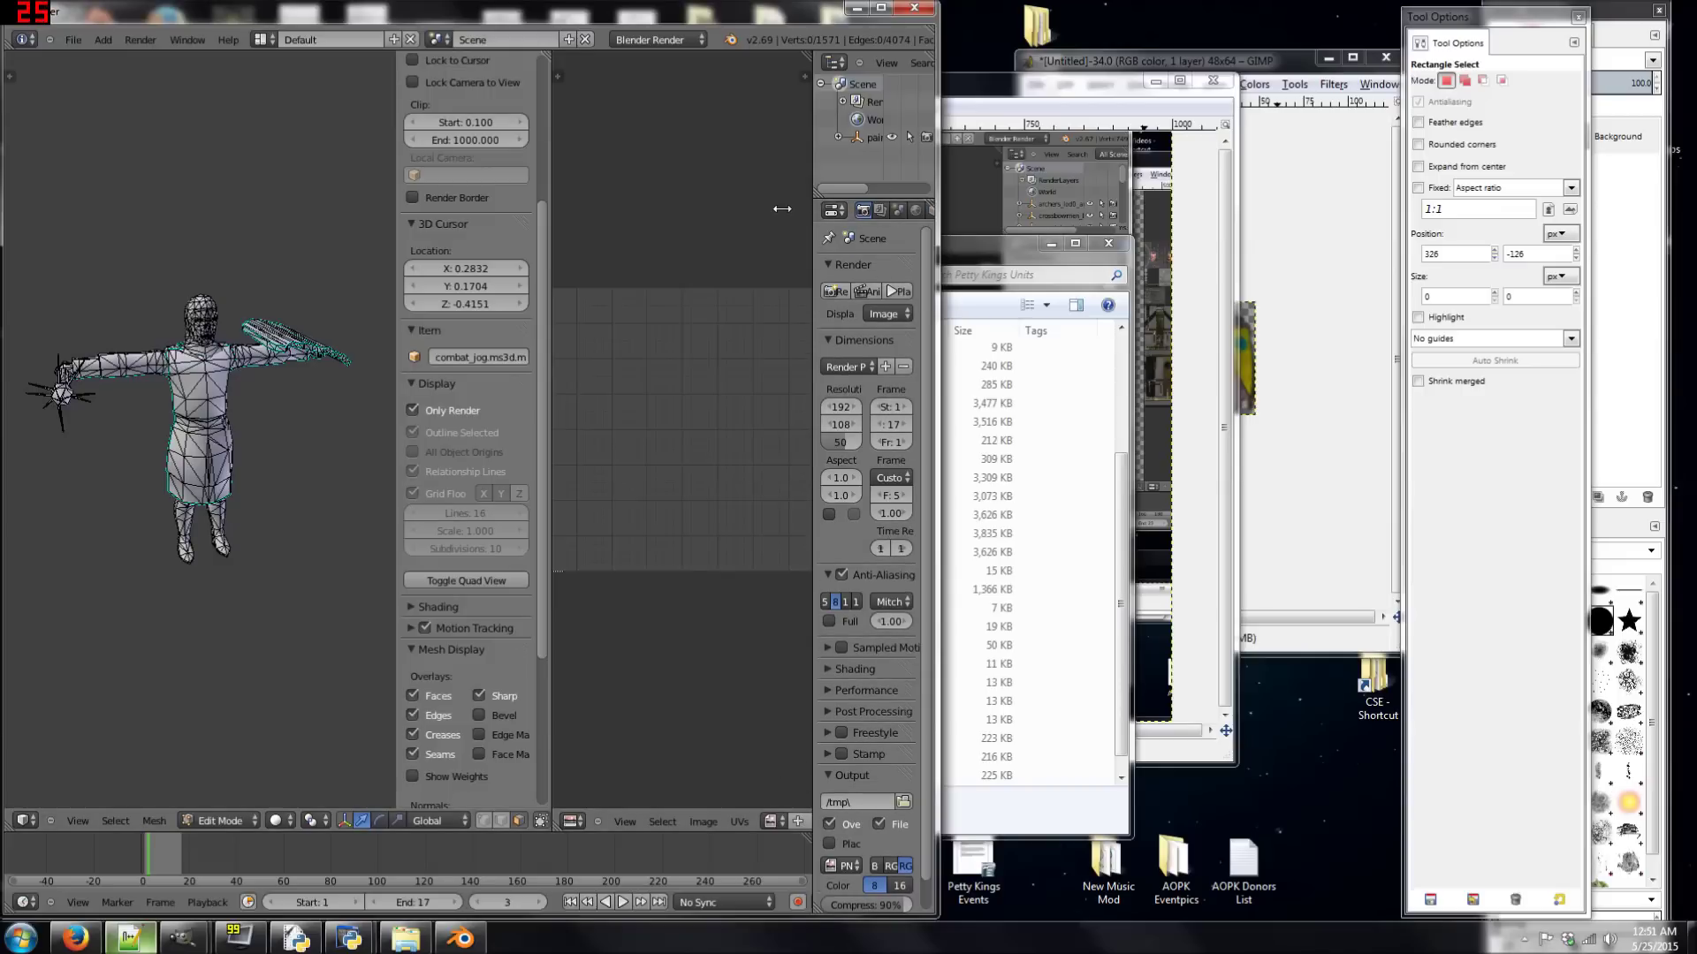
- Select the body2 and shield vertex groups in MS3D - Groups, then choose Image > Open Image
left_click_drag(782, 209, 677, 211)
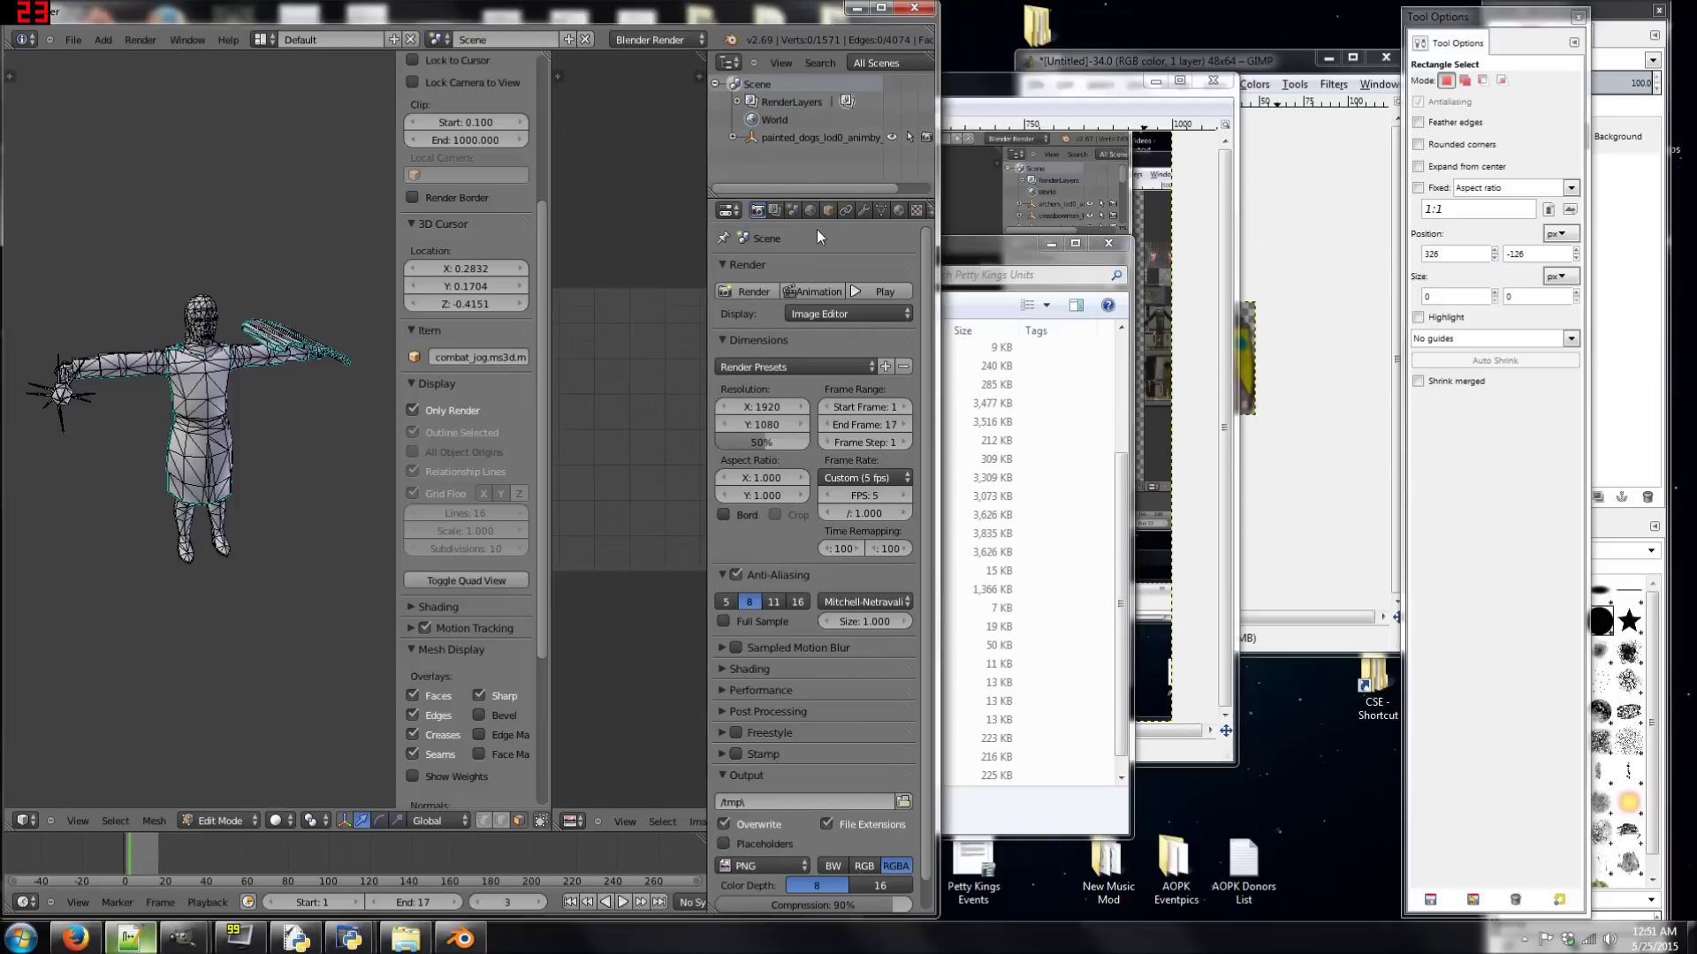
left_click(882, 215)
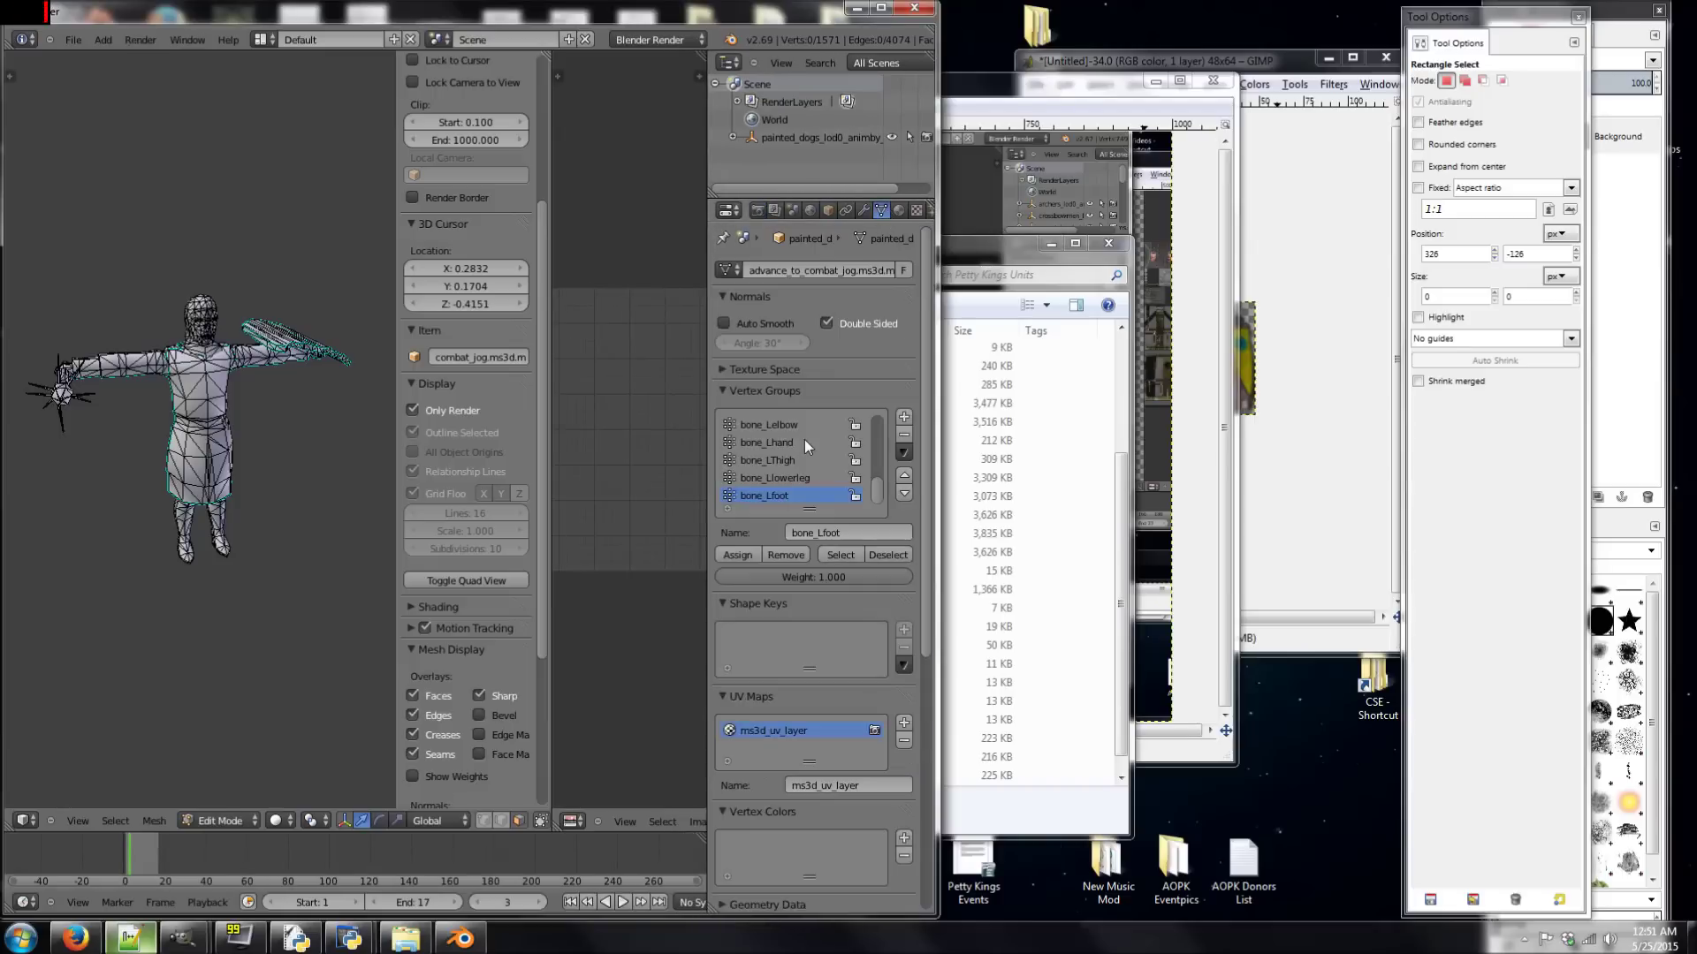
scroll(843, 682, "down", 8)
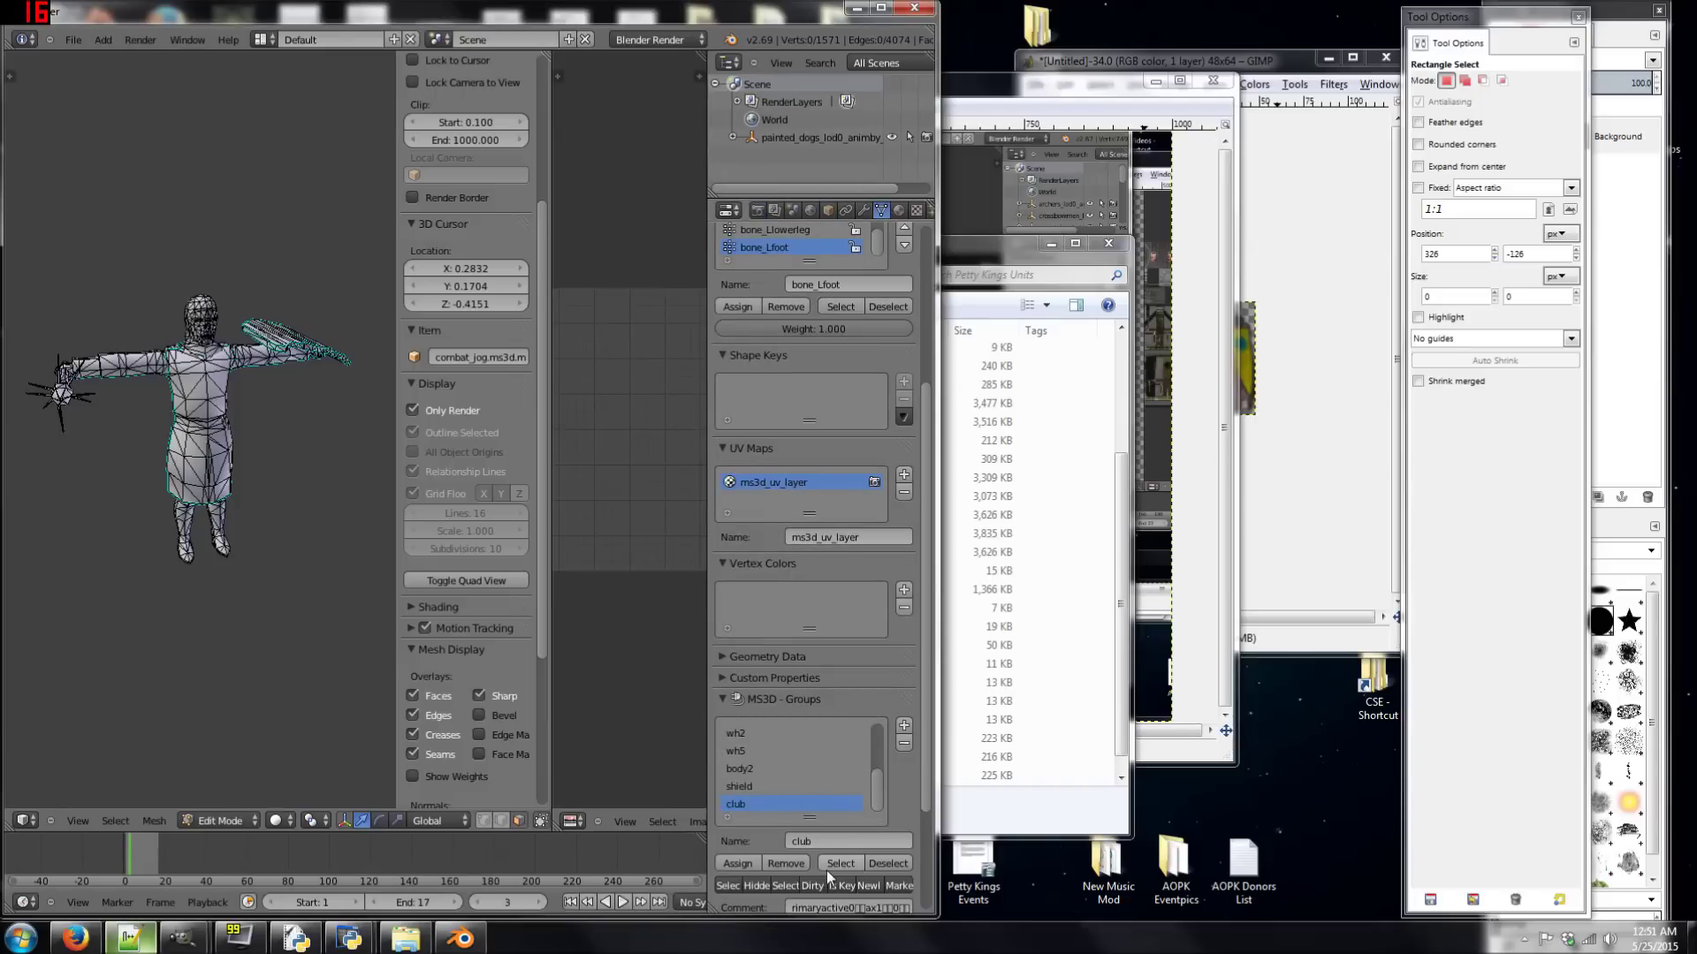
left_click(826, 870)
left_click(777, 771)
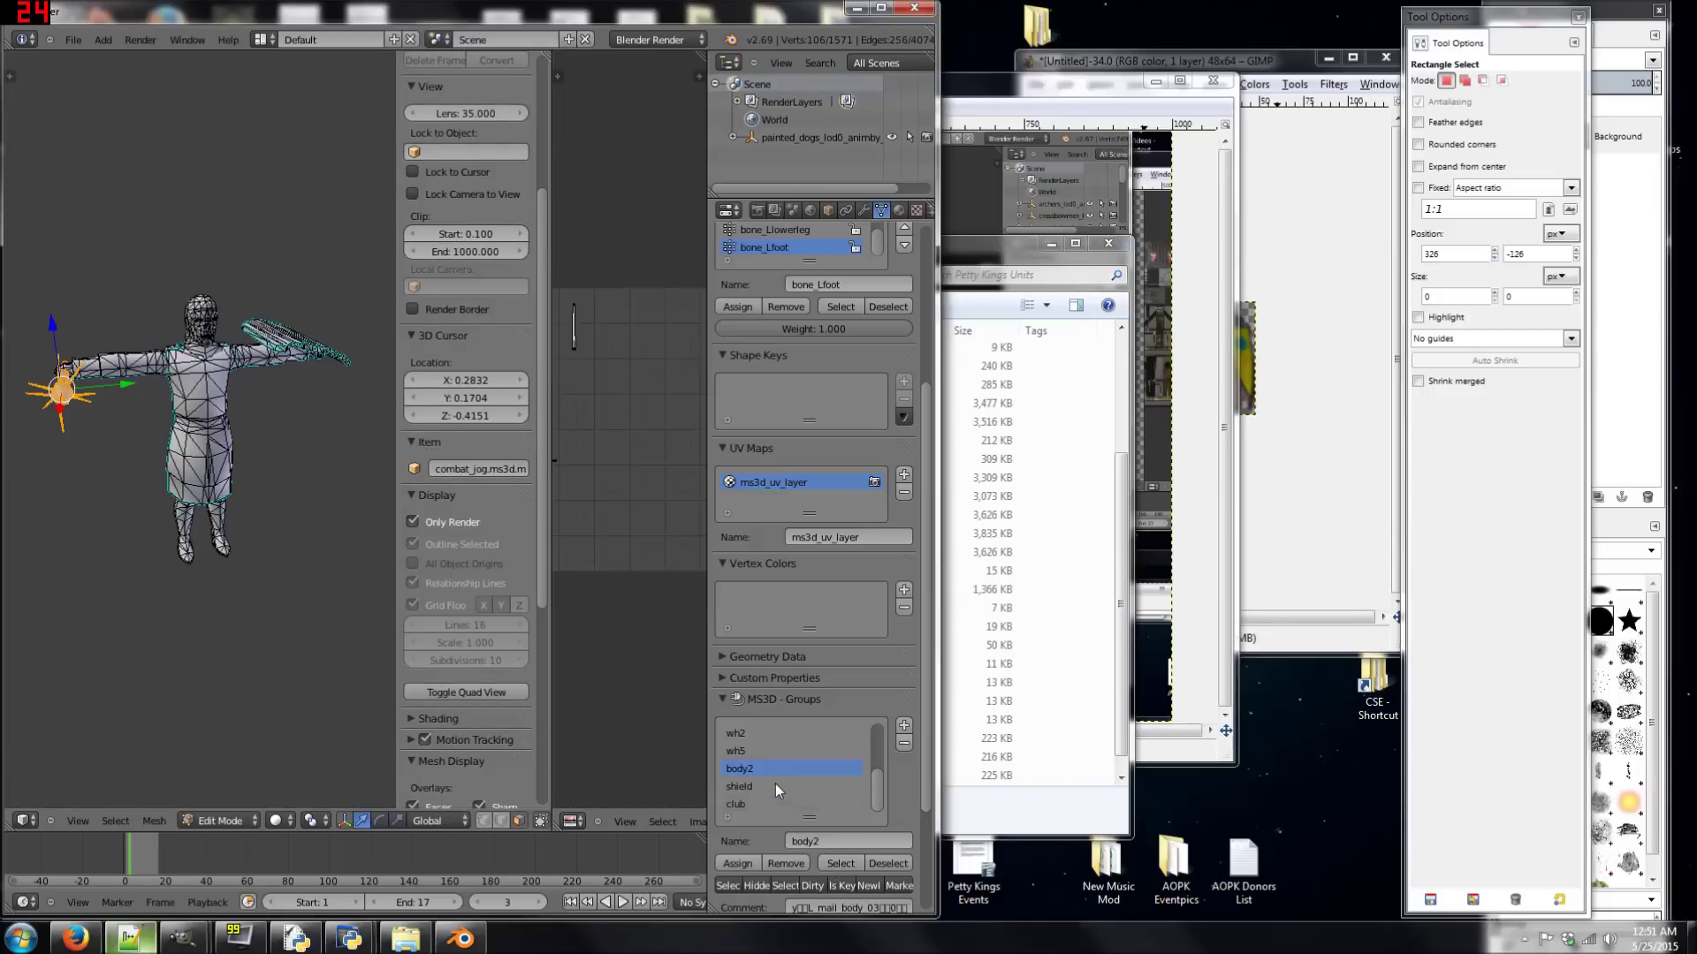
left_click(776, 785)
left_click(843, 863)
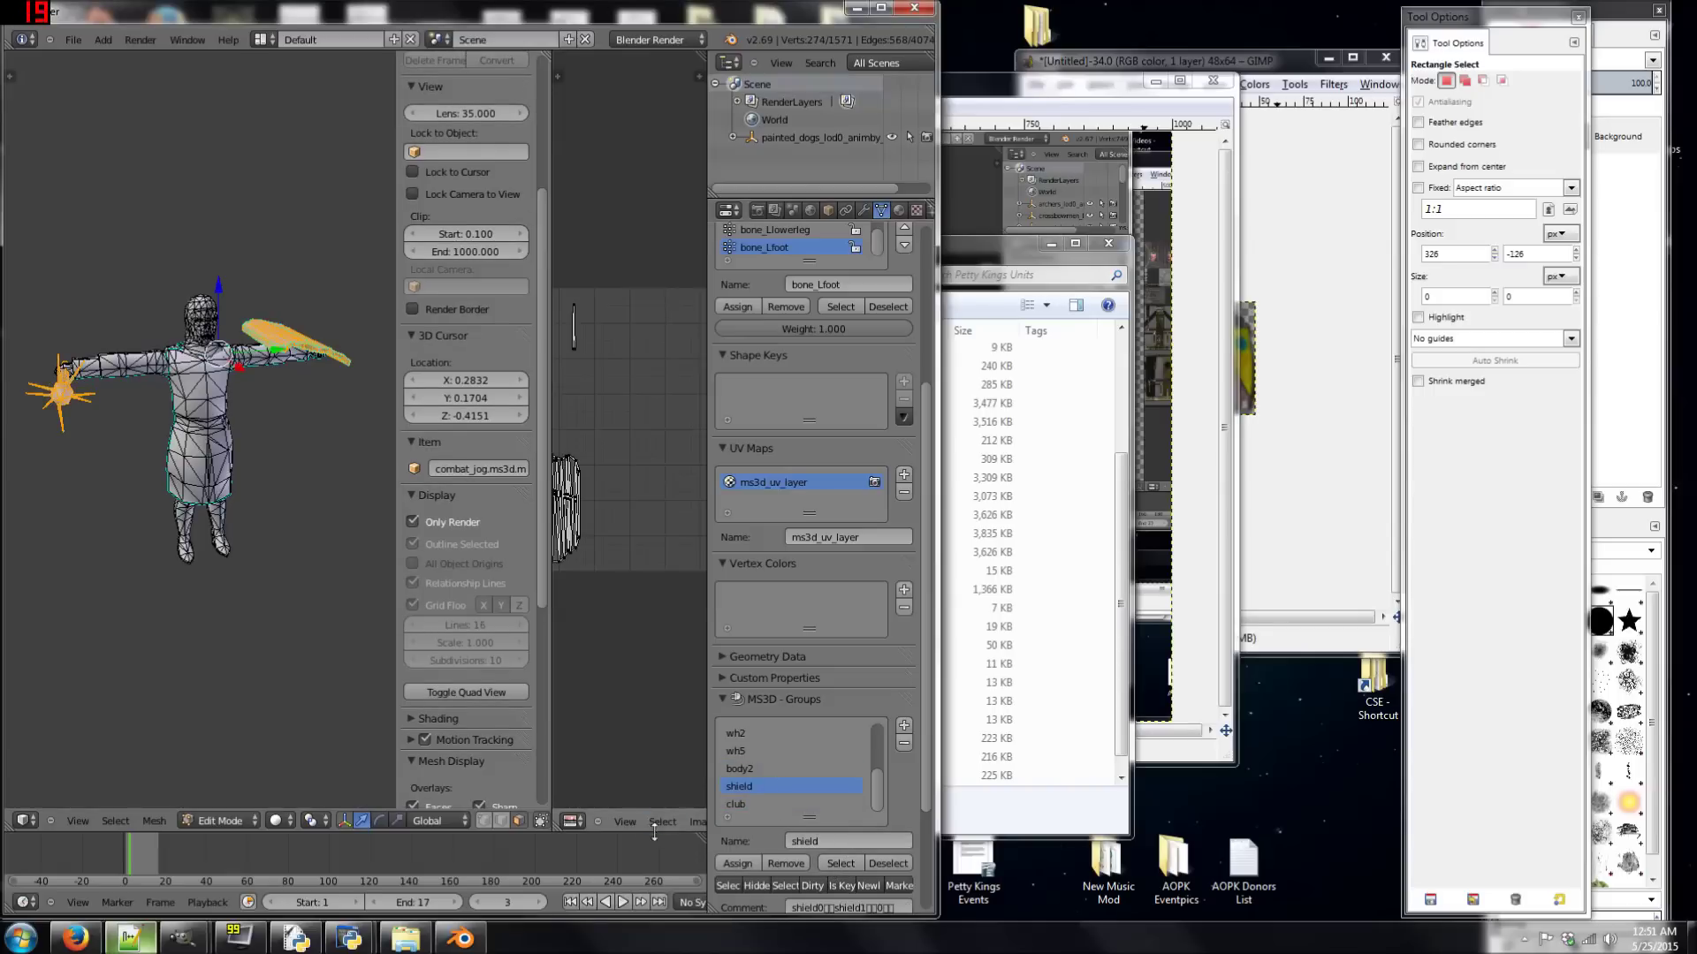
left_click(698, 821)
left_click(716, 793)
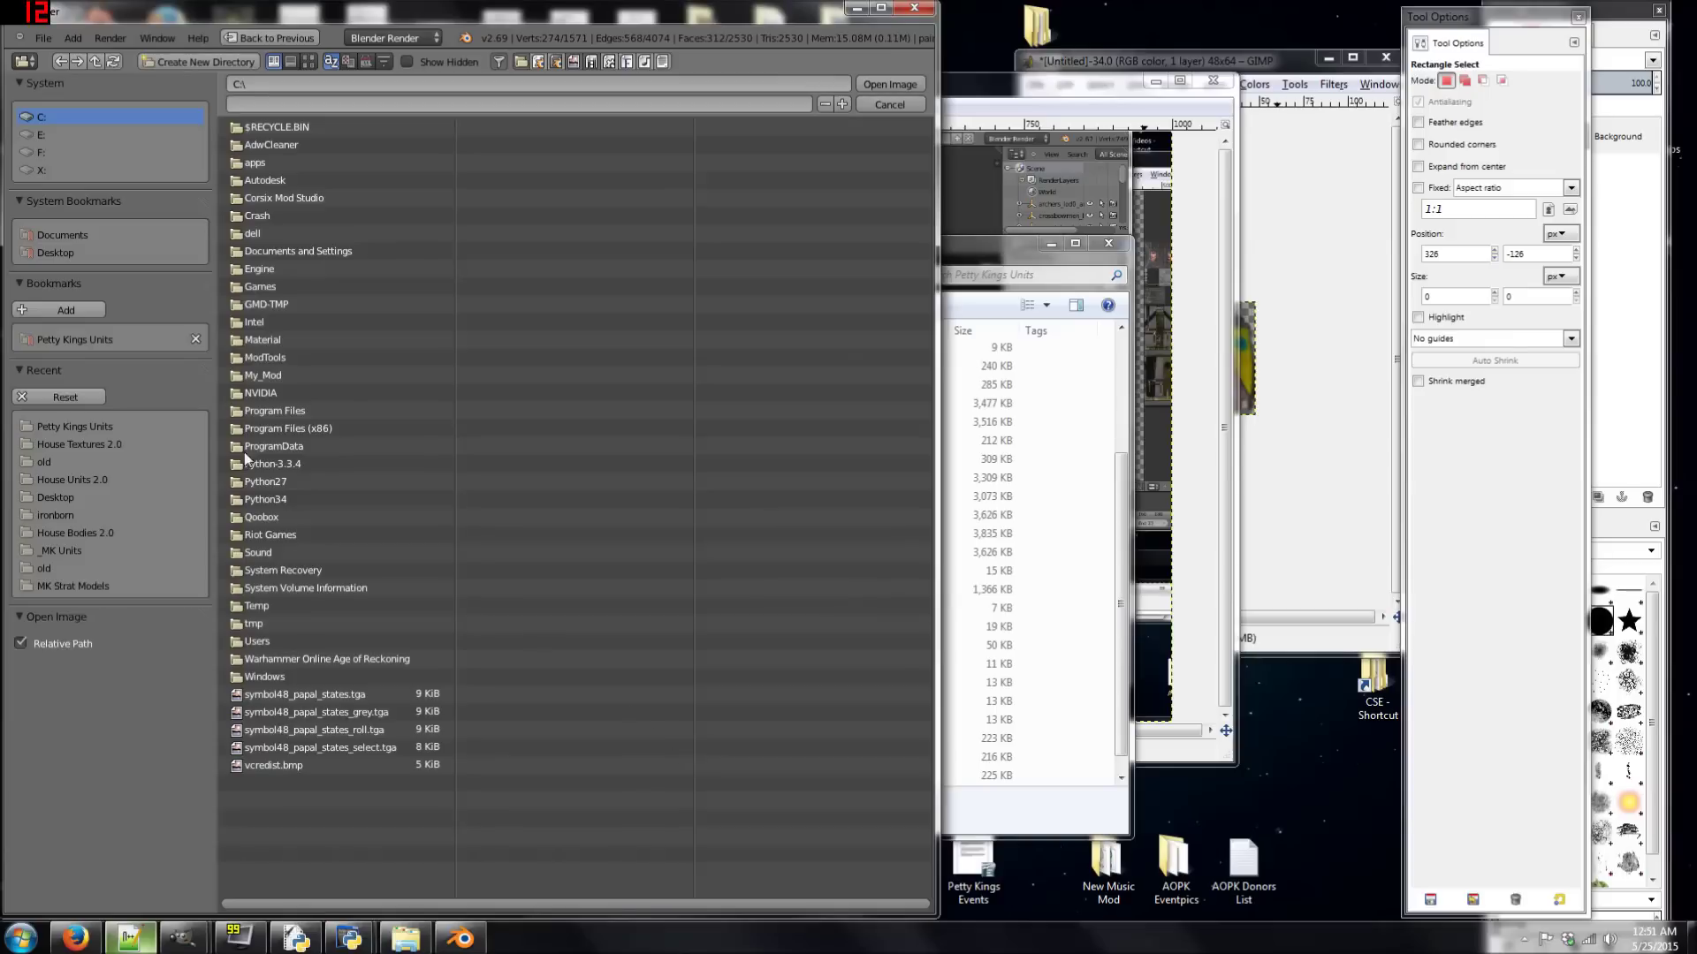
- Load clans_diff.dds from House Provincial 2.0\House Clans 2.0 onto the shield and view it in Object Mode
left_click(889, 105)
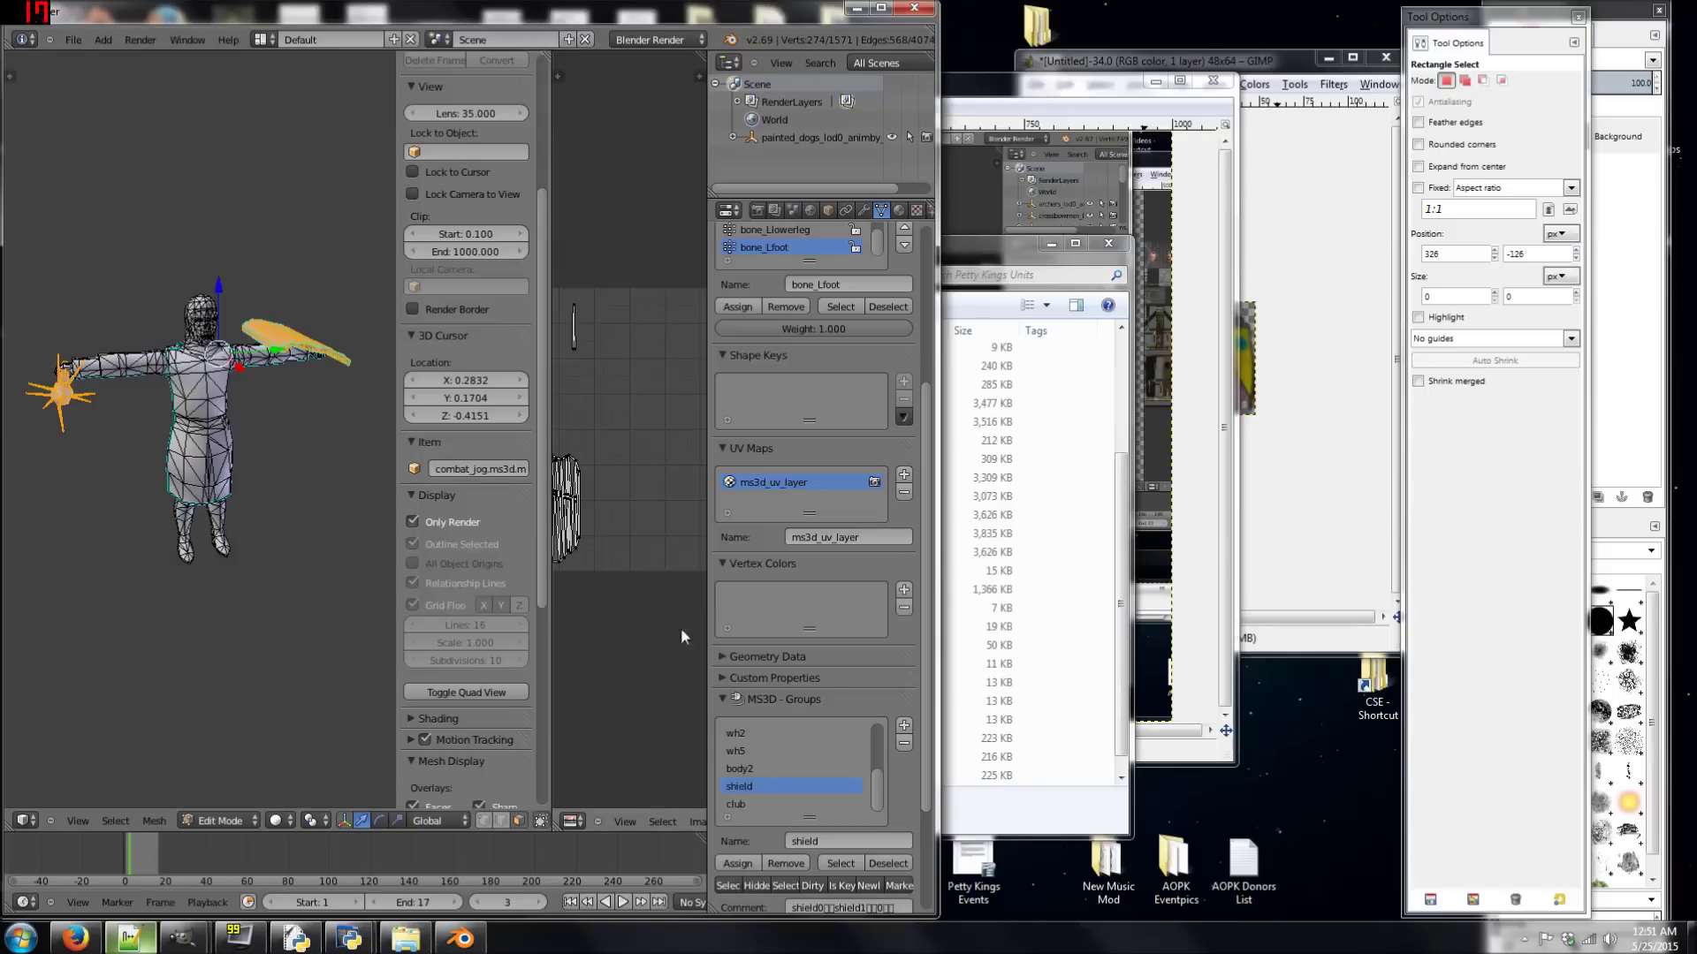
left_click(694, 822)
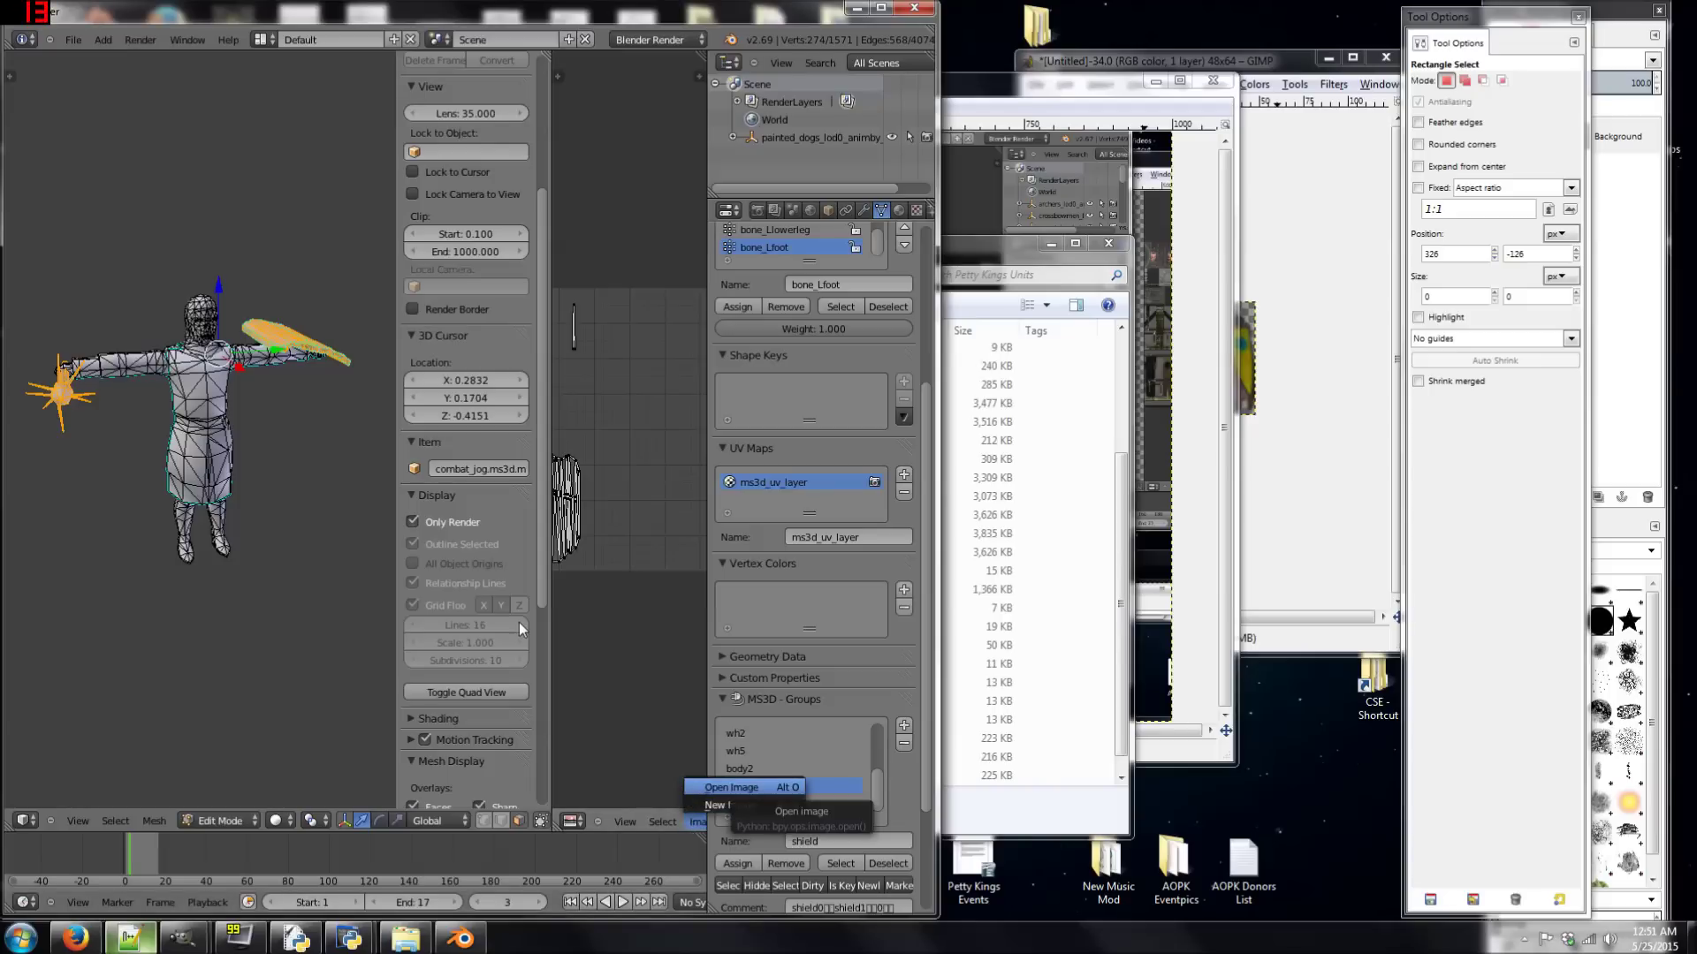
key("Escape")
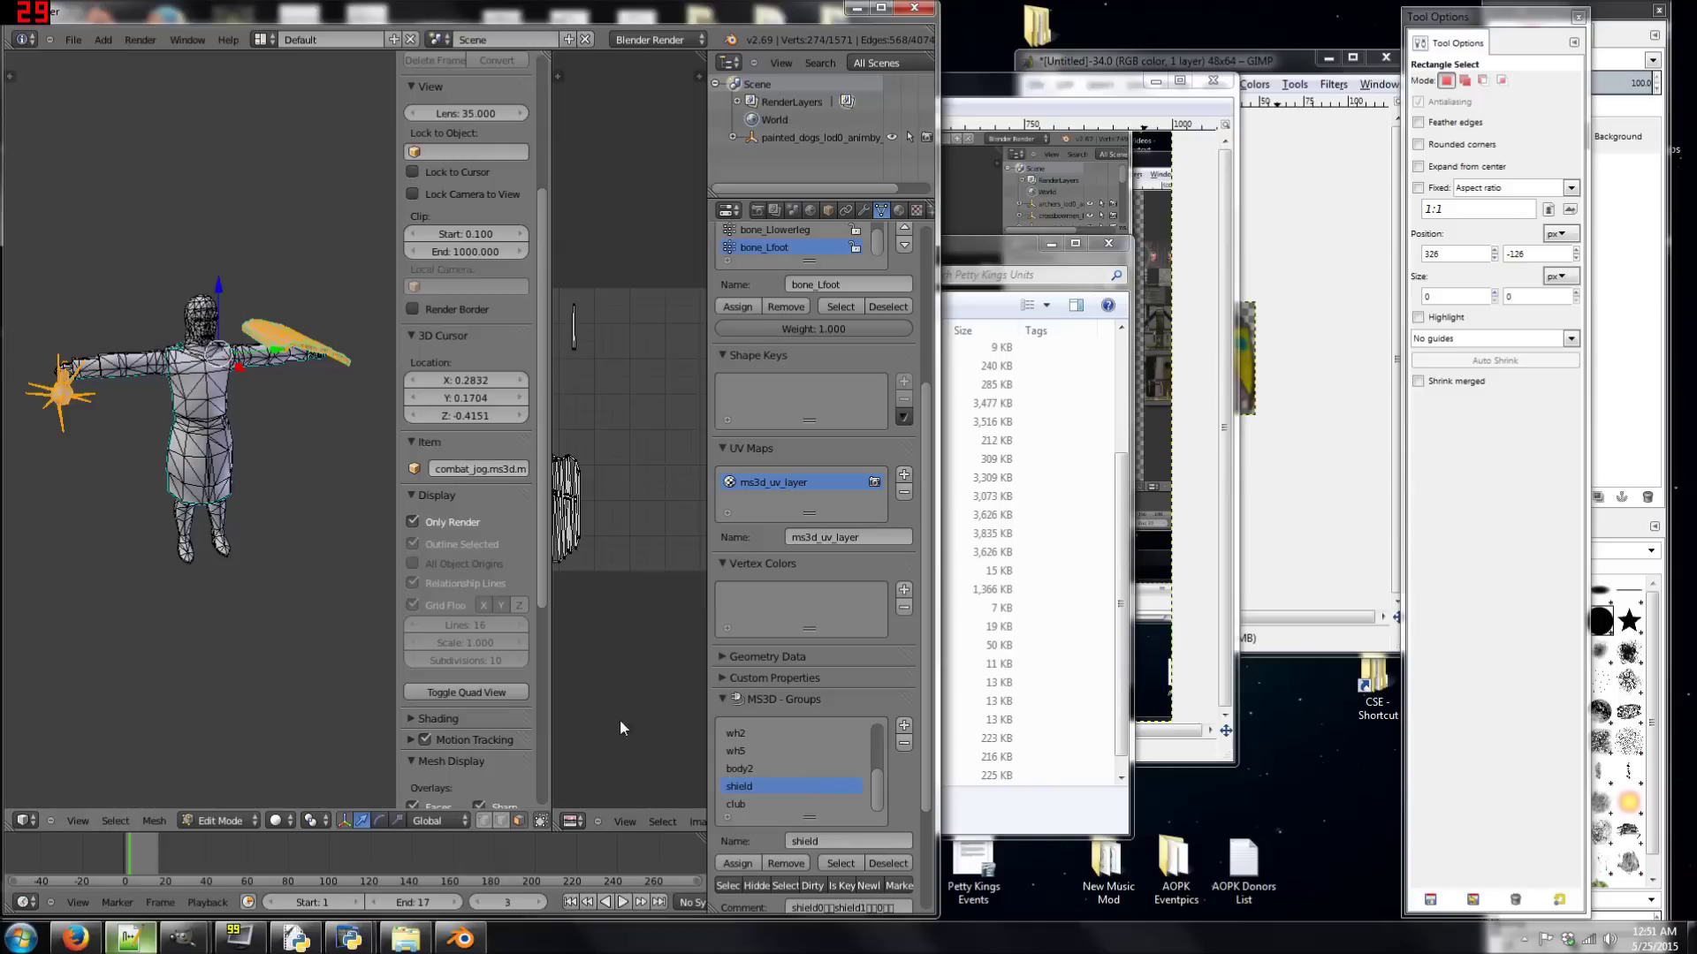
left_click(696, 822)
left_click(716, 799)
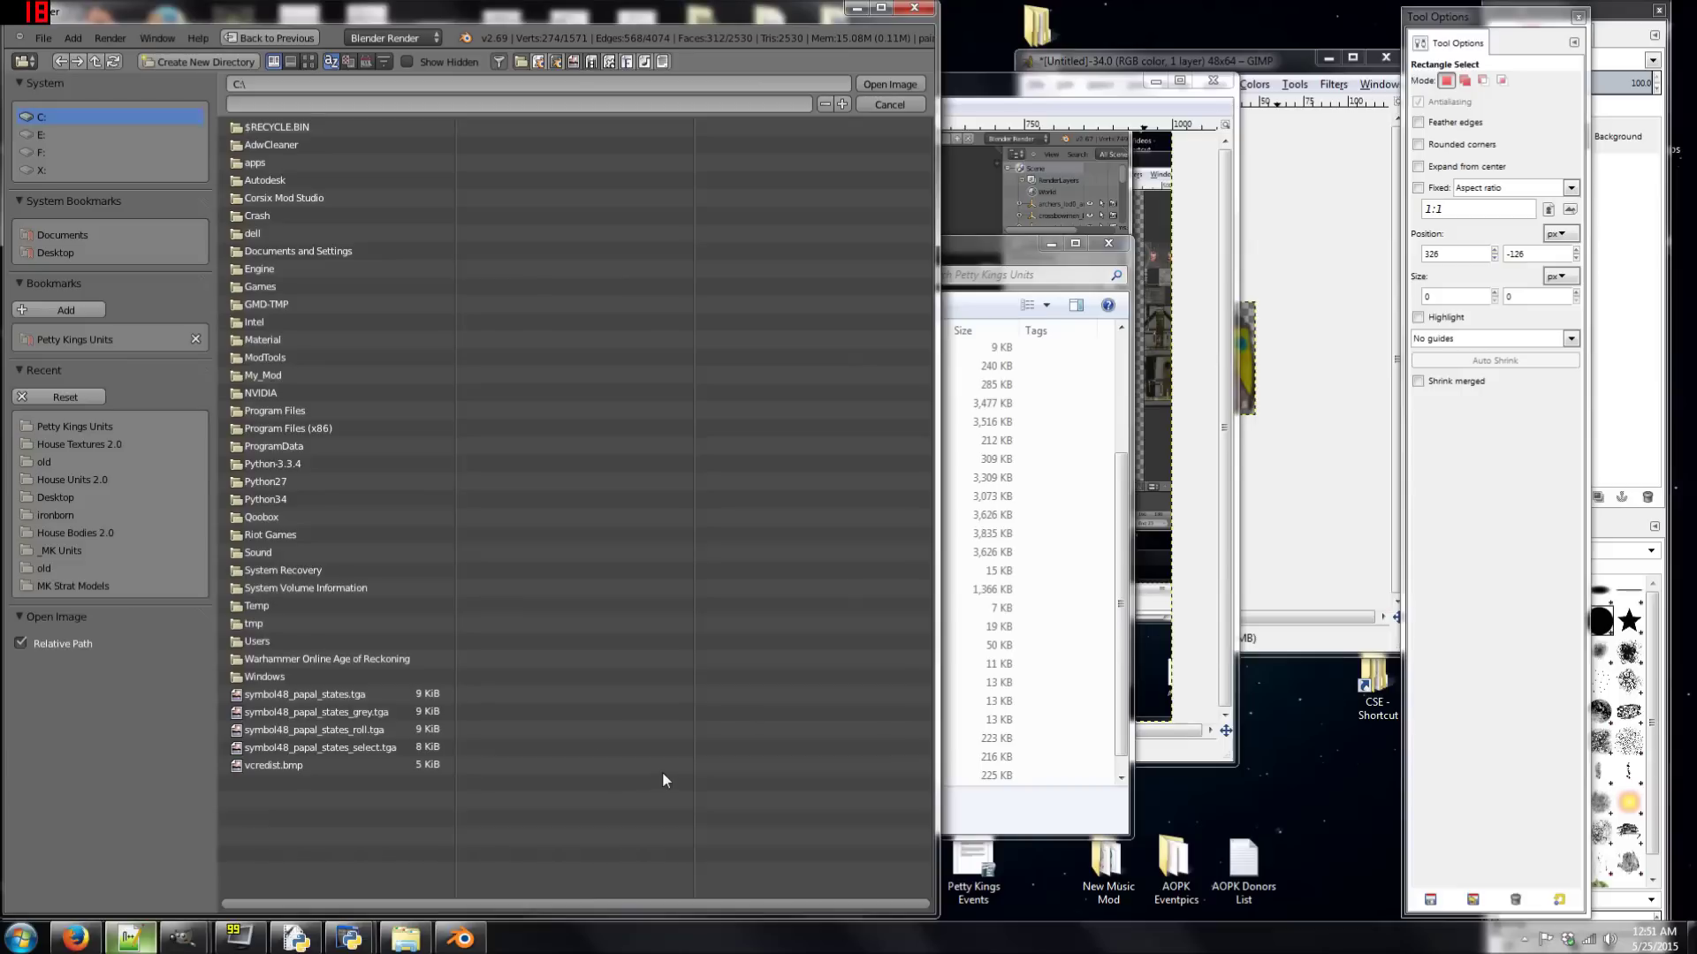
left_click(122, 341)
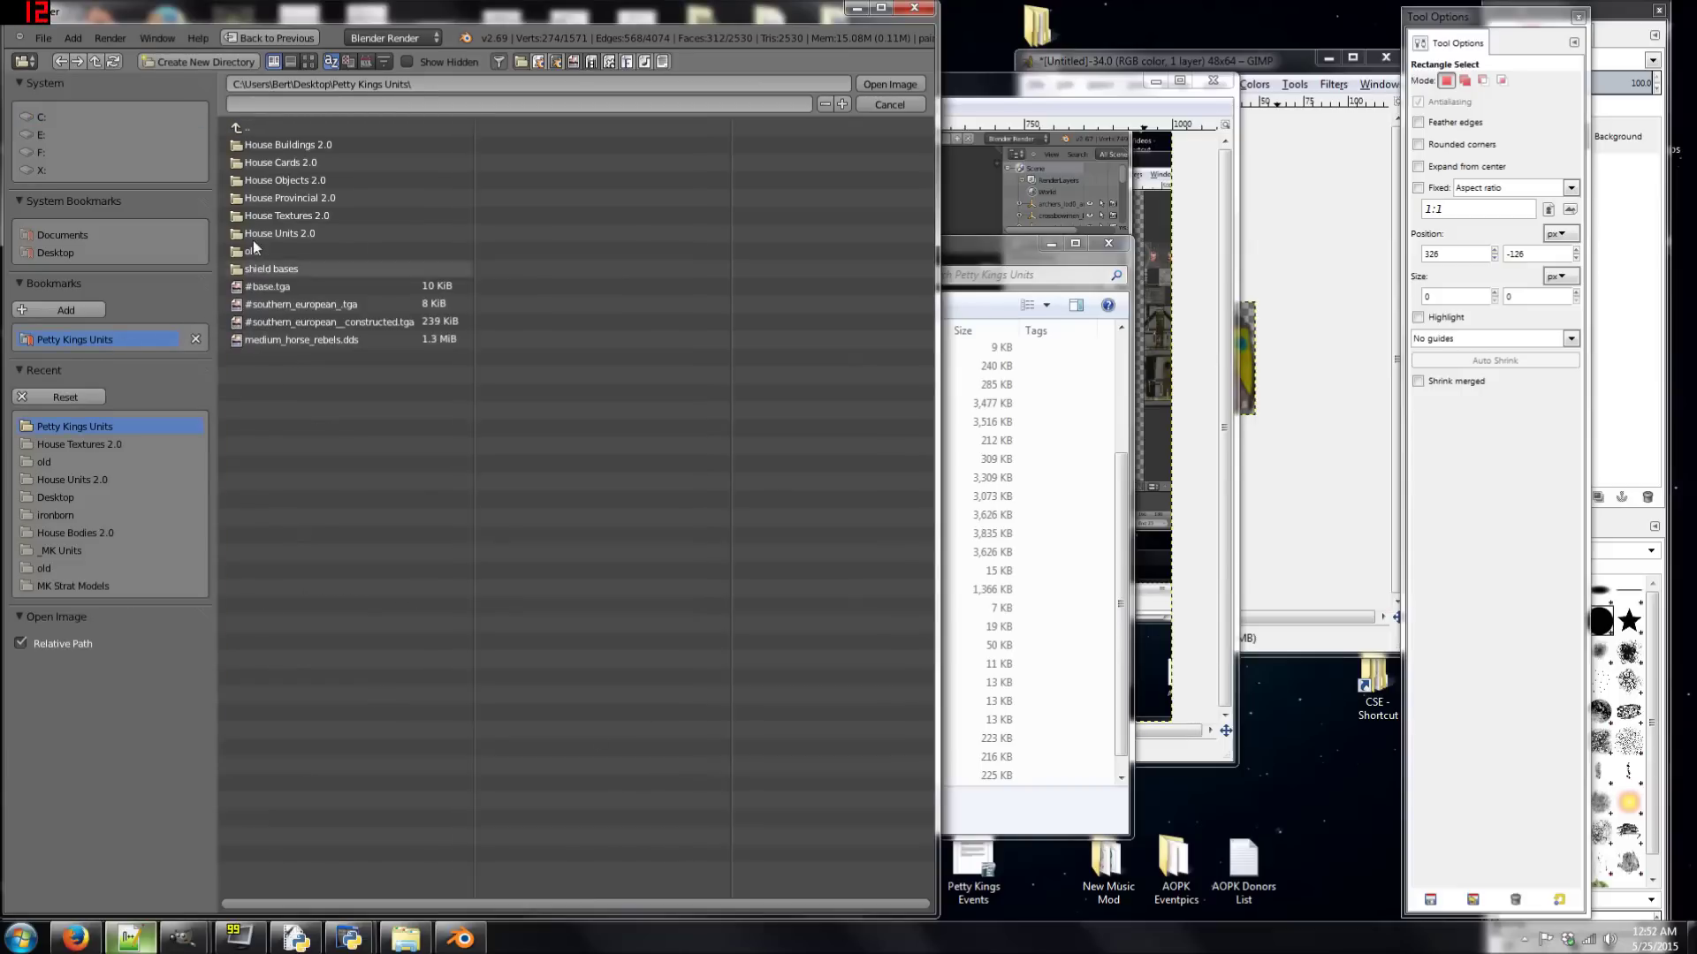
left_click(279, 196)
left_click(279, 148)
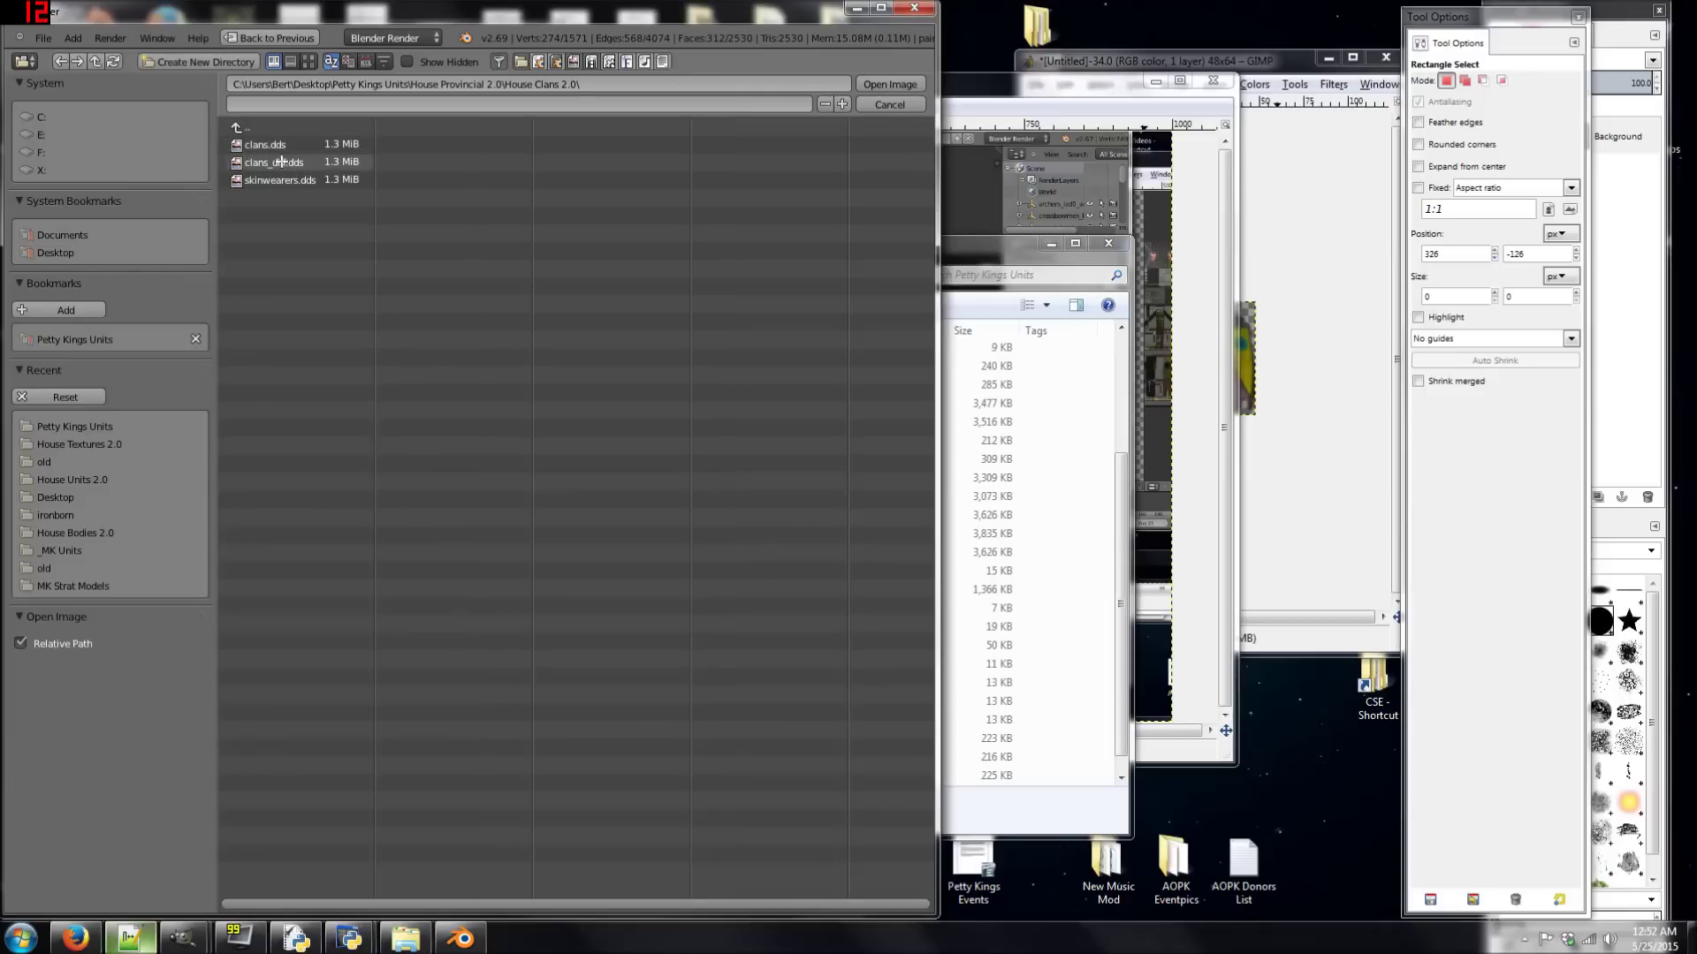
double_click(281, 161)
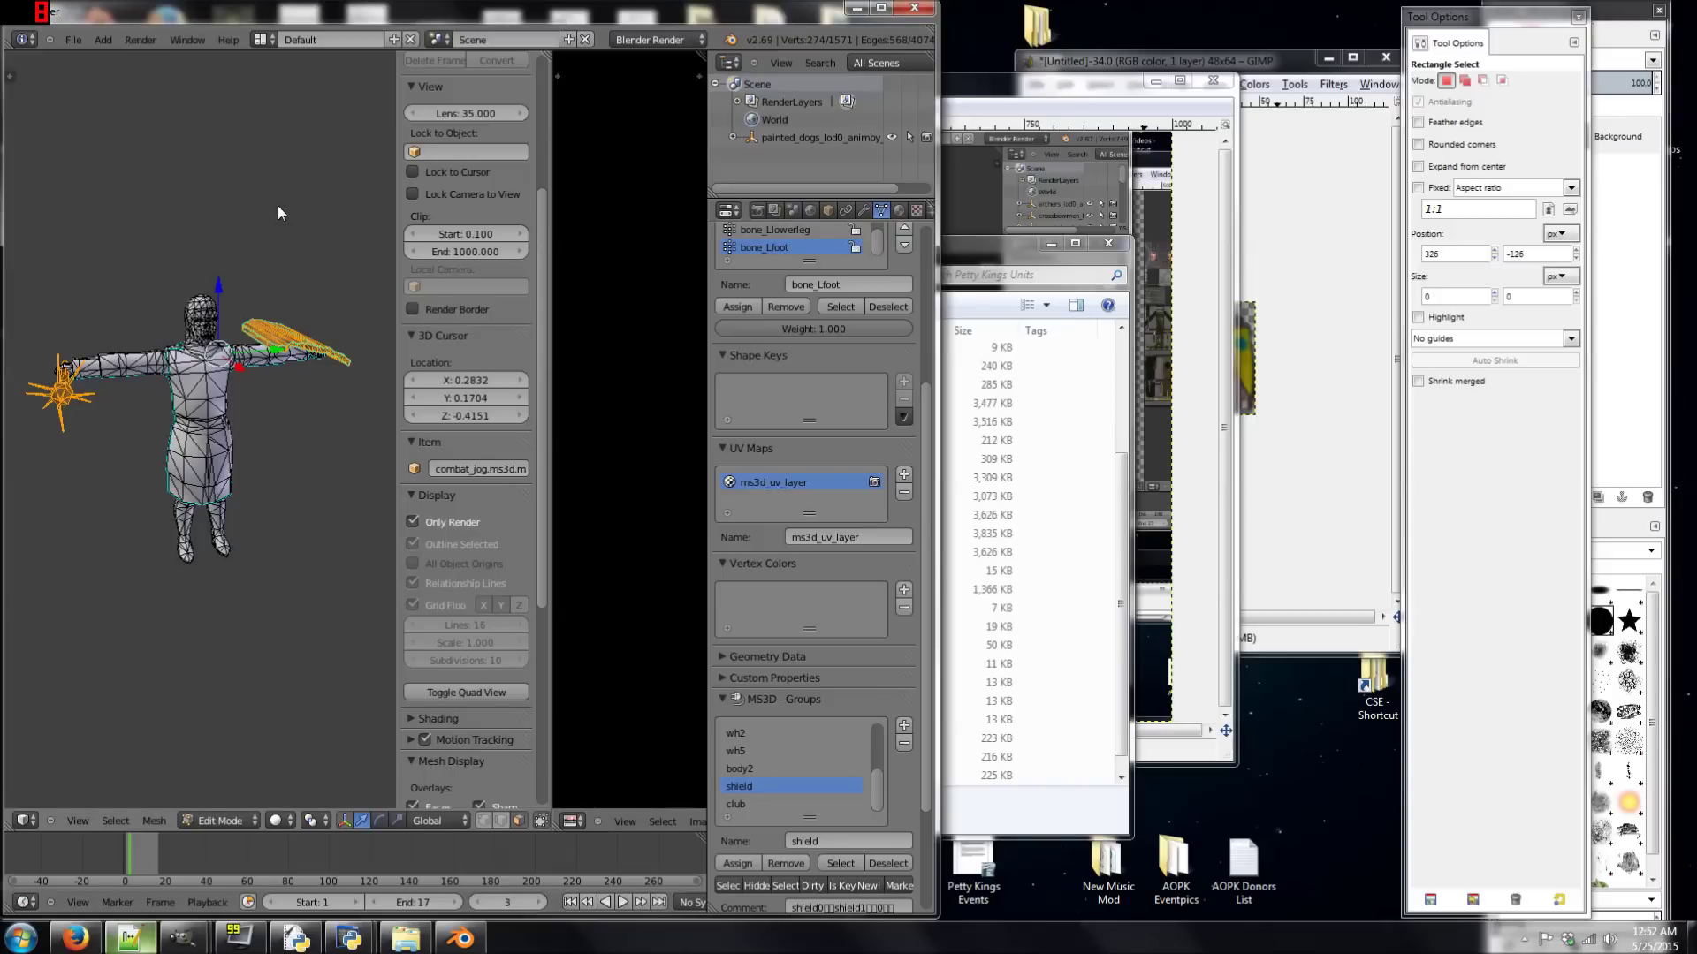
key("Tab")
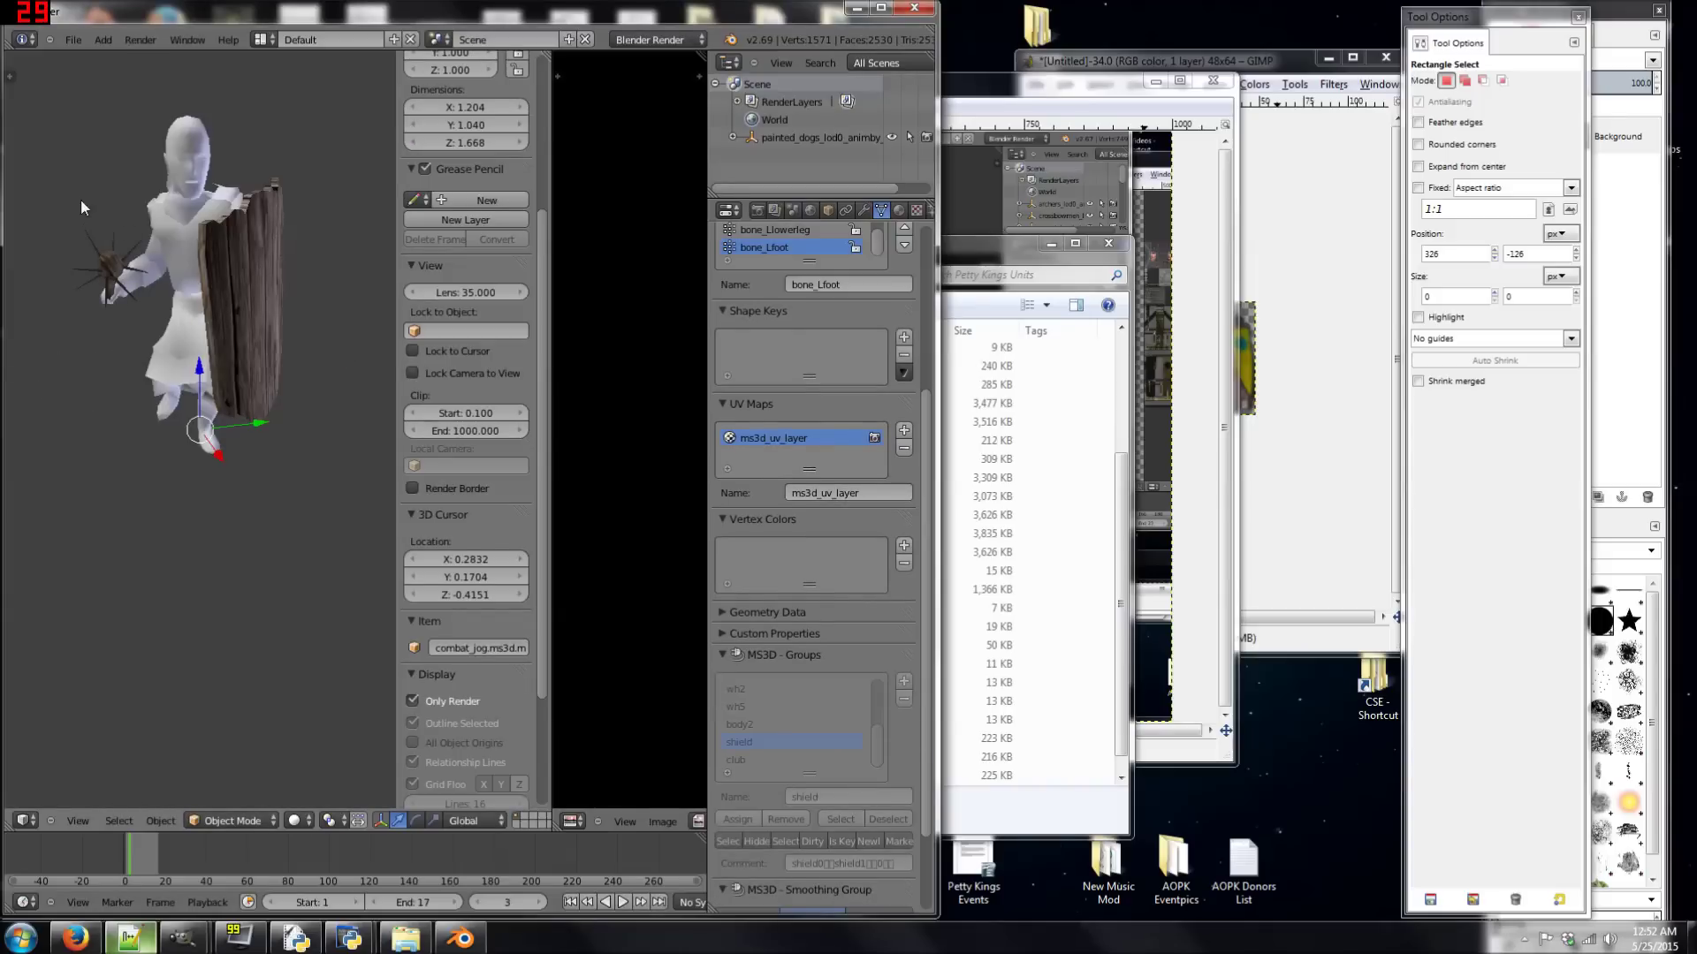
- Invert the selection to the body and load the red-and-chainmail texture from House Clans 2.0
key("Tab")
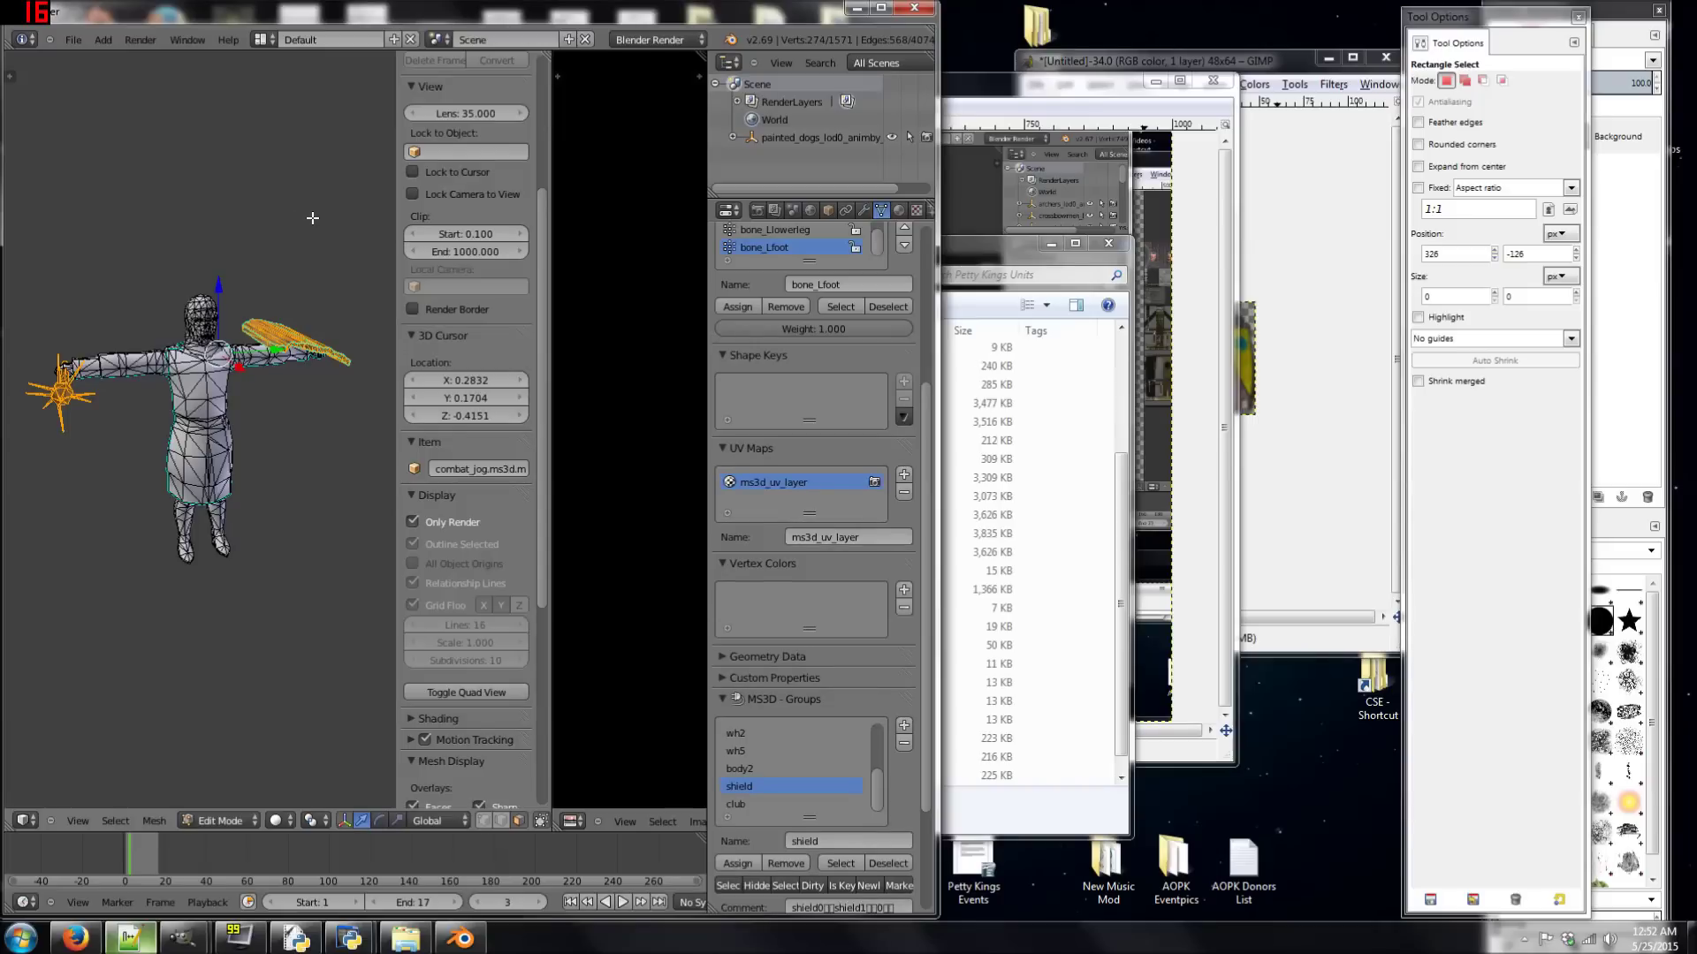
key("ctrl+i")
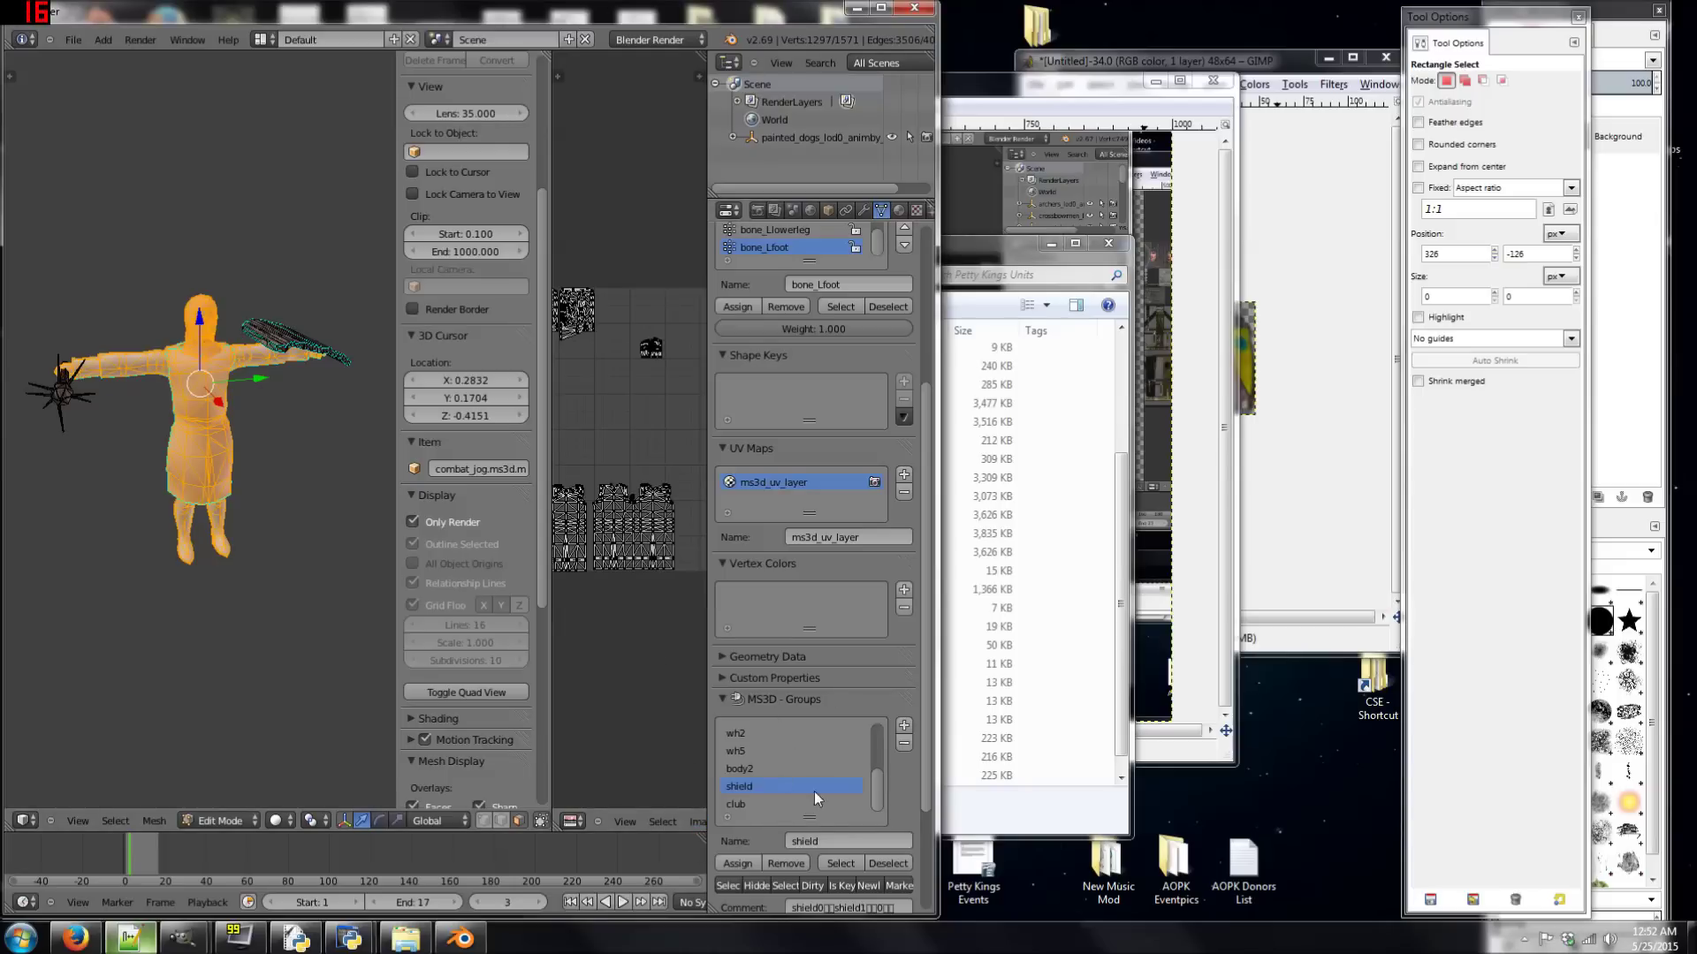
left_click(698, 821)
left_click(716, 789)
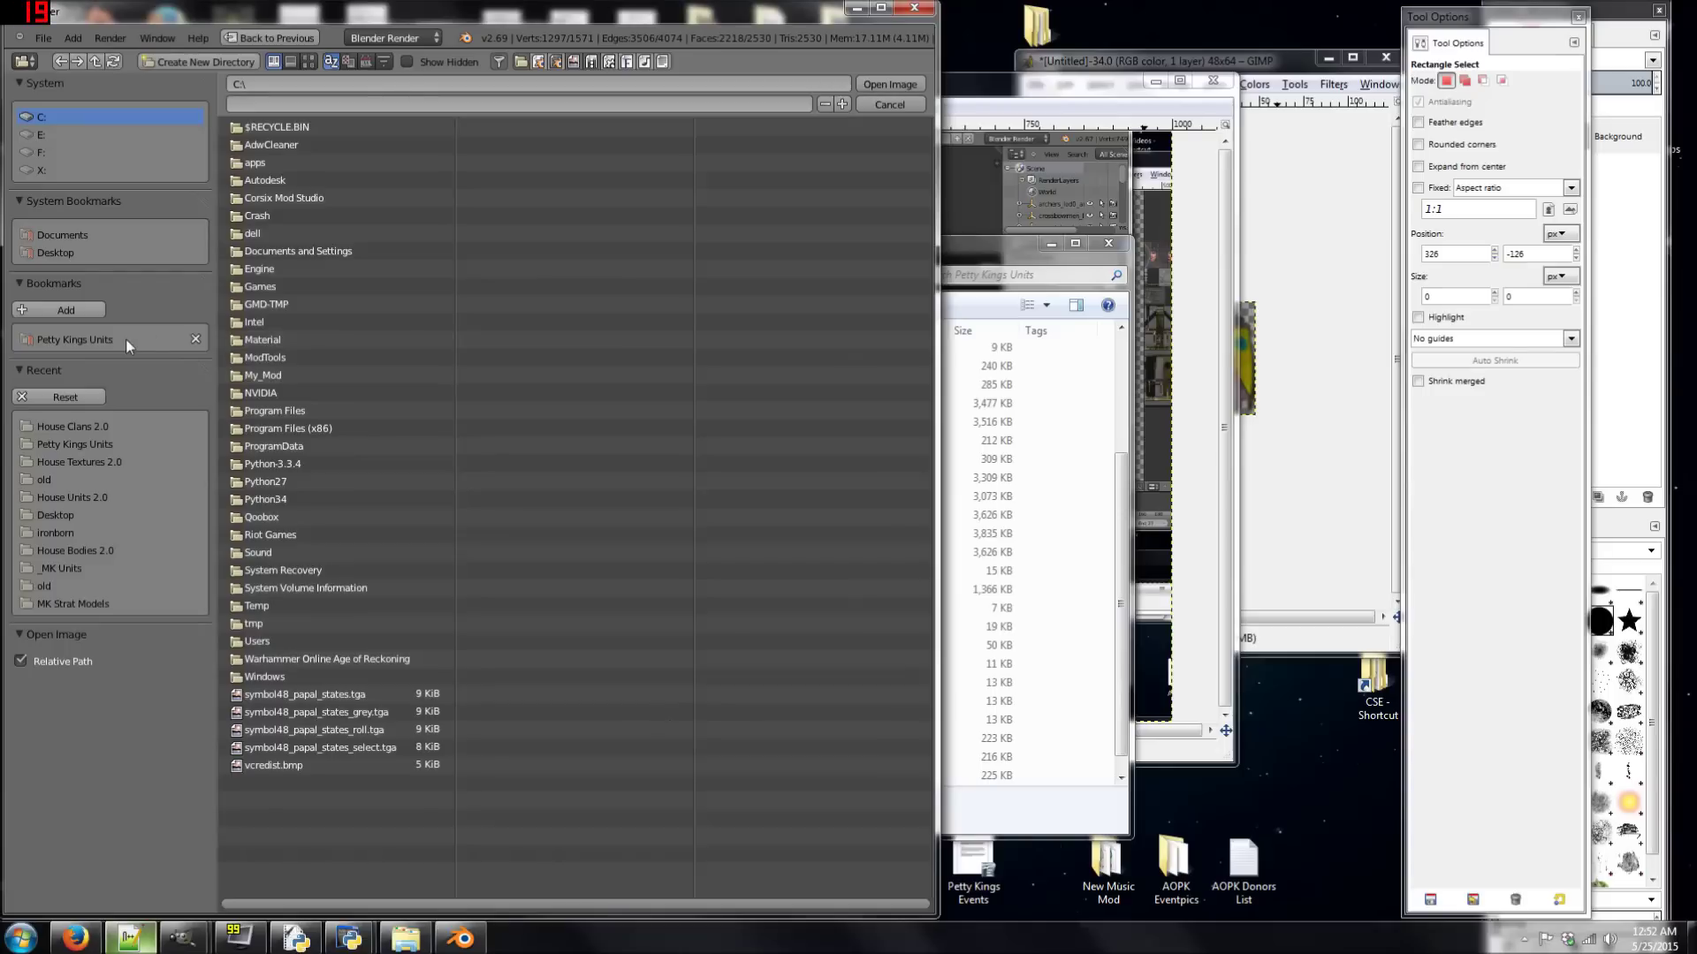
left_click(126, 339)
left_click(304, 197)
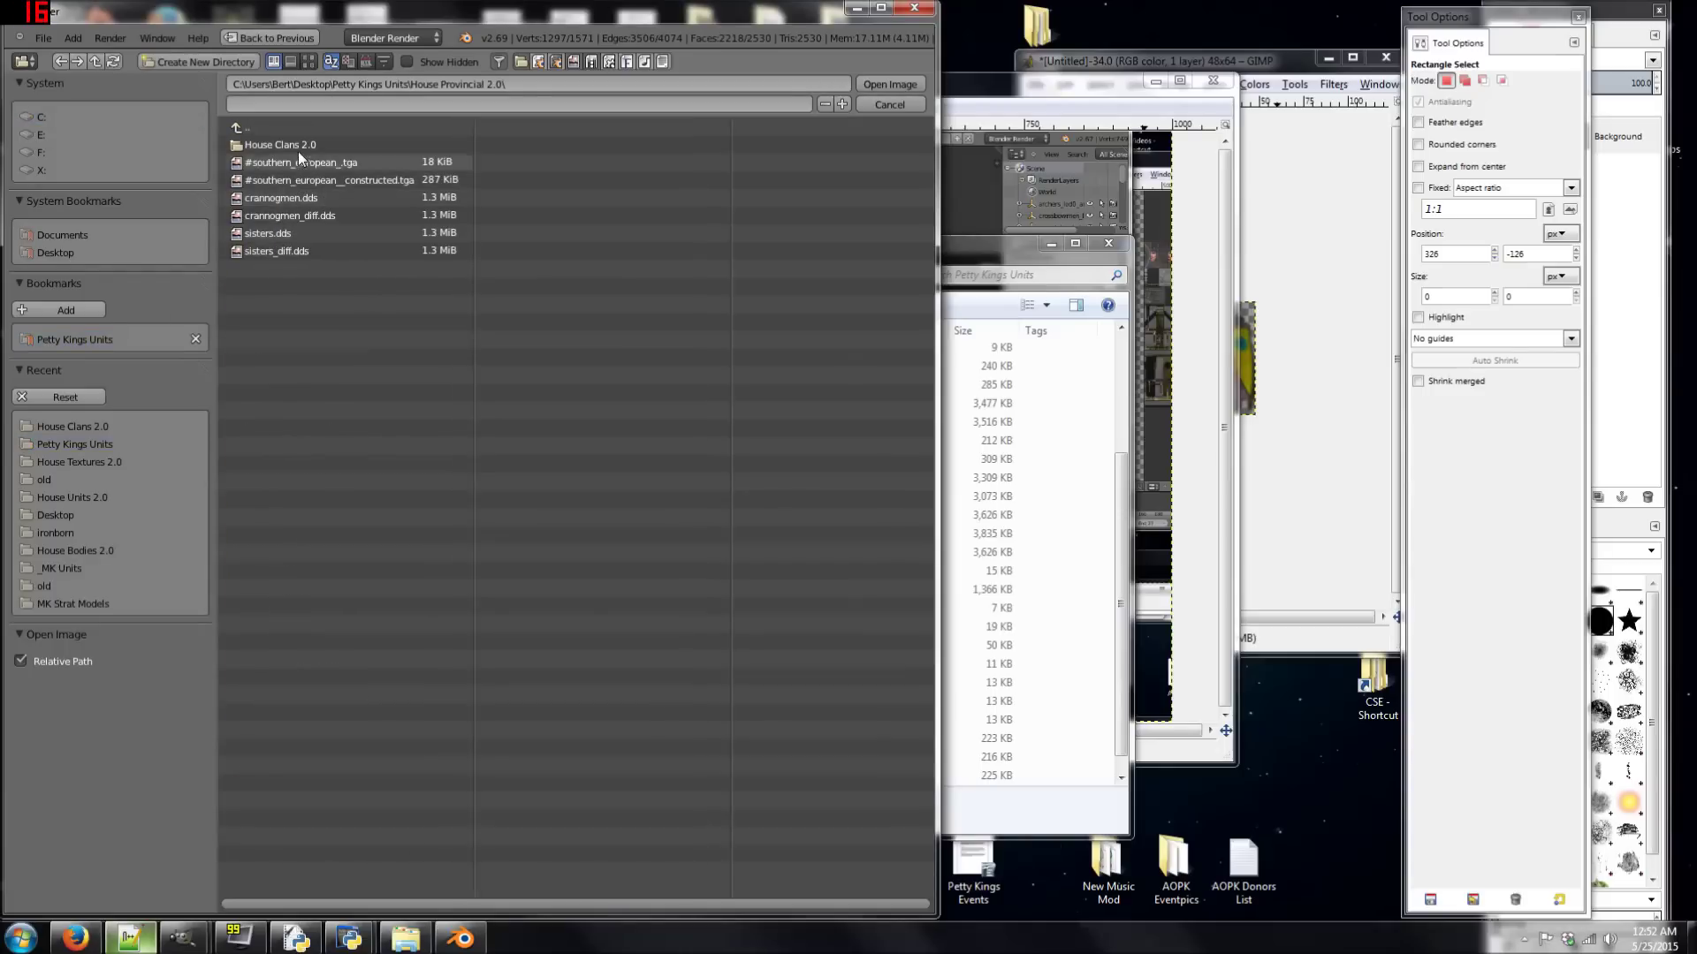
left_click(299, 145)
double_click(298, 145)
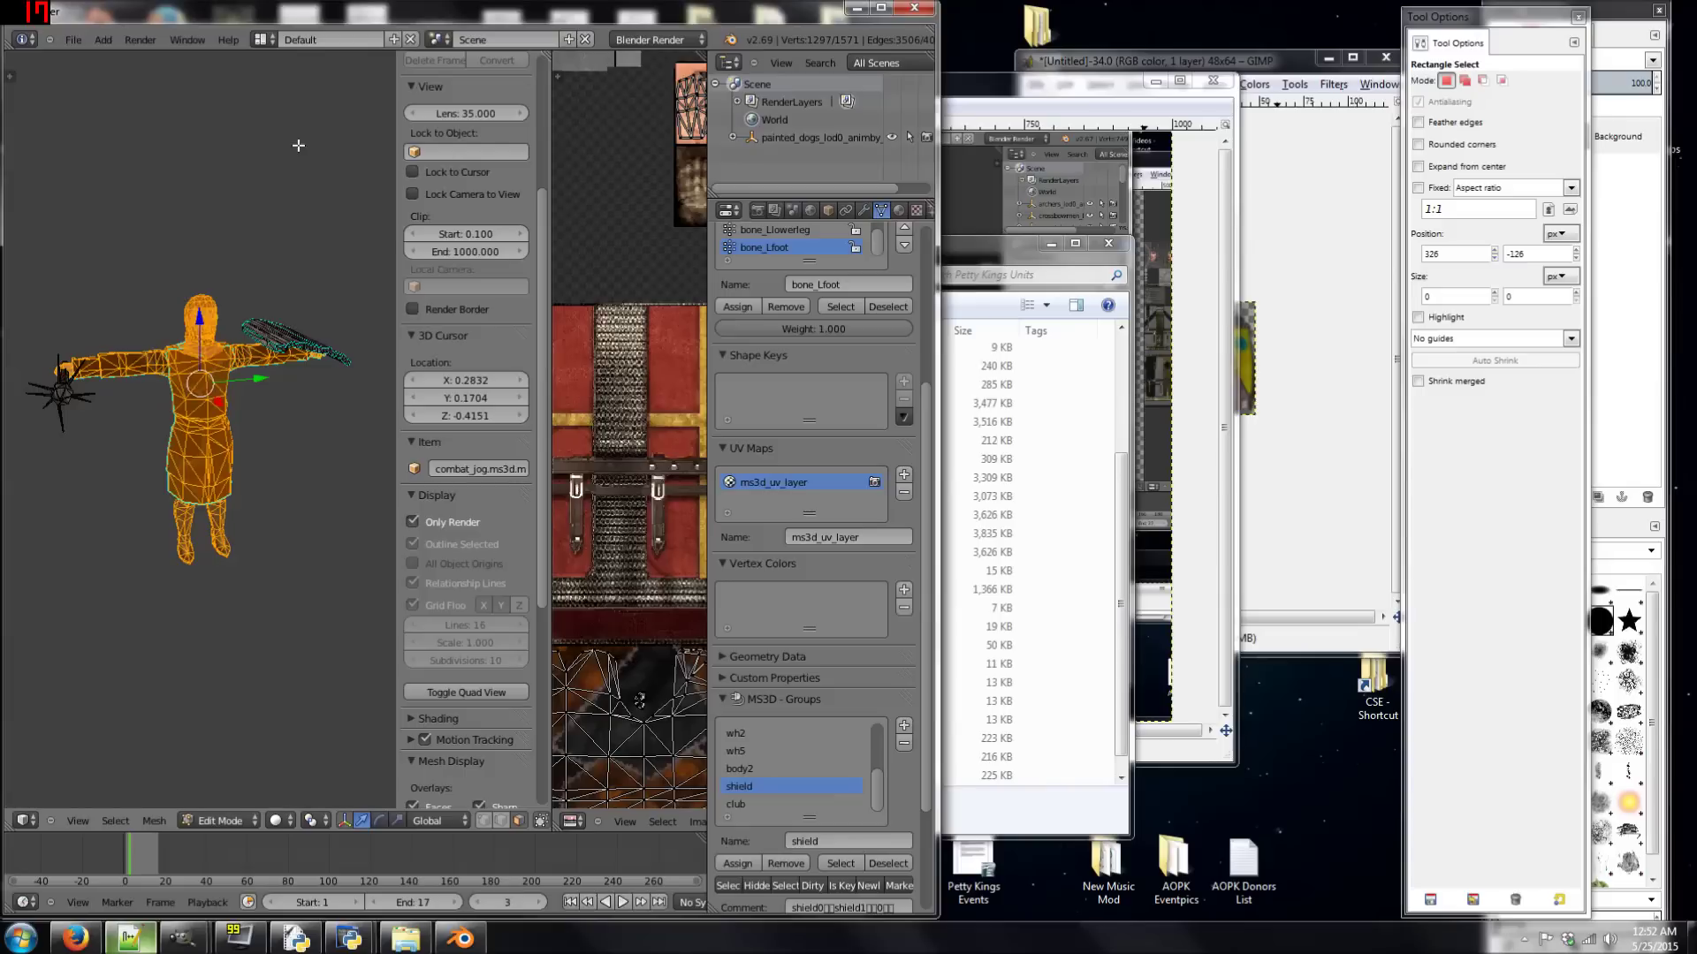
scroll(640, 697, "down", 4)
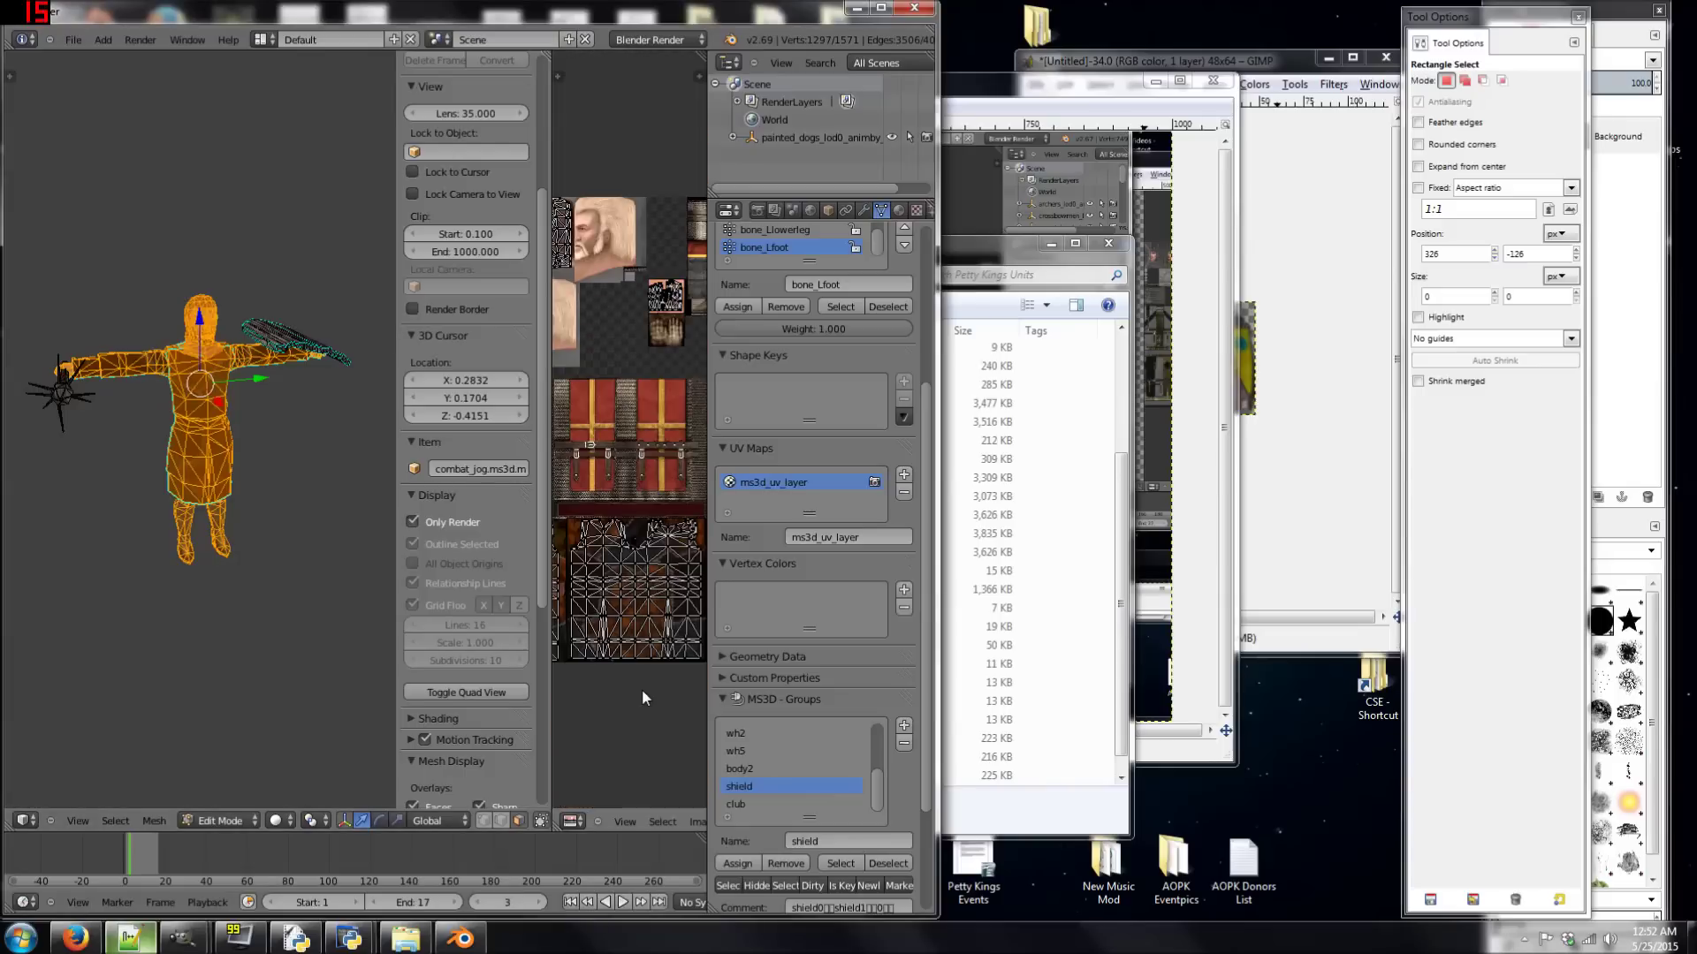
scroll(620, 673, "up", 3)
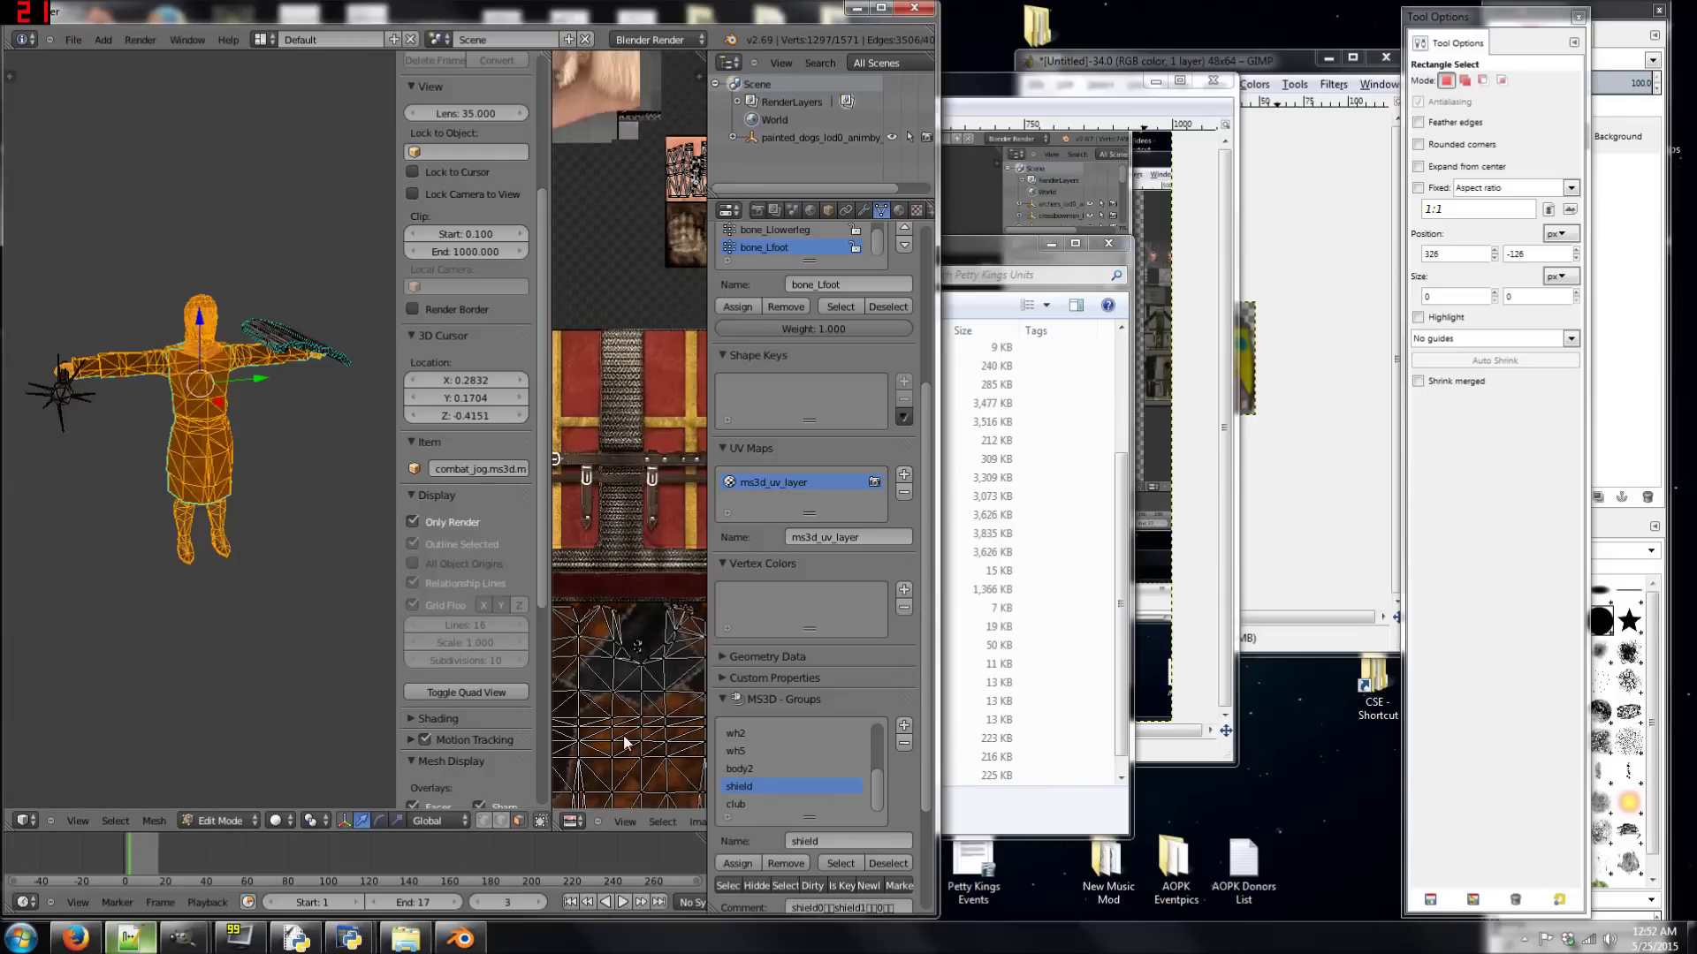
- View the fully textured soldier in Object Mode, then bring the GIMP mounted-rider image forward
key("Tab")
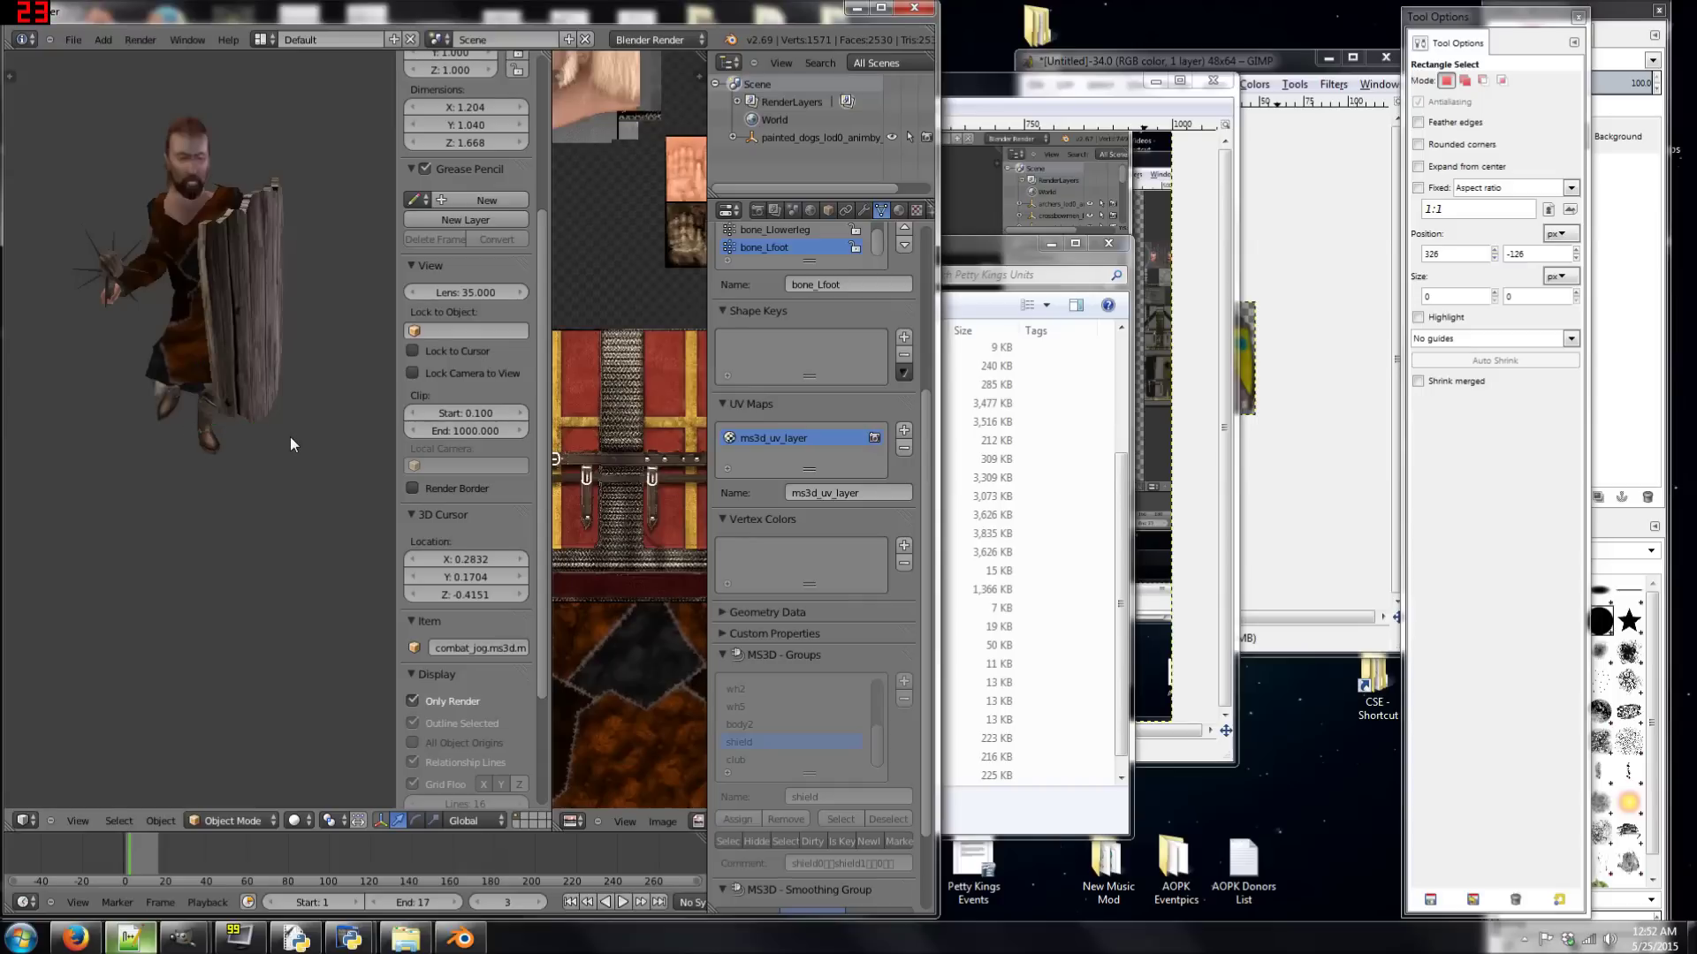
middle_click_drag(290, 436, 276, 469)
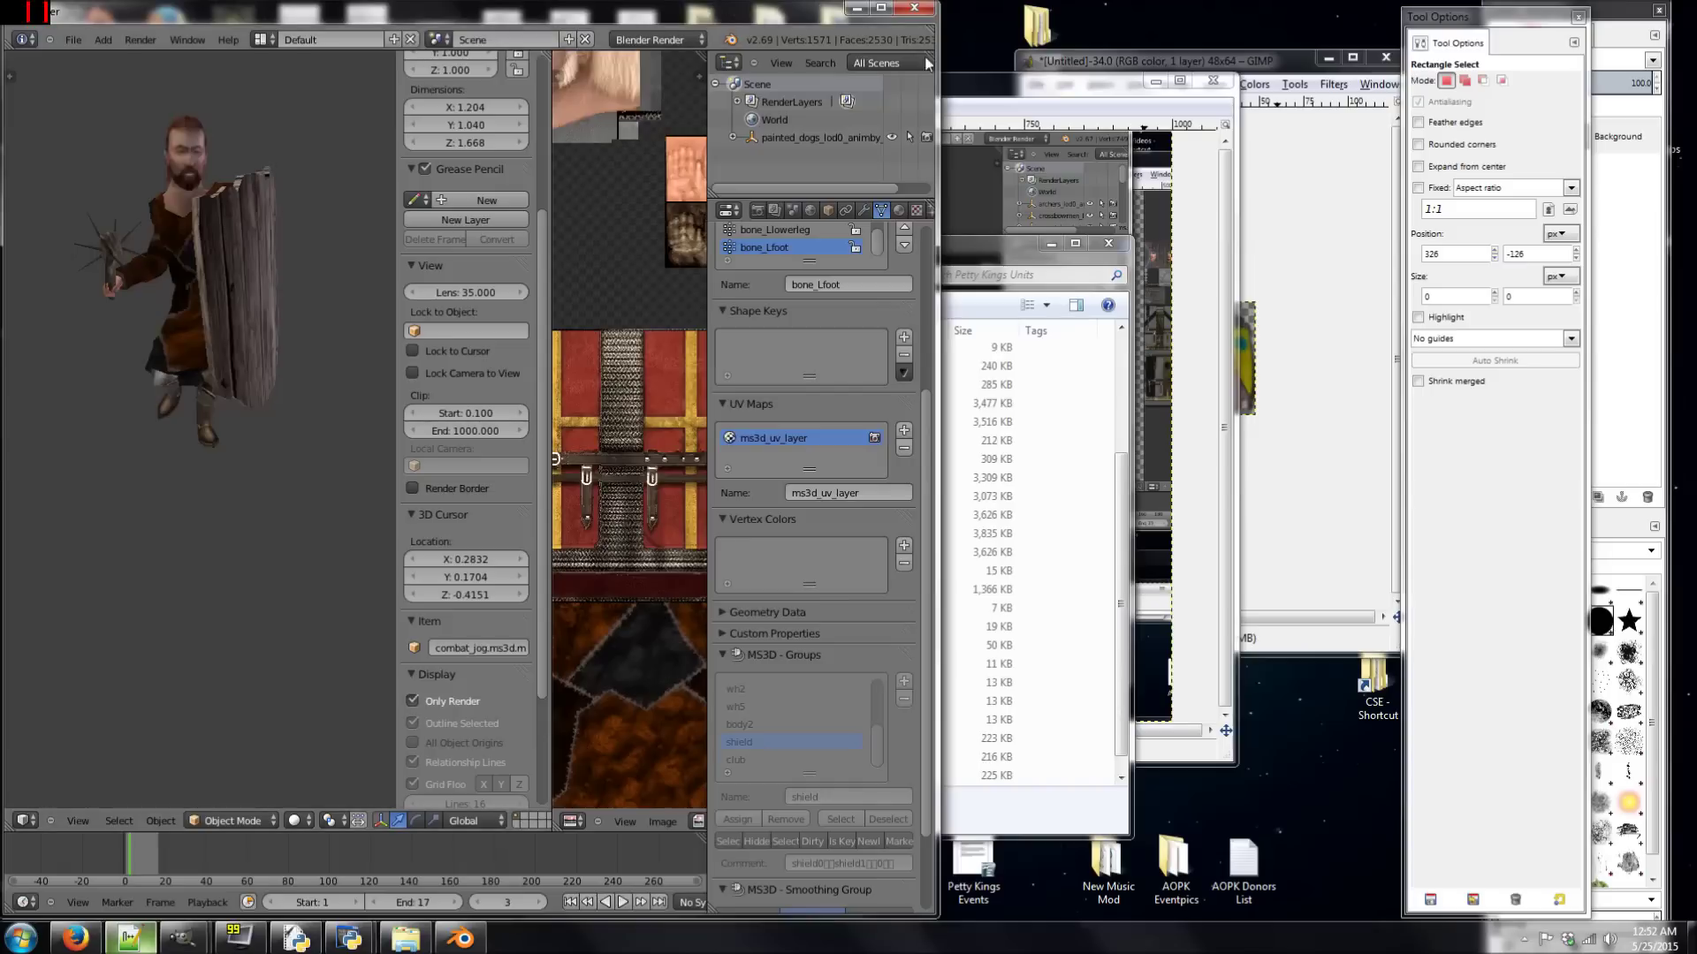
left_click(1001, 99)
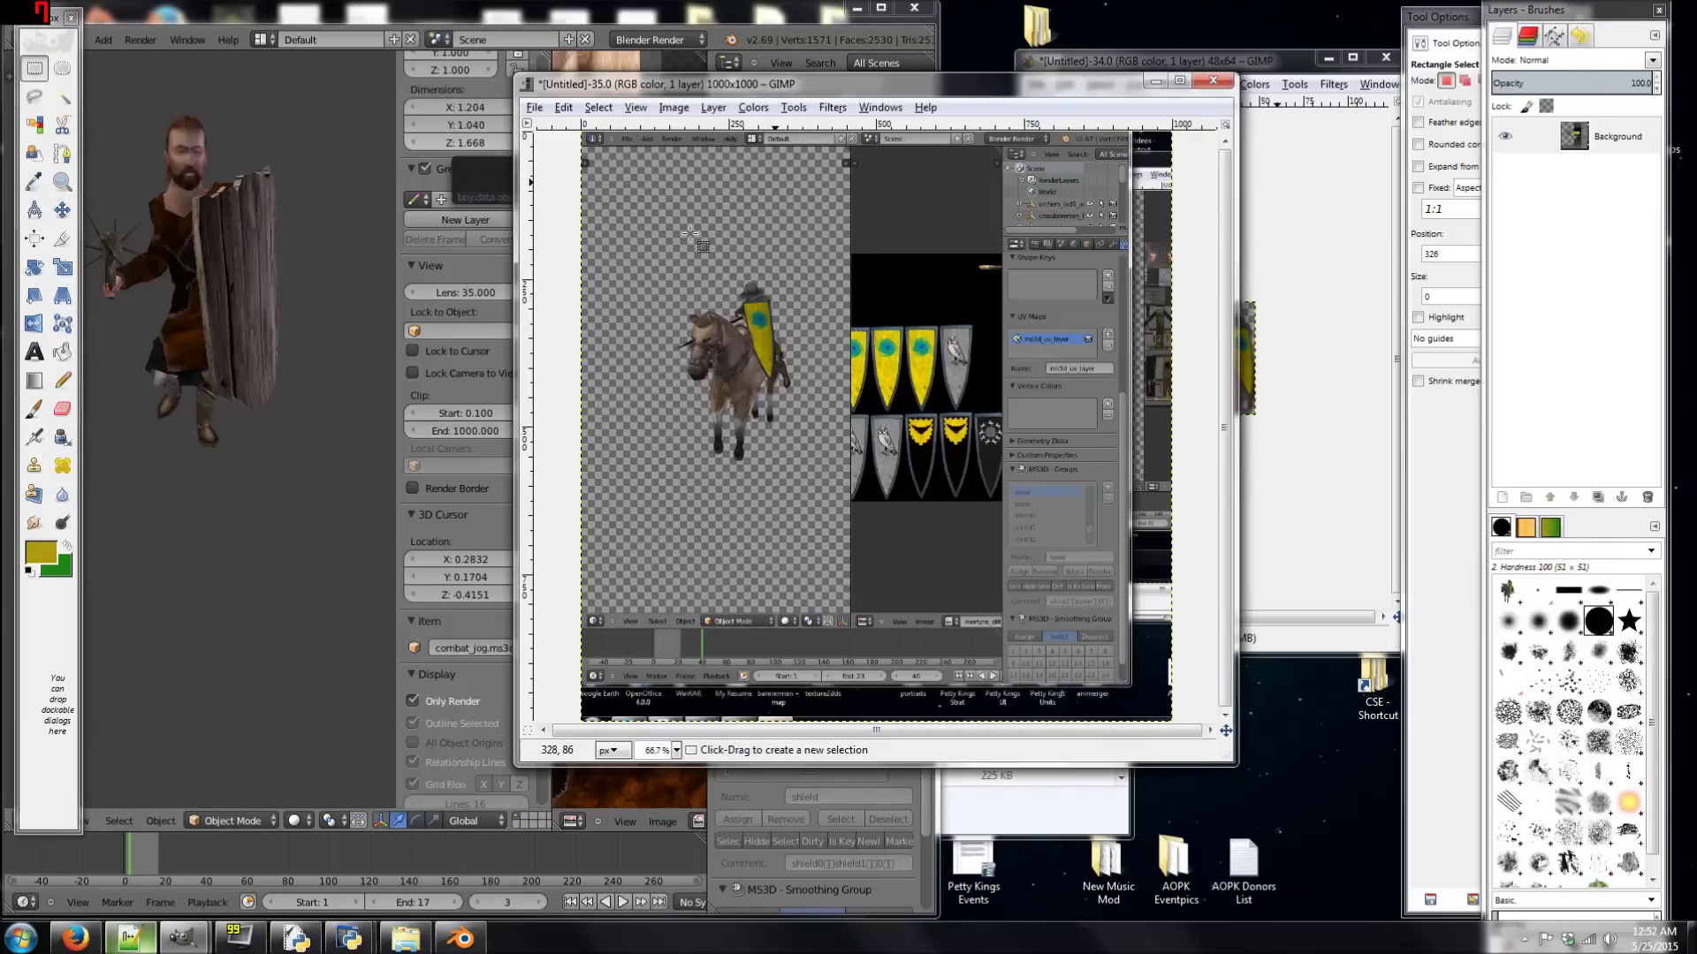
- Paste the Blender screenshot into the 1000x1000 image, shift it right and anchor it
key("ctrl+v")
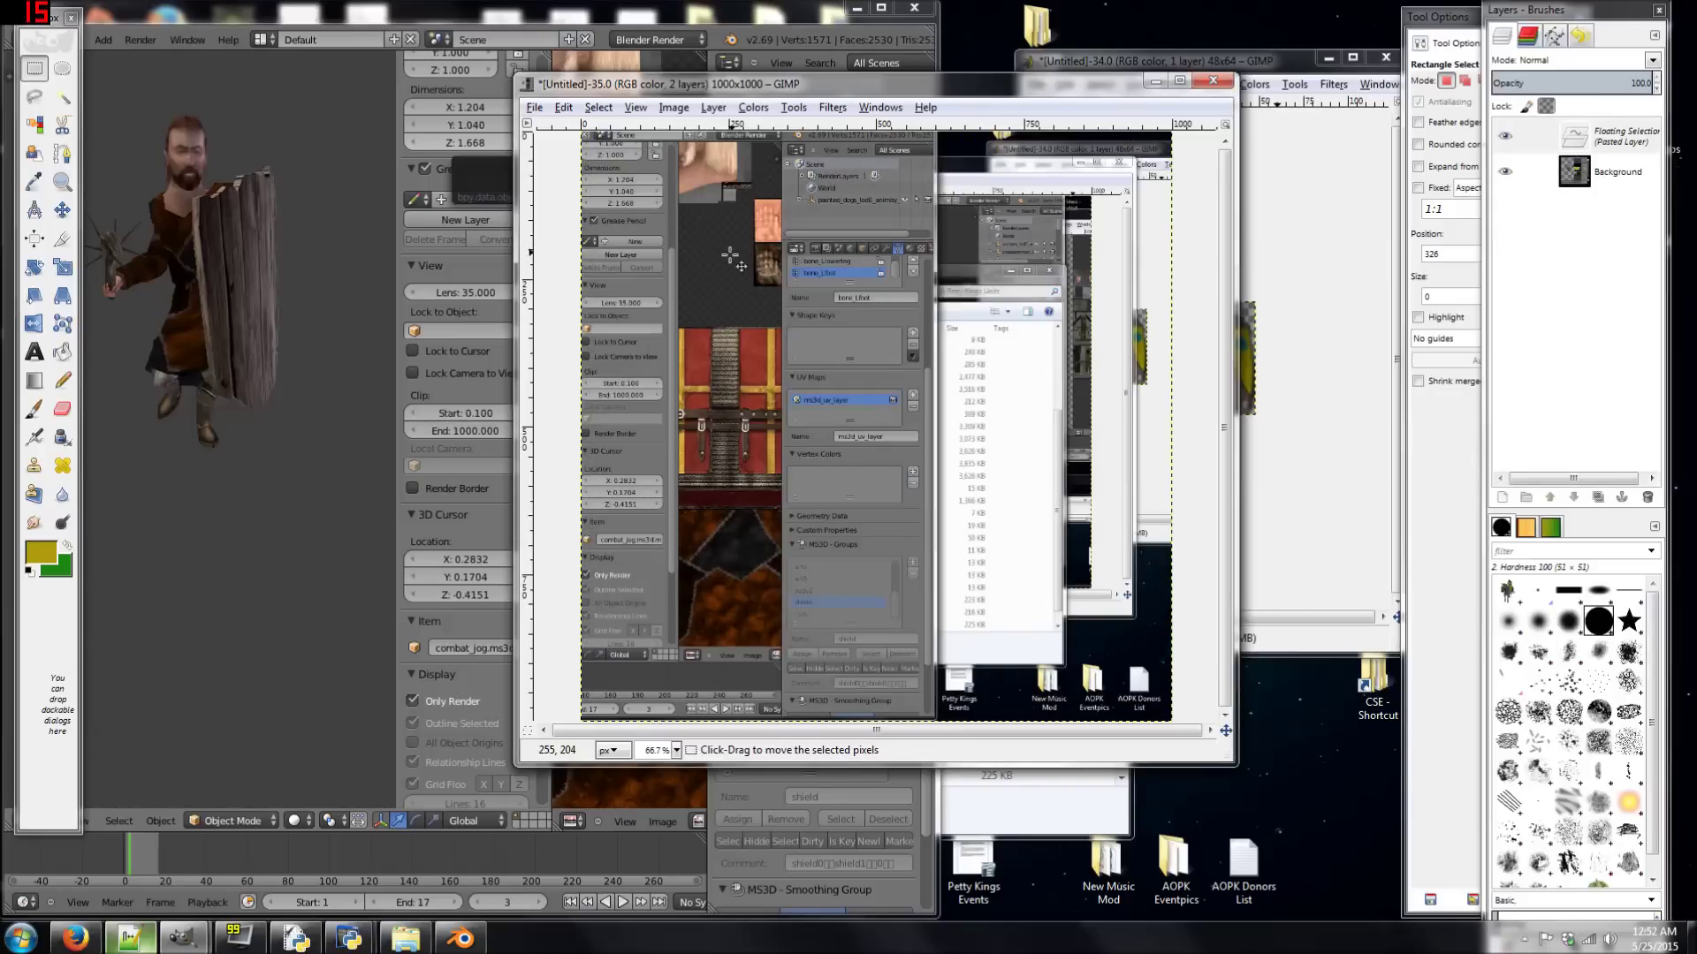
left_click_drag(662, 287, 929, 306)
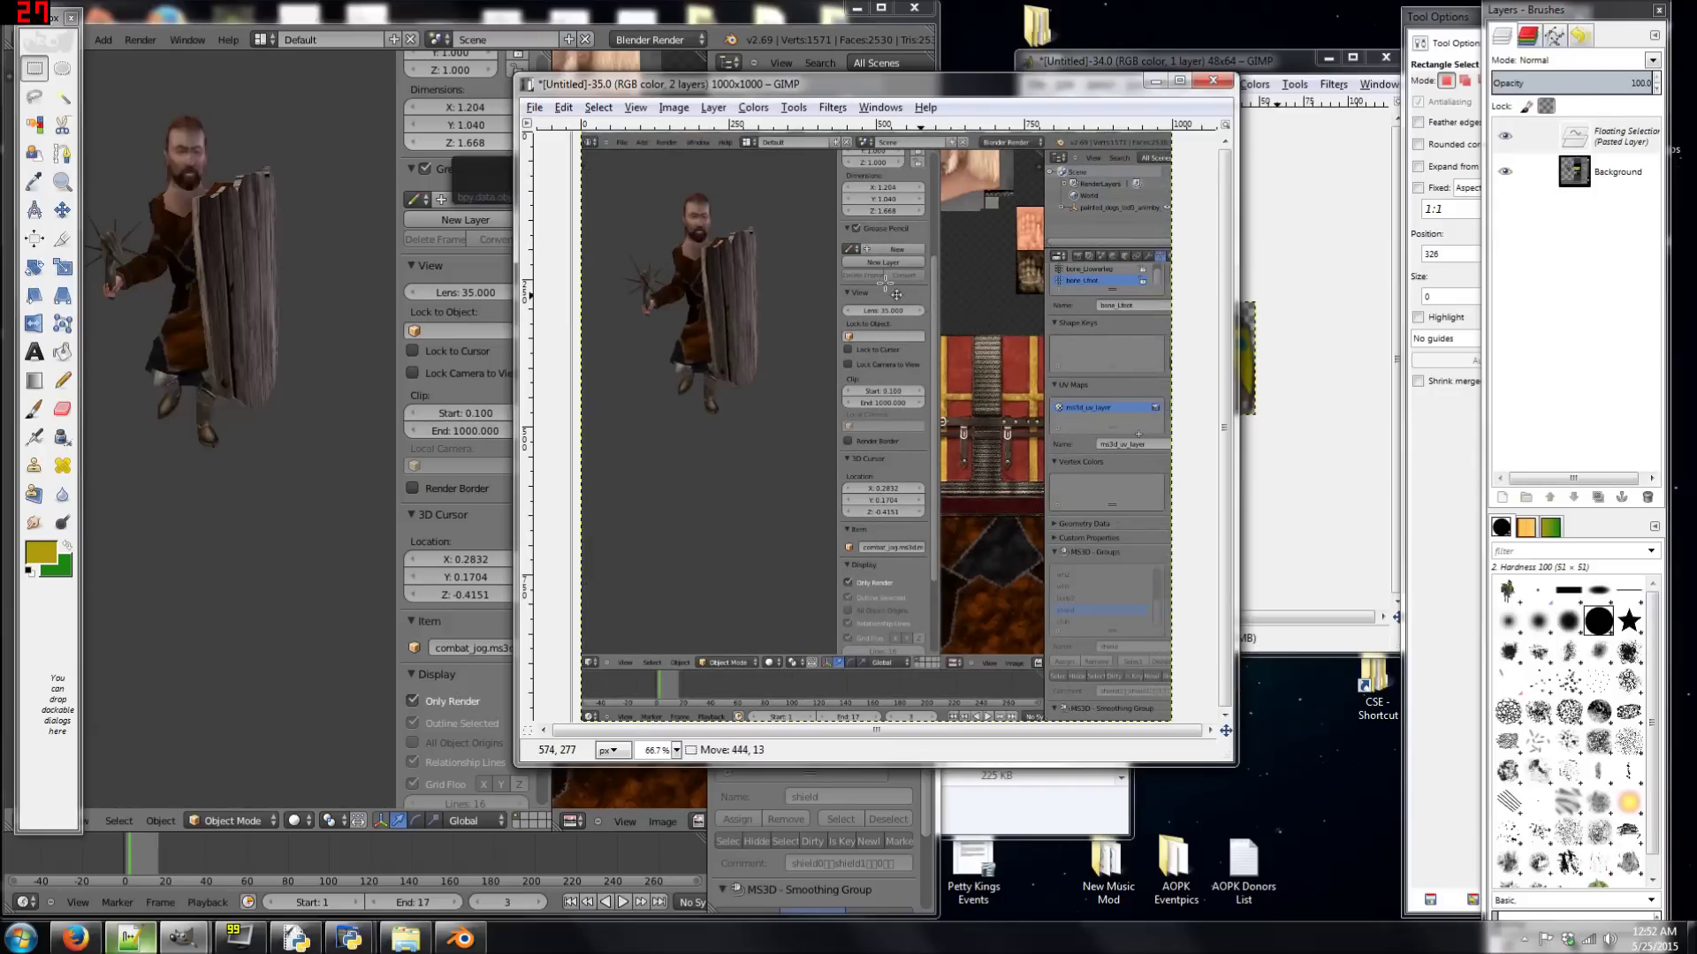
left_click(558, 192)
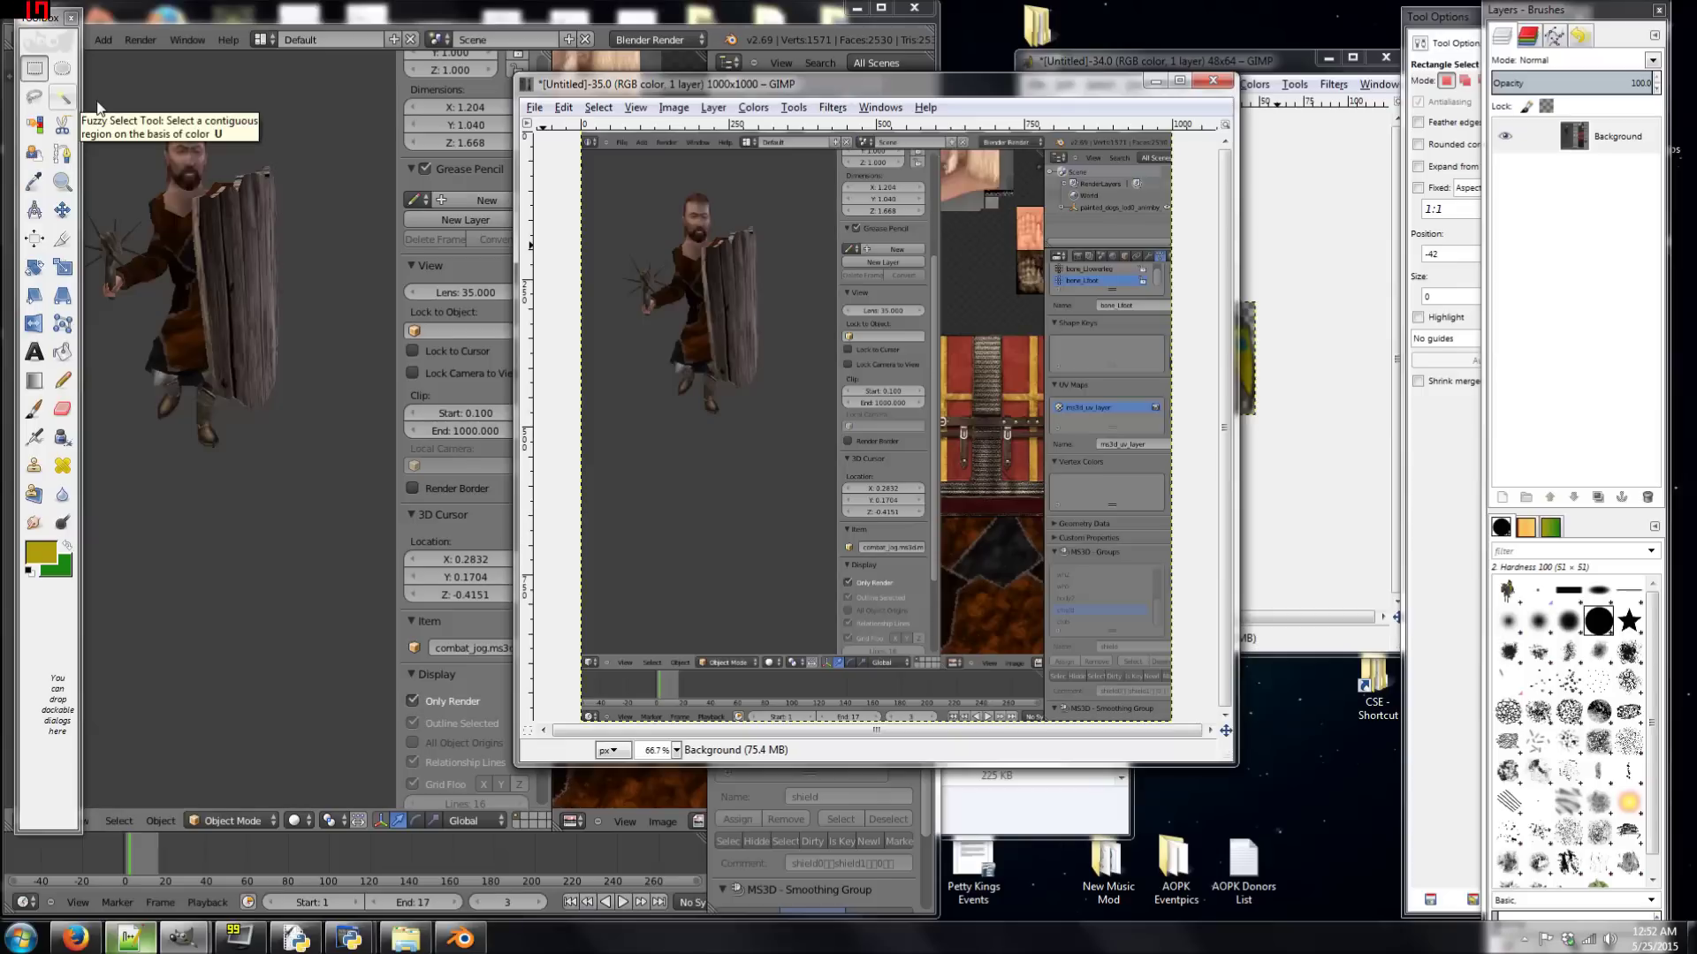
- Use Fuzzy Select, adjusting the threshold back to 0, to select the character's outline
left_click(63, 97)
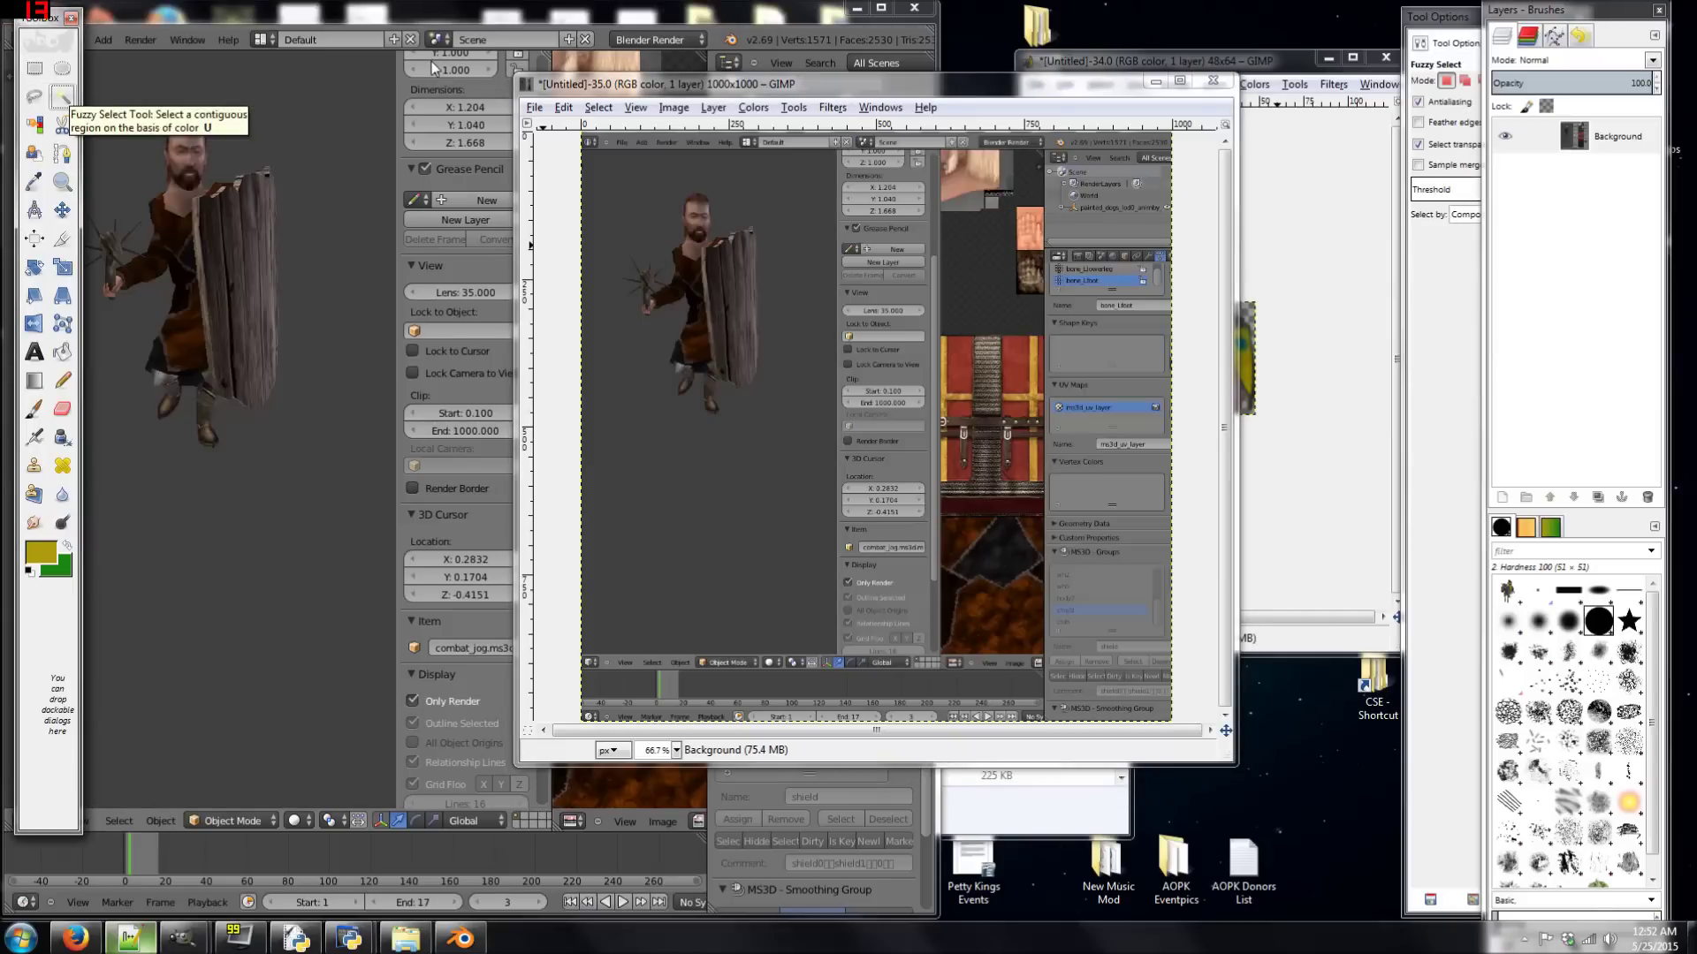
left_click(1430, 20)
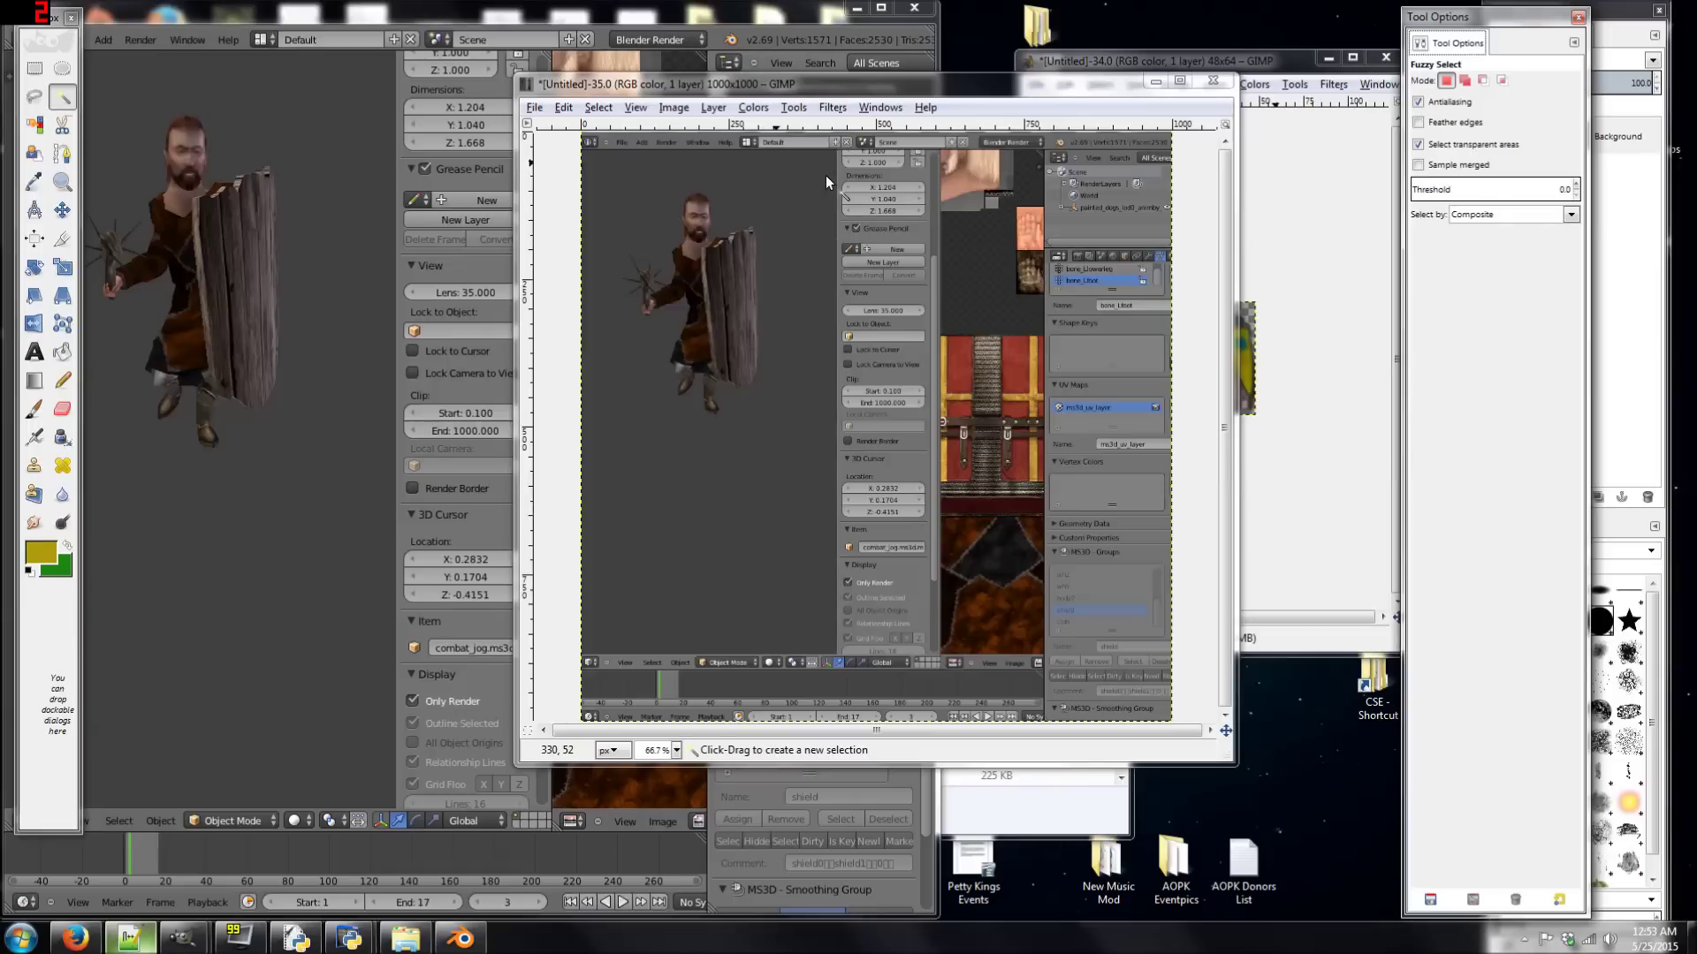
left_click(1470, 189)
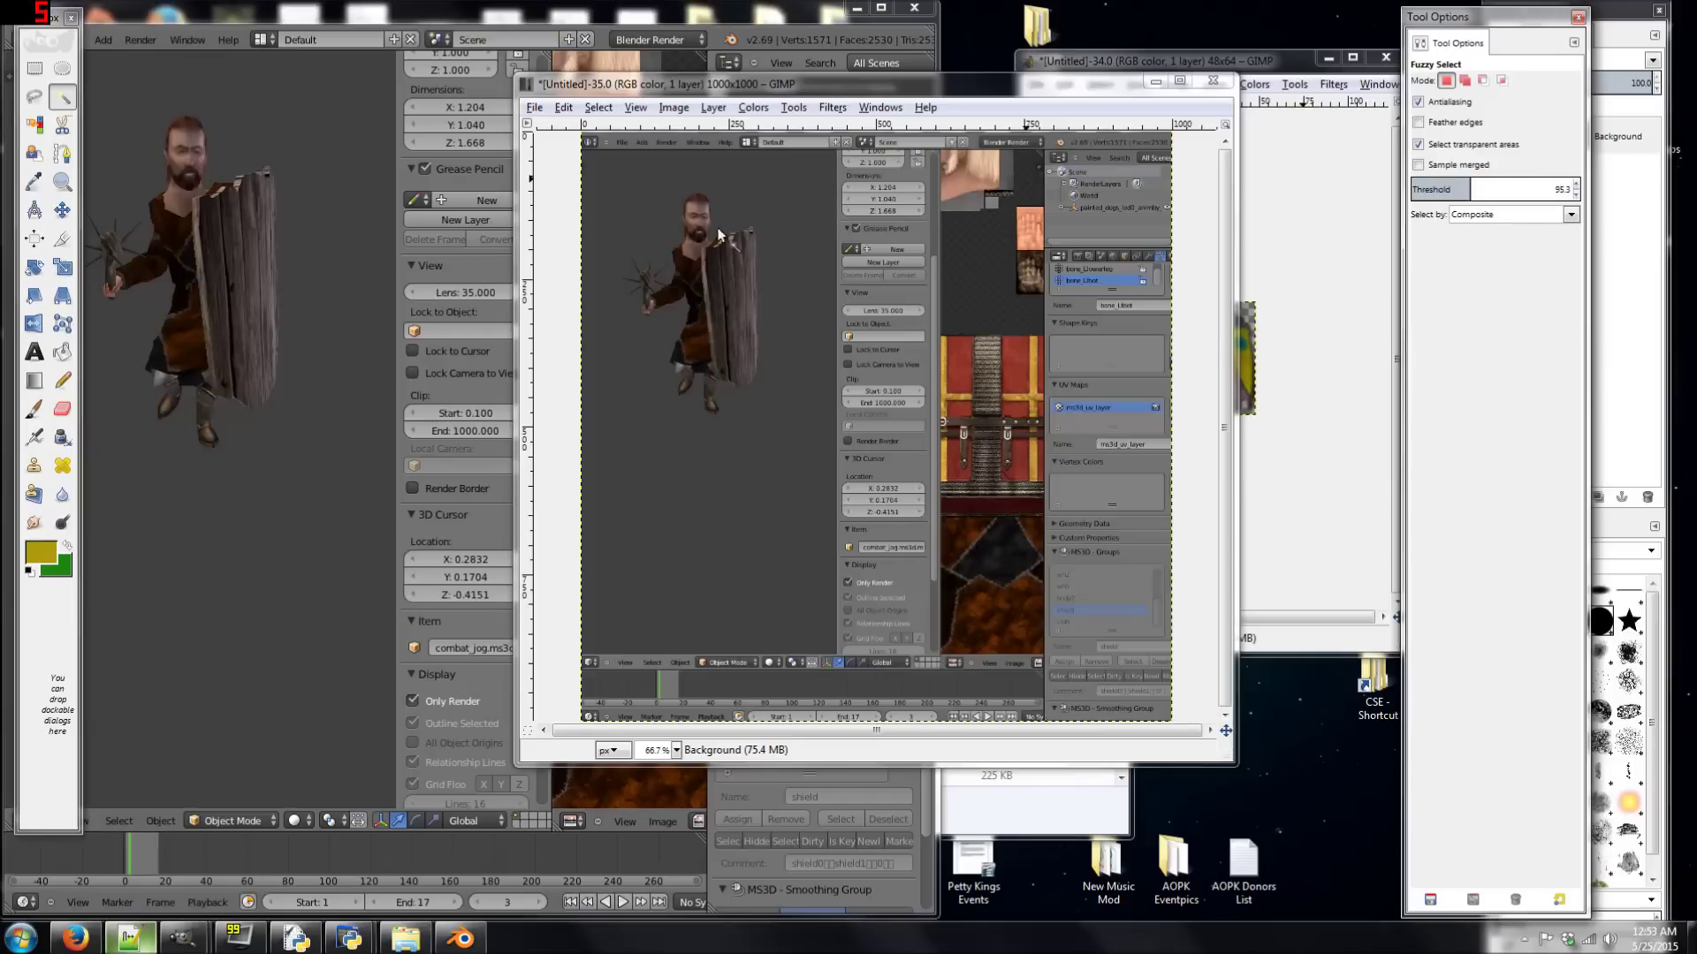
left_click(792, 170)
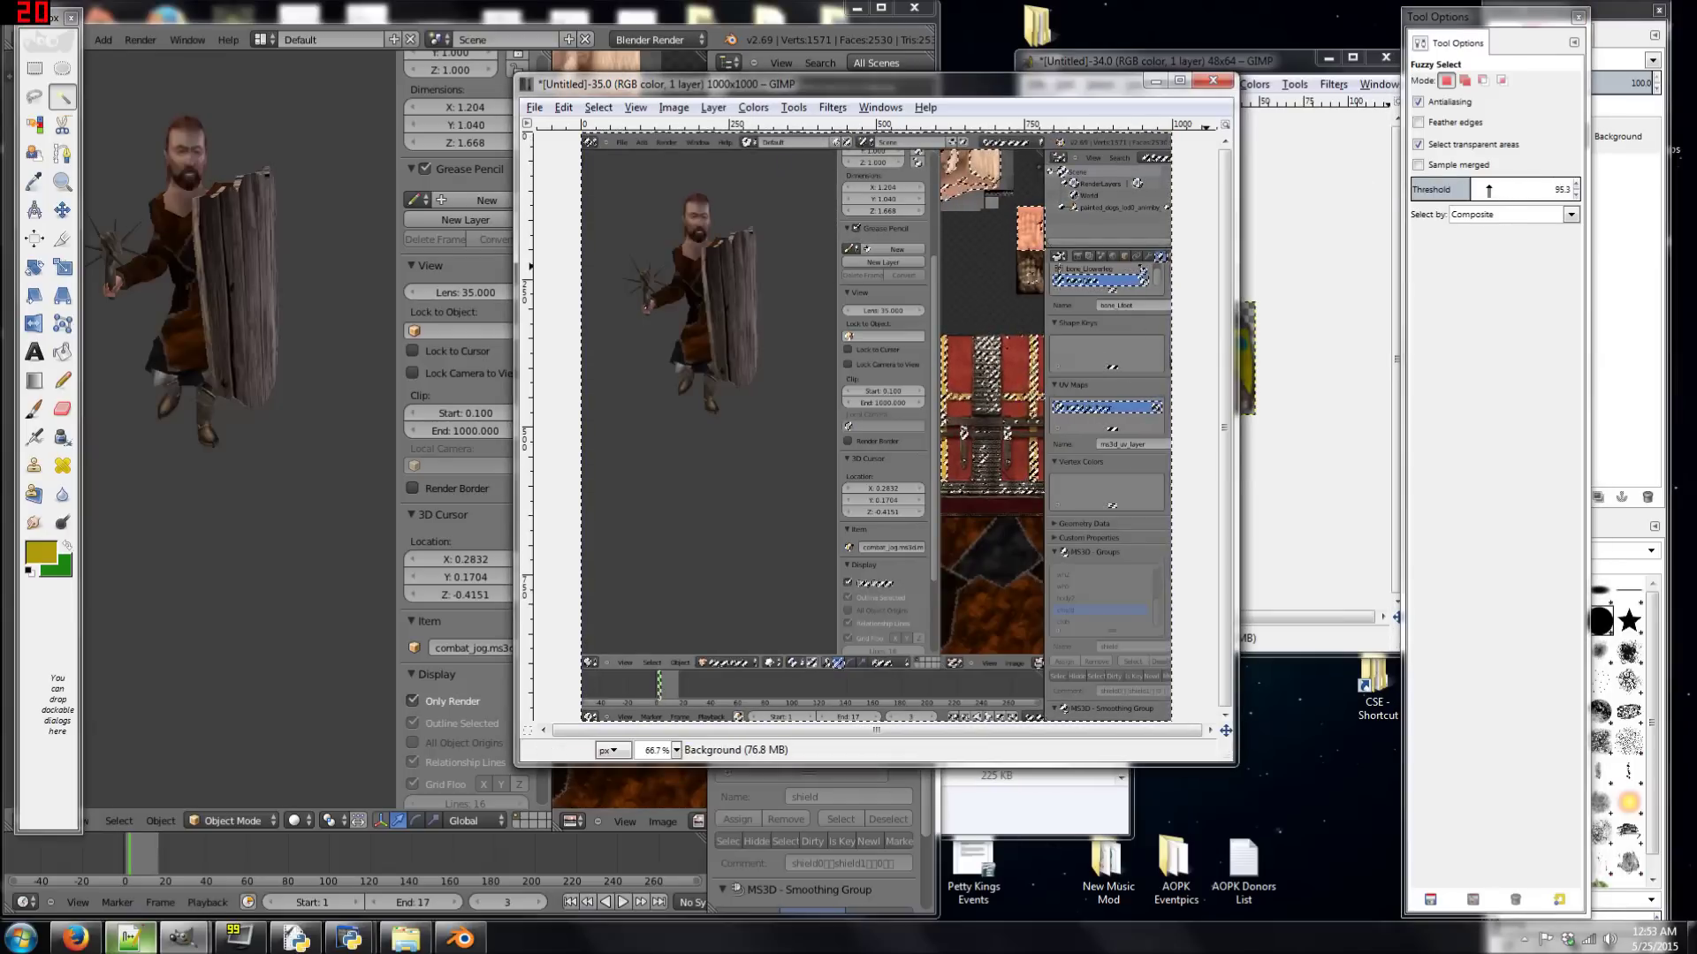
left_click_drag(1488, 189, 1413, 189)
left_click(792, 188)
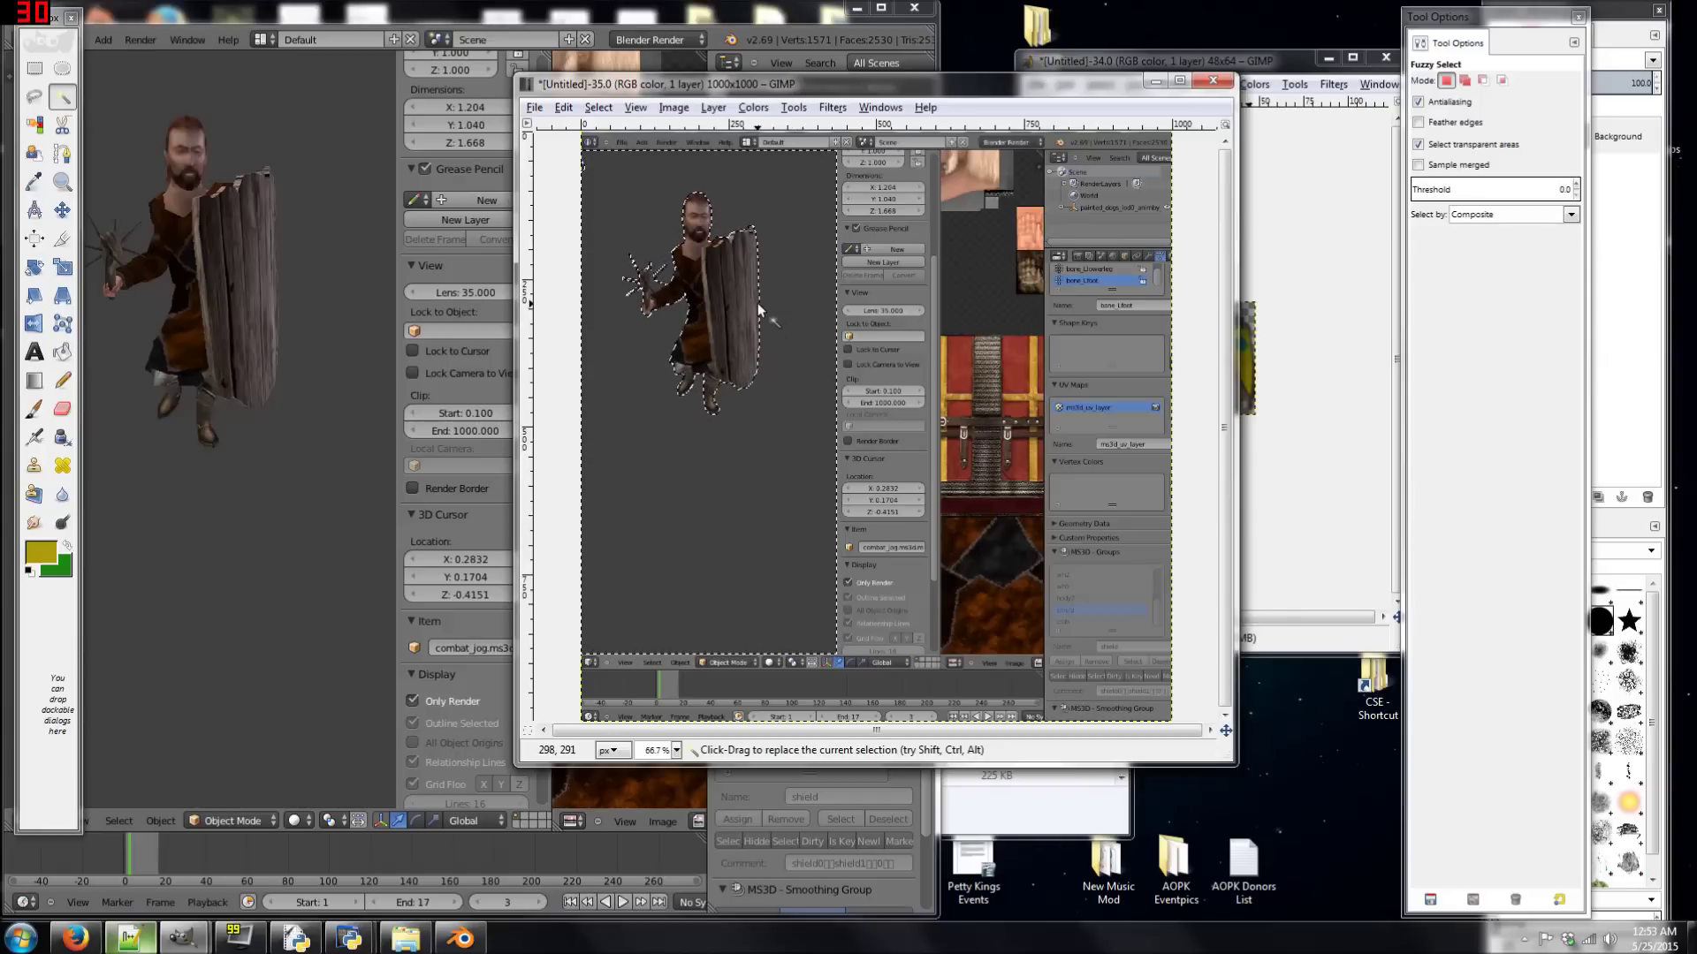
- Add an alpha channel to the Background layer and delete the grey background to transparency
right_click(1609, 143)
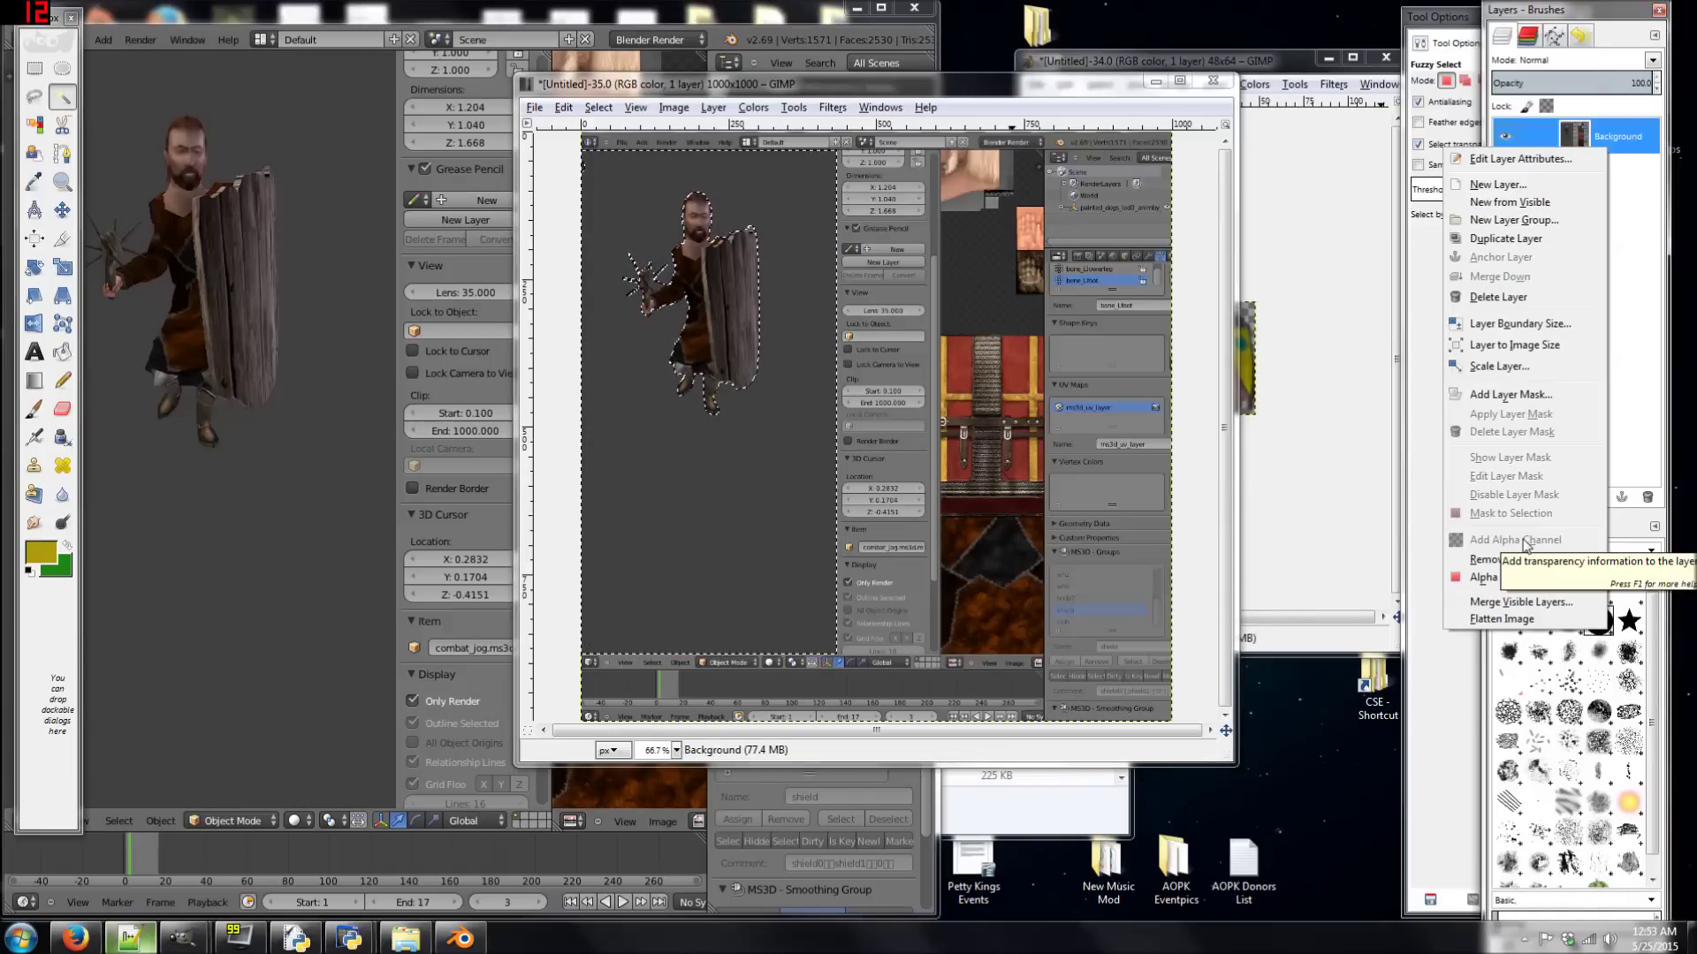
left_click(1647, 140)
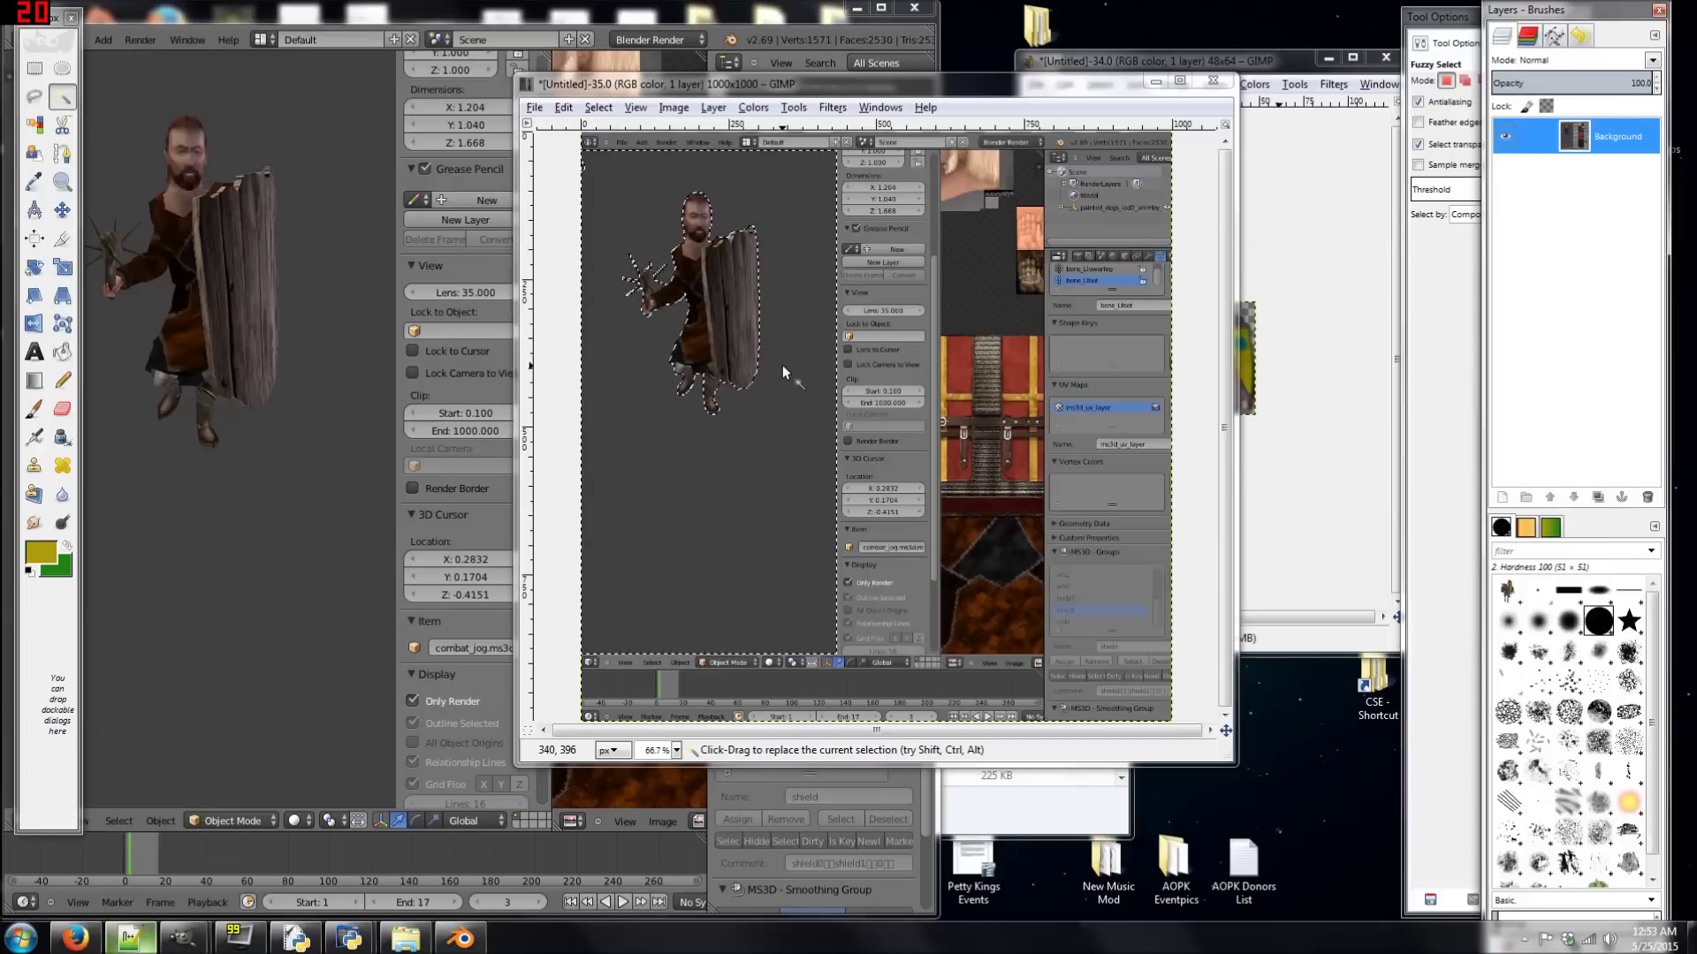
key("Delete")
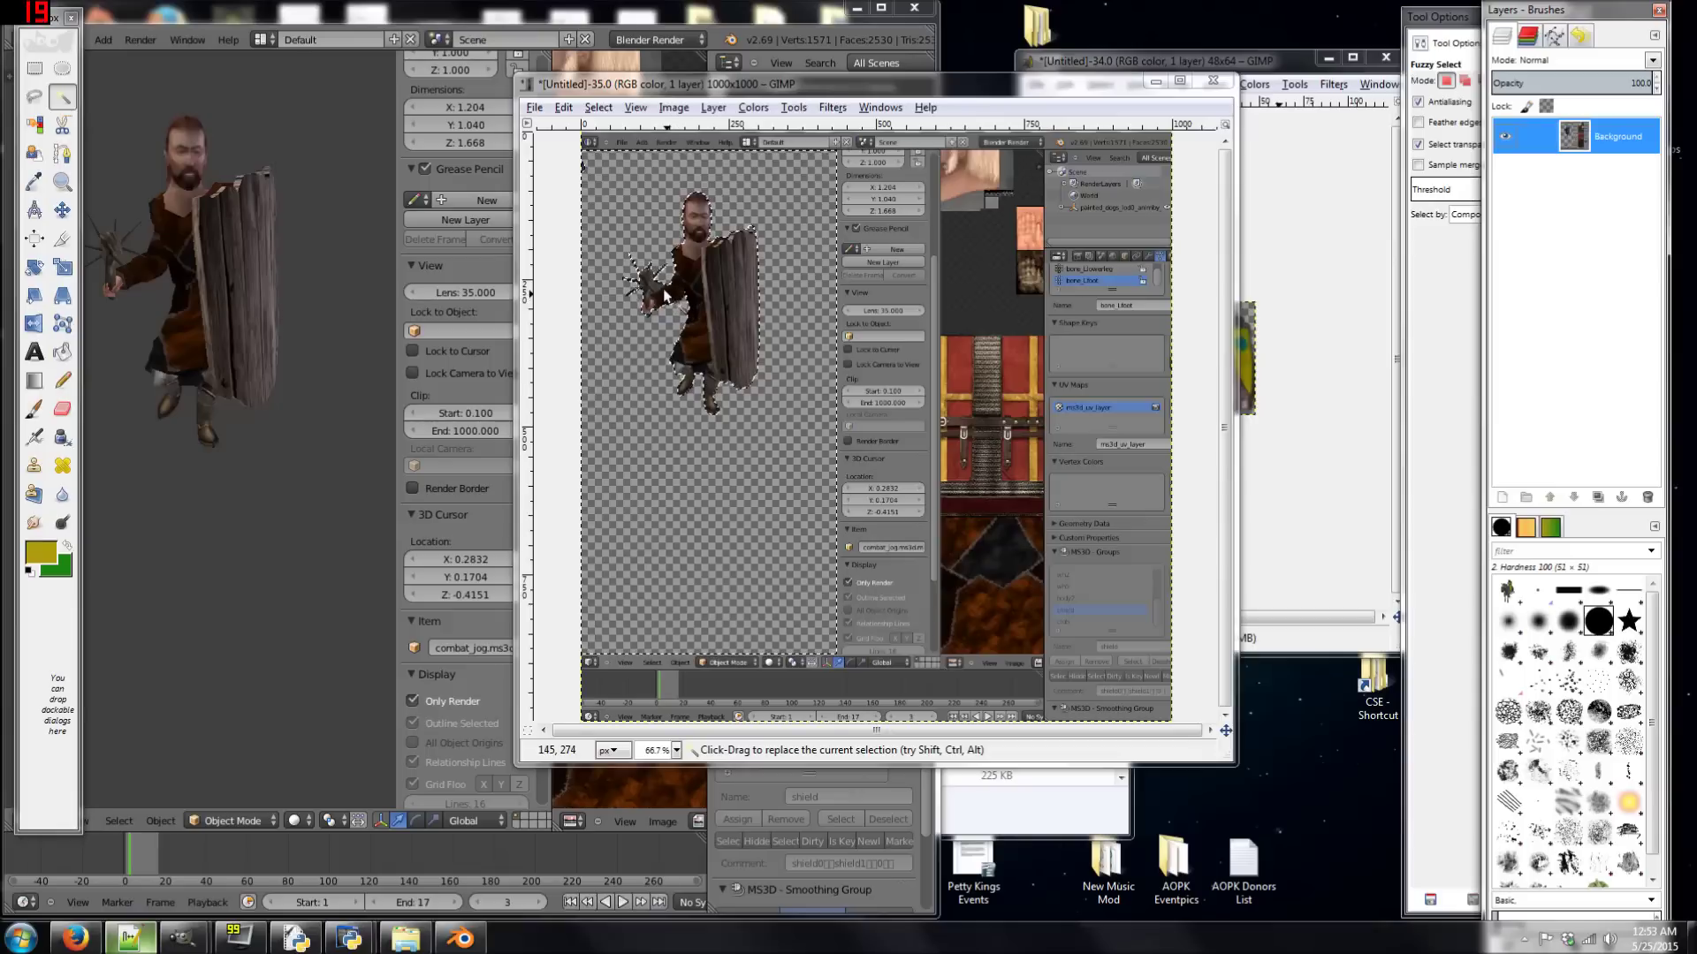
- Deselect all and draw a rectangle selection framing the character
key("ctrl+shift+a")
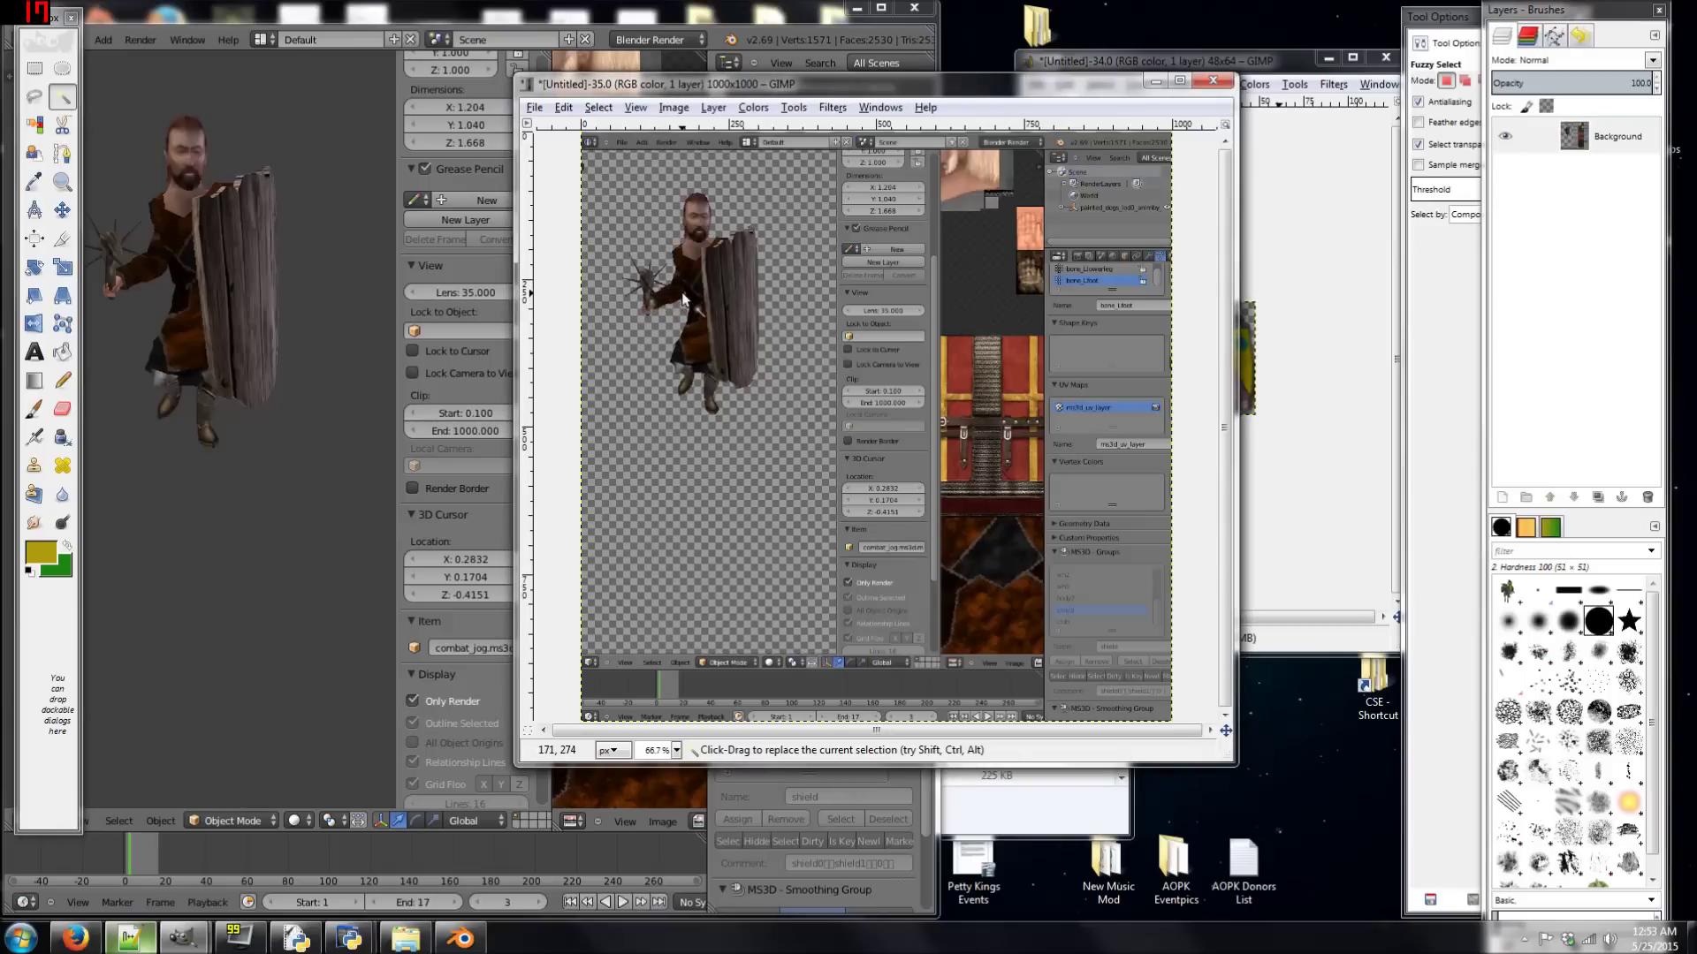
key("r")
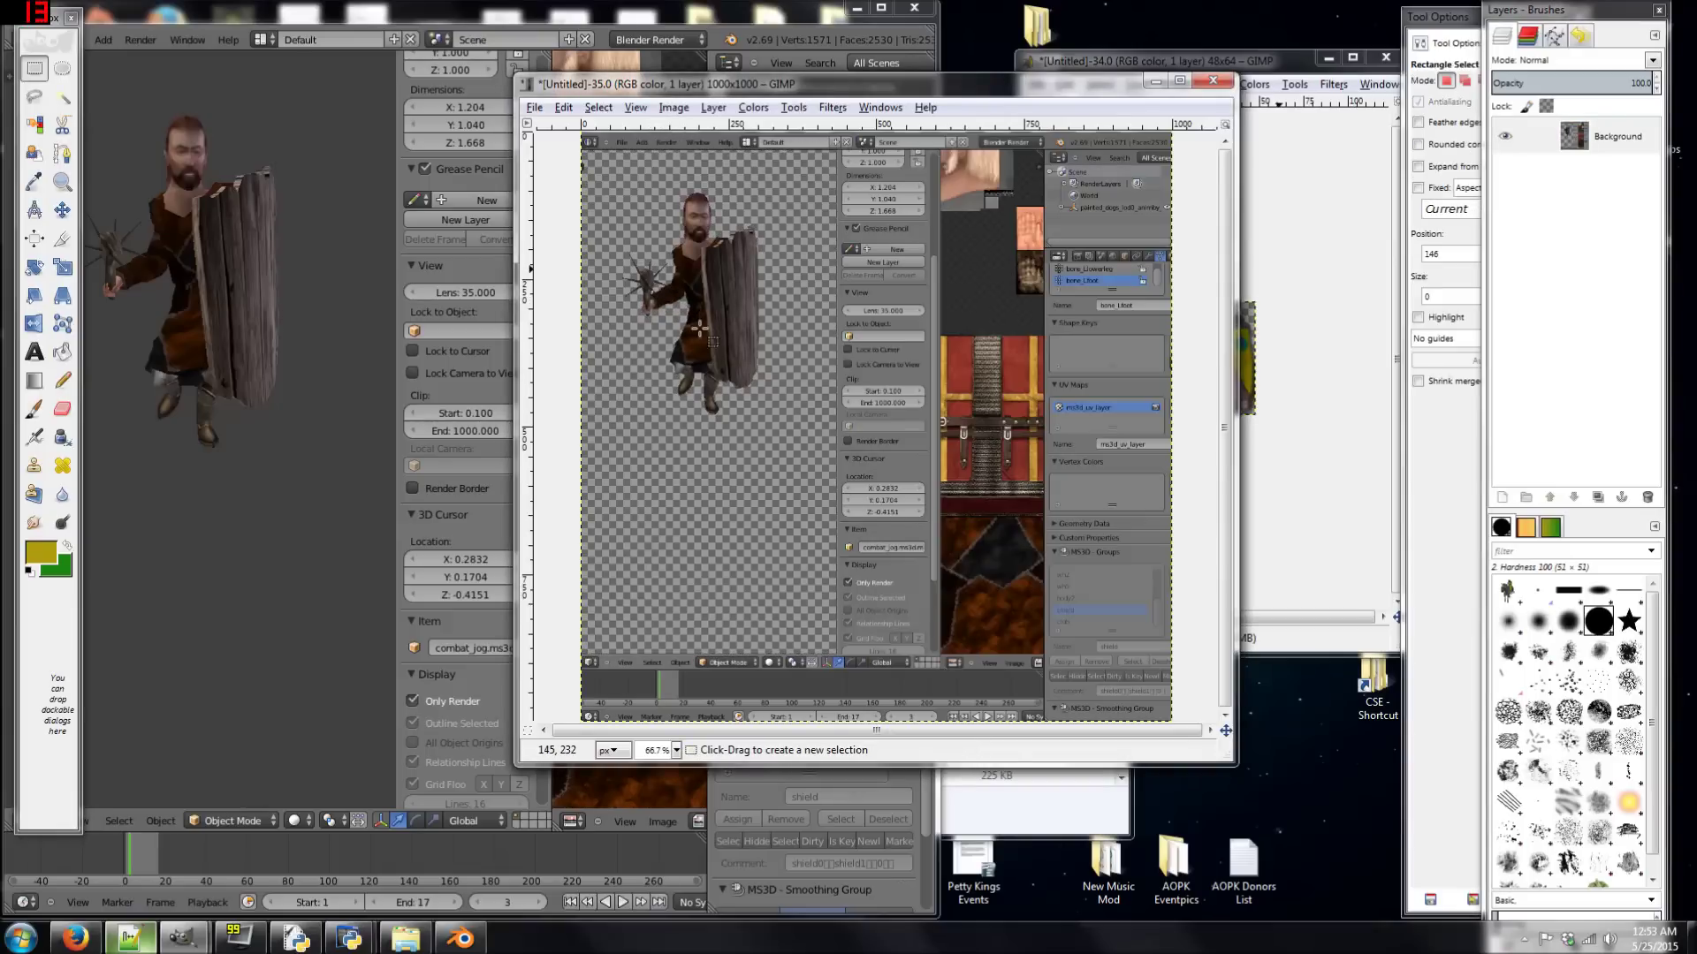
left_click_drag(774, 462, 603, 181)
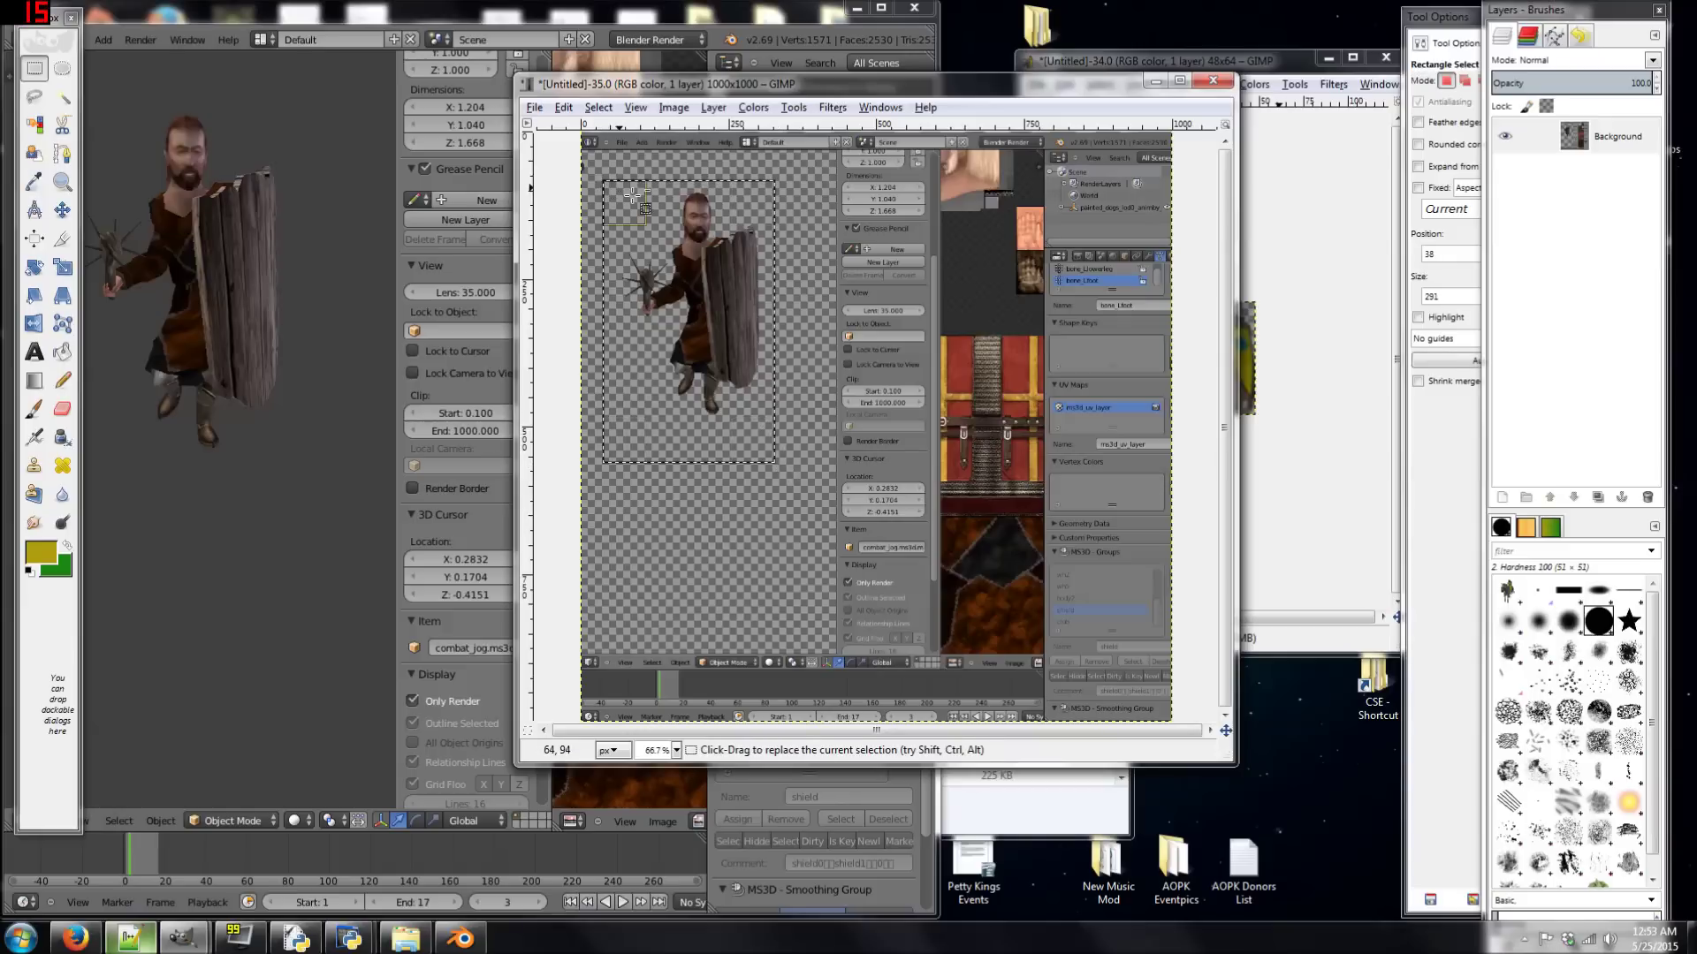
- Copy the framed character and erase the 48x64 card's old picture to transparency
key("ctrl+c")
left_click(634, 195)
left_click(1344, 517)
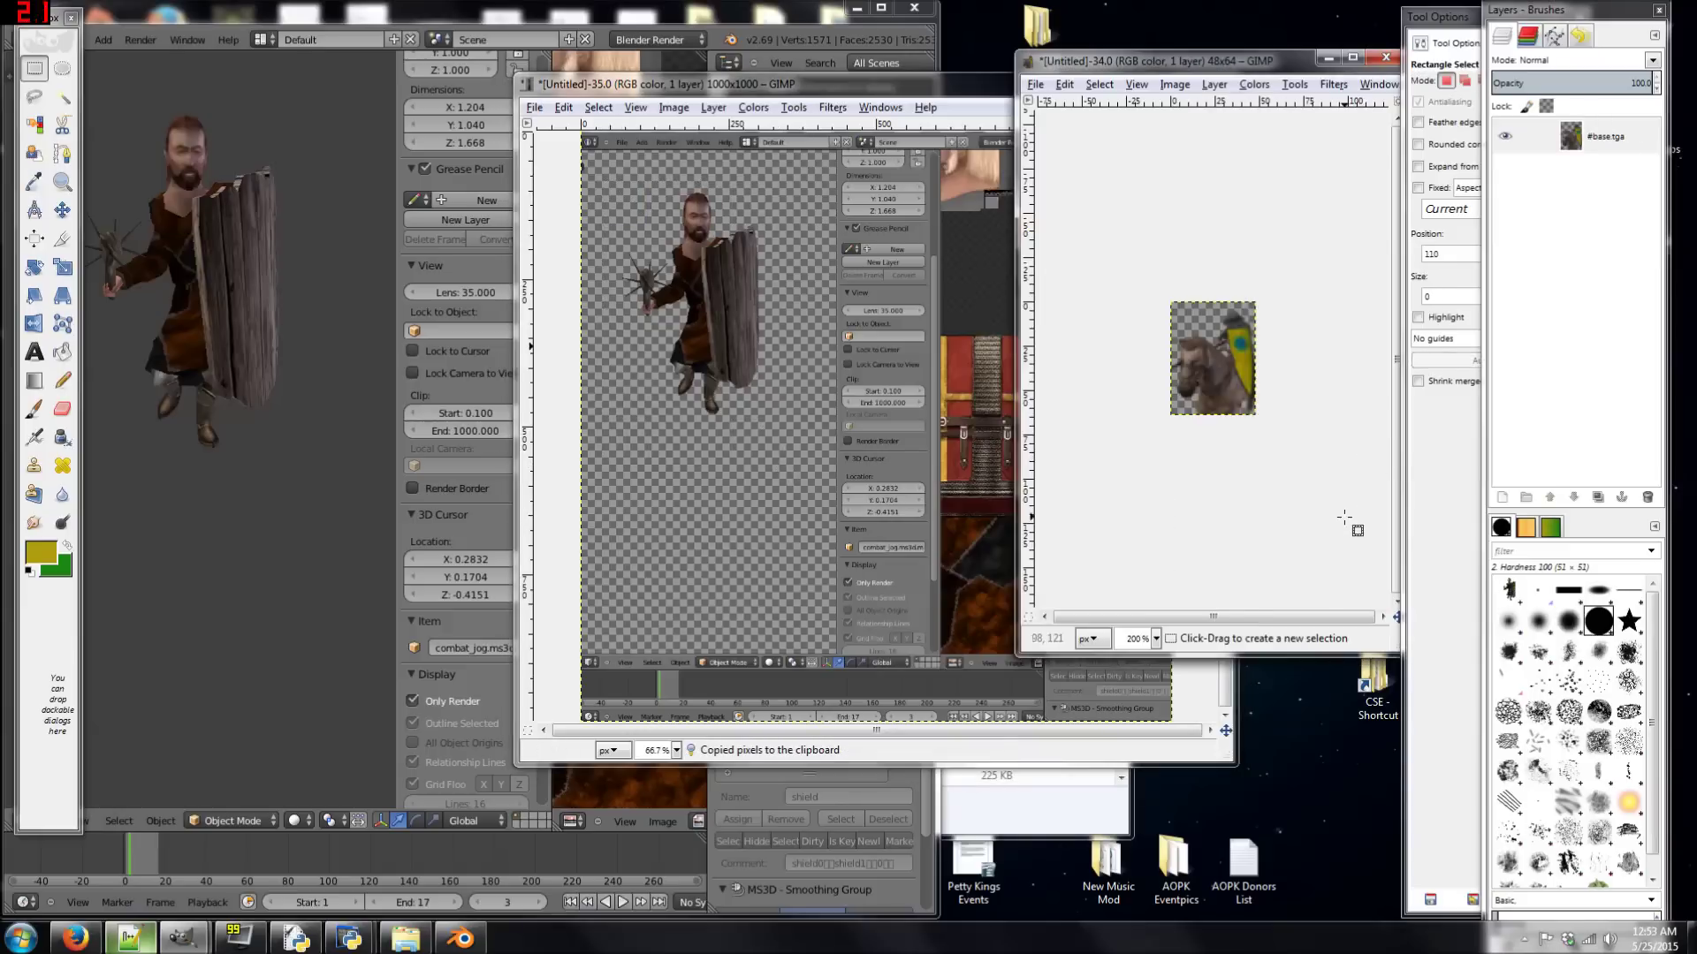
left_click_drag(1345, 517, 1111, 258)
key("Delete")
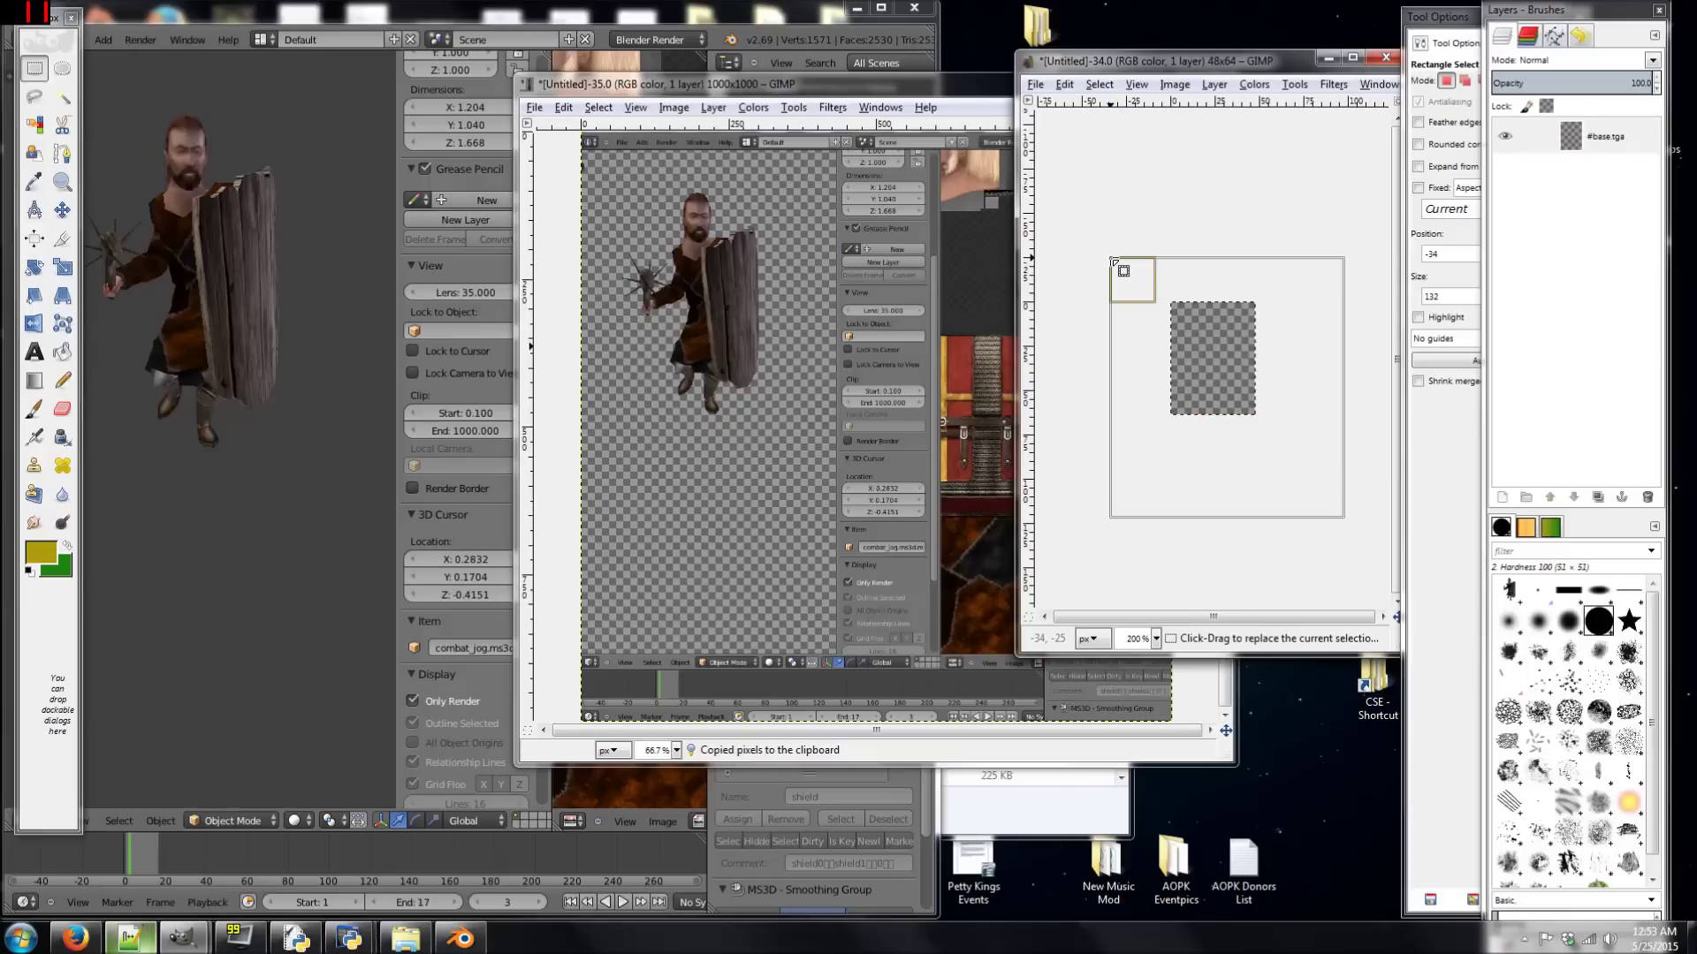
left_click(1183, 233)
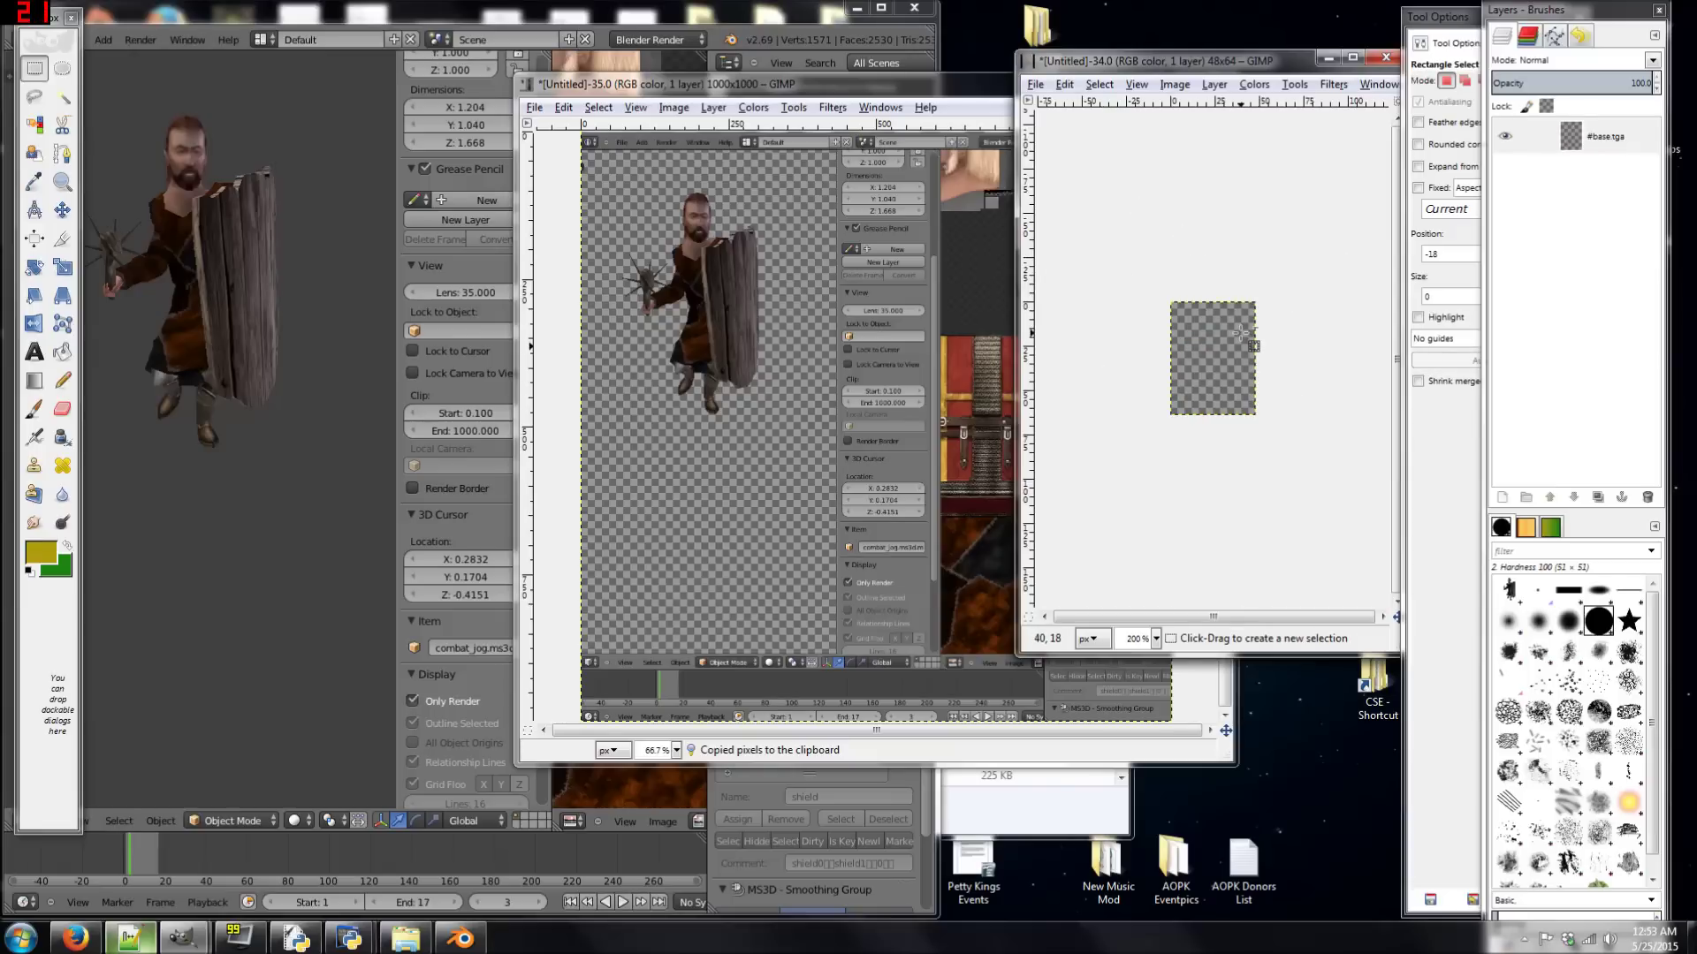
- Paste the character into the card, scale it down proportionally, position it and anchor it
key("ctrl+v")
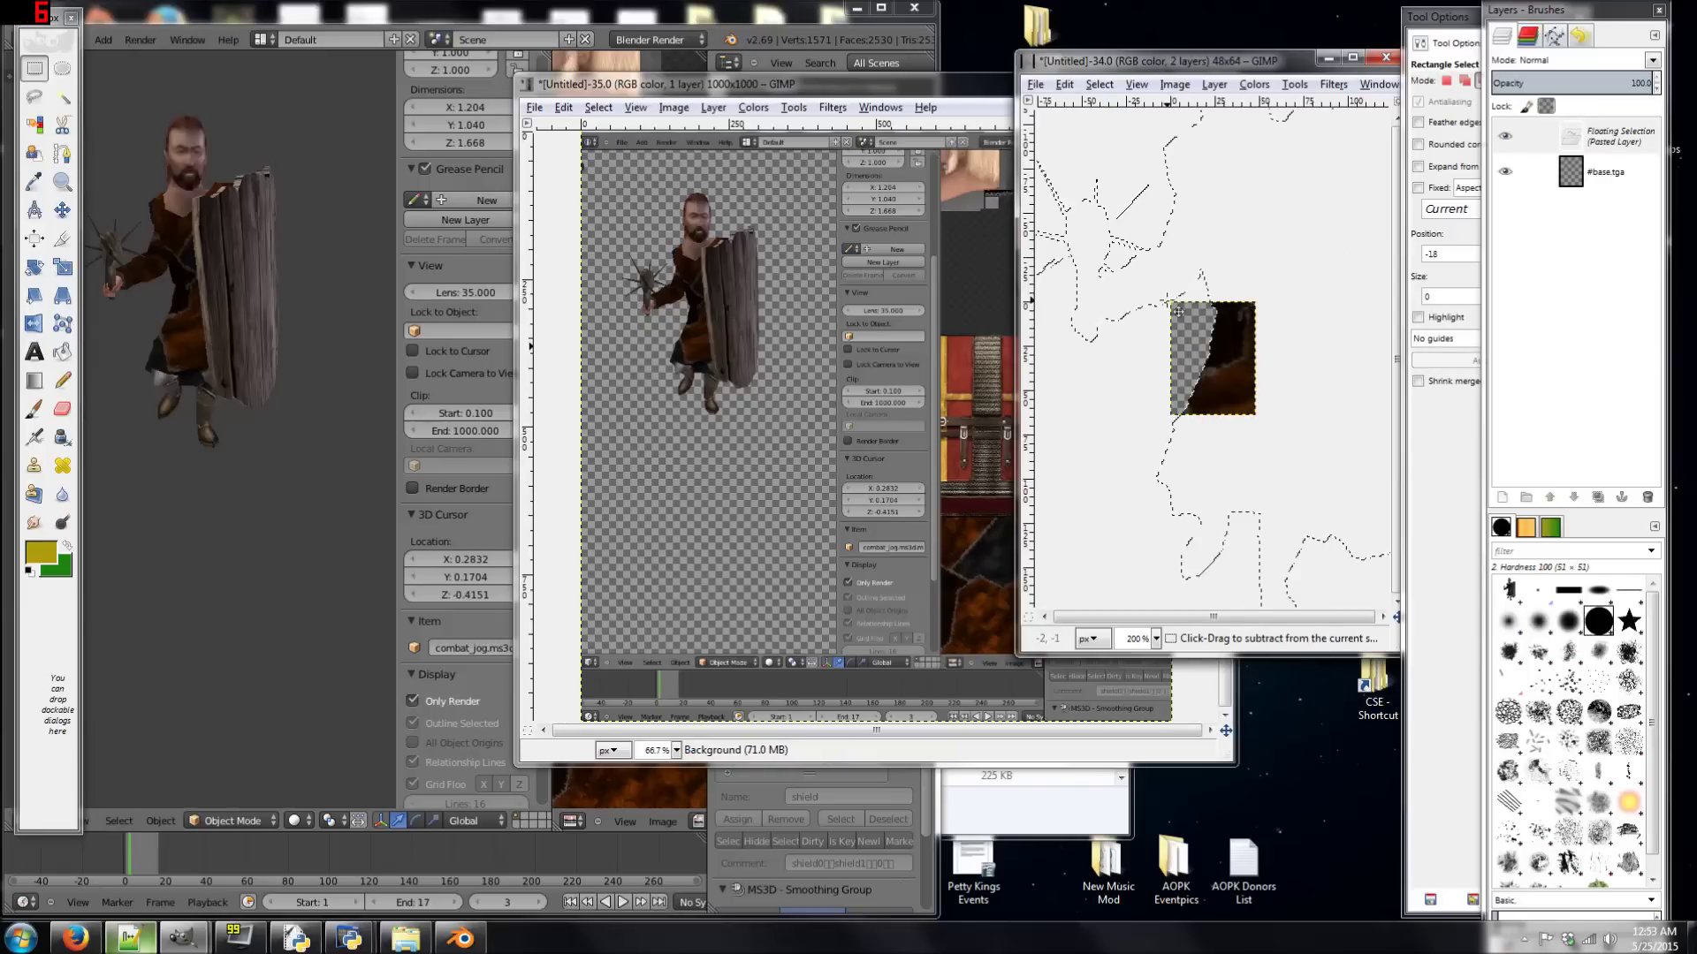
left_click(62, 266)
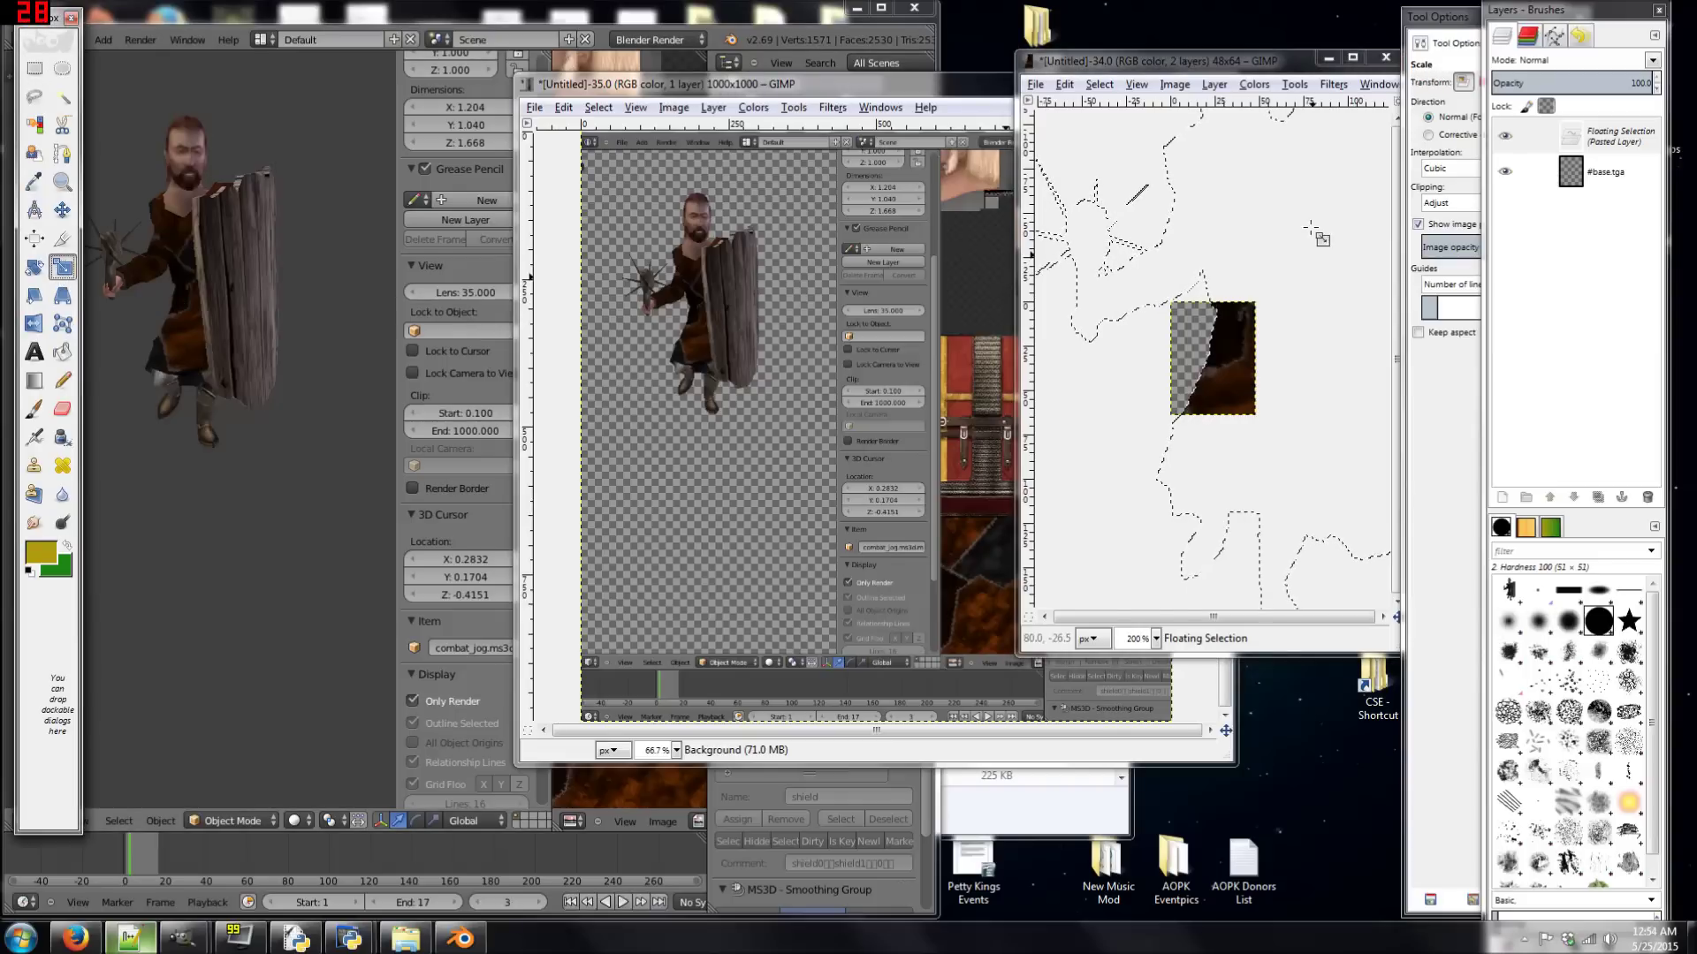
left_click_drag(1247, 309, 1211, 380, "shift")
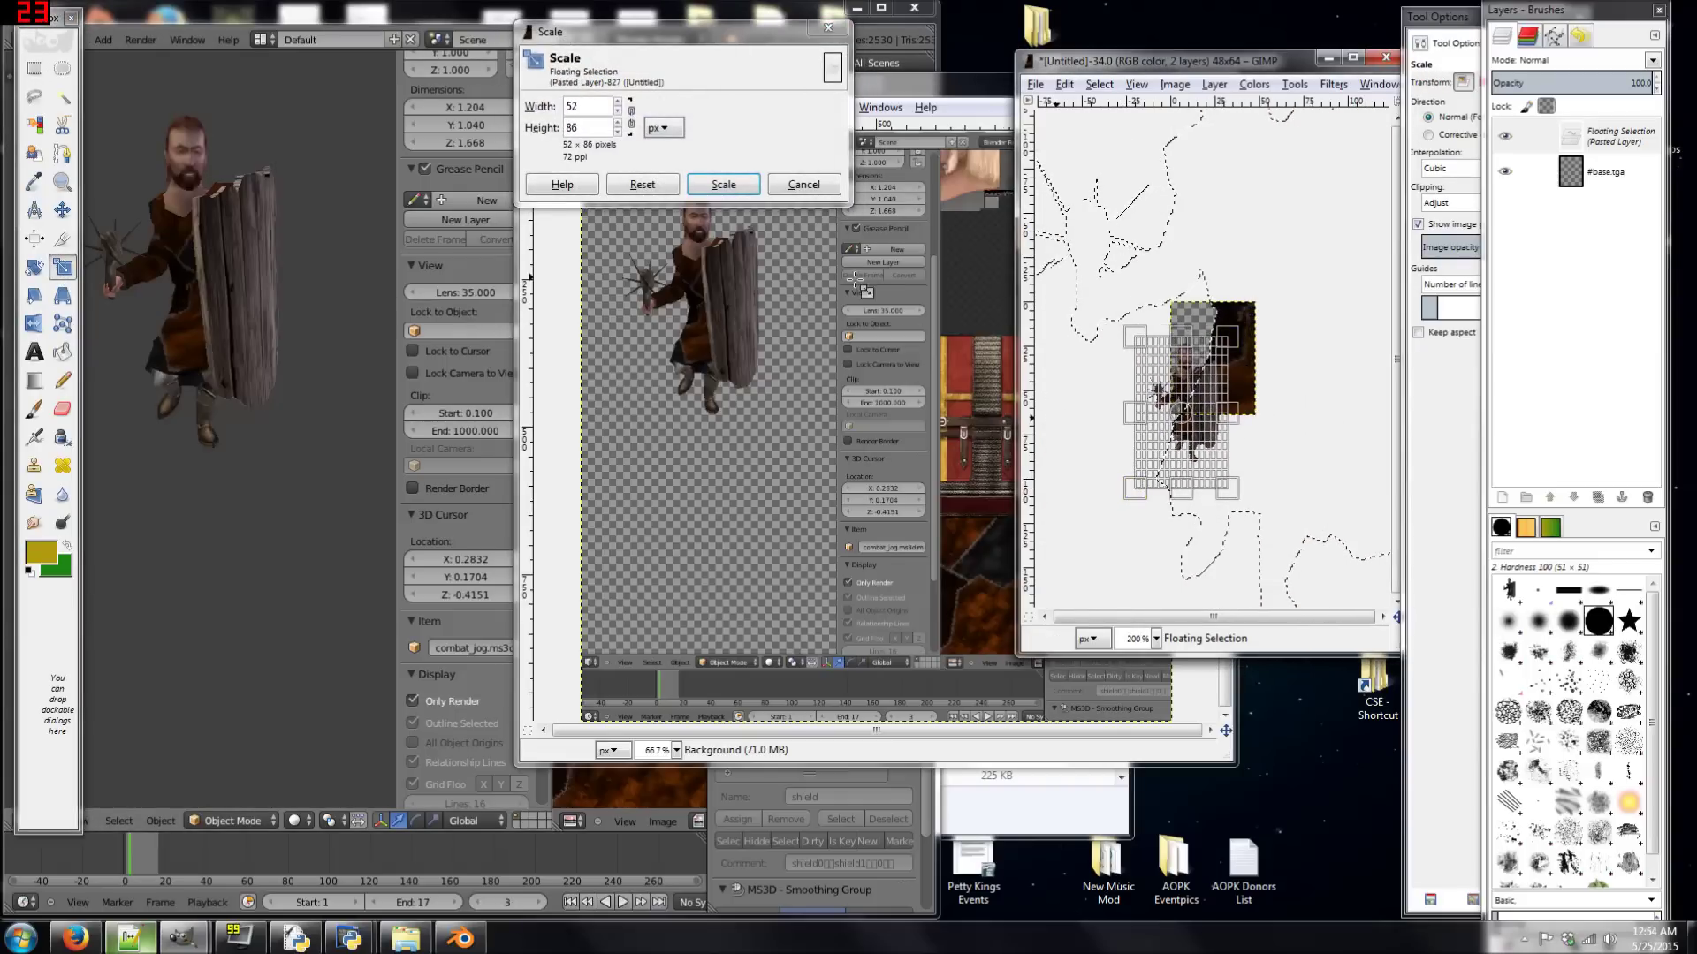
left_click(723, 184)
key("r")
left_click_drag(1194, 403, 1234, 381)
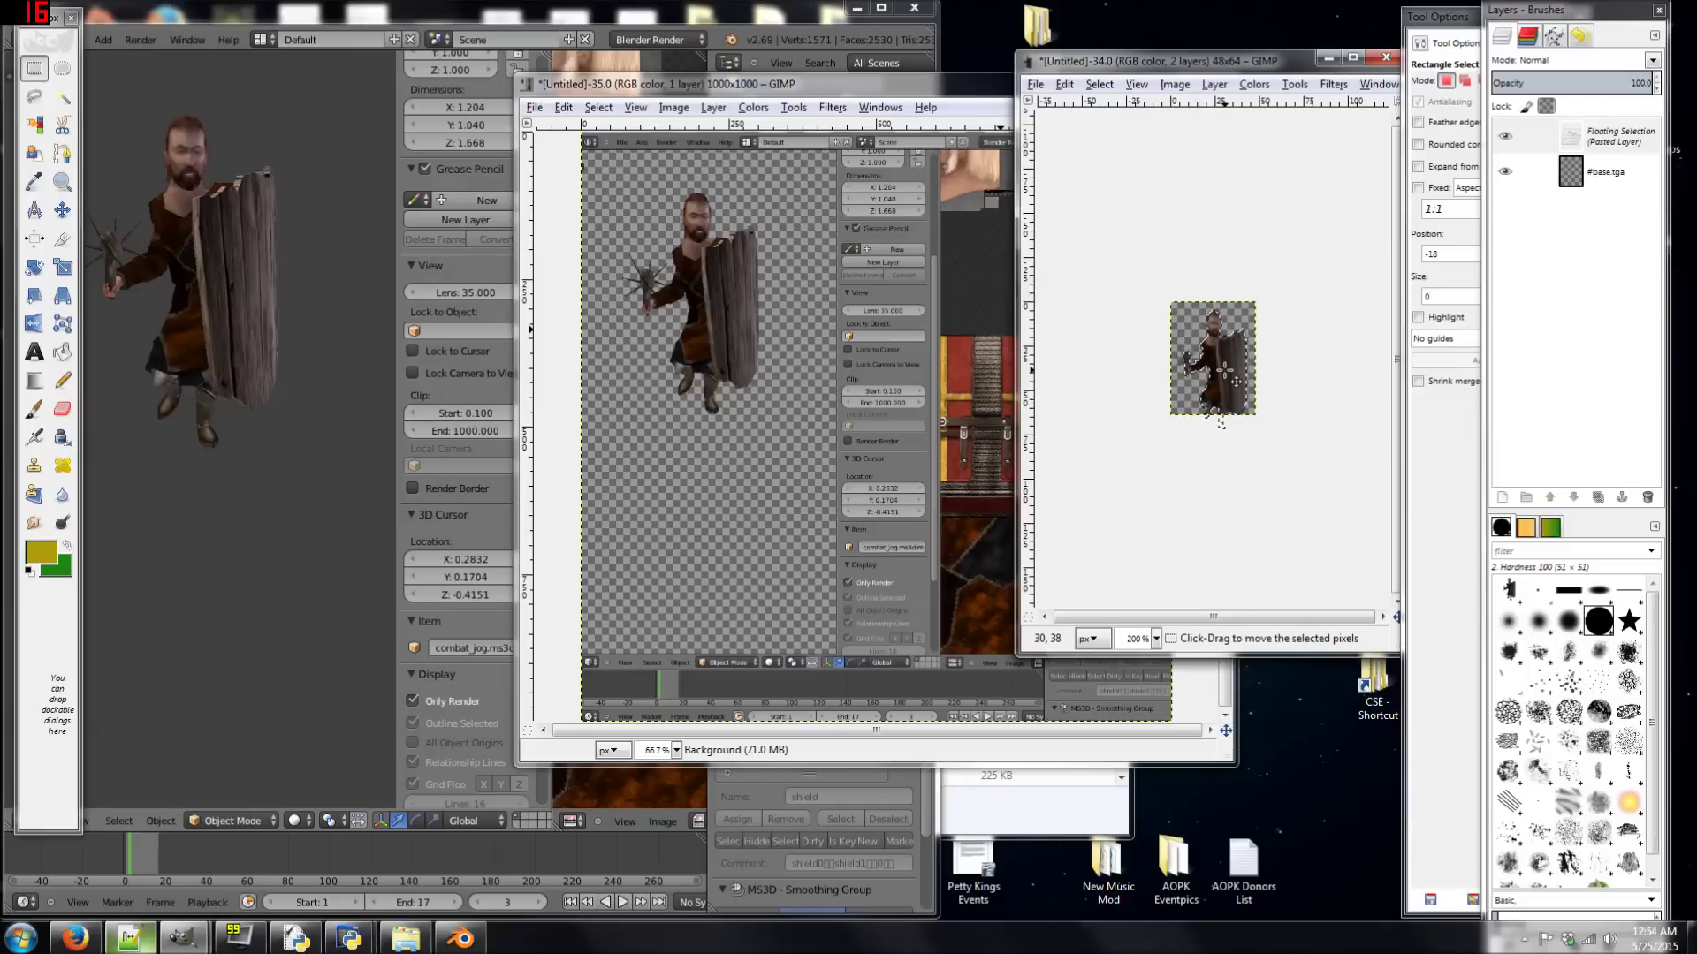
left_click(1299, 321)
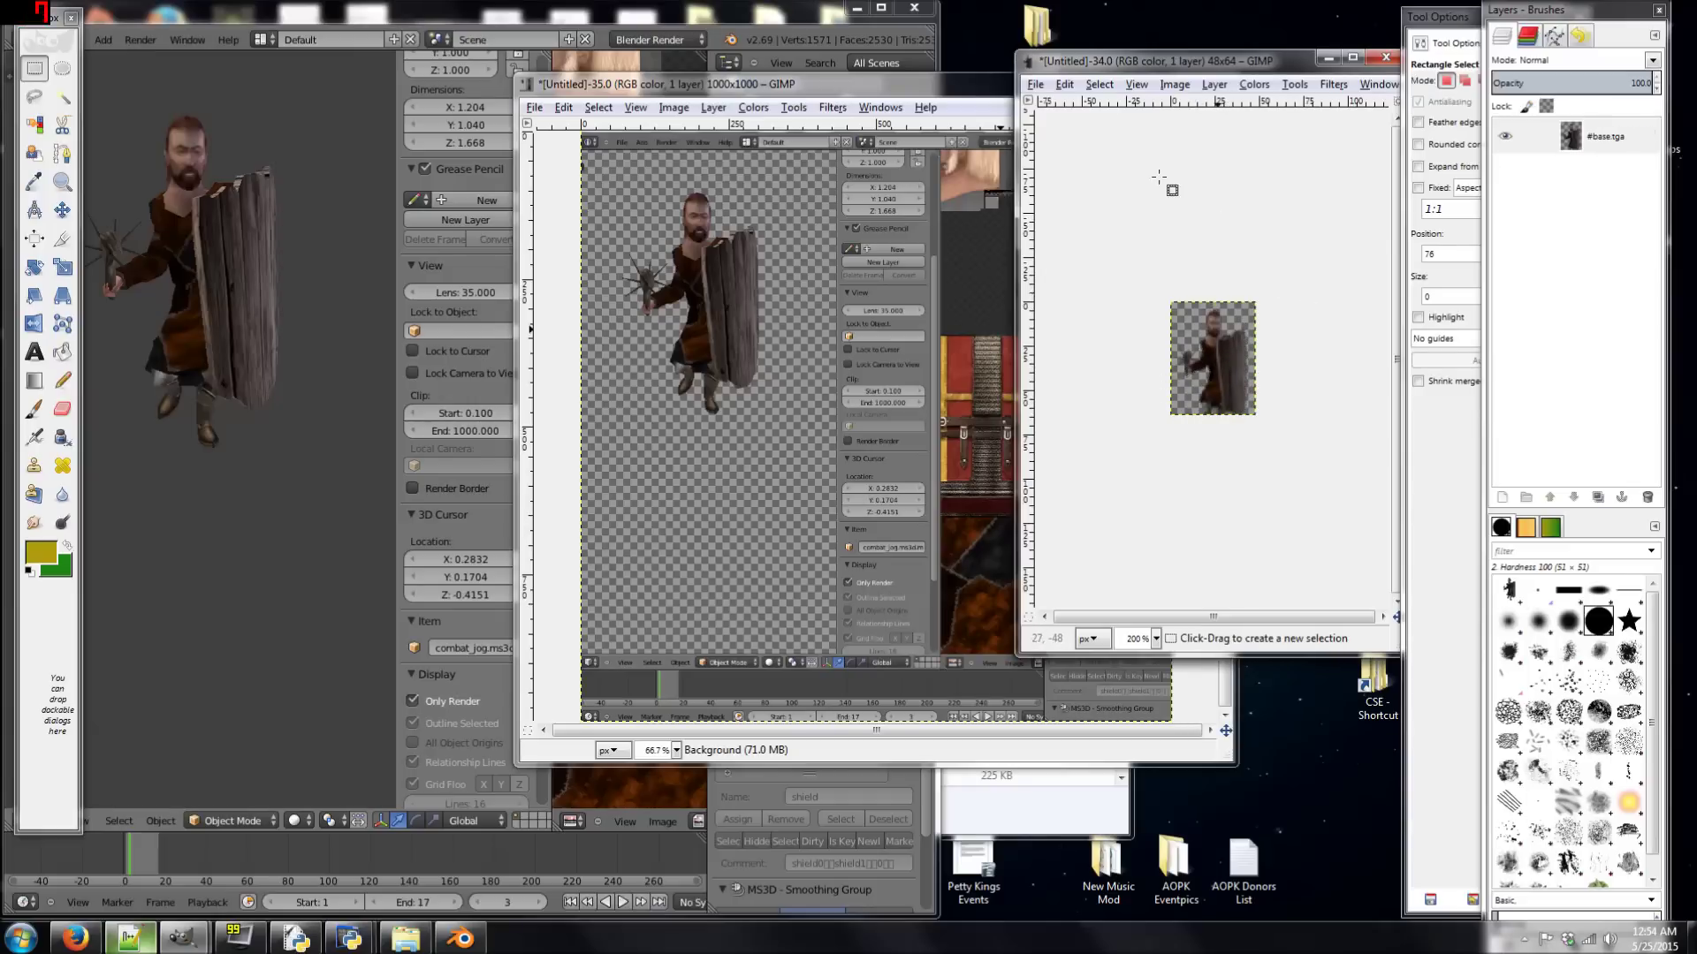
left_click(1035, 86)
left_click(1034, 86)
- Export the 48x64 card under the new name #painted_dogs.tga, keeping RLE compression
left_click(1035, 84)
left_click(1096, 321)
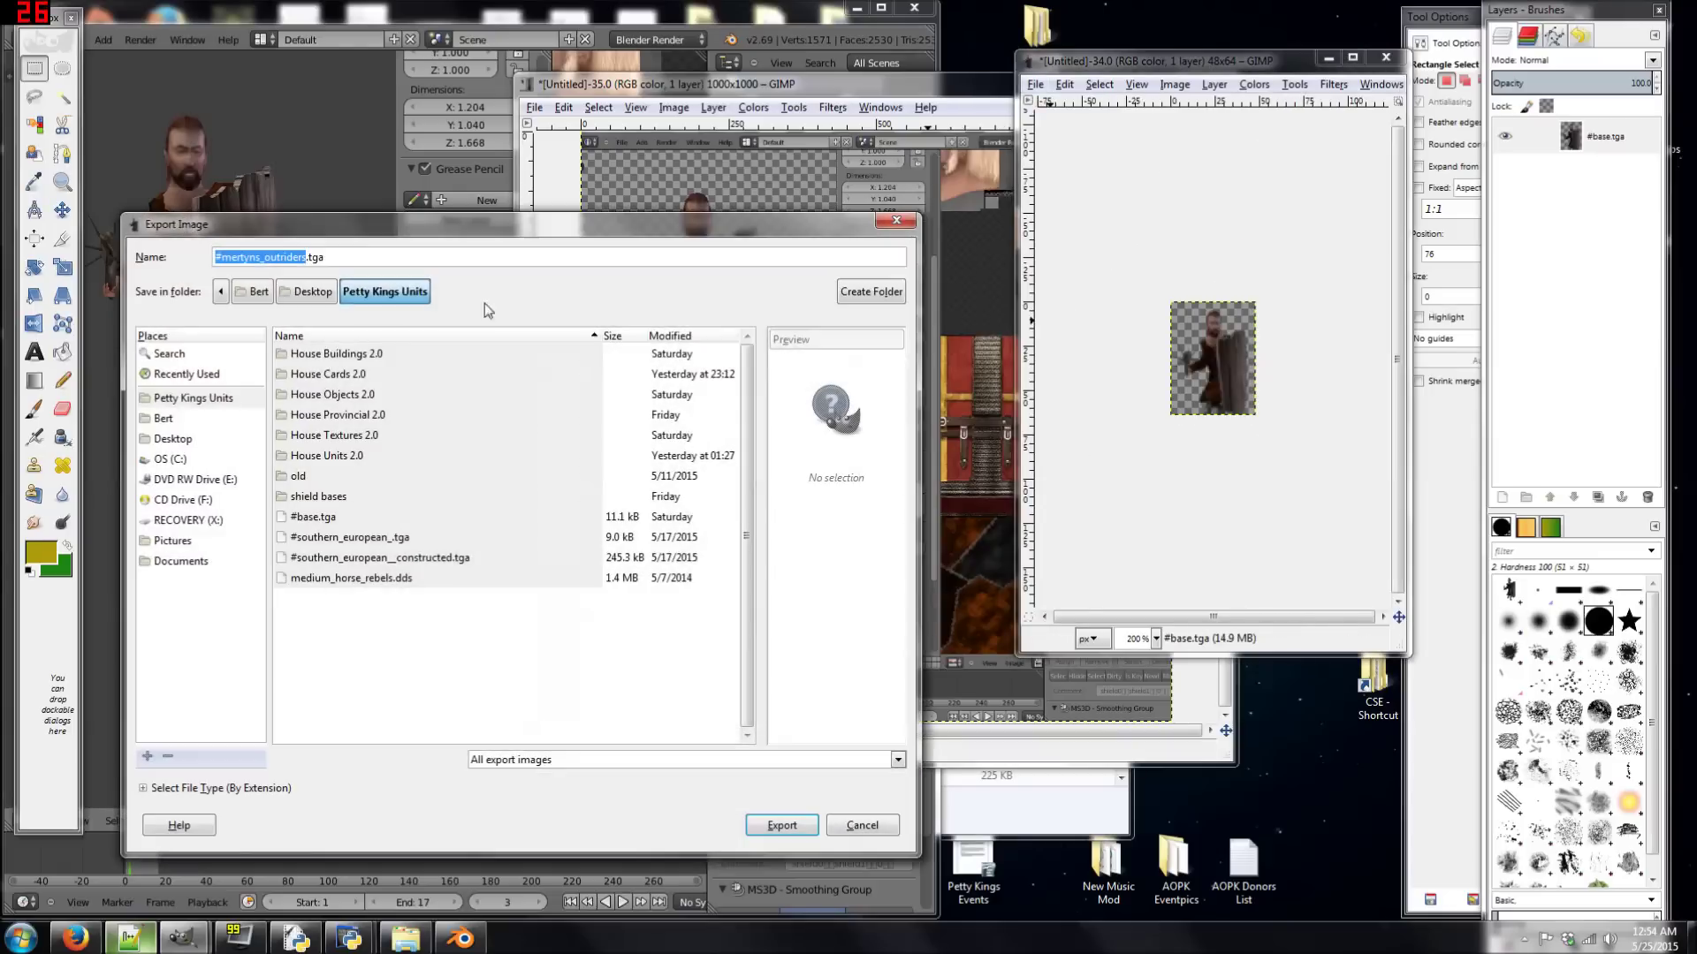
left_click(218, 257)
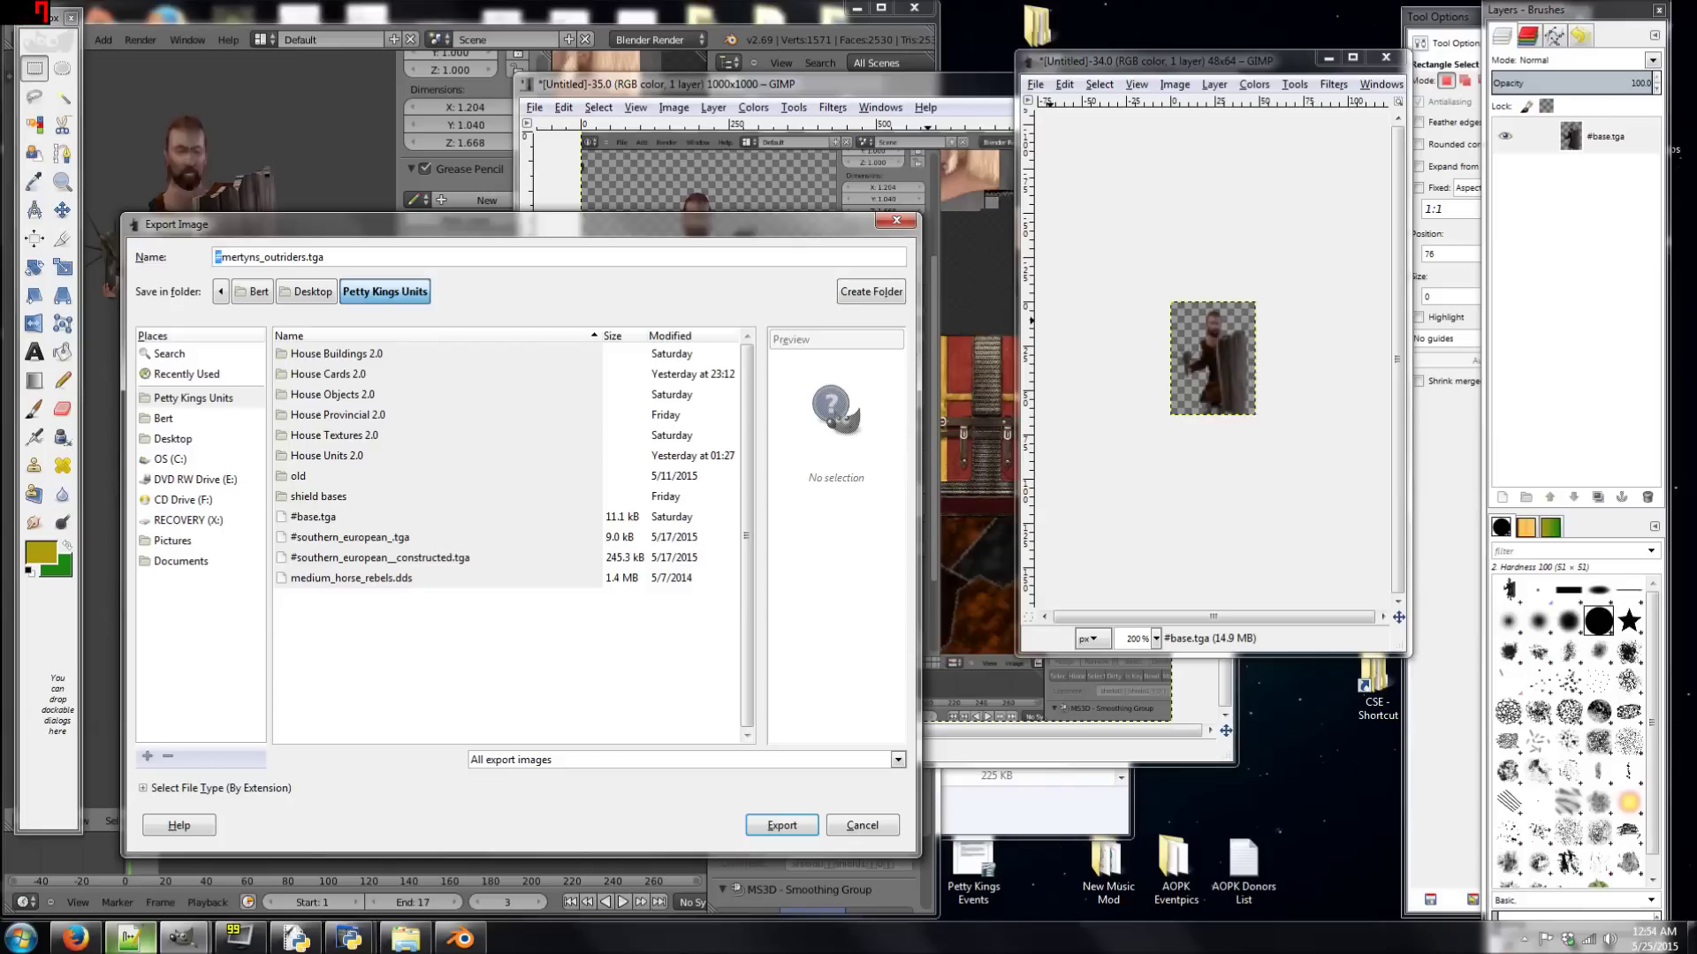
left_click_drag(220, 257, 306, 257)
type("painted_dogs")
left_click(779, 824)
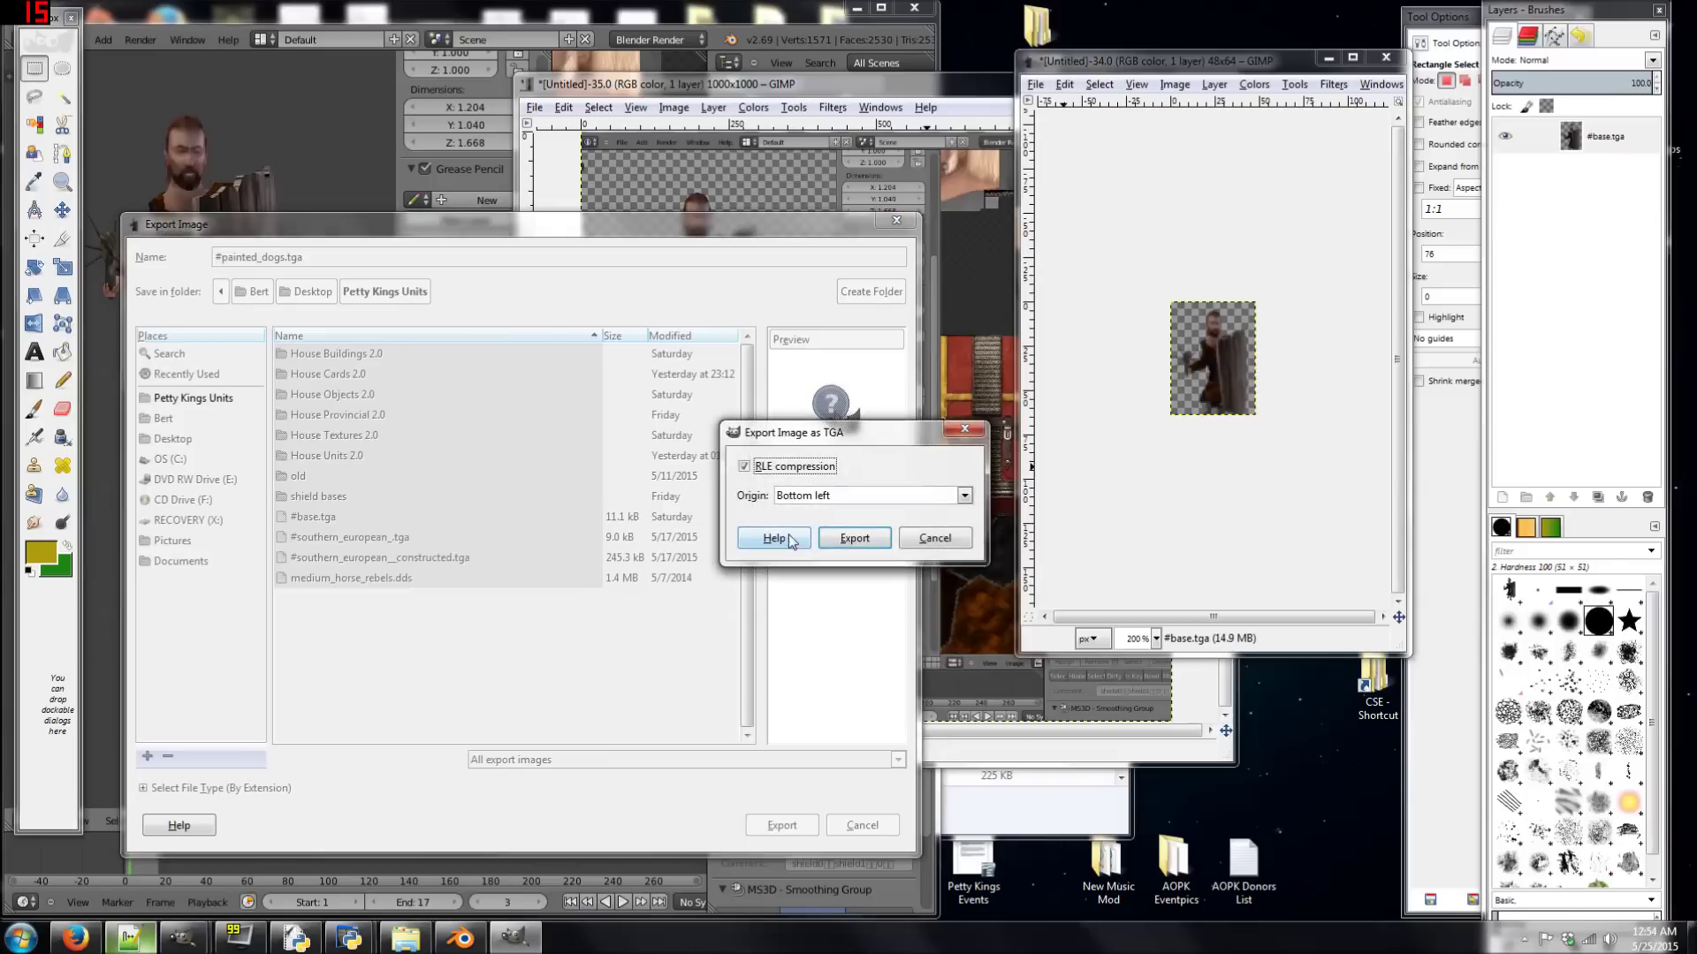
left_click(864, 541)
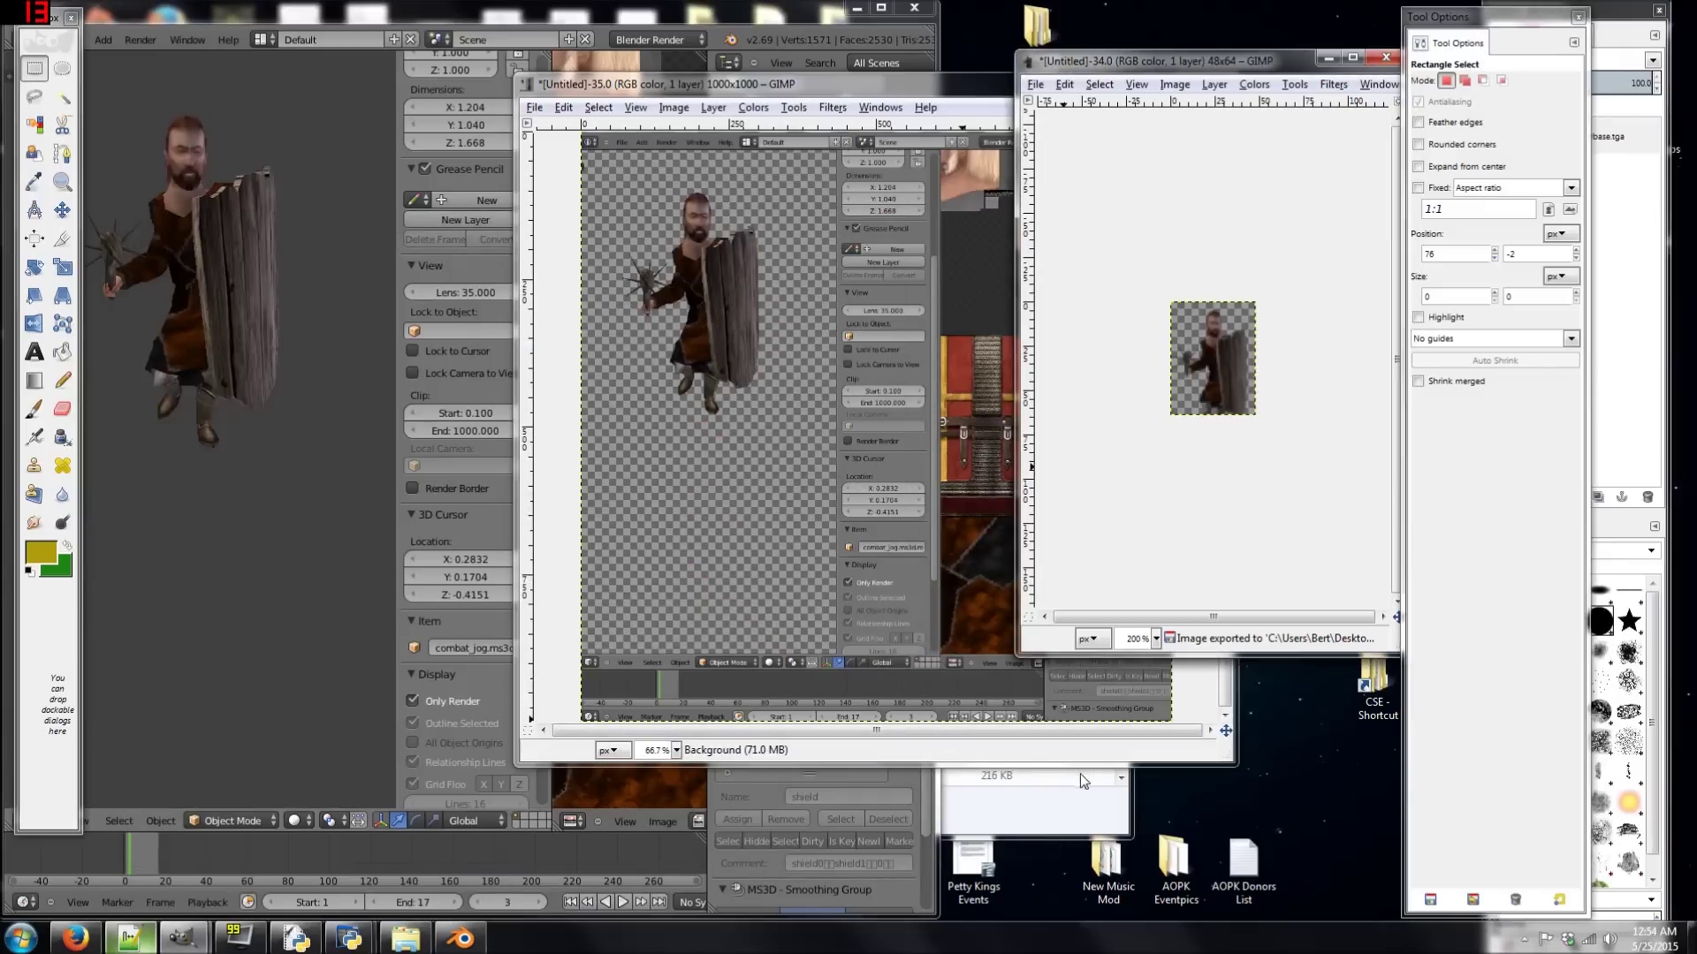
- Check that #painted_dogs appears in the Petty Kings Units folder
left_click(1090, 799)
scroll(862, 661, "up", 4)
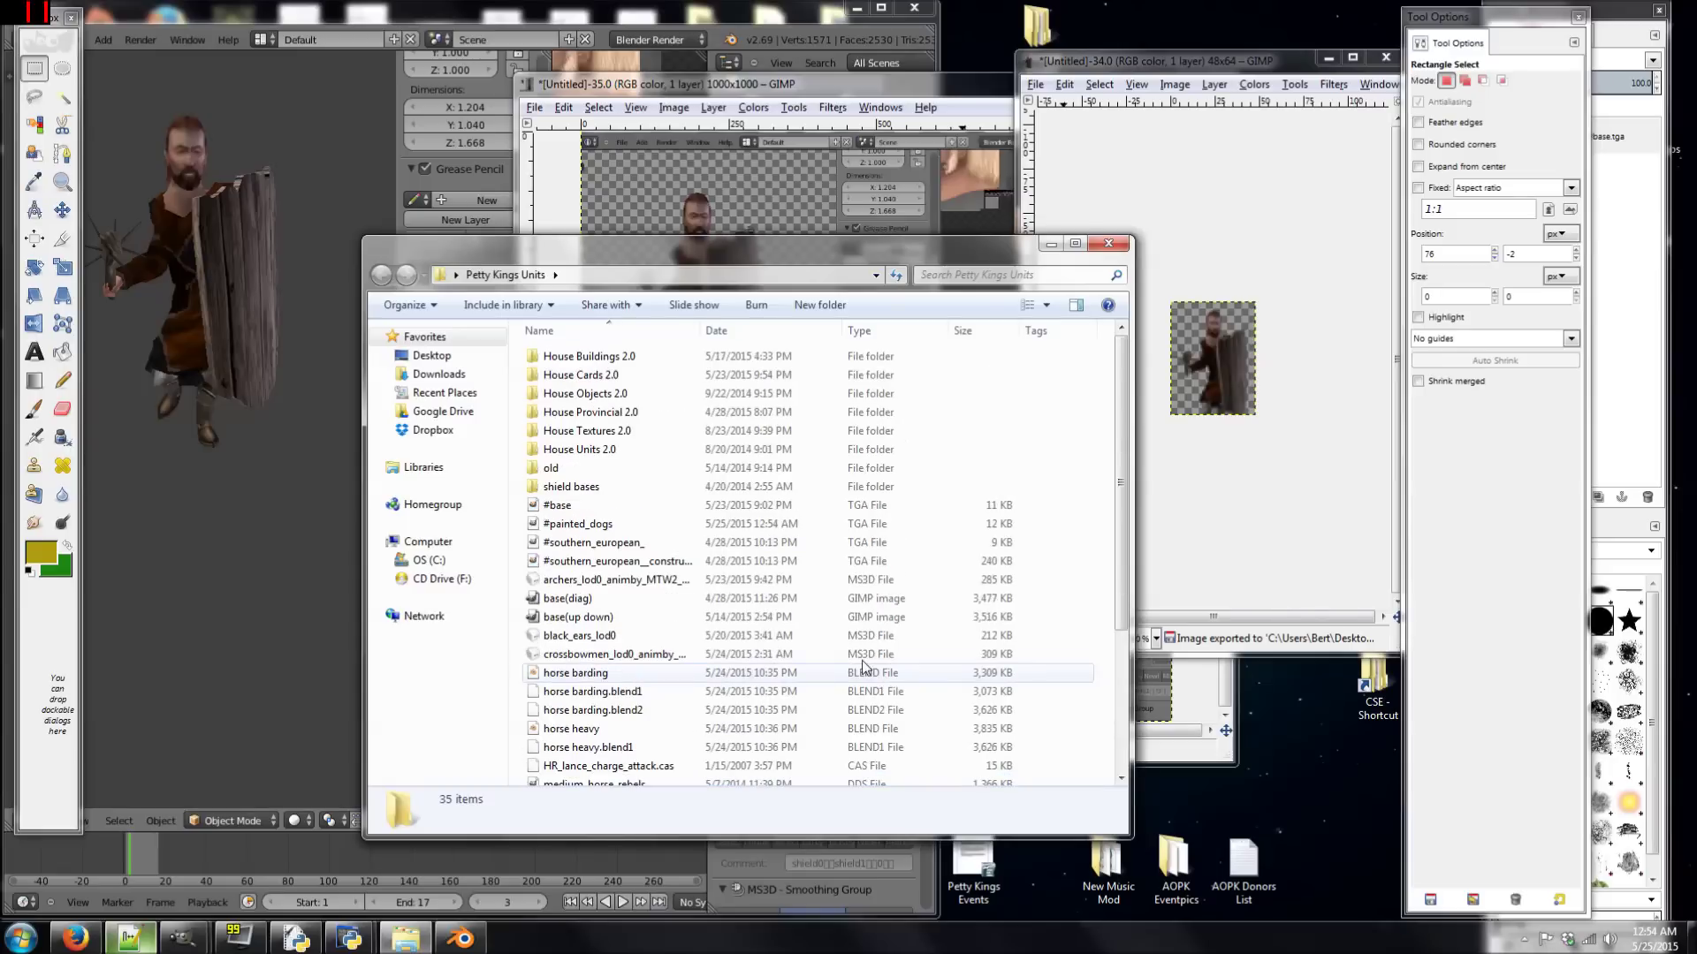
left_click(654, 527)
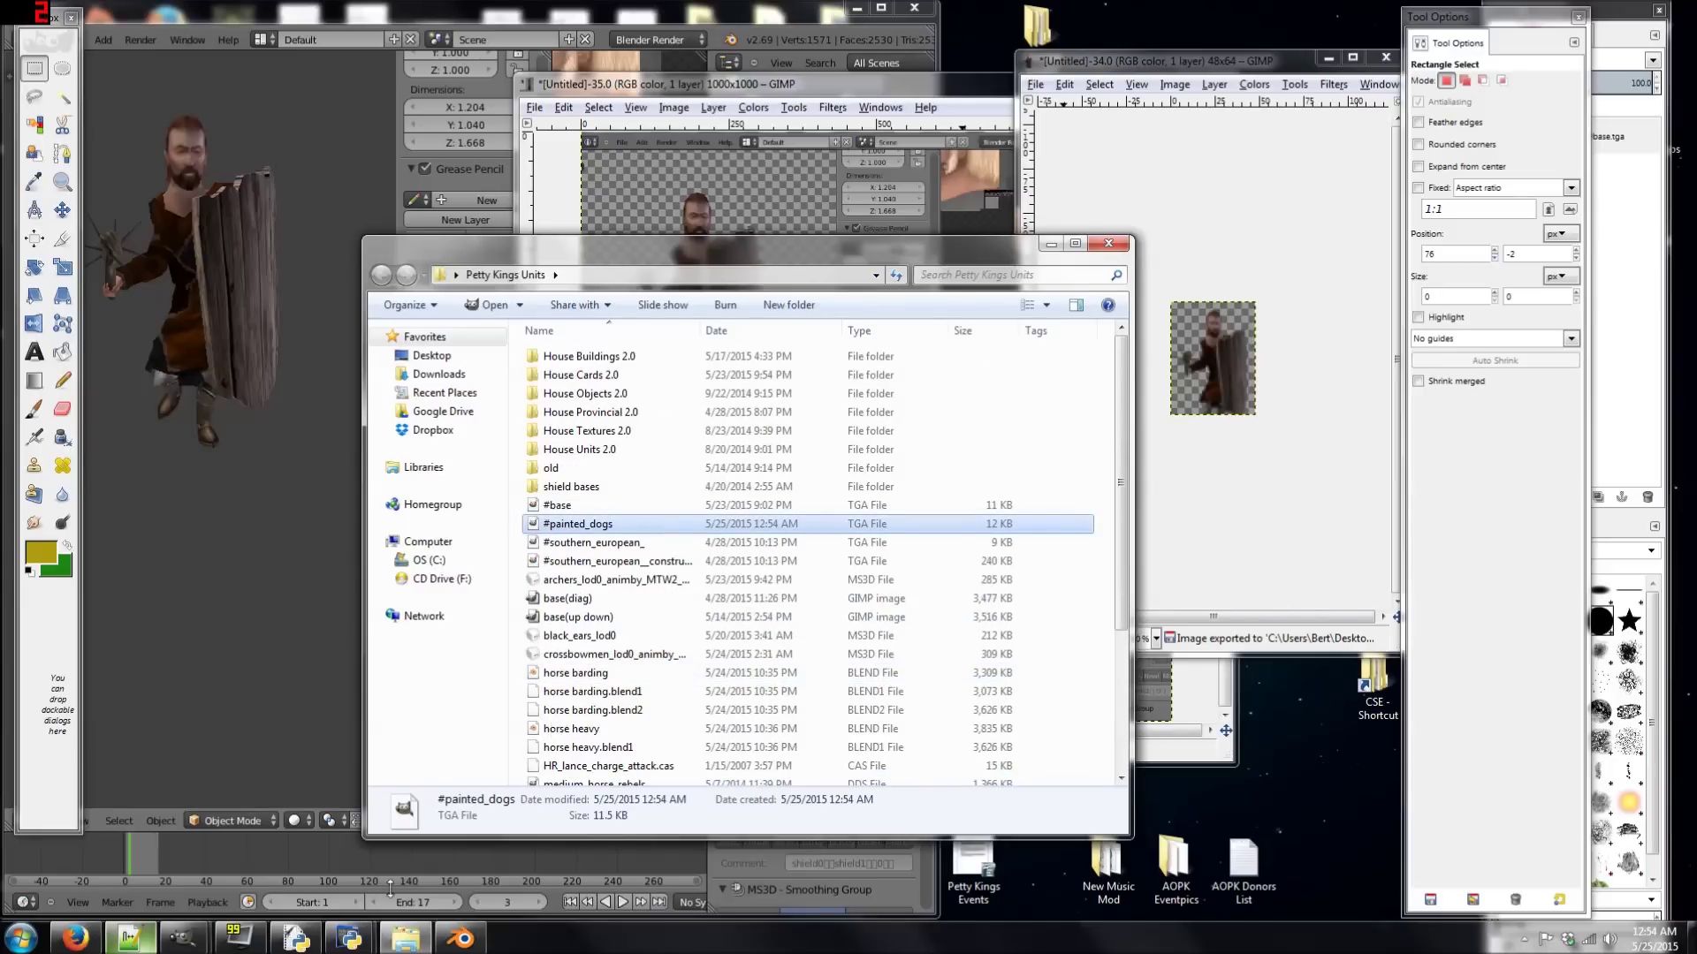
- Browse to data > ui > units > mercs, jump to #p files, then launch Age of Petty Kings
left_click(1691, 937)
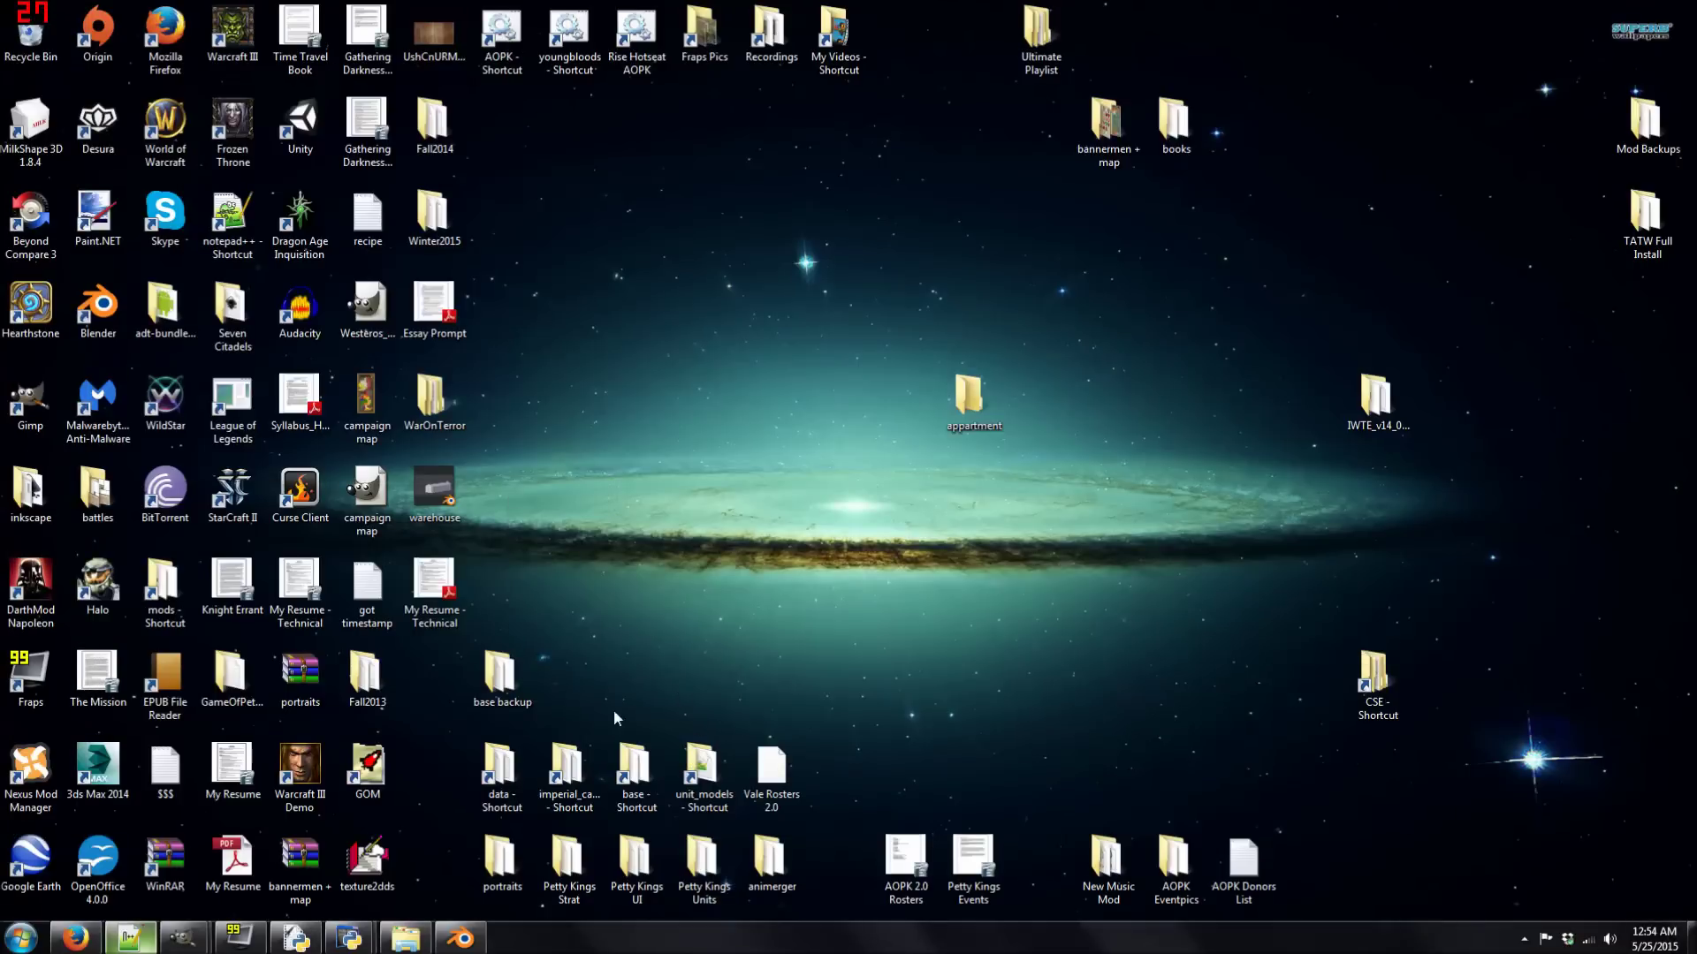
double_click(500, 767)
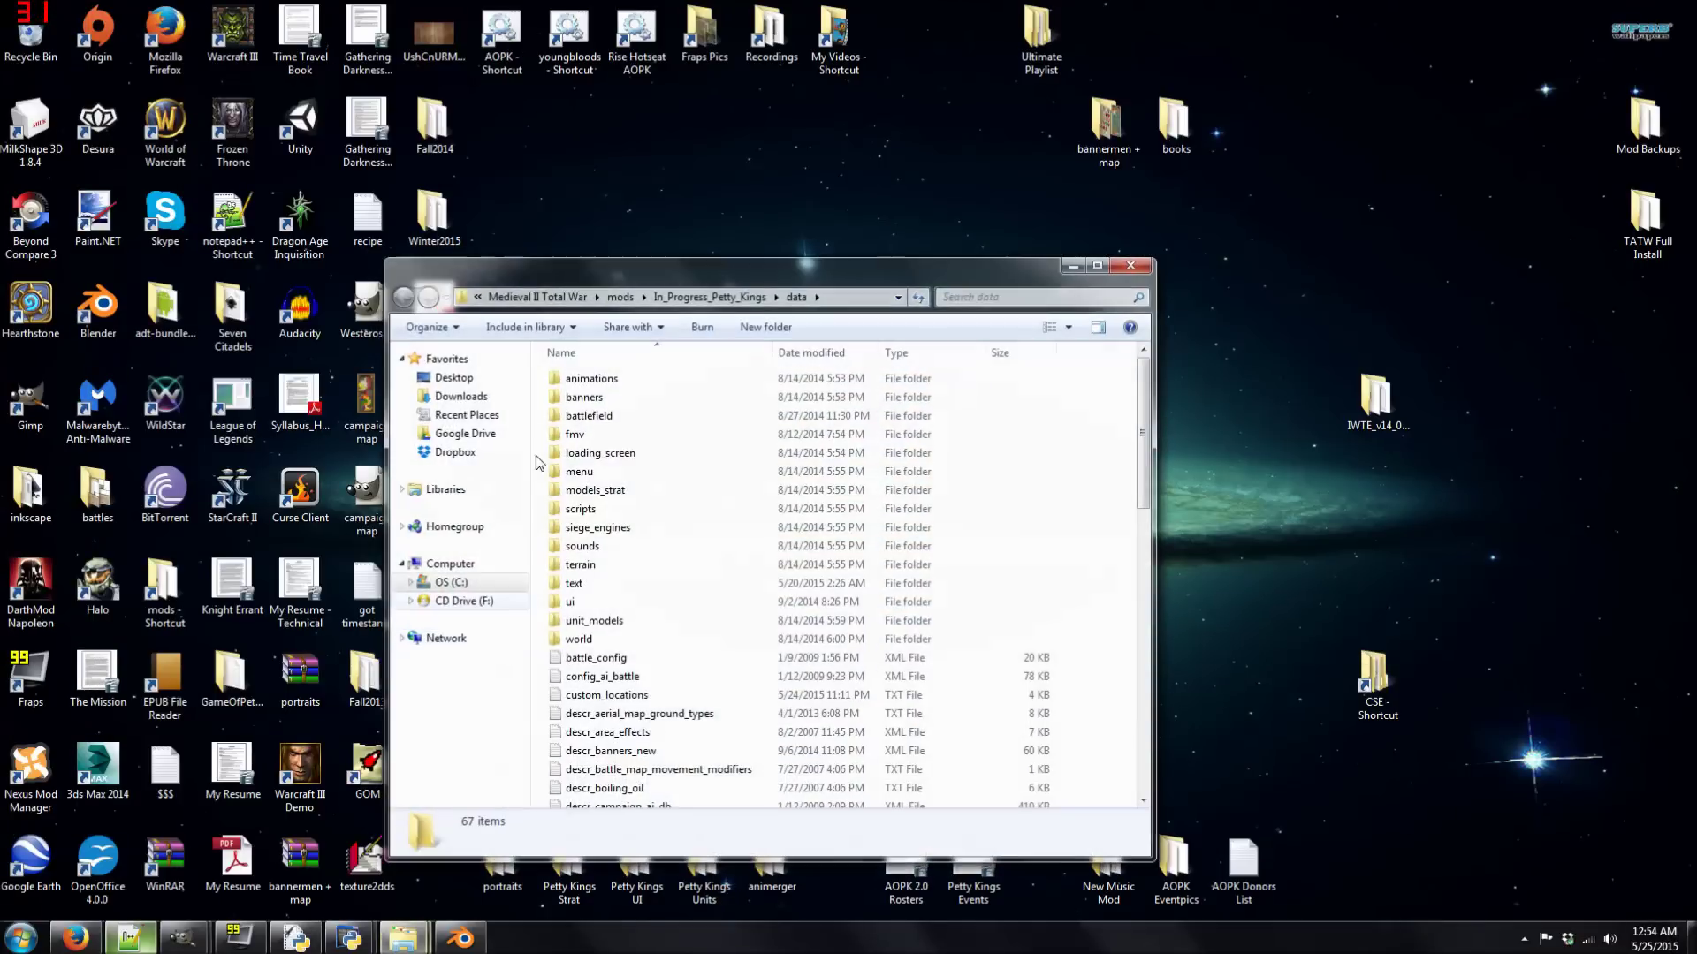
double_click(606, 601)
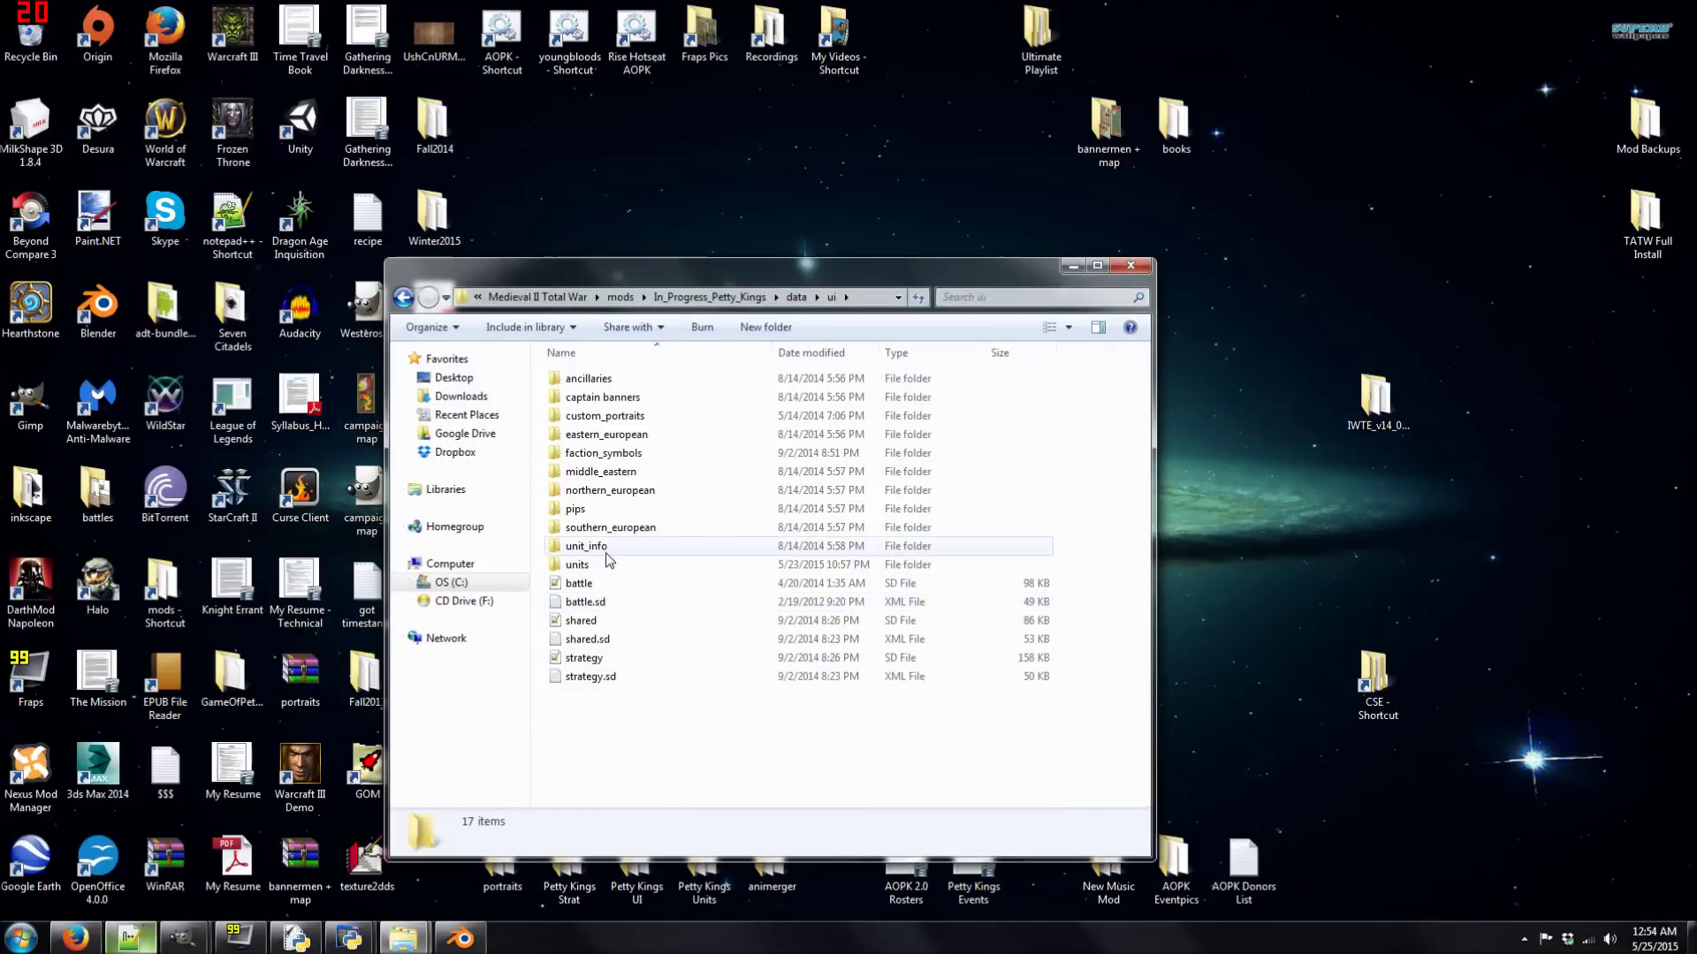
double_click(608, 565)
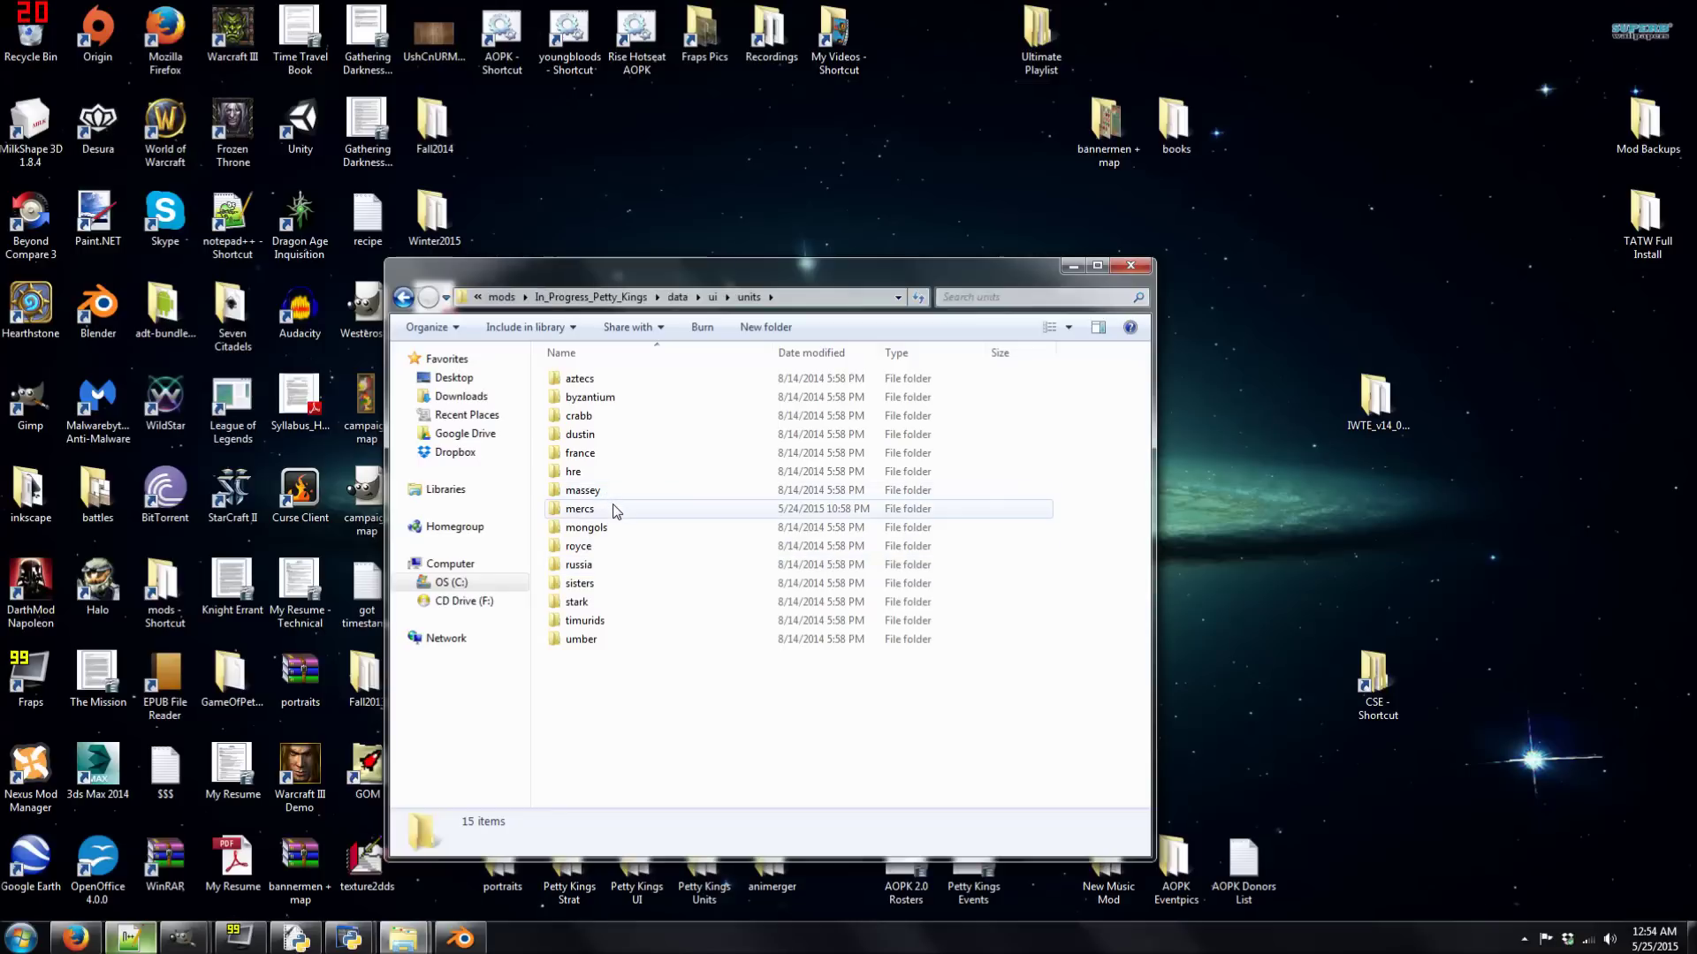
double_click(580, 509)
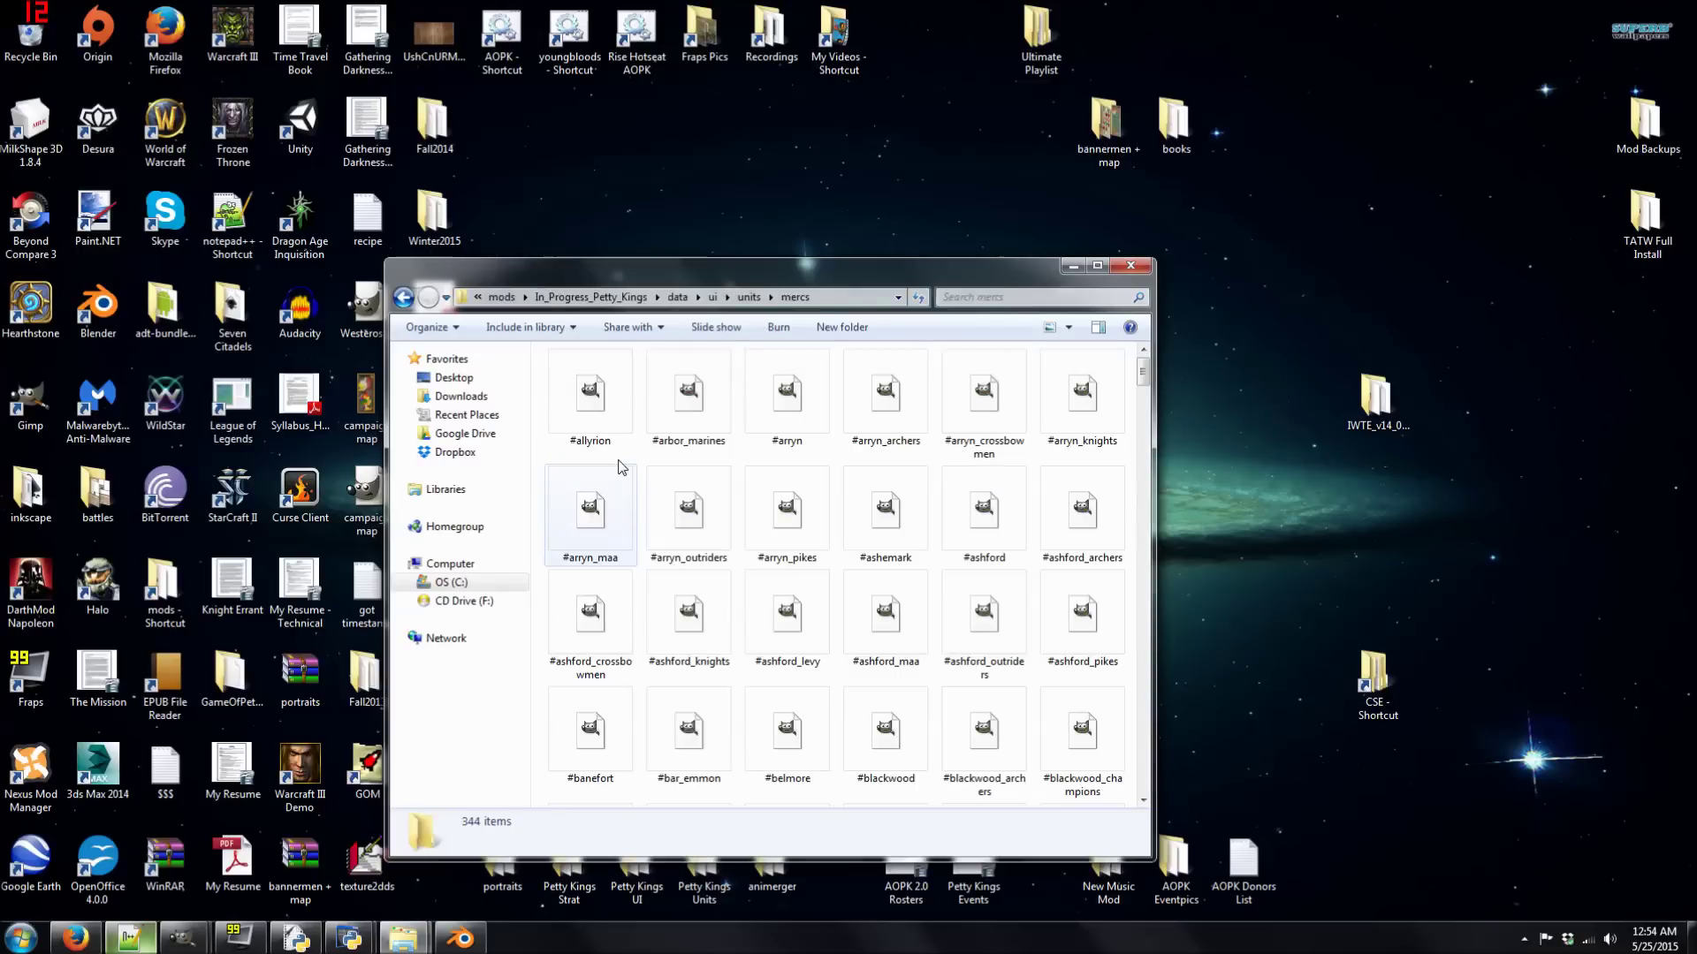
type("#p")
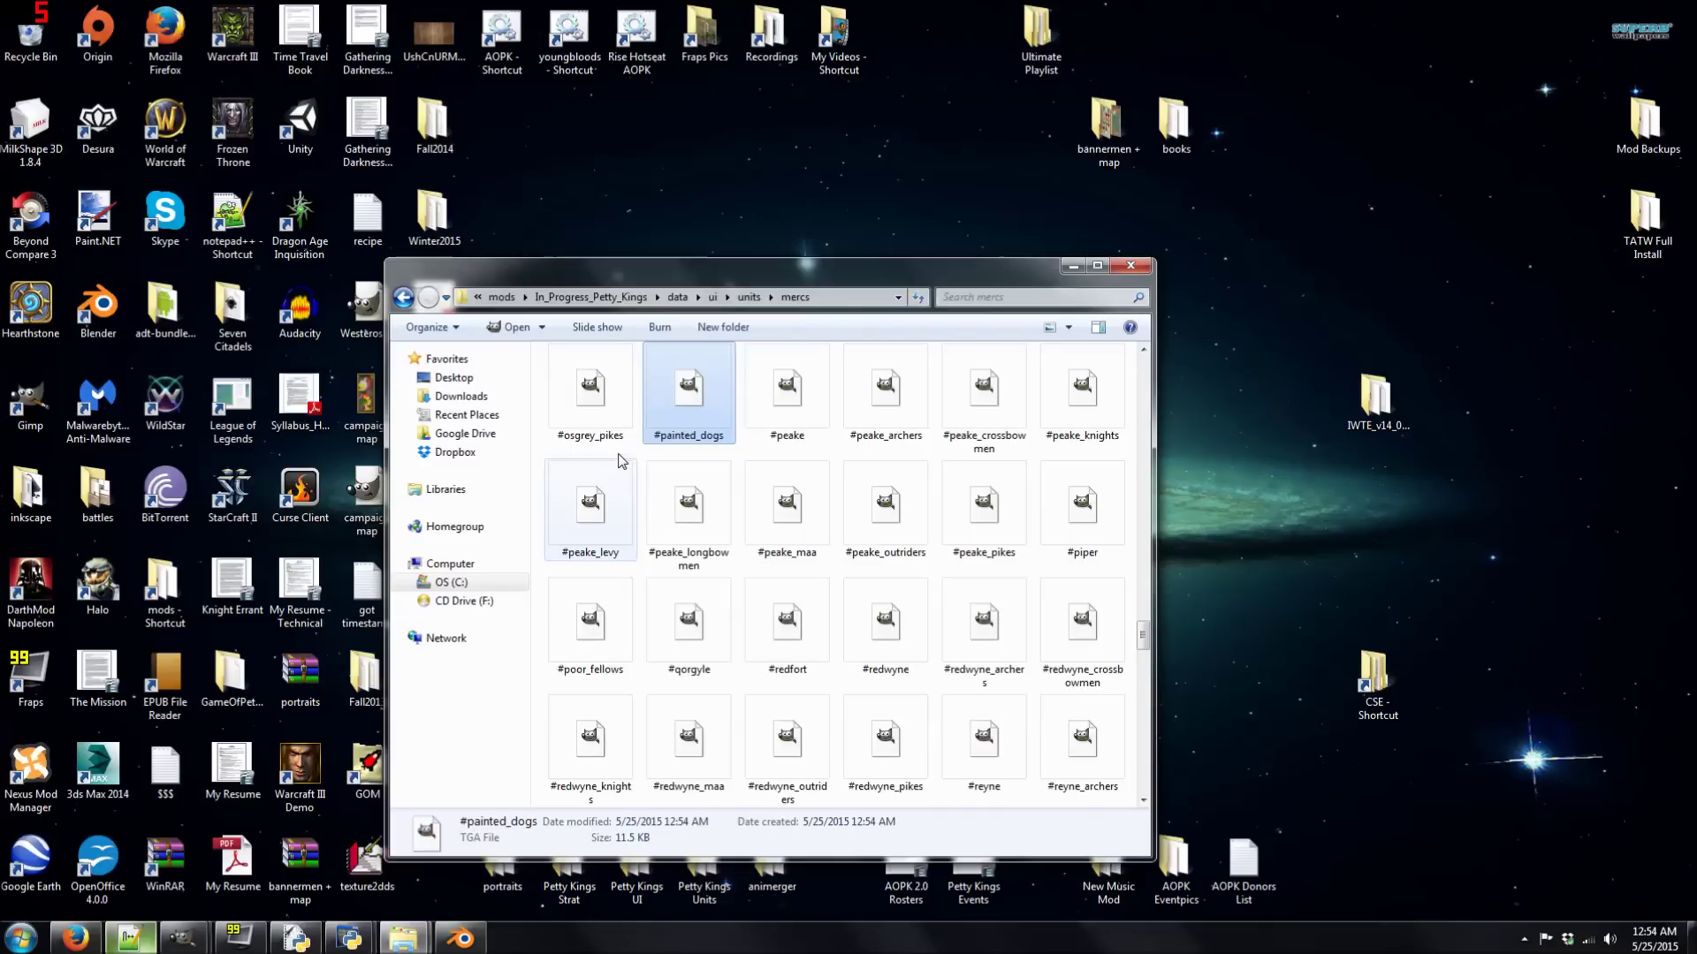
double_click(502, 35)
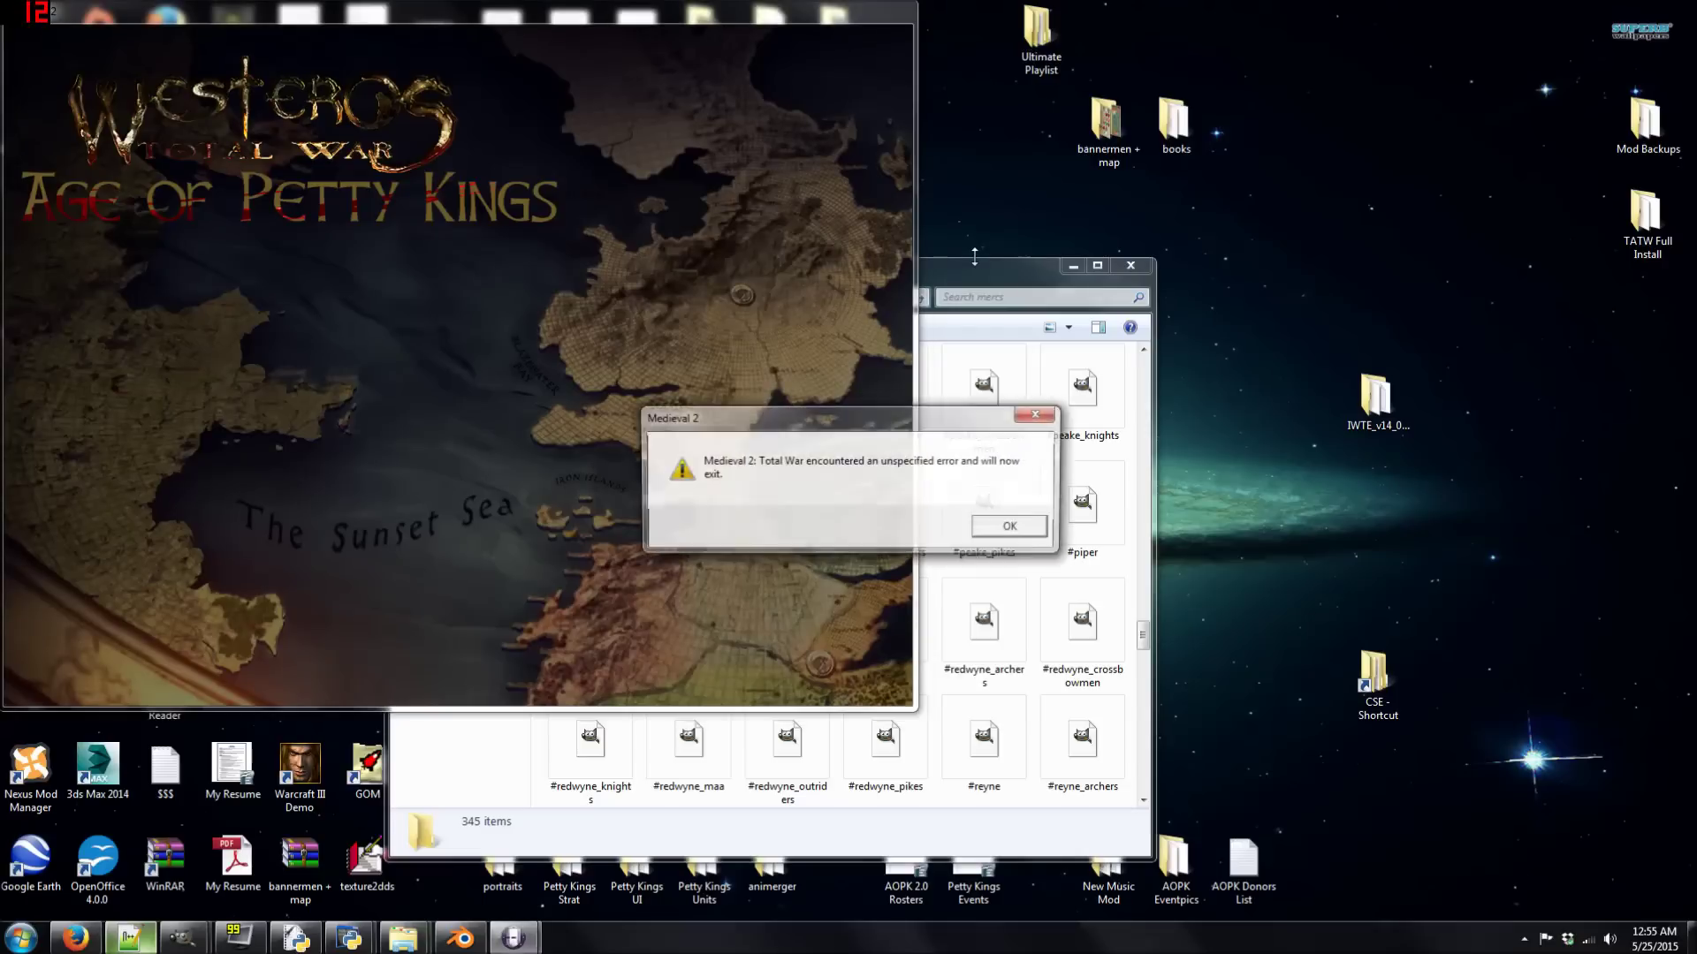
- Dismiss the error, relaunch the mod and start a Custom Battle on The Wall map
left_click(1027, 531)
double_click(514, 38)
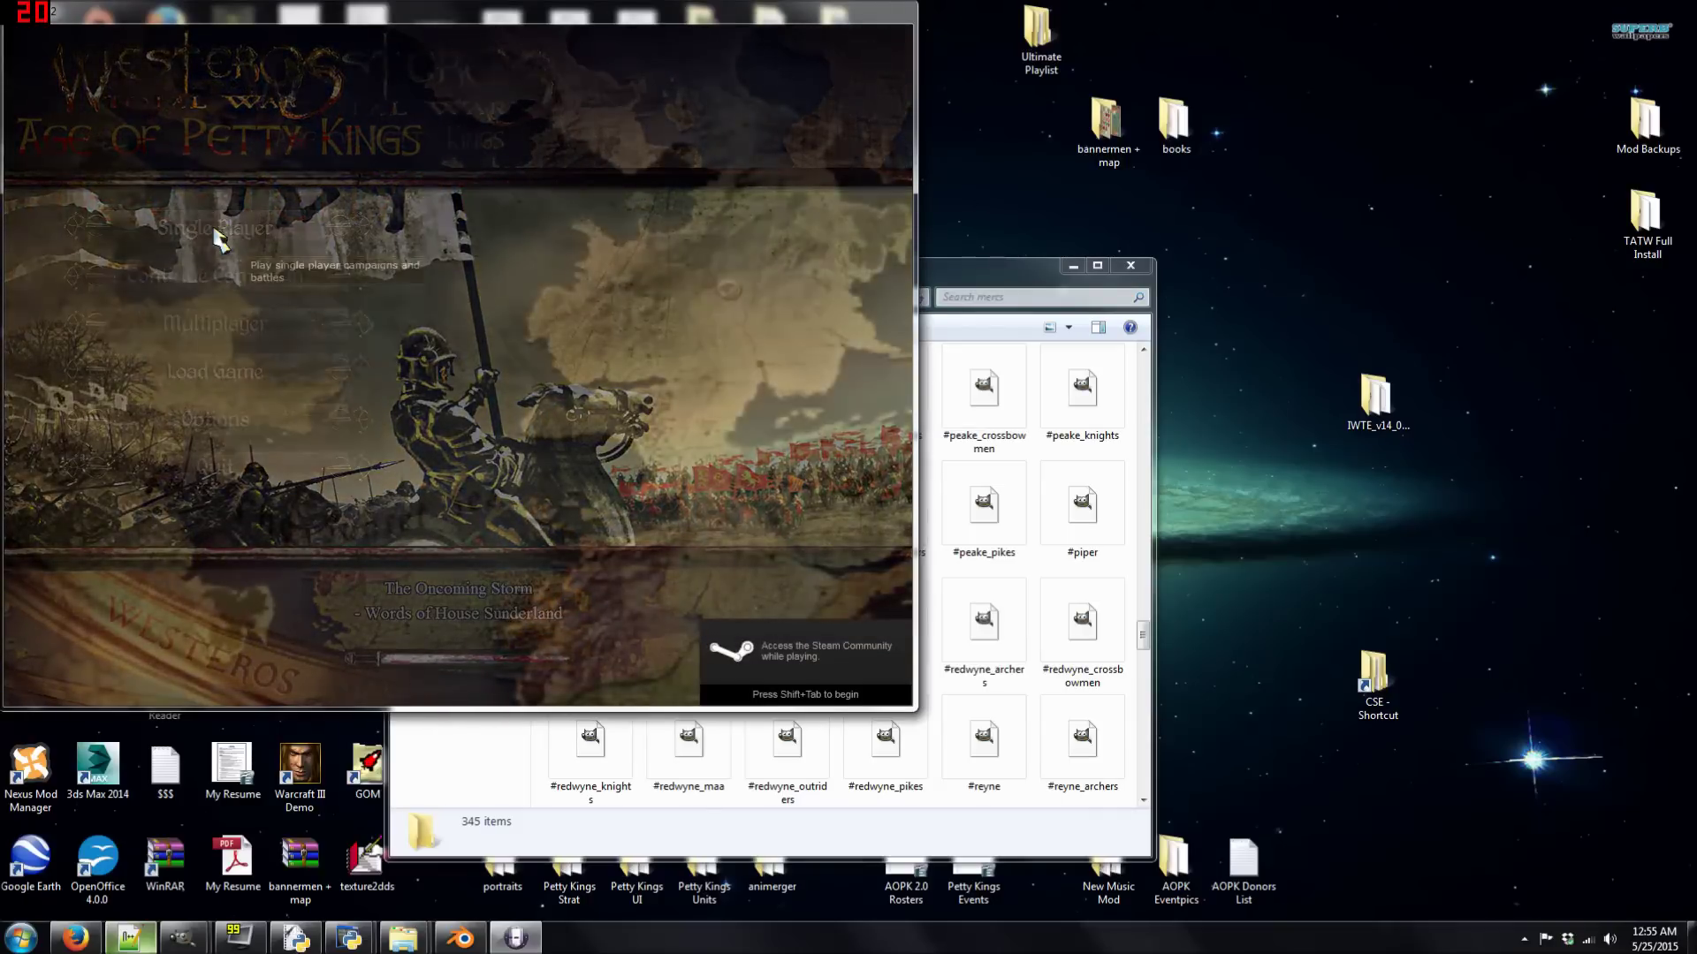
left_click(219, 231)
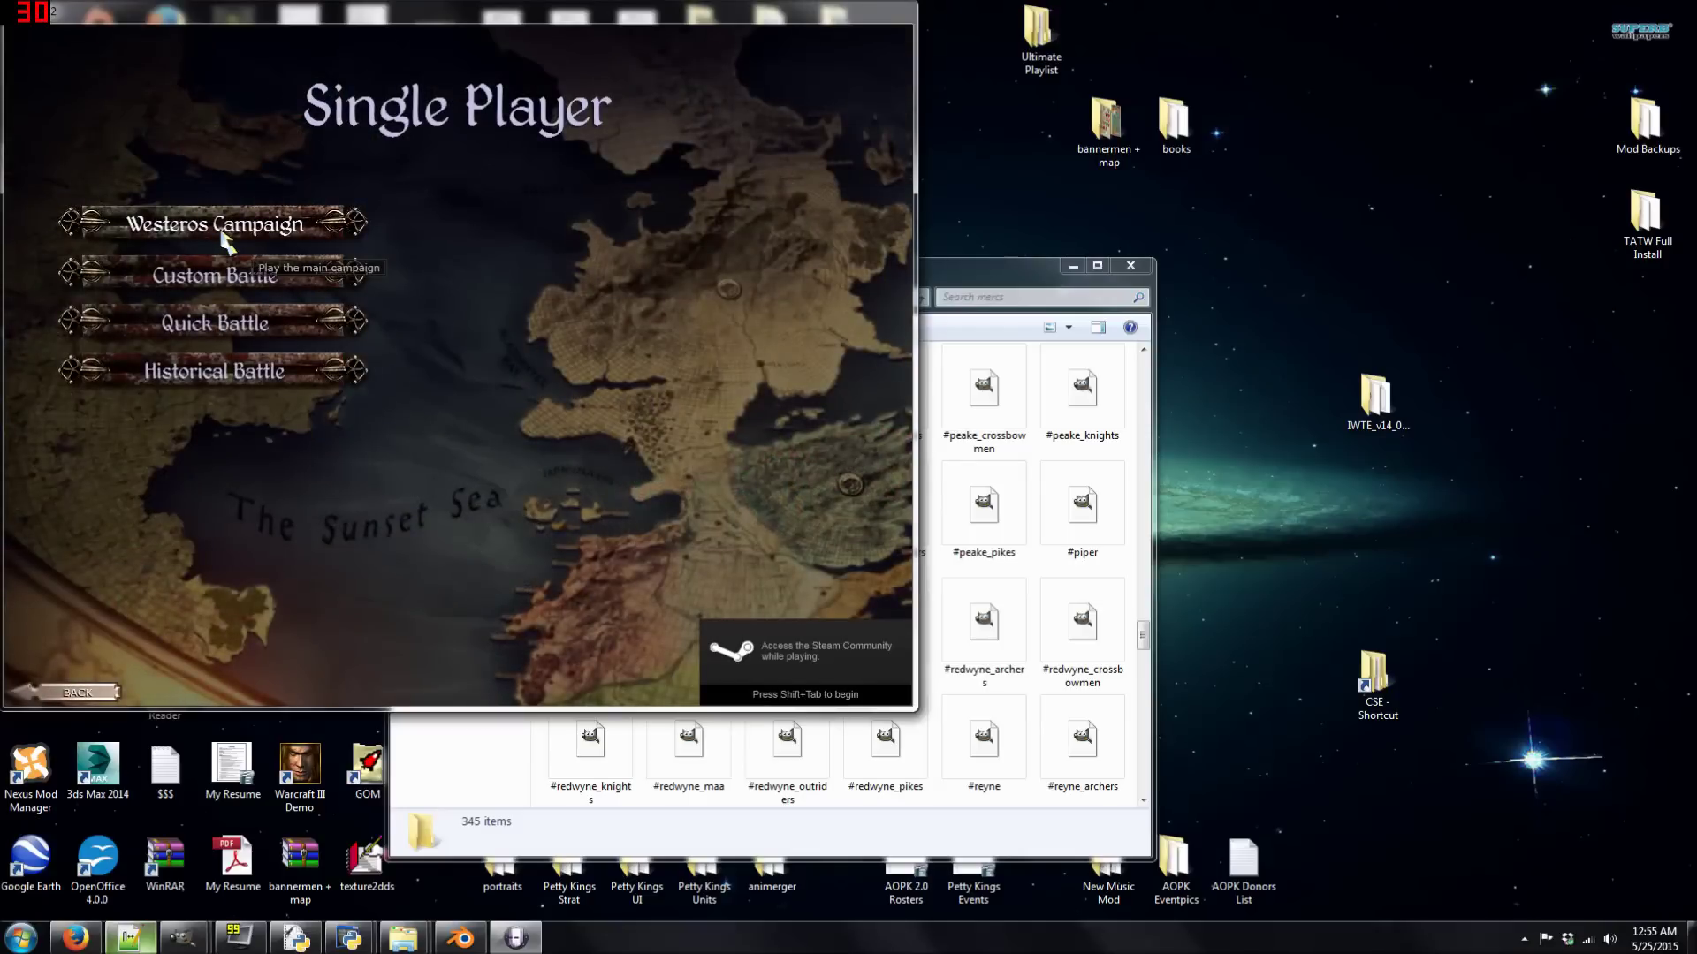
left_click(235, 281)
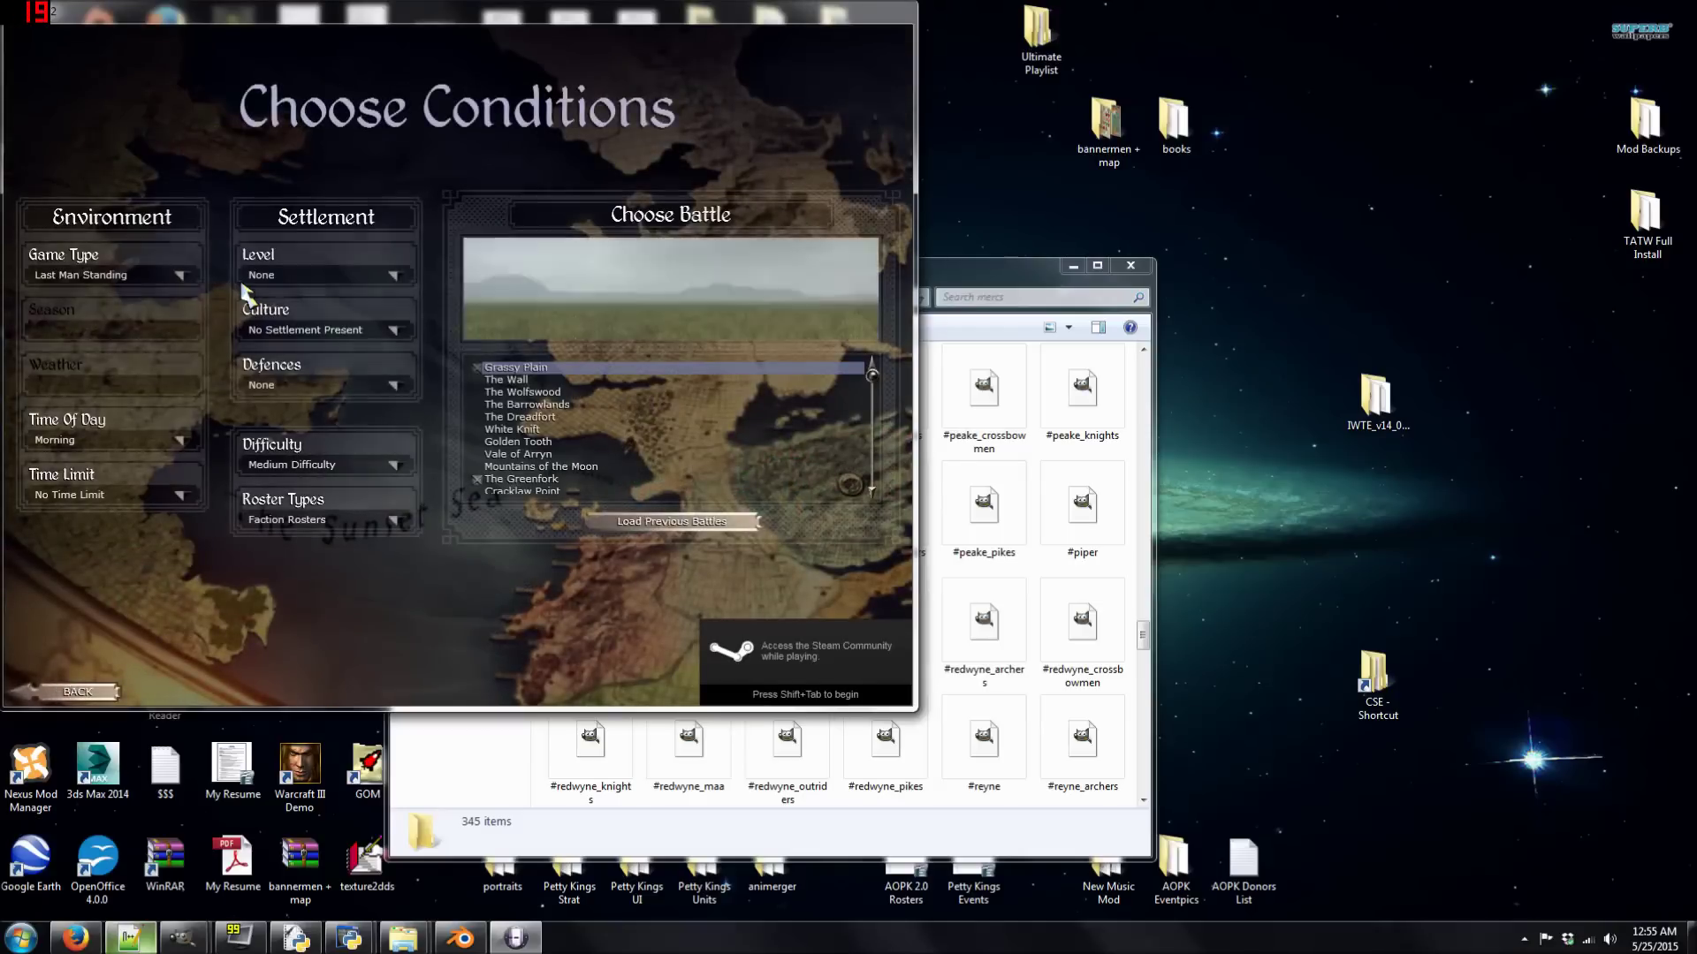
left_click(594, 380)
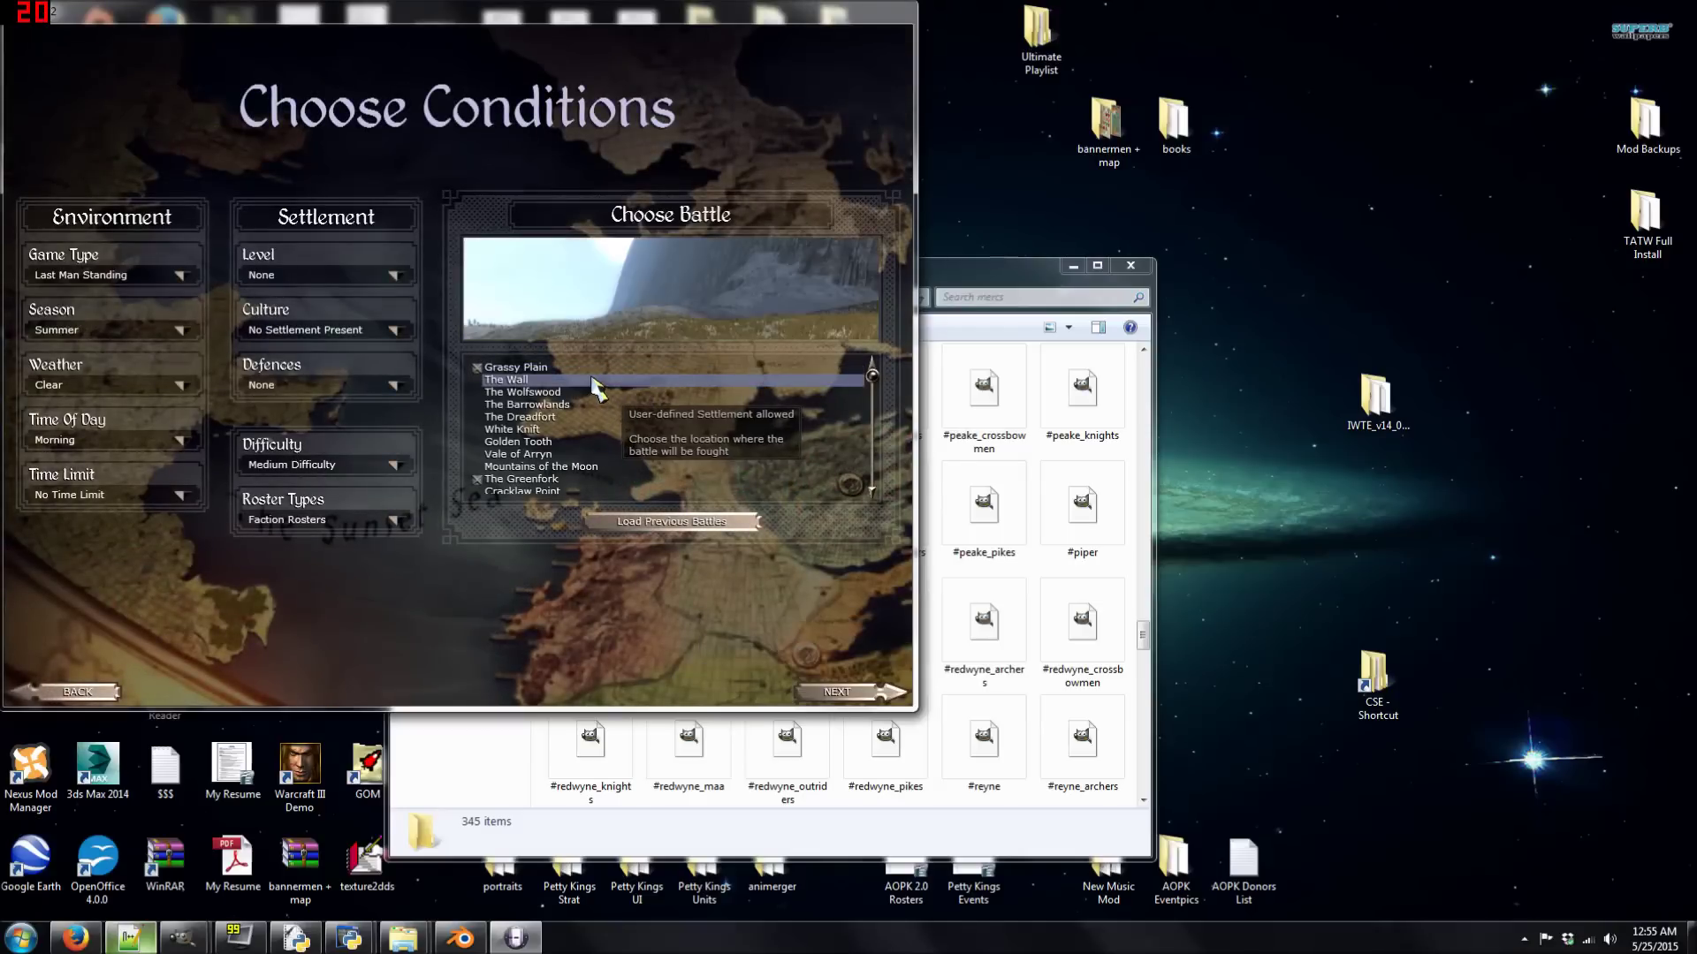
left_click(838, 693)
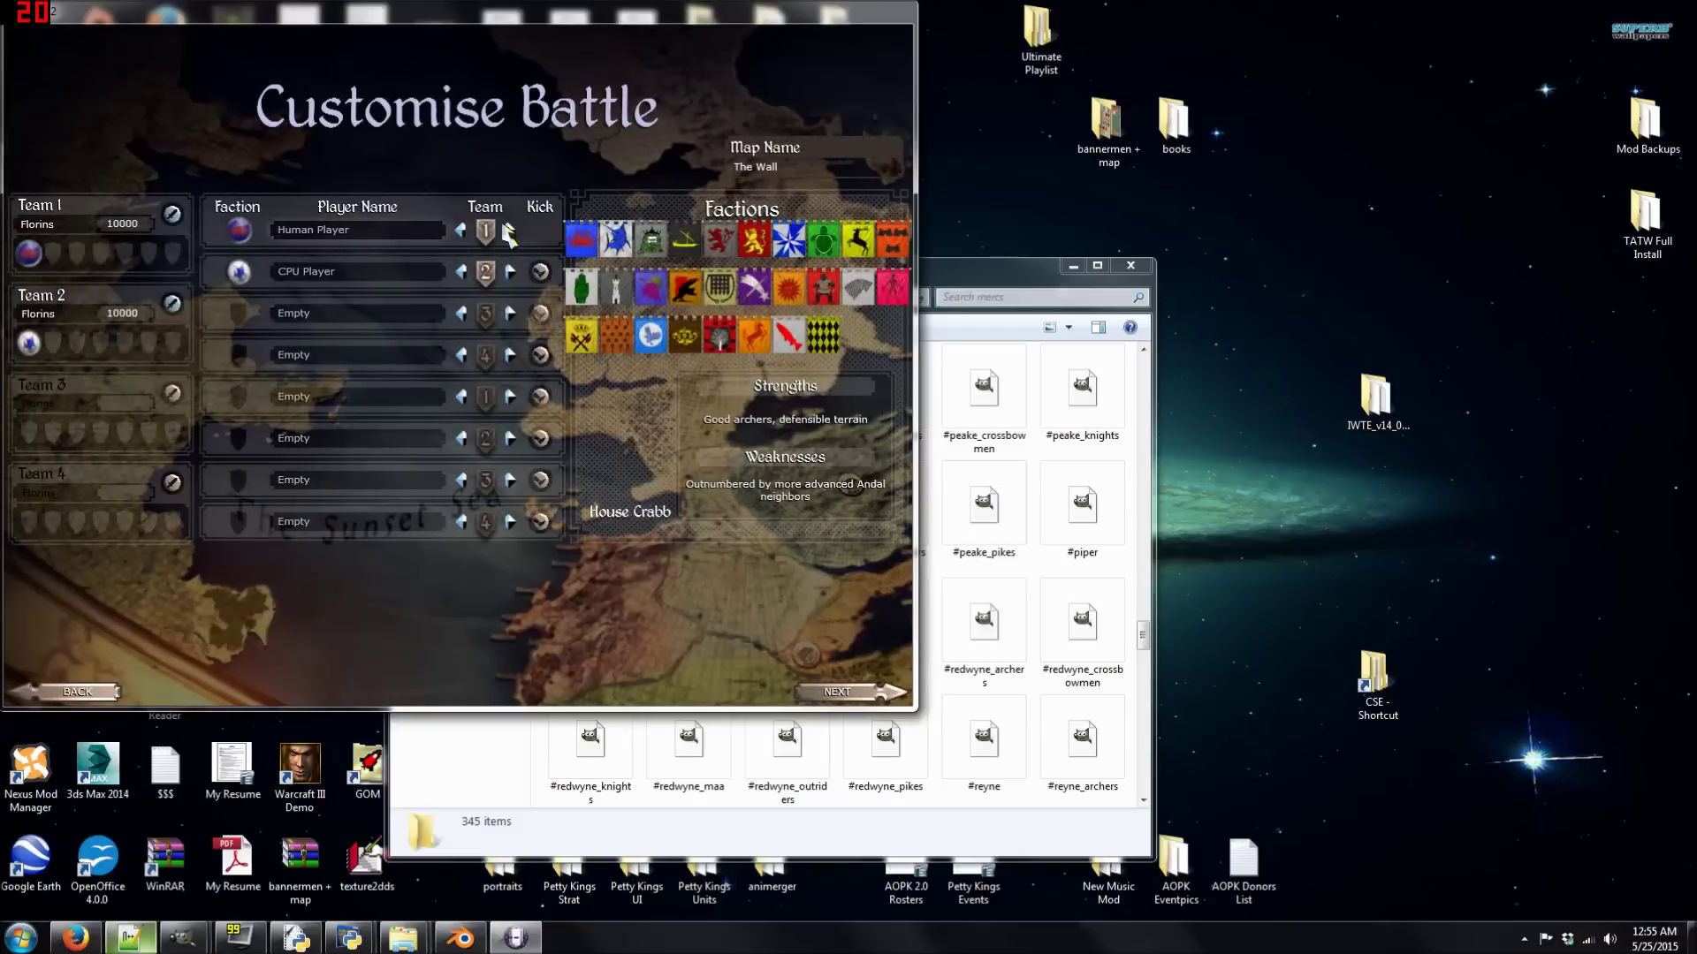
- Put the human player on team 2 as House Durrandon
left_click(510, 231)
left_click(462, 272)
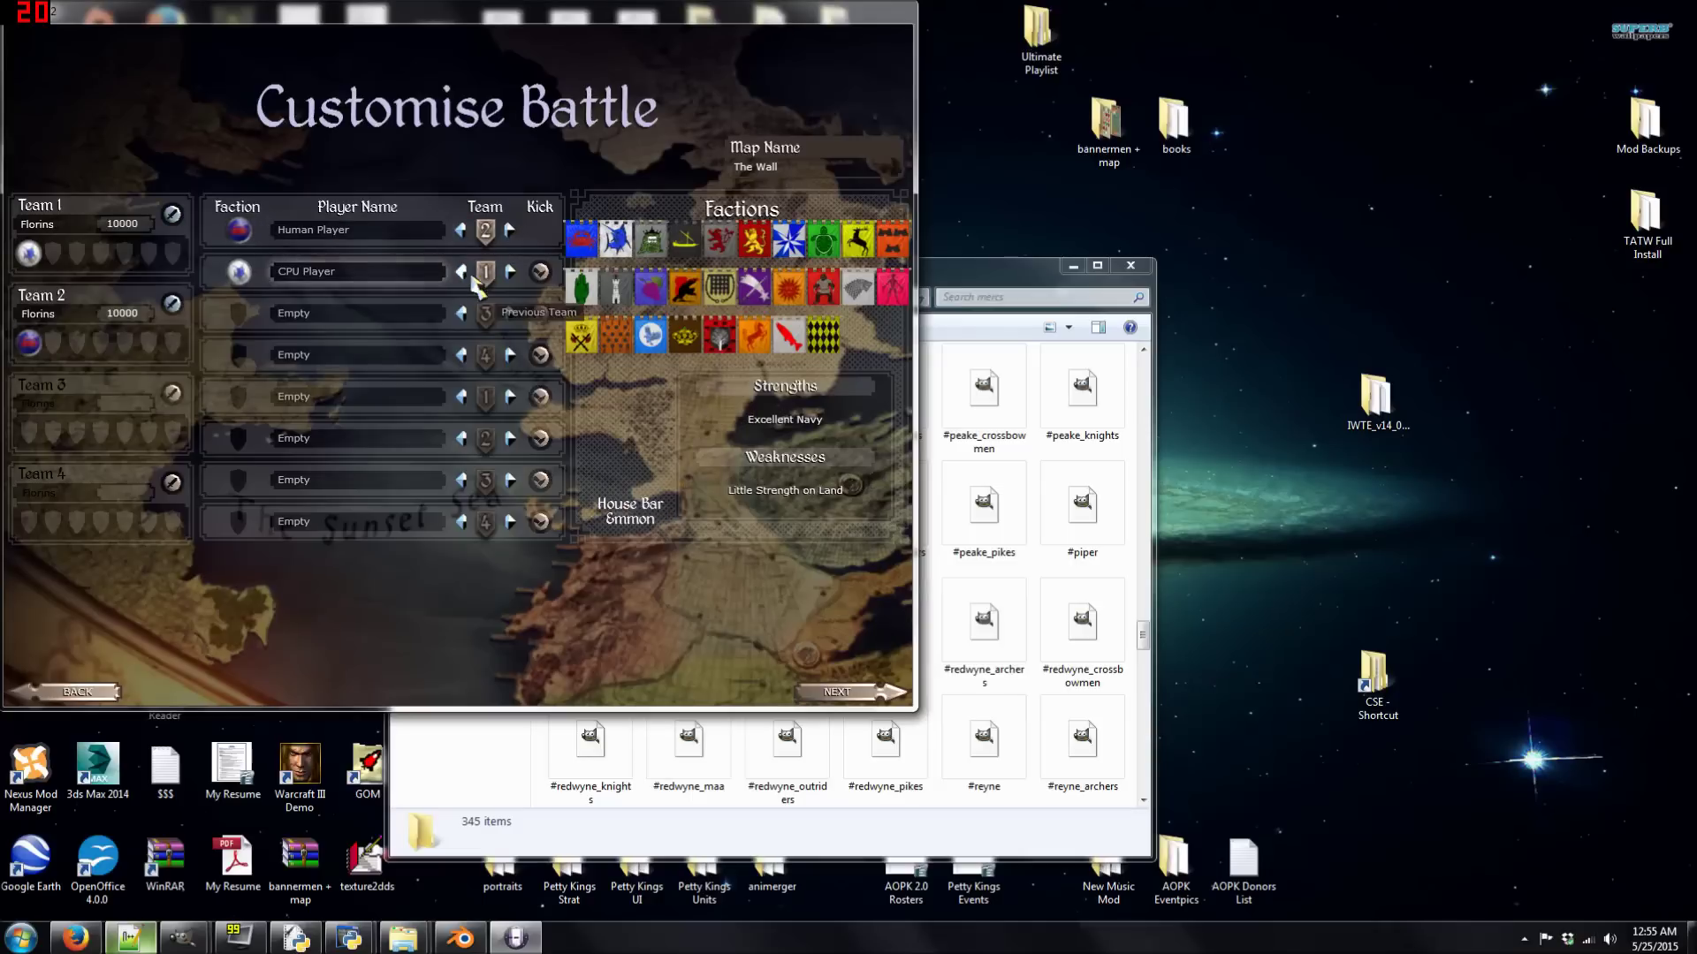
left_click(391, 235)
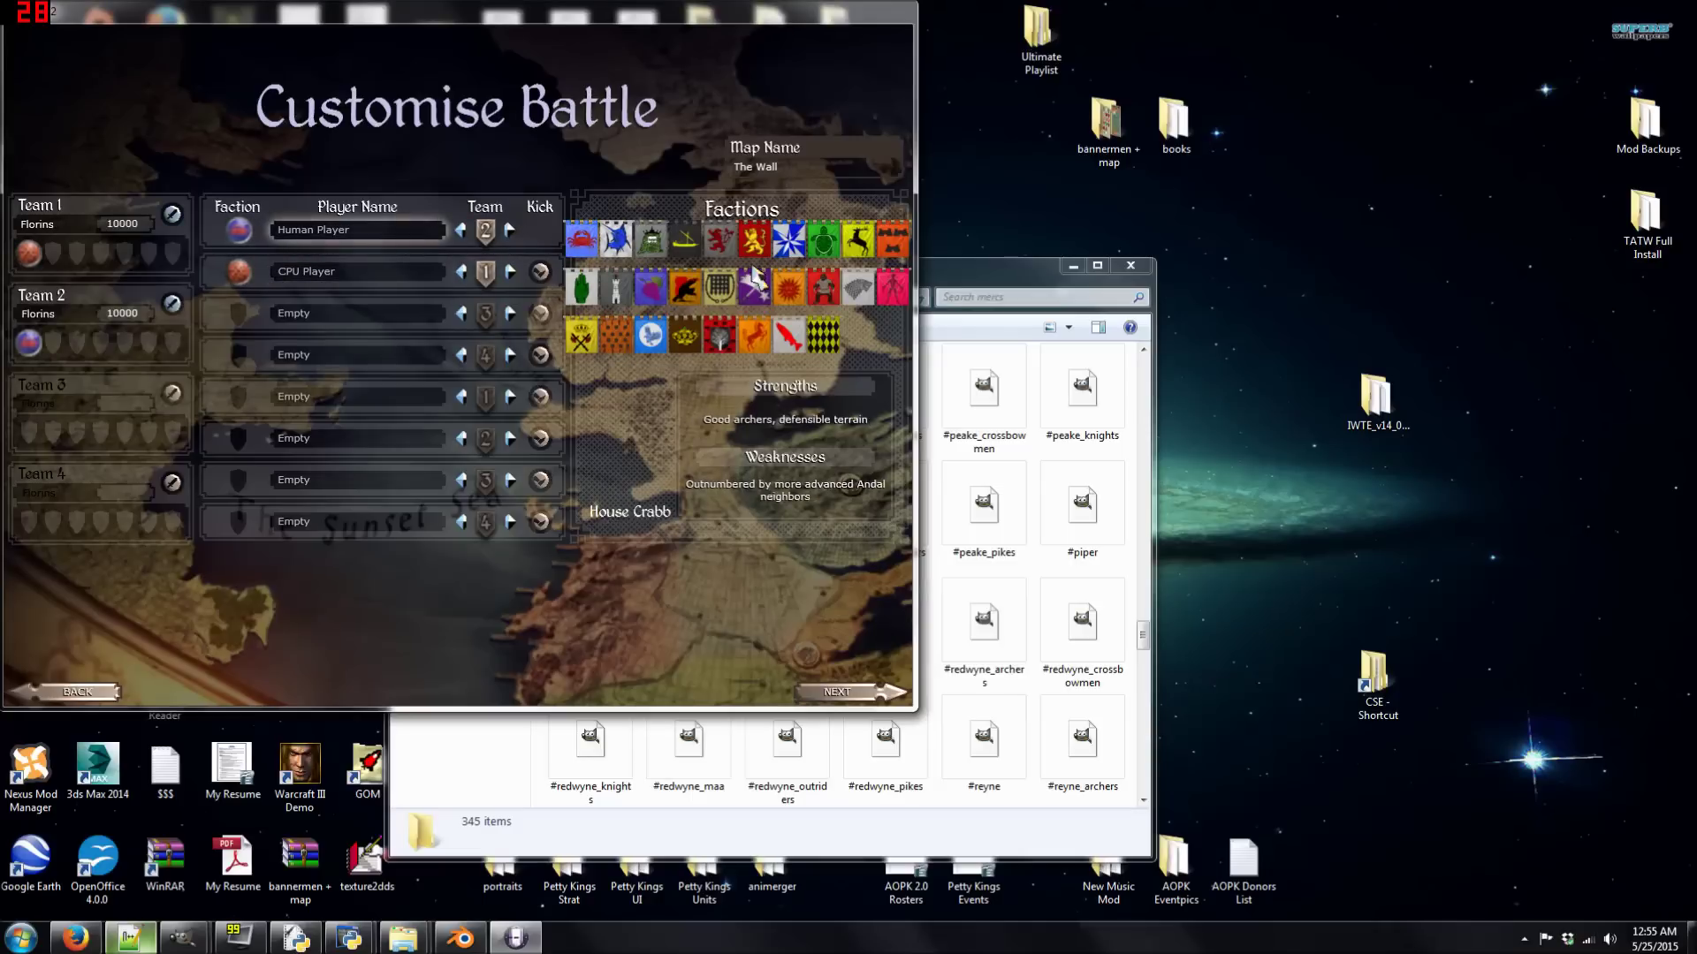
left_click(853, 245)
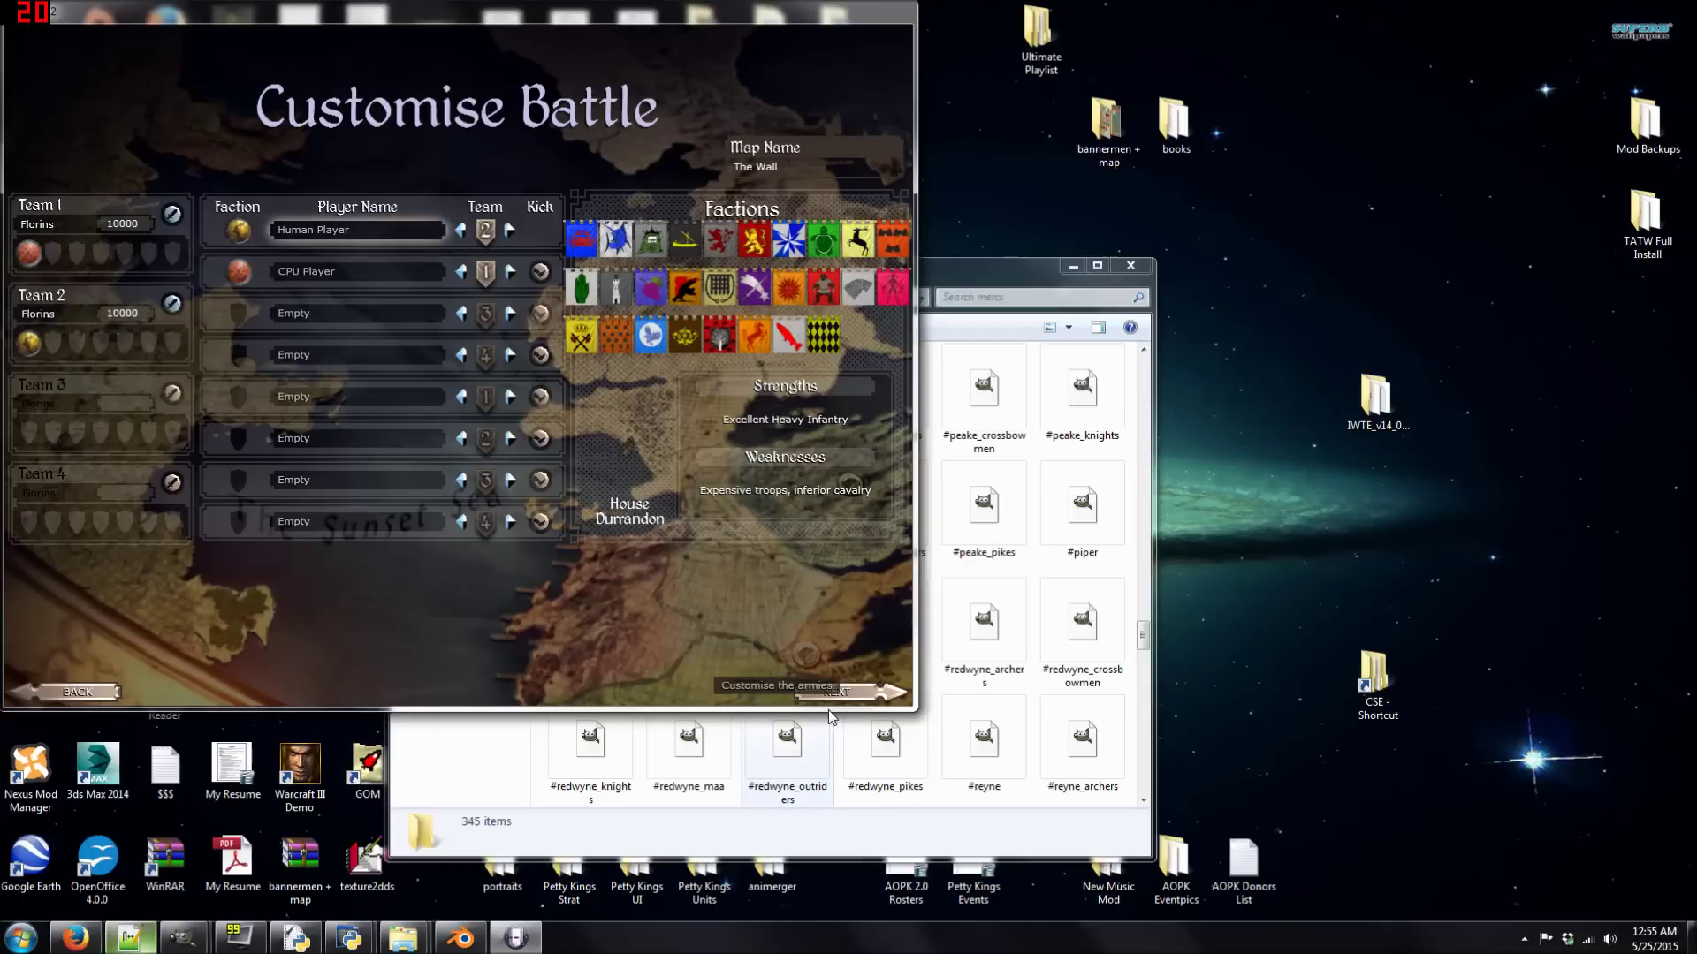
- Go back to Choose Conditions and open the Roster Types dropdown, still on Faction Rosters
left_click(93, 692)
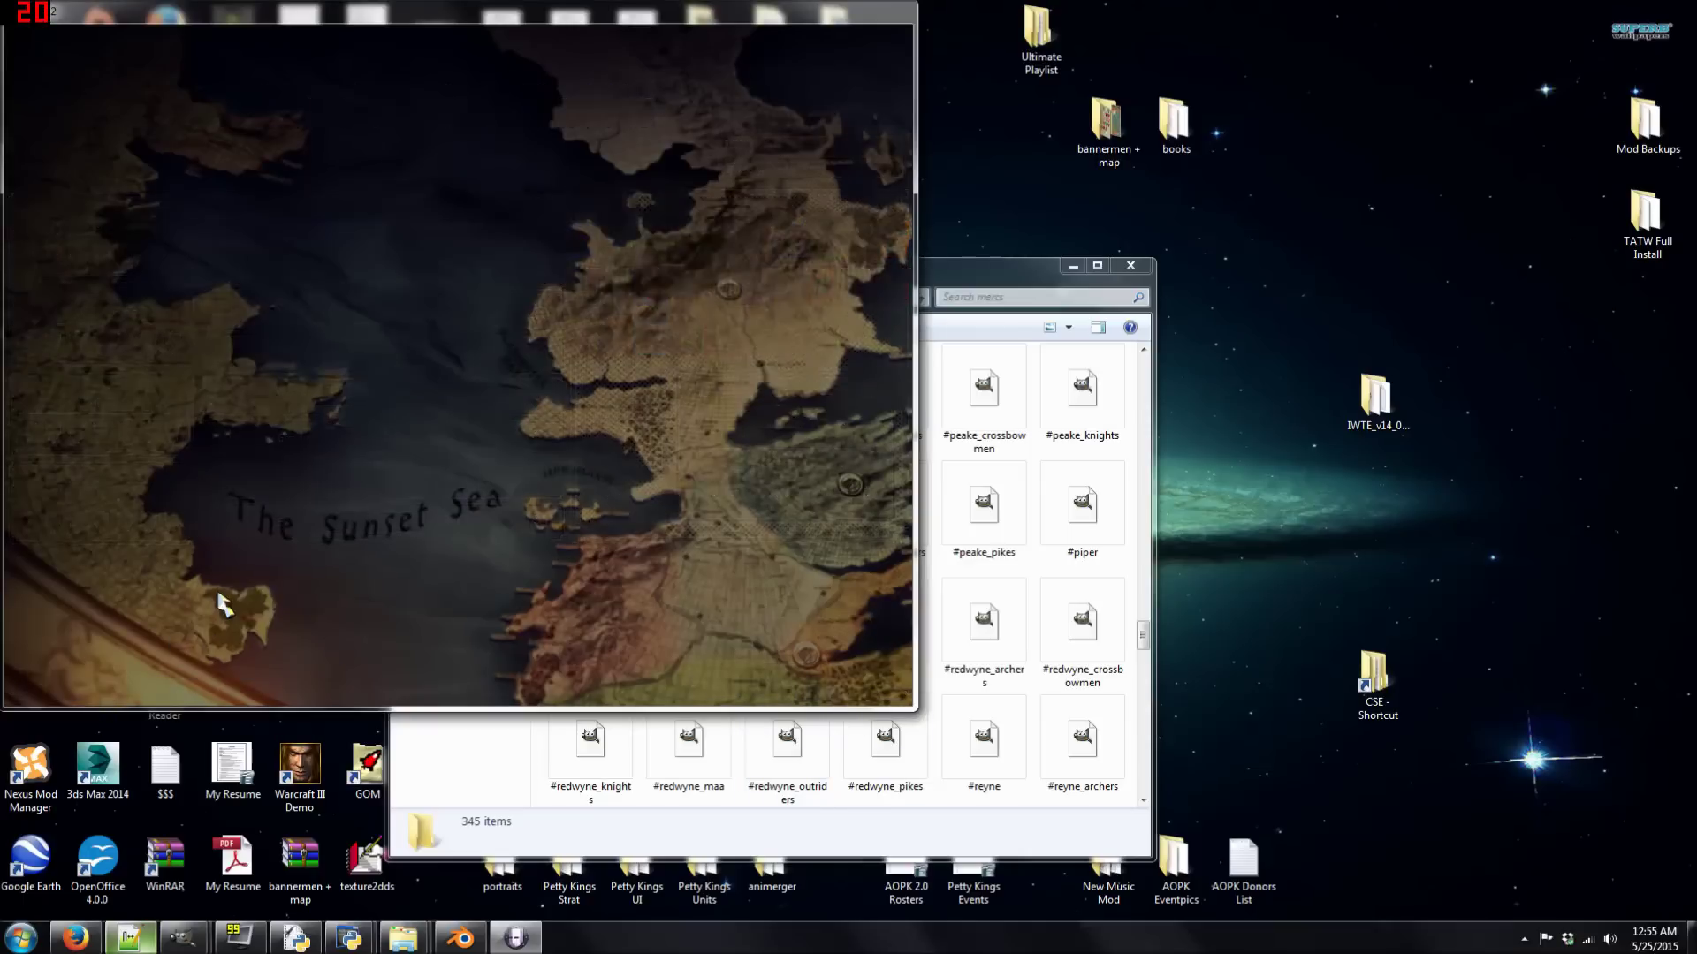
left_click(331, 527)
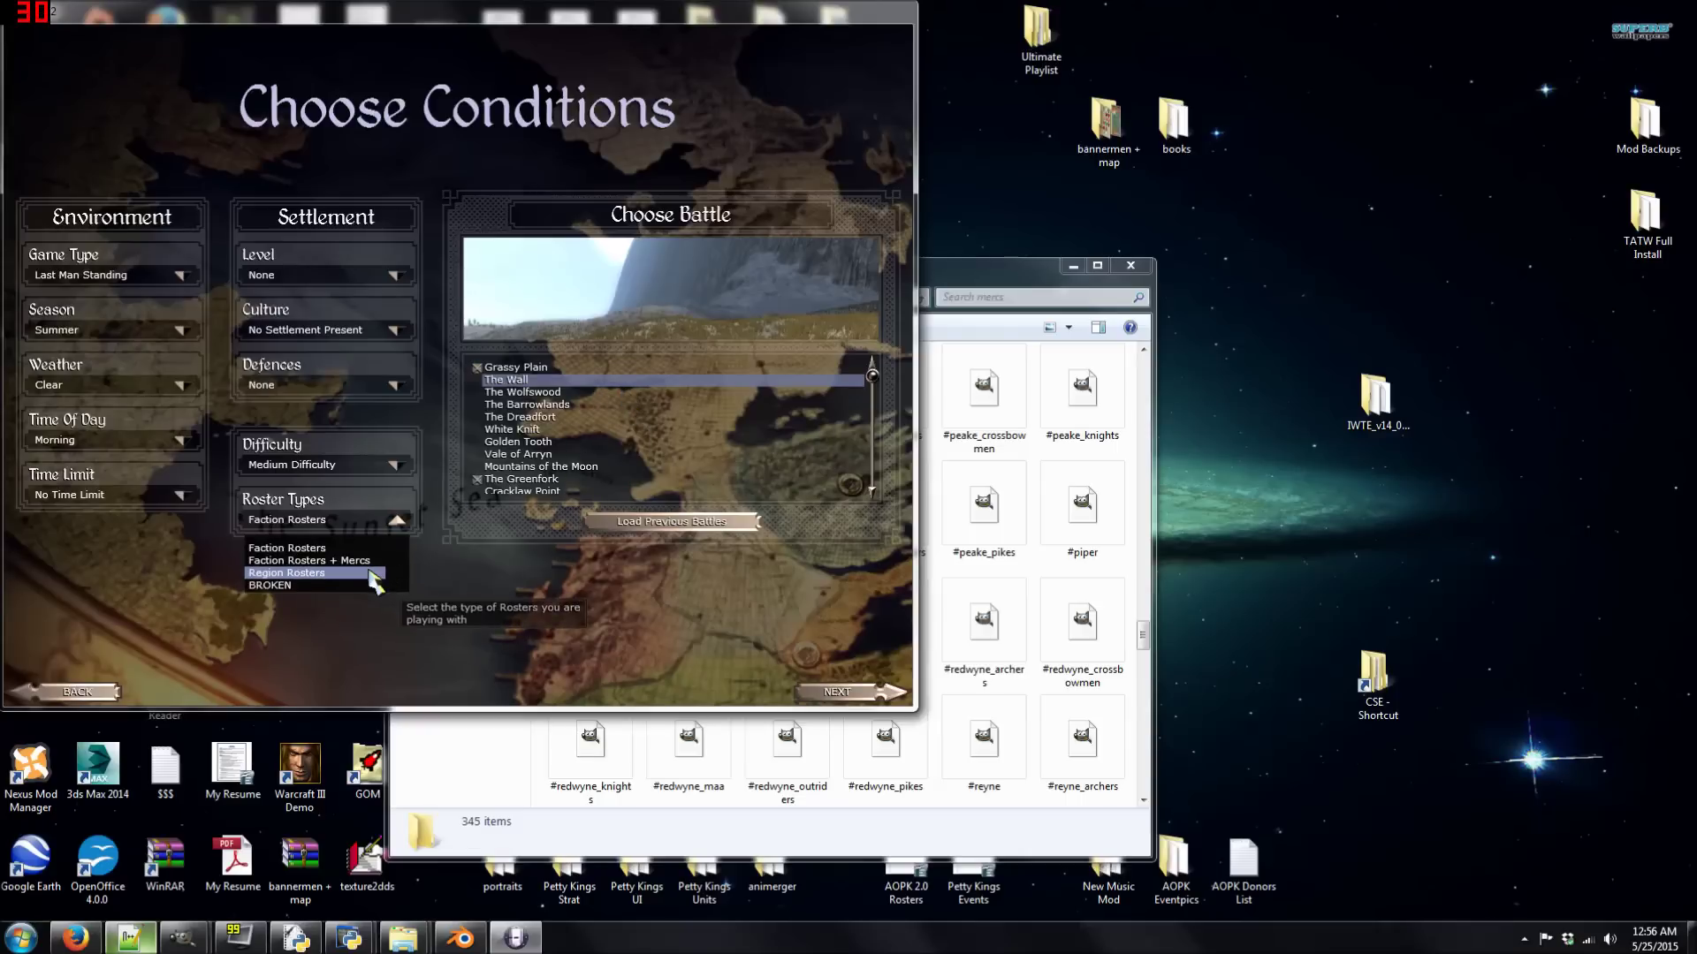
- Switch the roster type to Region Rosters and proceed to the unit selection screen
left_click(371, 573)
left_click(822, 692)
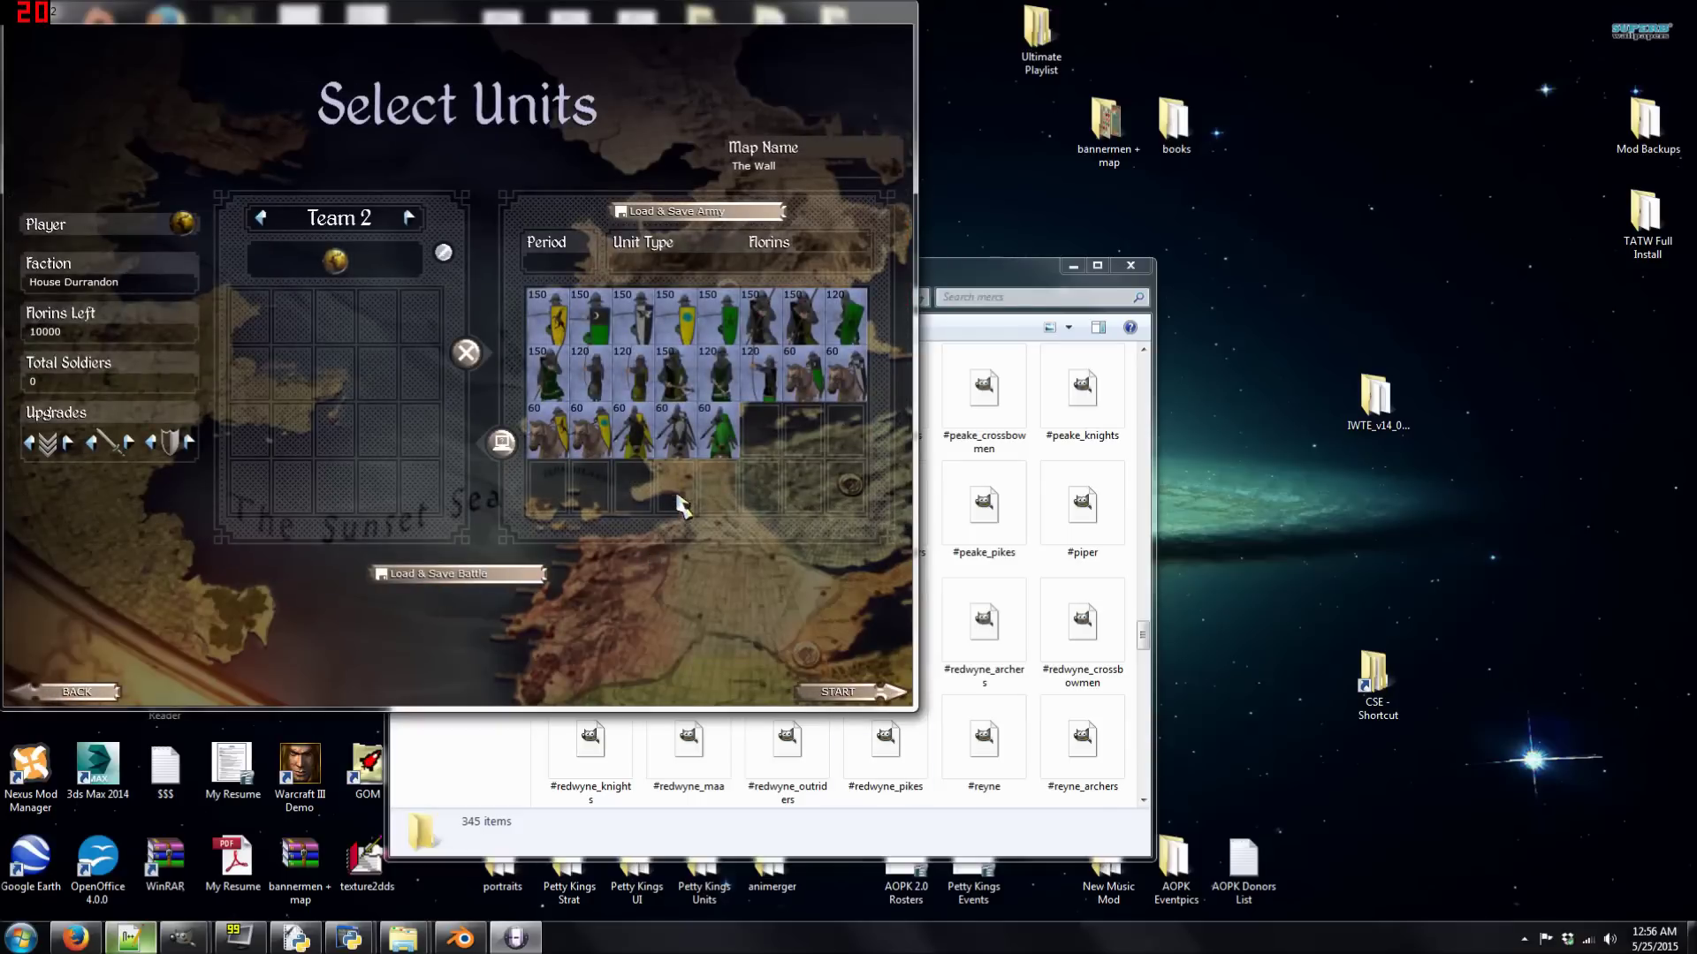
left_click(77, 692)
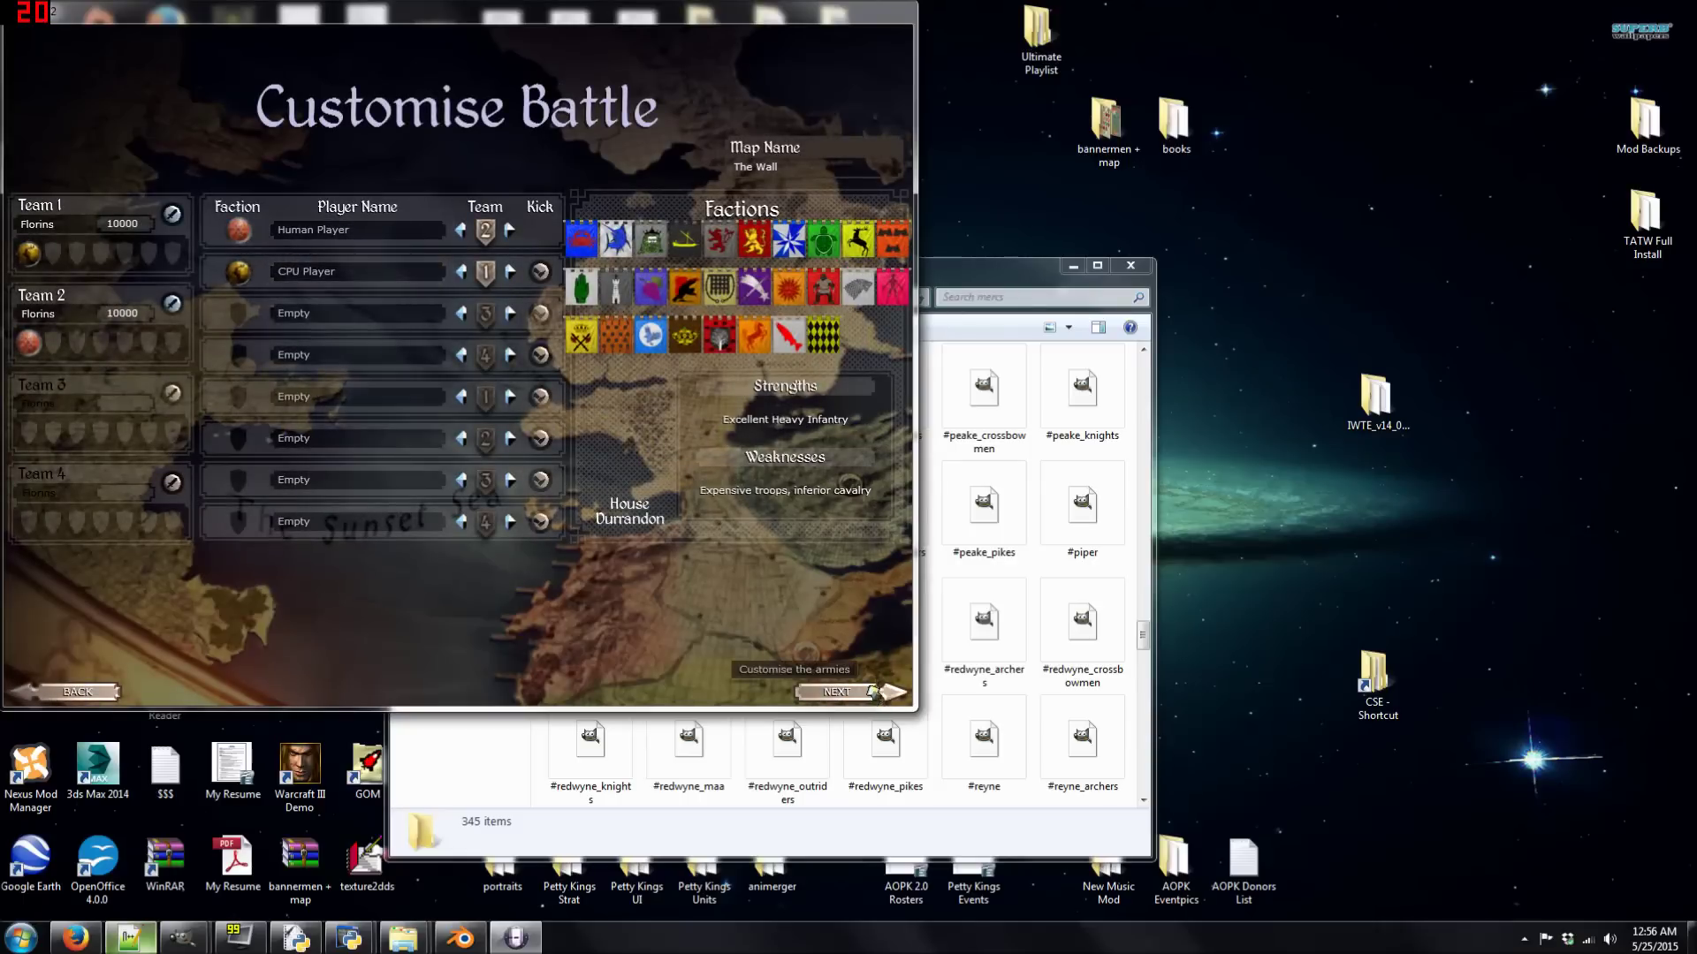
left_click(874, 692)
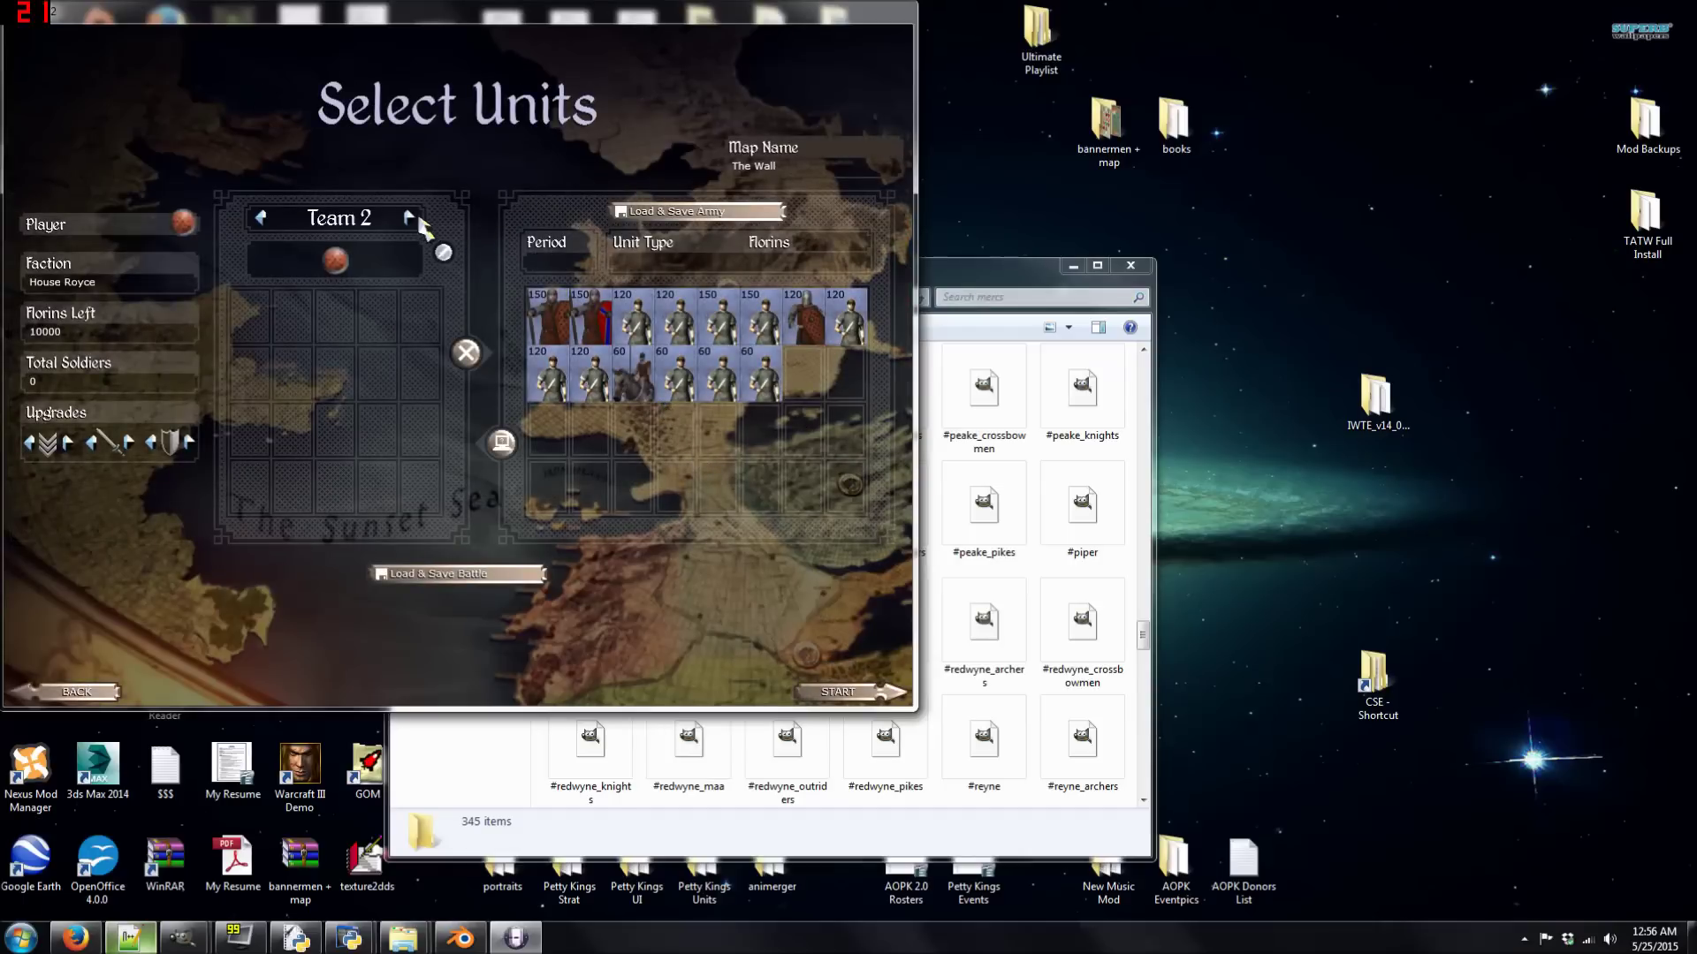
- View team 1's units, then House Royce's team 2 roster with the Burned Men card, and leave
left_click(409, 217)
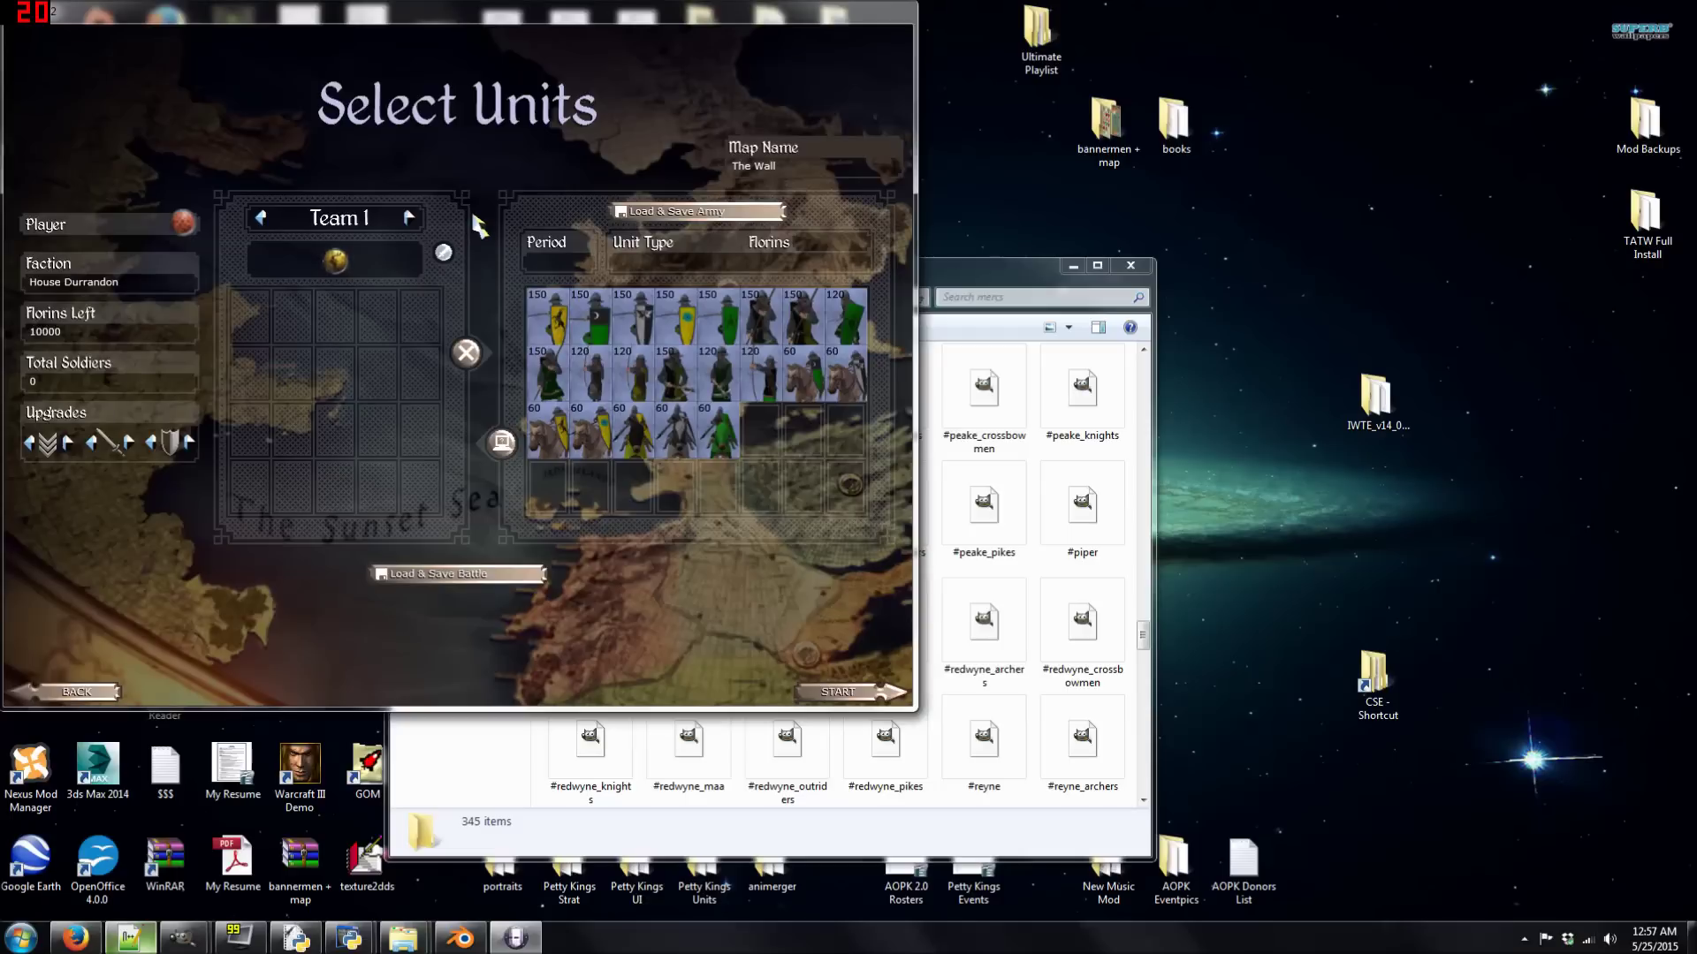
left_click(409, 218)
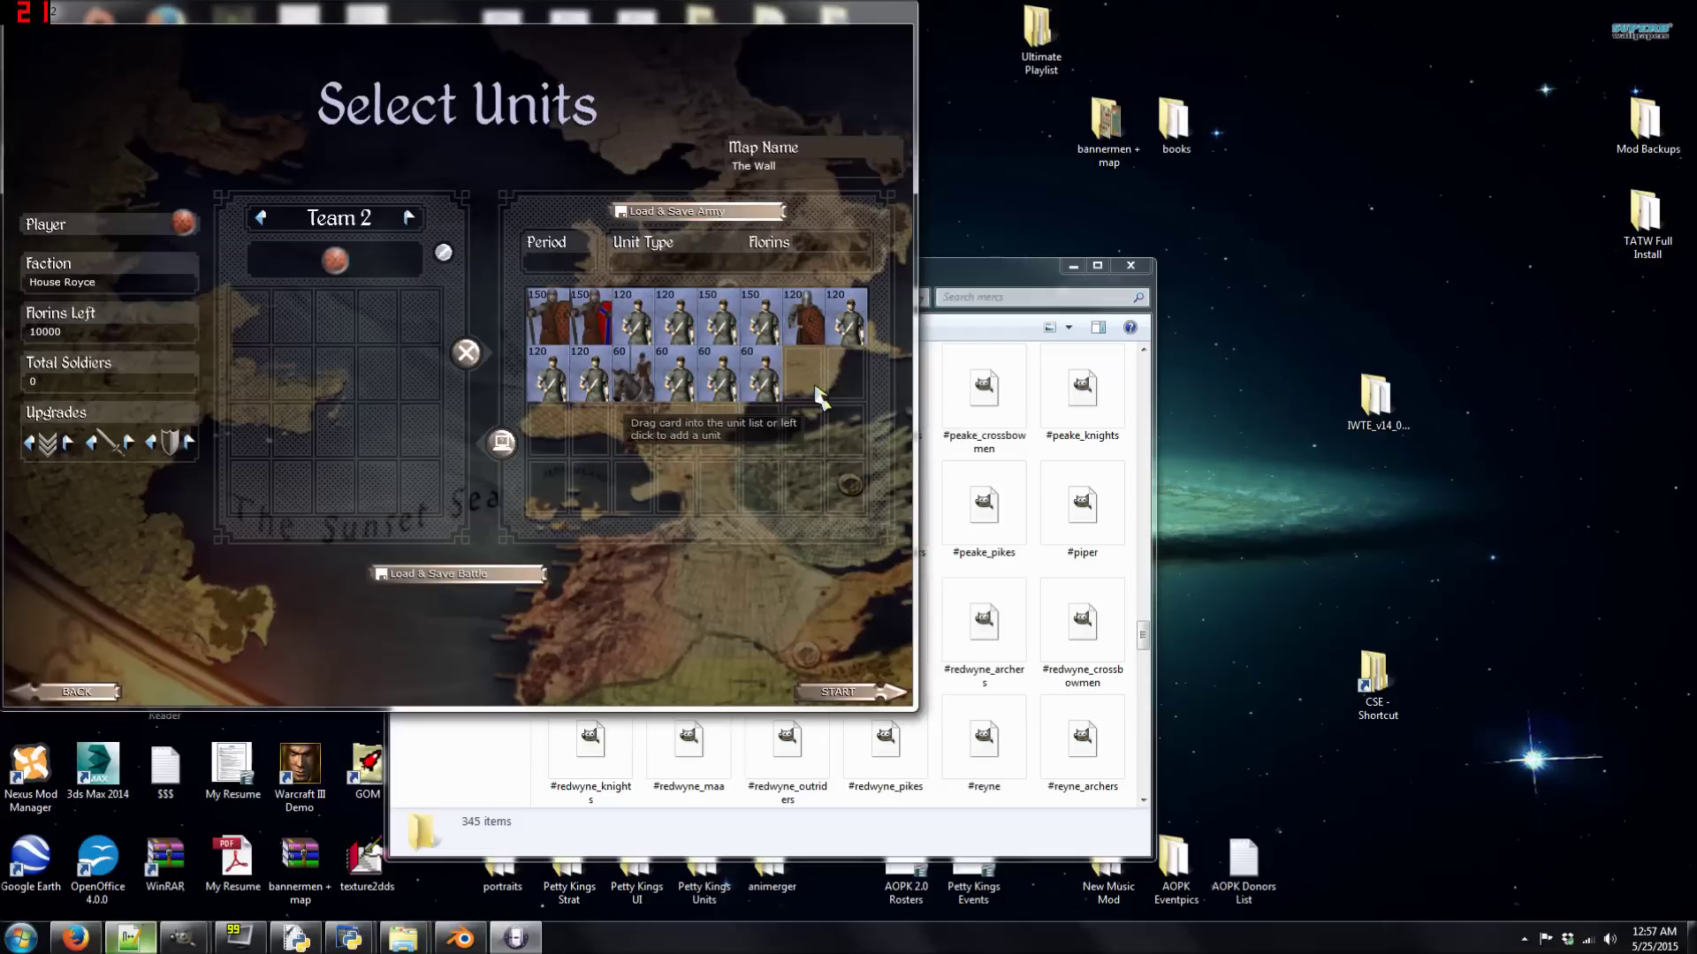
mouse_move(668, 326)
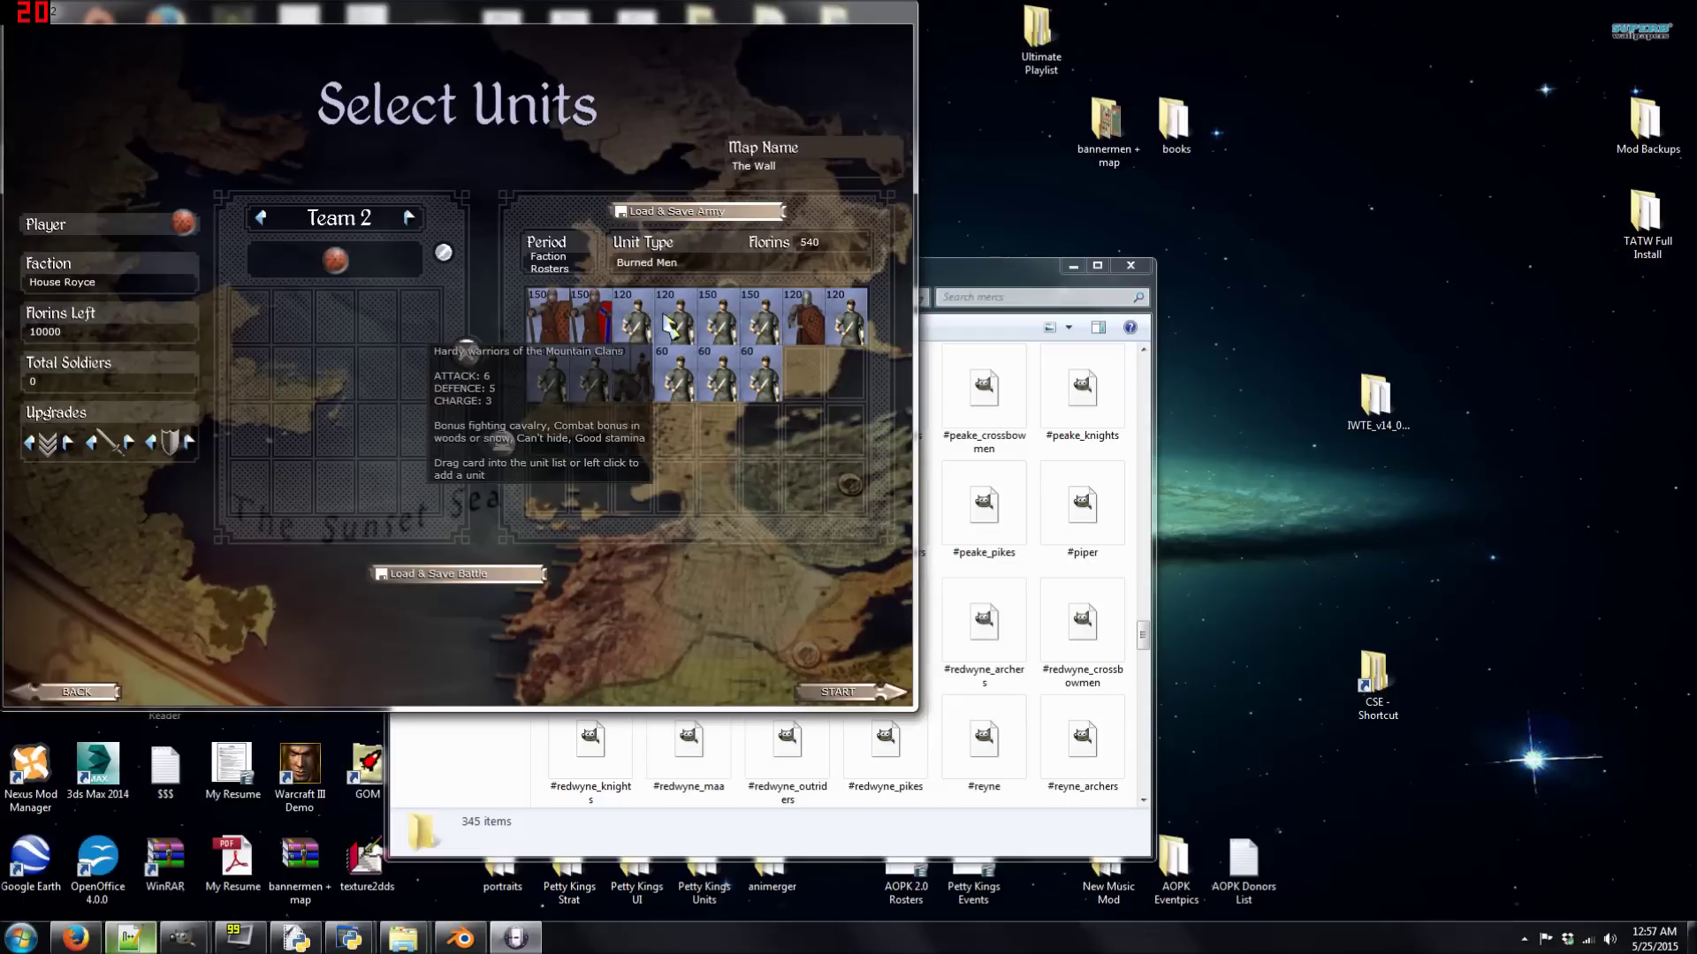
left_click(77, 692)
- Back out of the battle setup to the game's main menu and switch to Notepad++
left_click(77, 694)
left_click(77, 693)
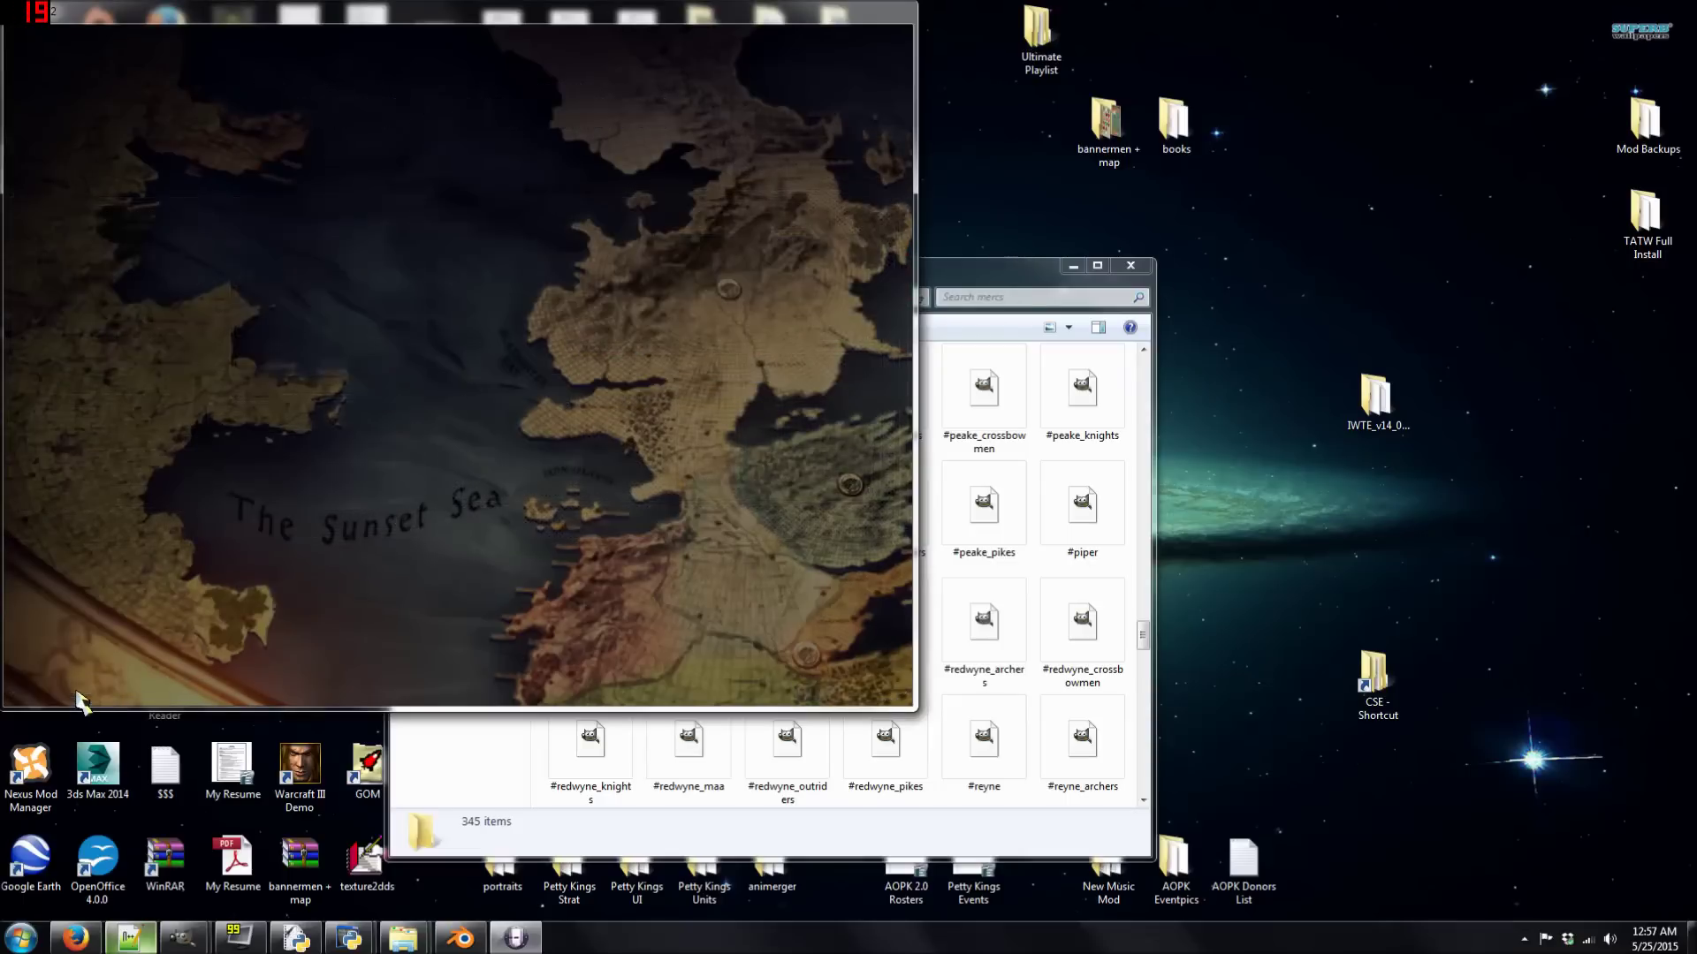
left_click(76, 693)
key("alt+Tab")
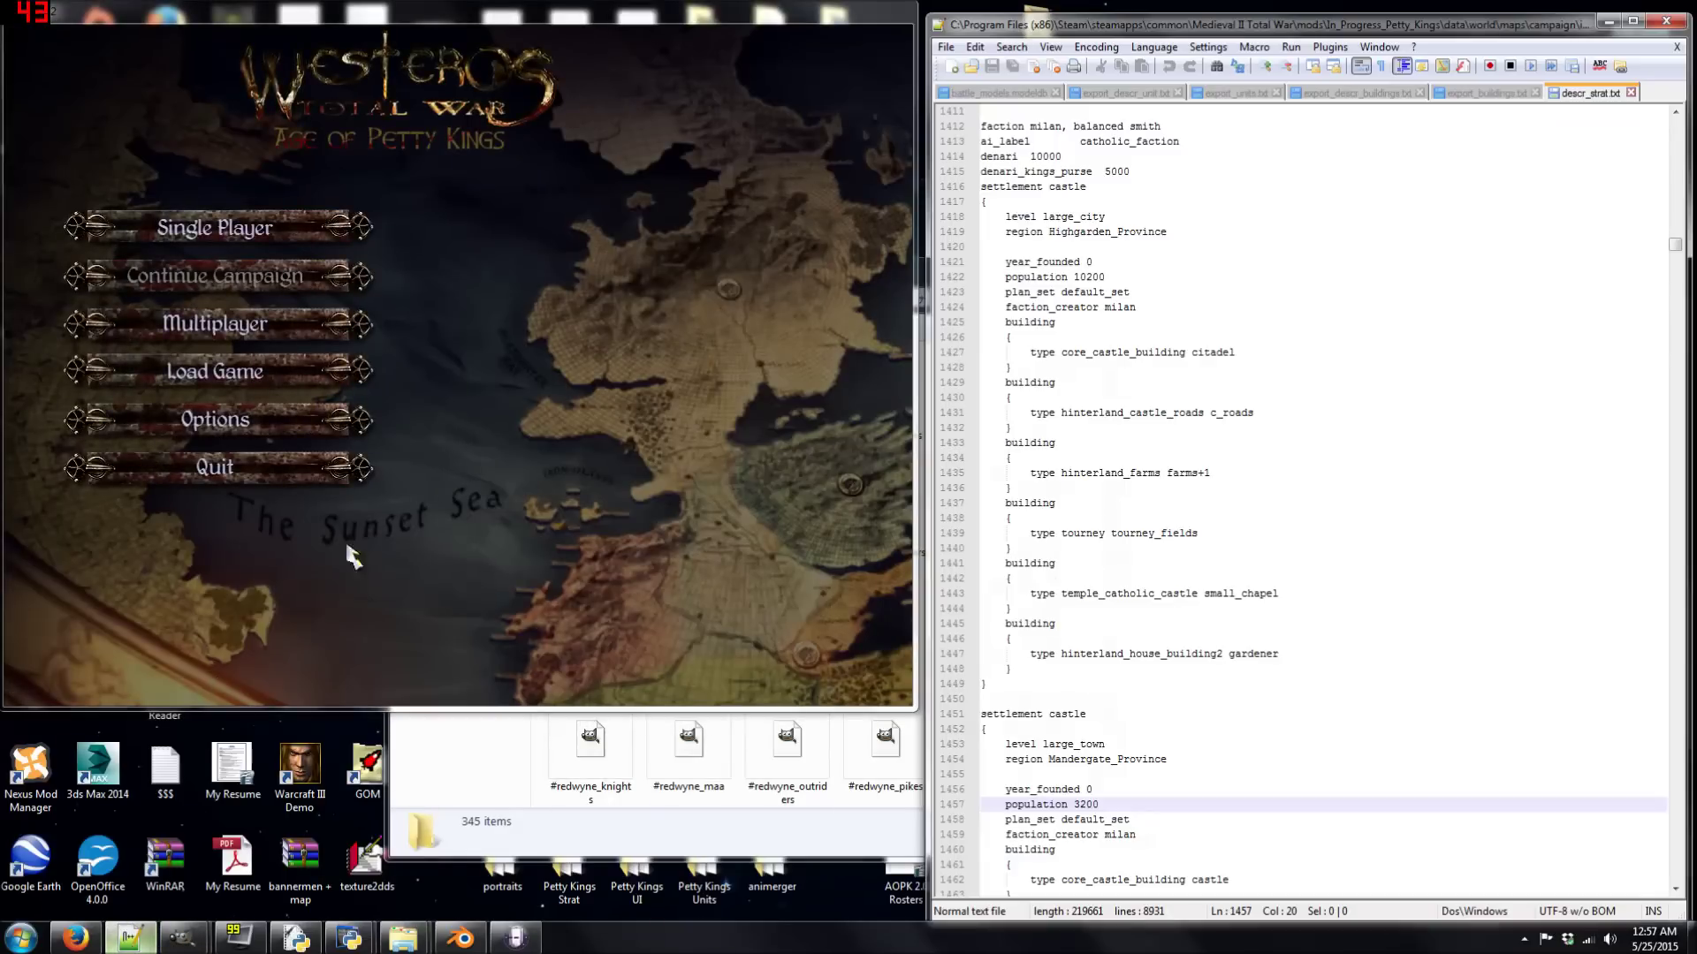
- In export_descr_unit.txt, search for 'black' and select the burned_men dictionary name
left_click(1119, 94)
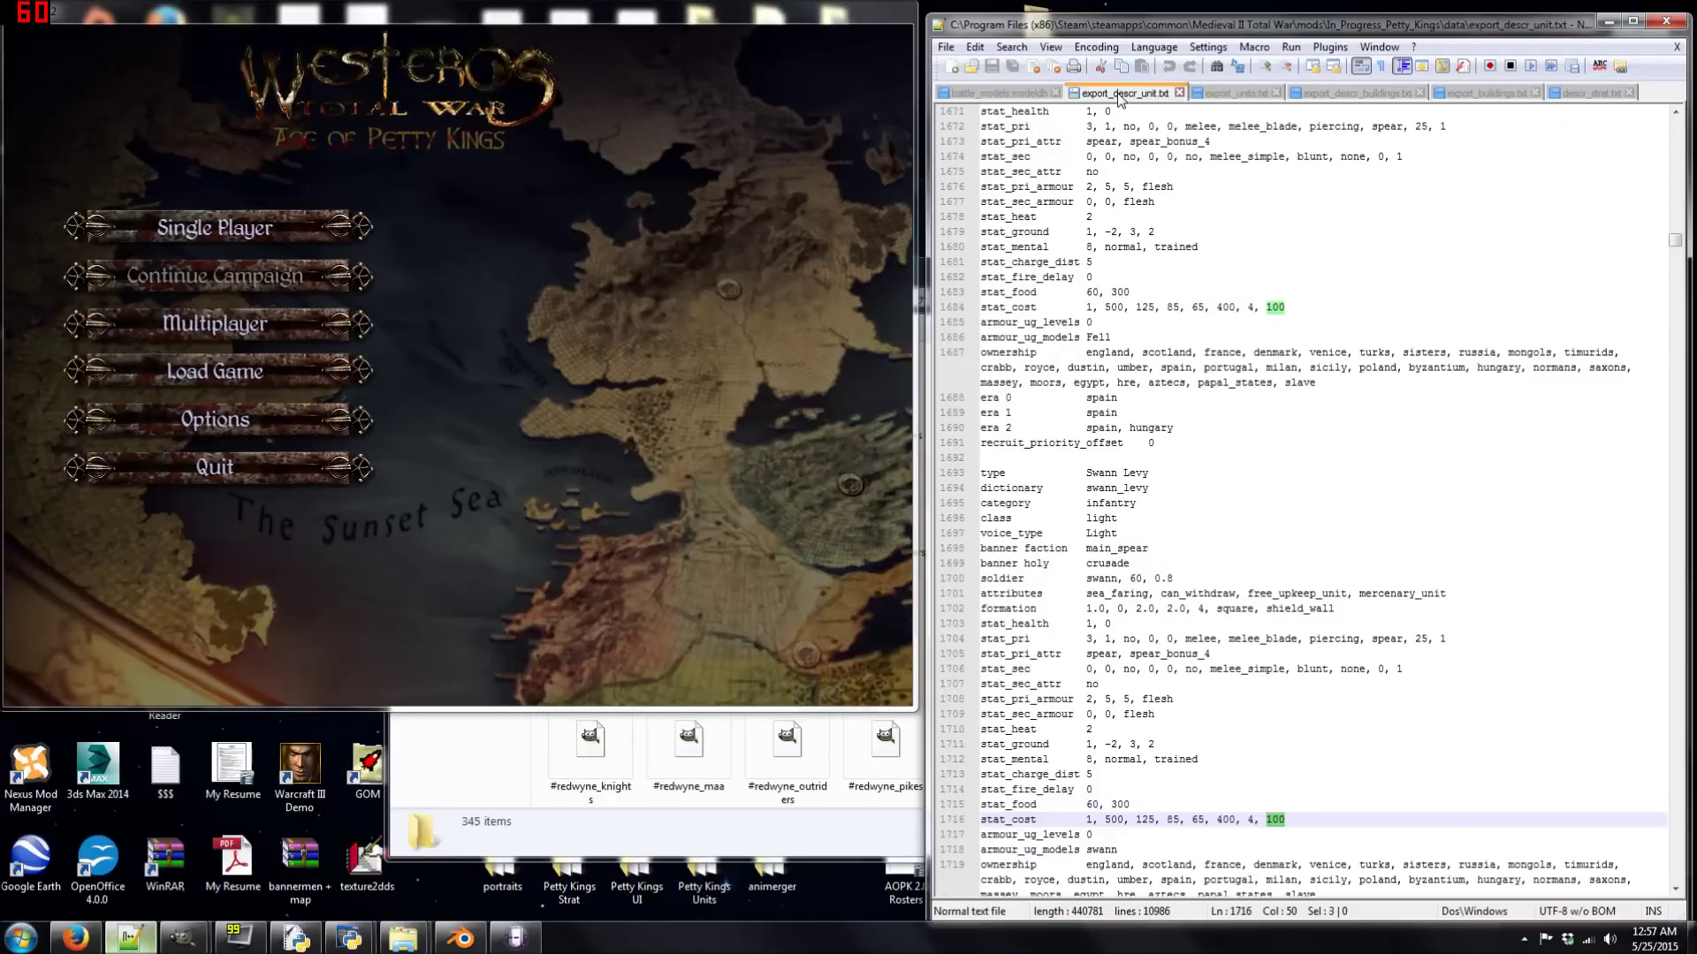
key("ctrl+f")
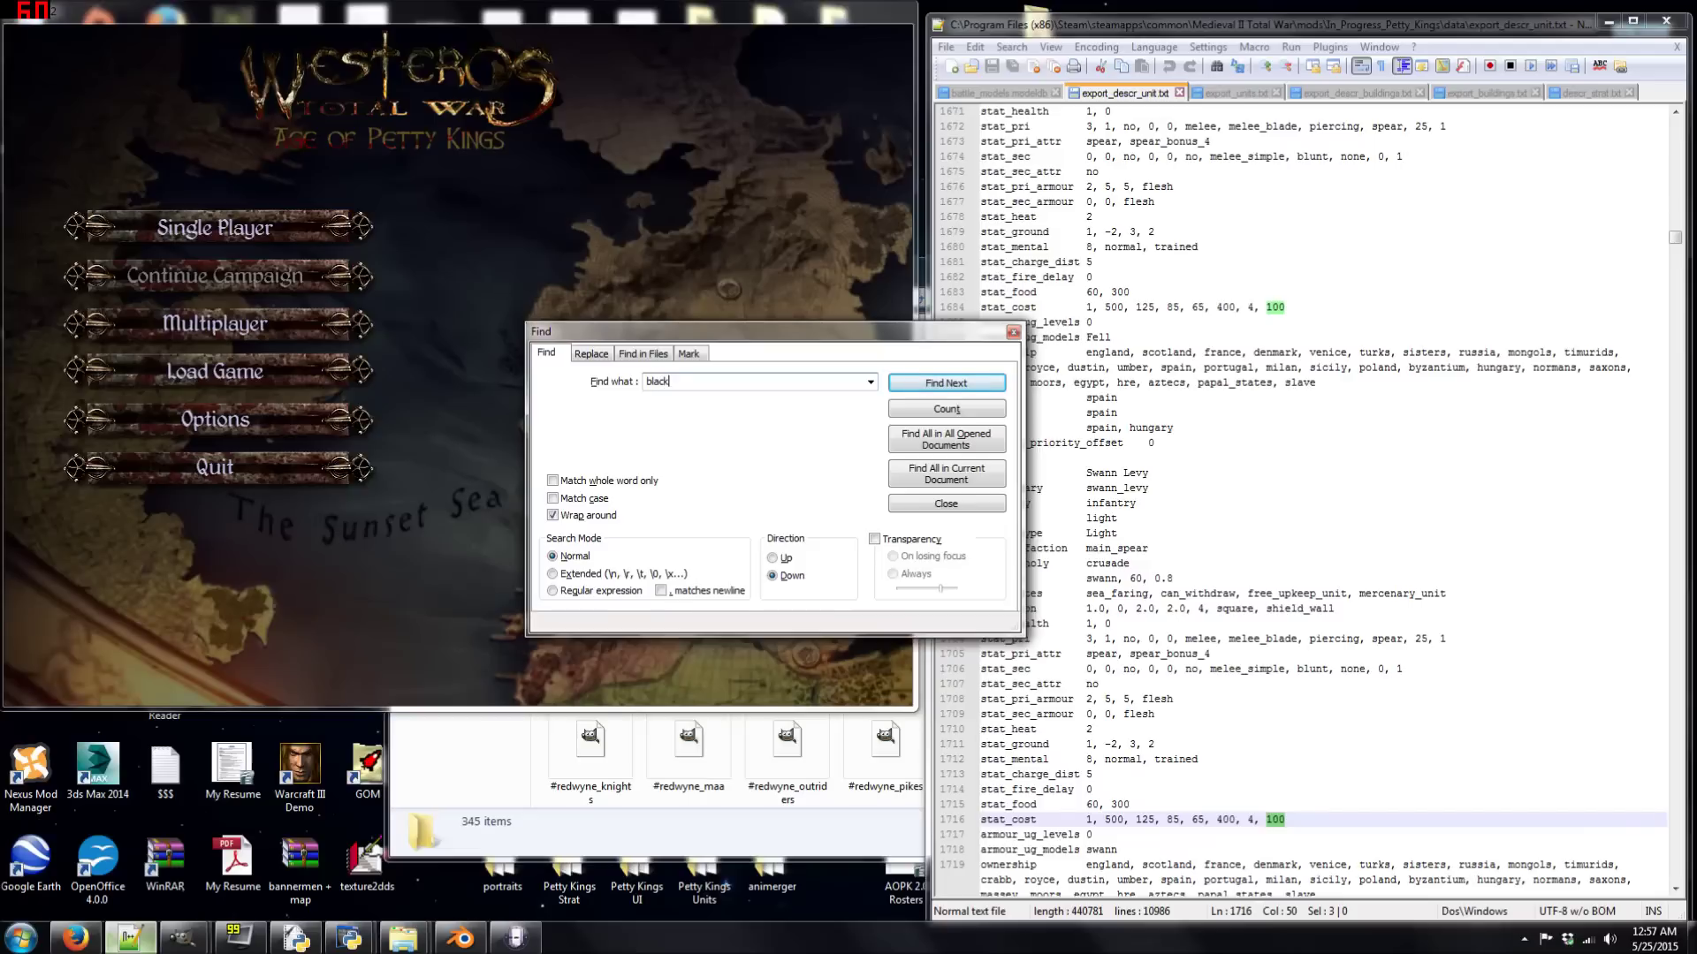
type("black")
key("Return")
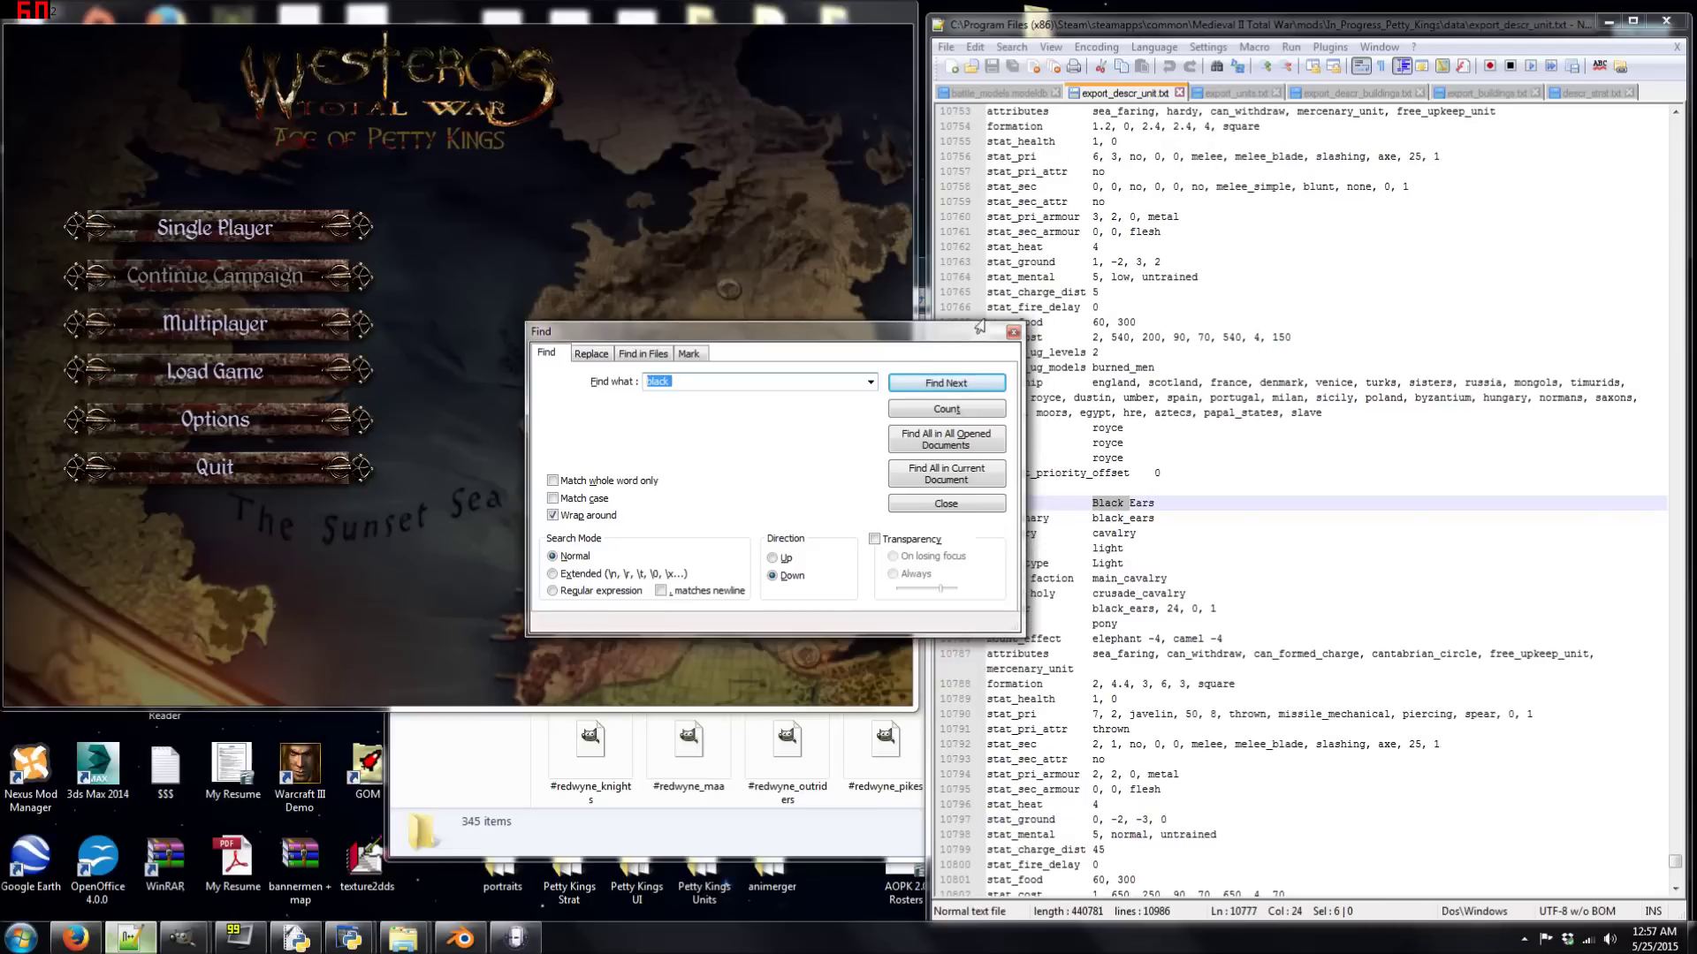
left_click(1013, 332)
left_click(1140, 578)
scroll(1140, 578, "up", 8)
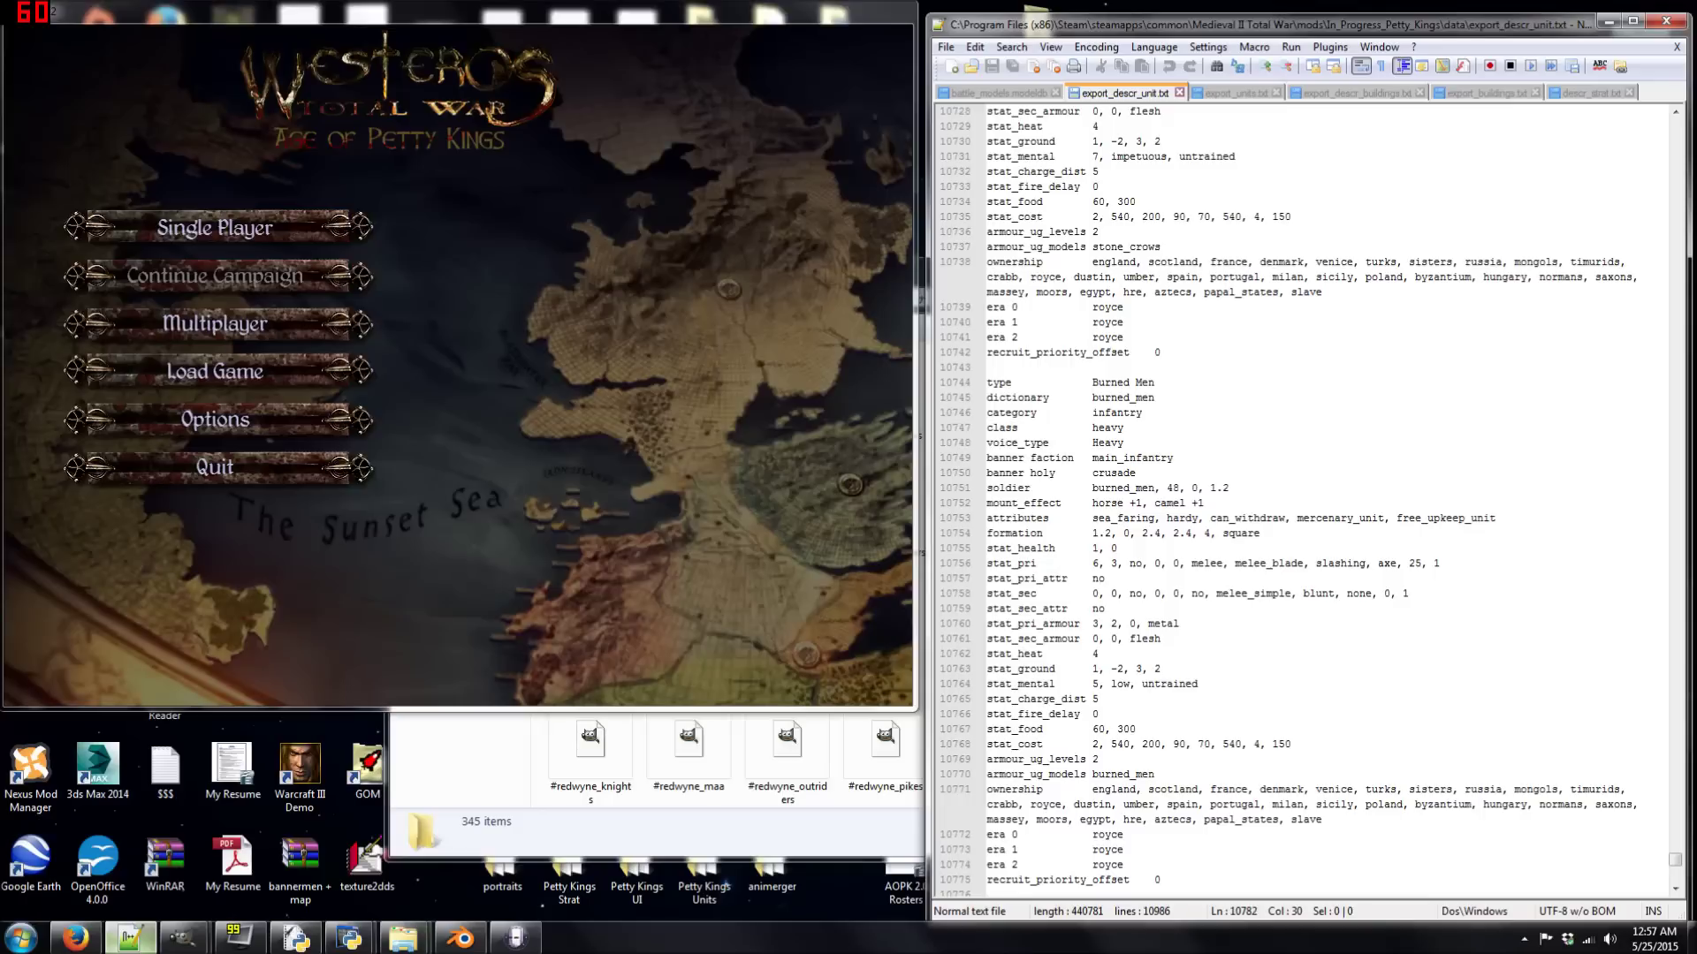
double_click(1149, 398)
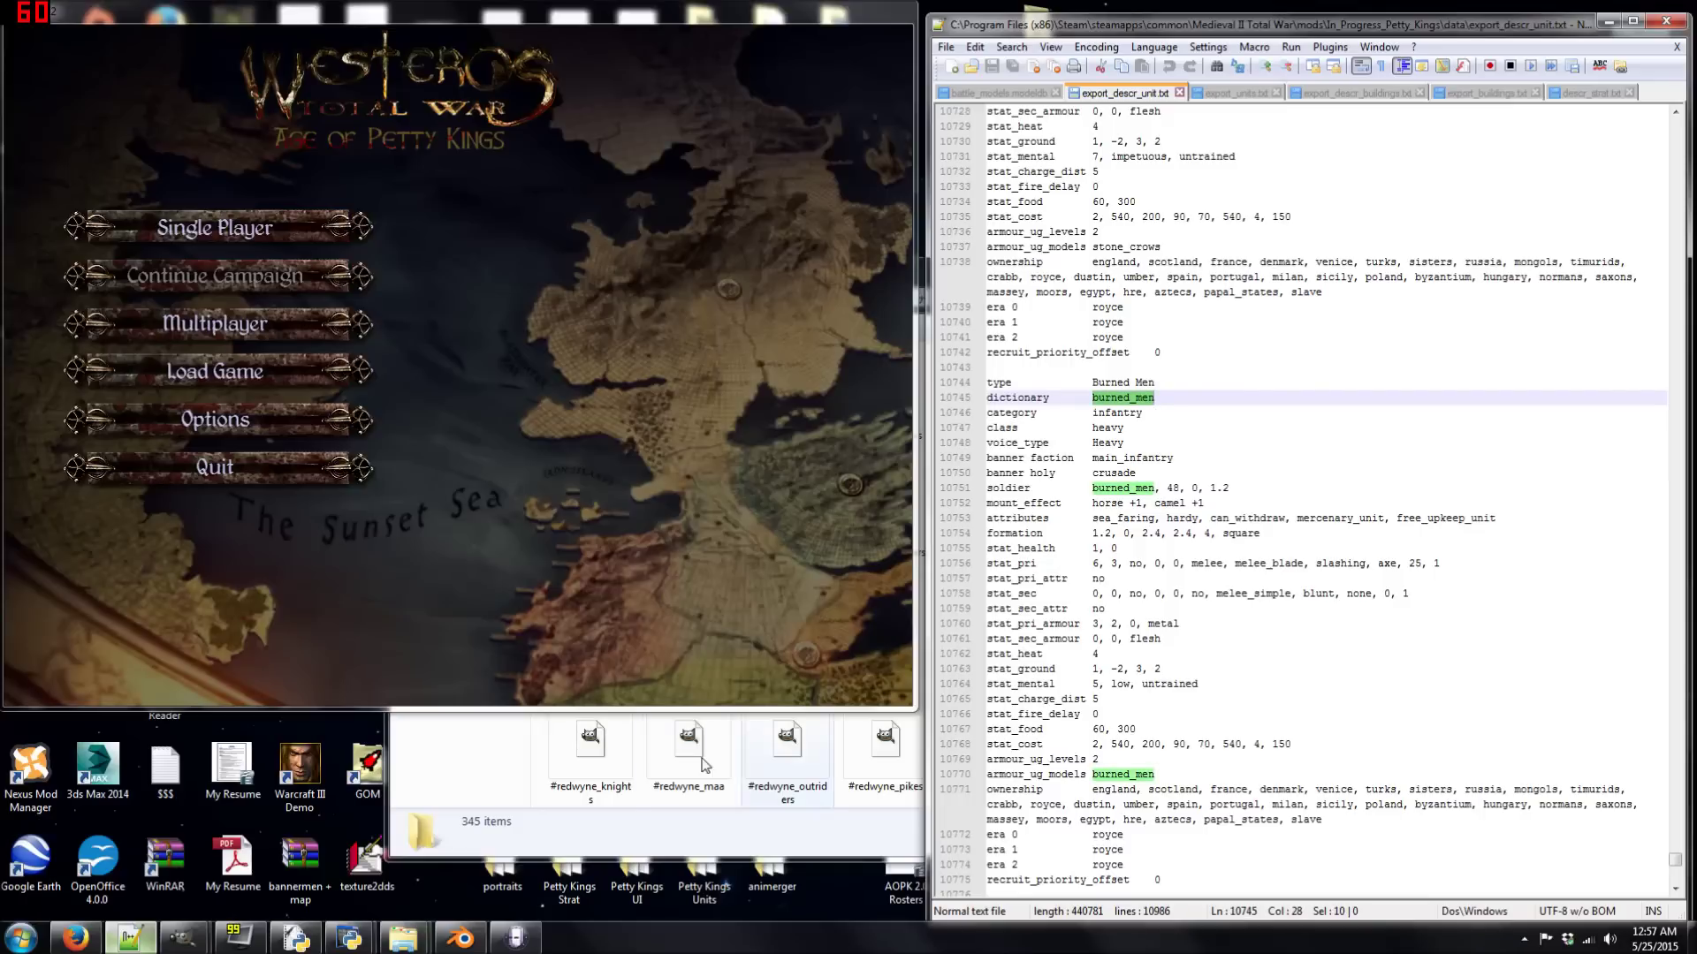
left_click(612, 844)
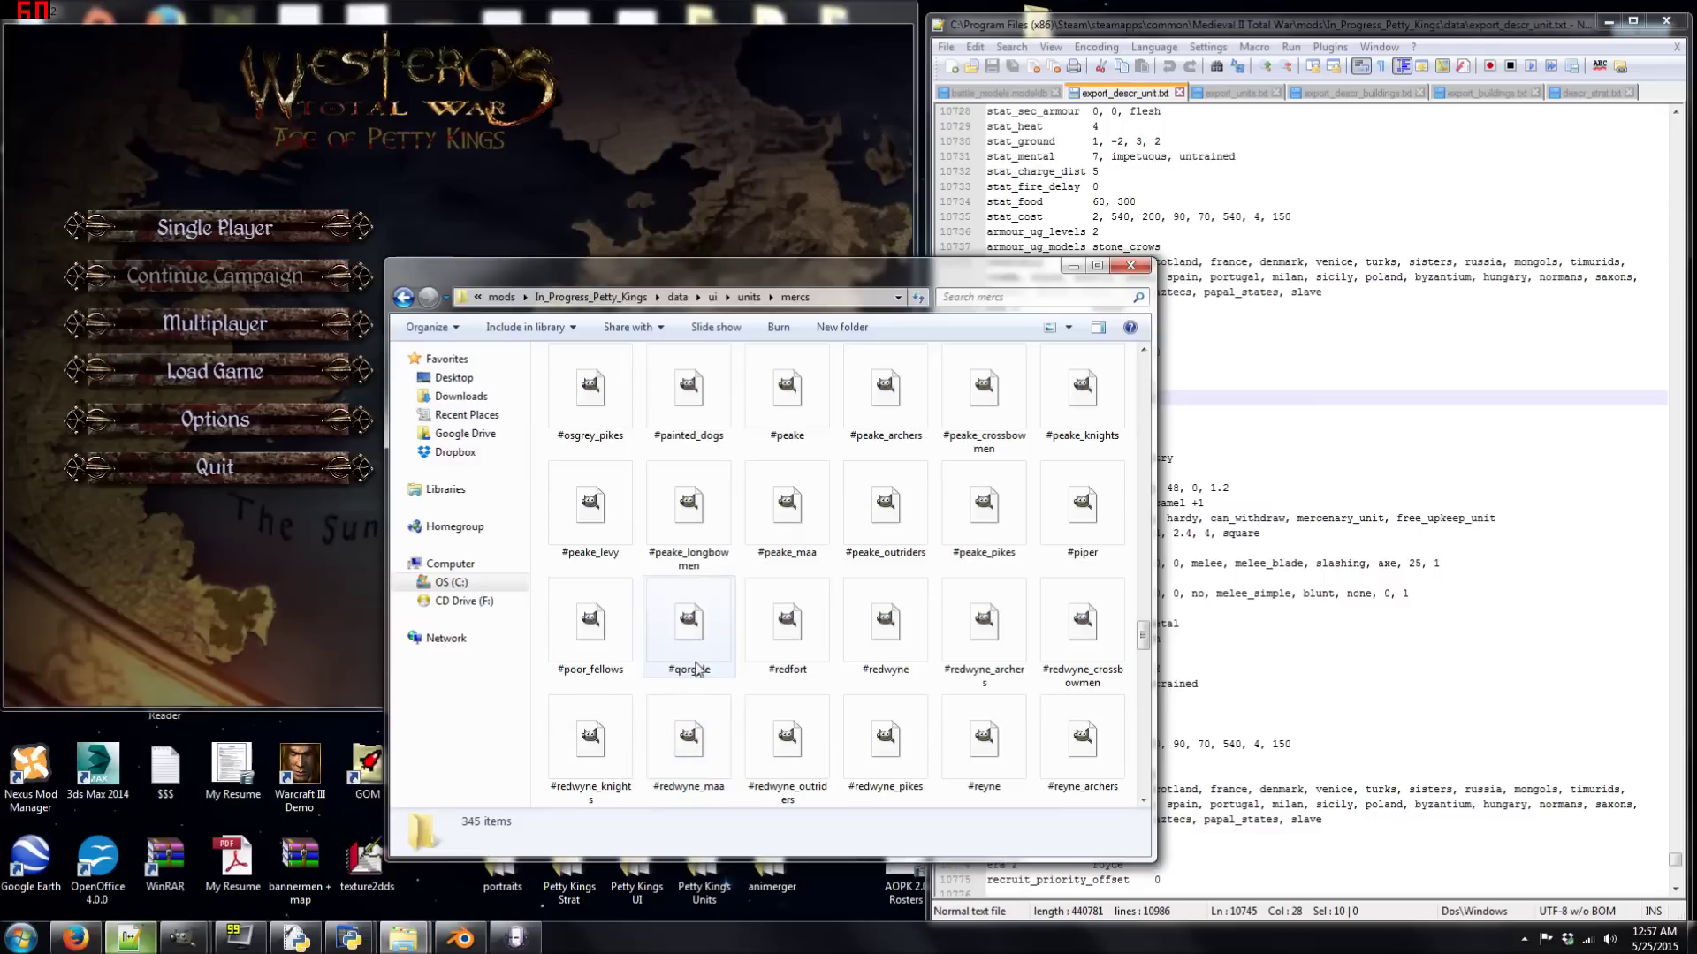
- Rename the #painted_dogs card in mercs to #burned_men, then choose Quit in the game menu
left_click(707, 398)
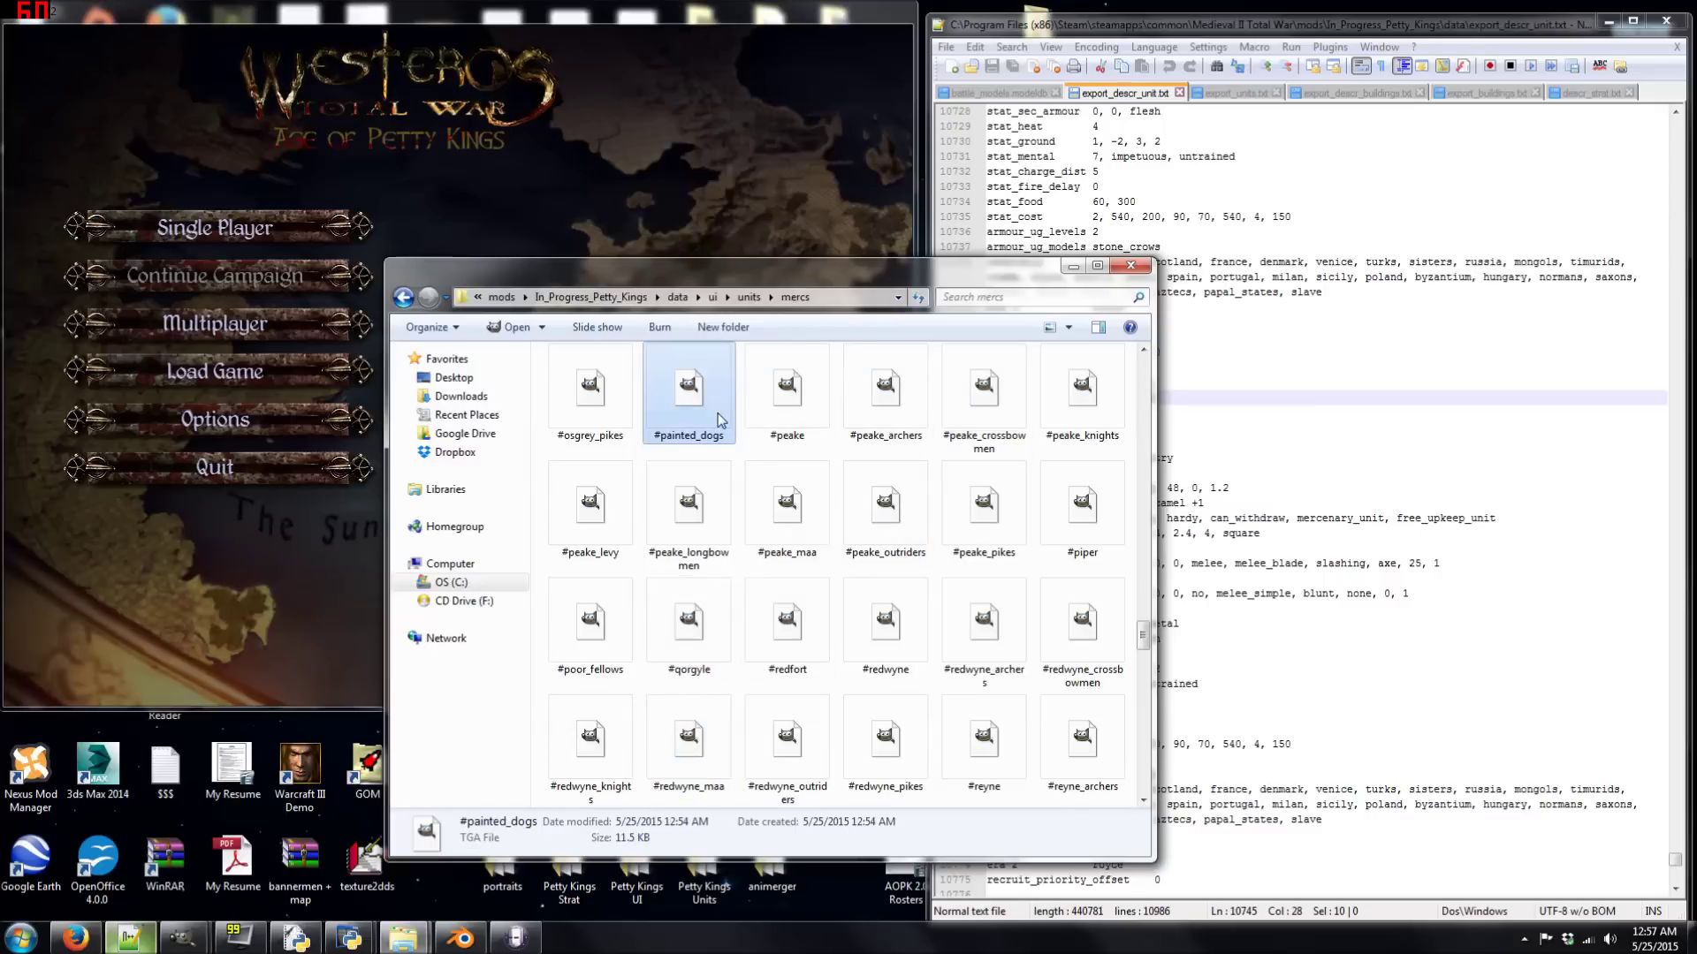
right_click(718, 412)
left_click(765, 772)
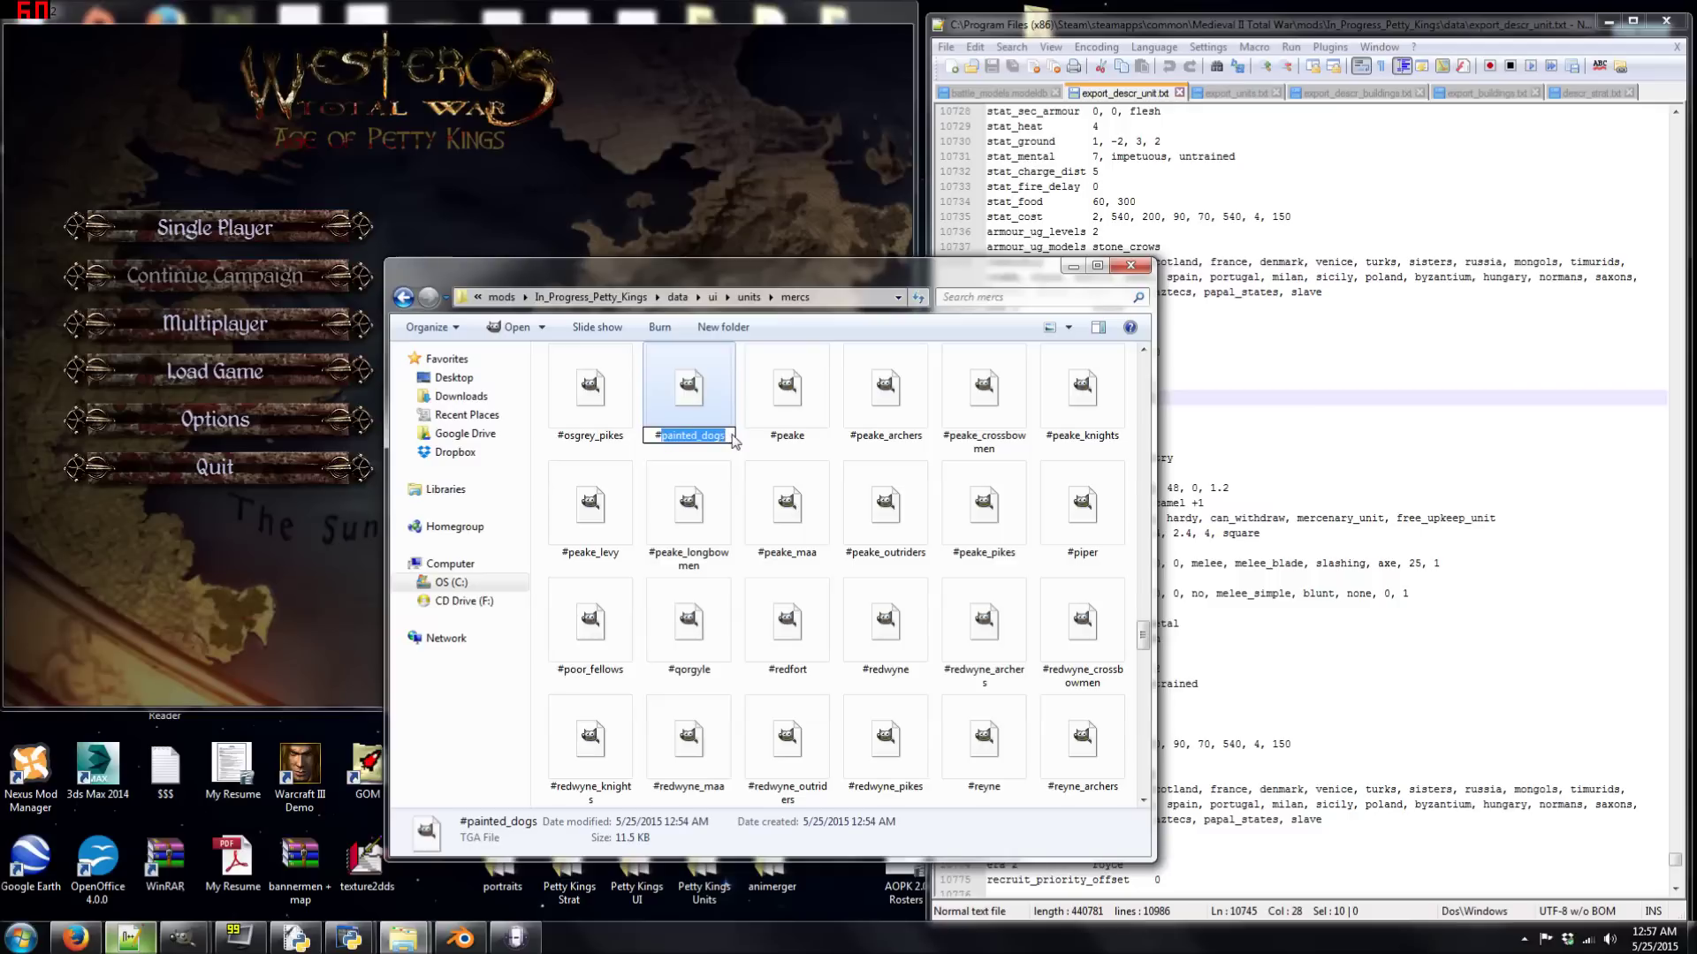
type("burned_men")
key("Return")
left_click(214, 468)
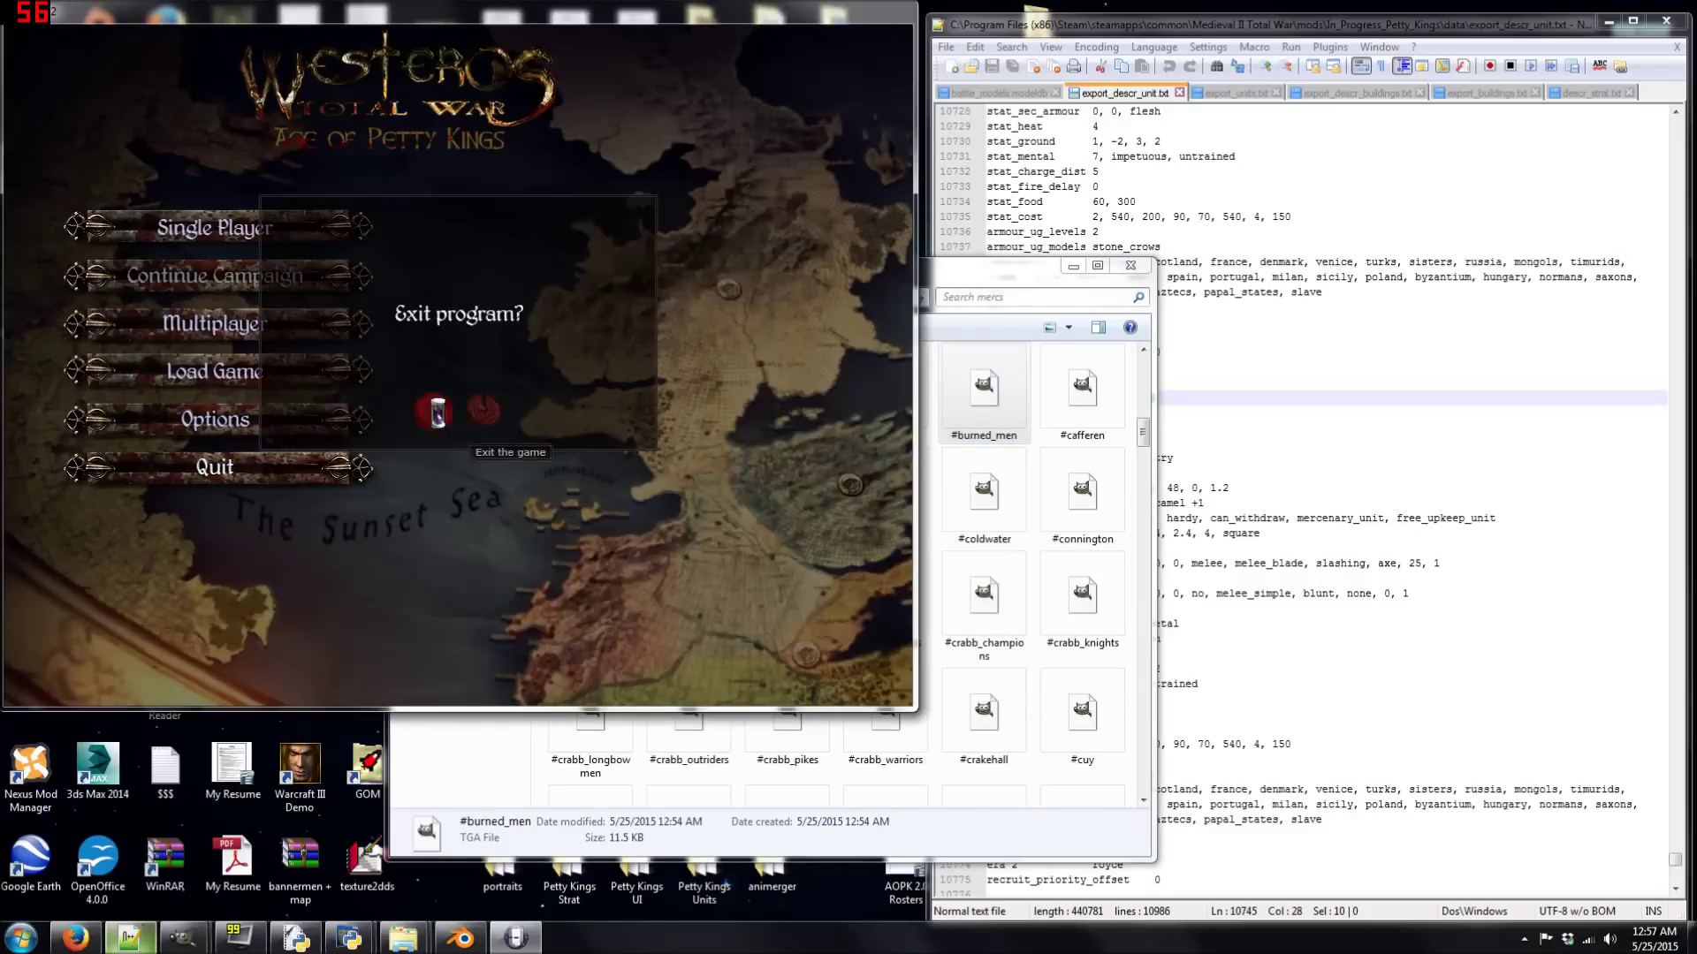
- Relaunch the Age of Petty Kings mod and start a Custom Battle at The Wall with Region Rosters
left_click(430, 409)
double_click(492, 32)
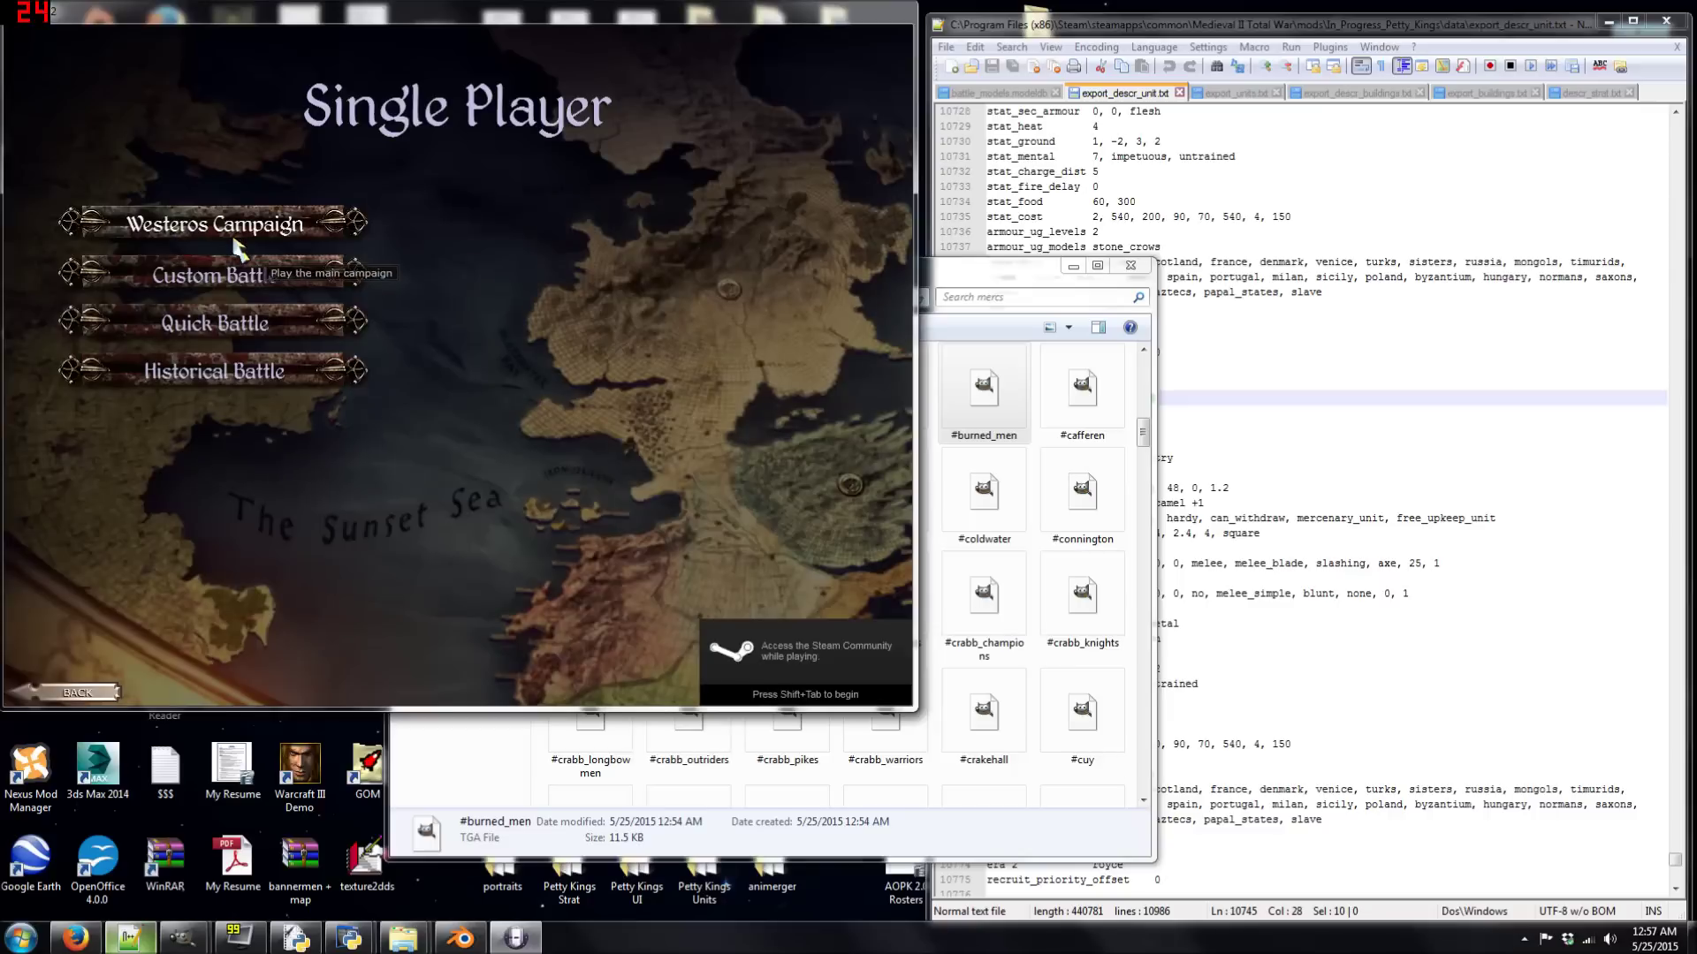
left_click(237, 270)
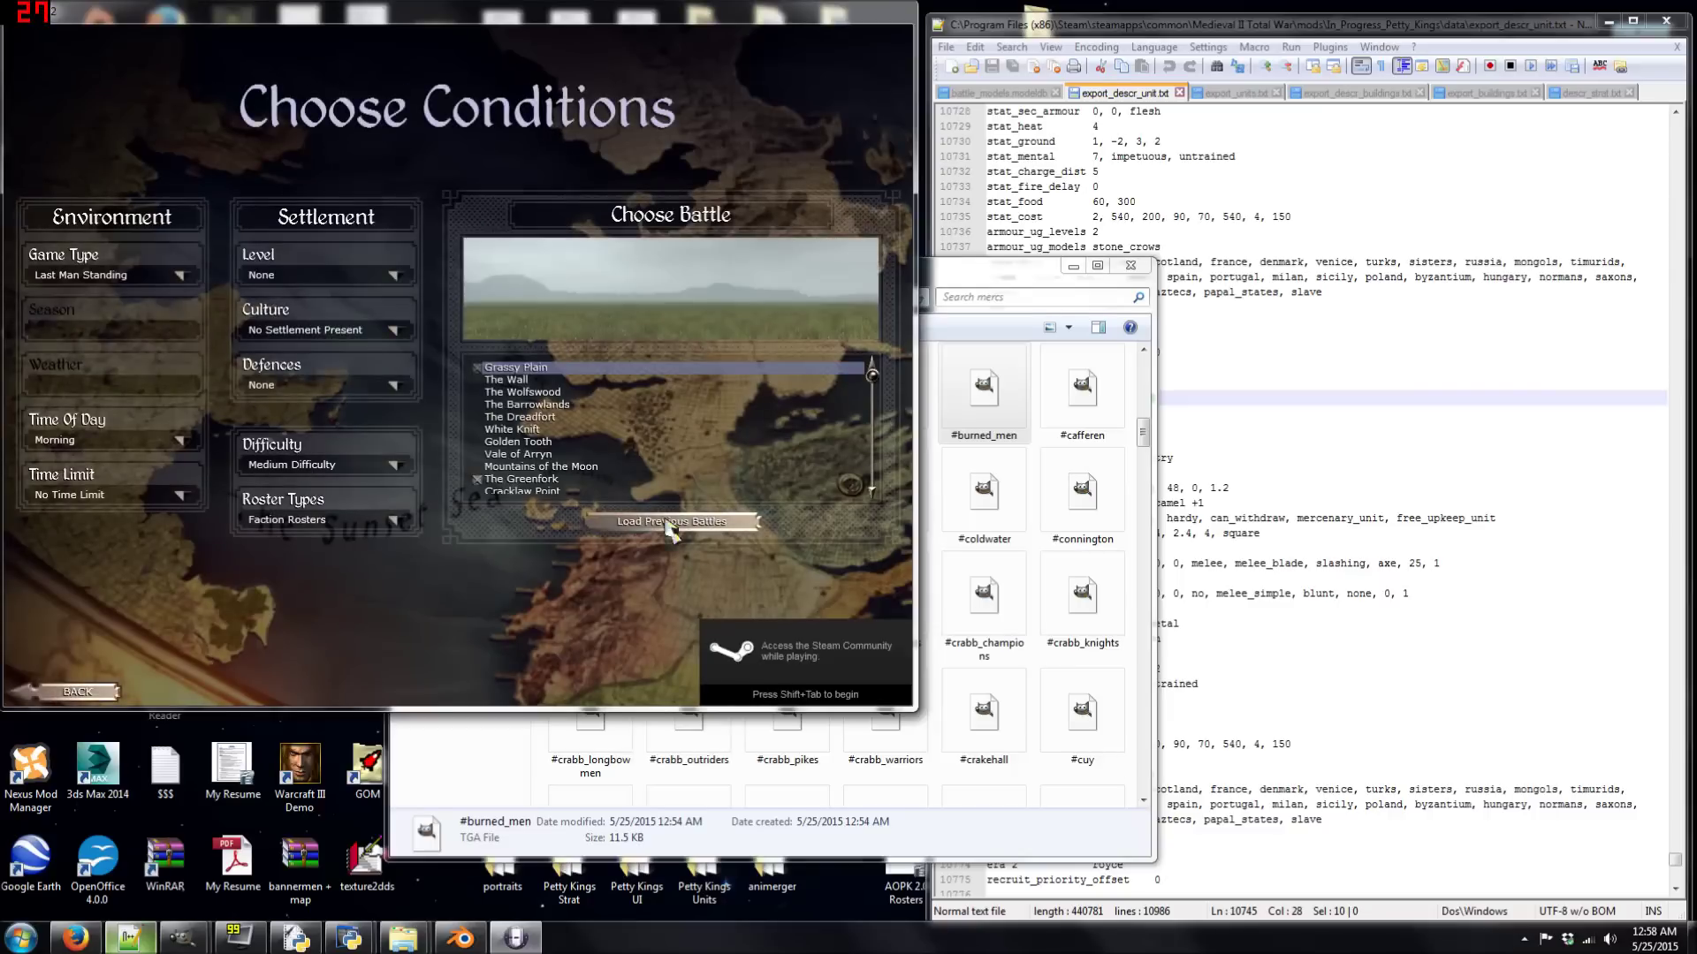
left_click(546, 380)
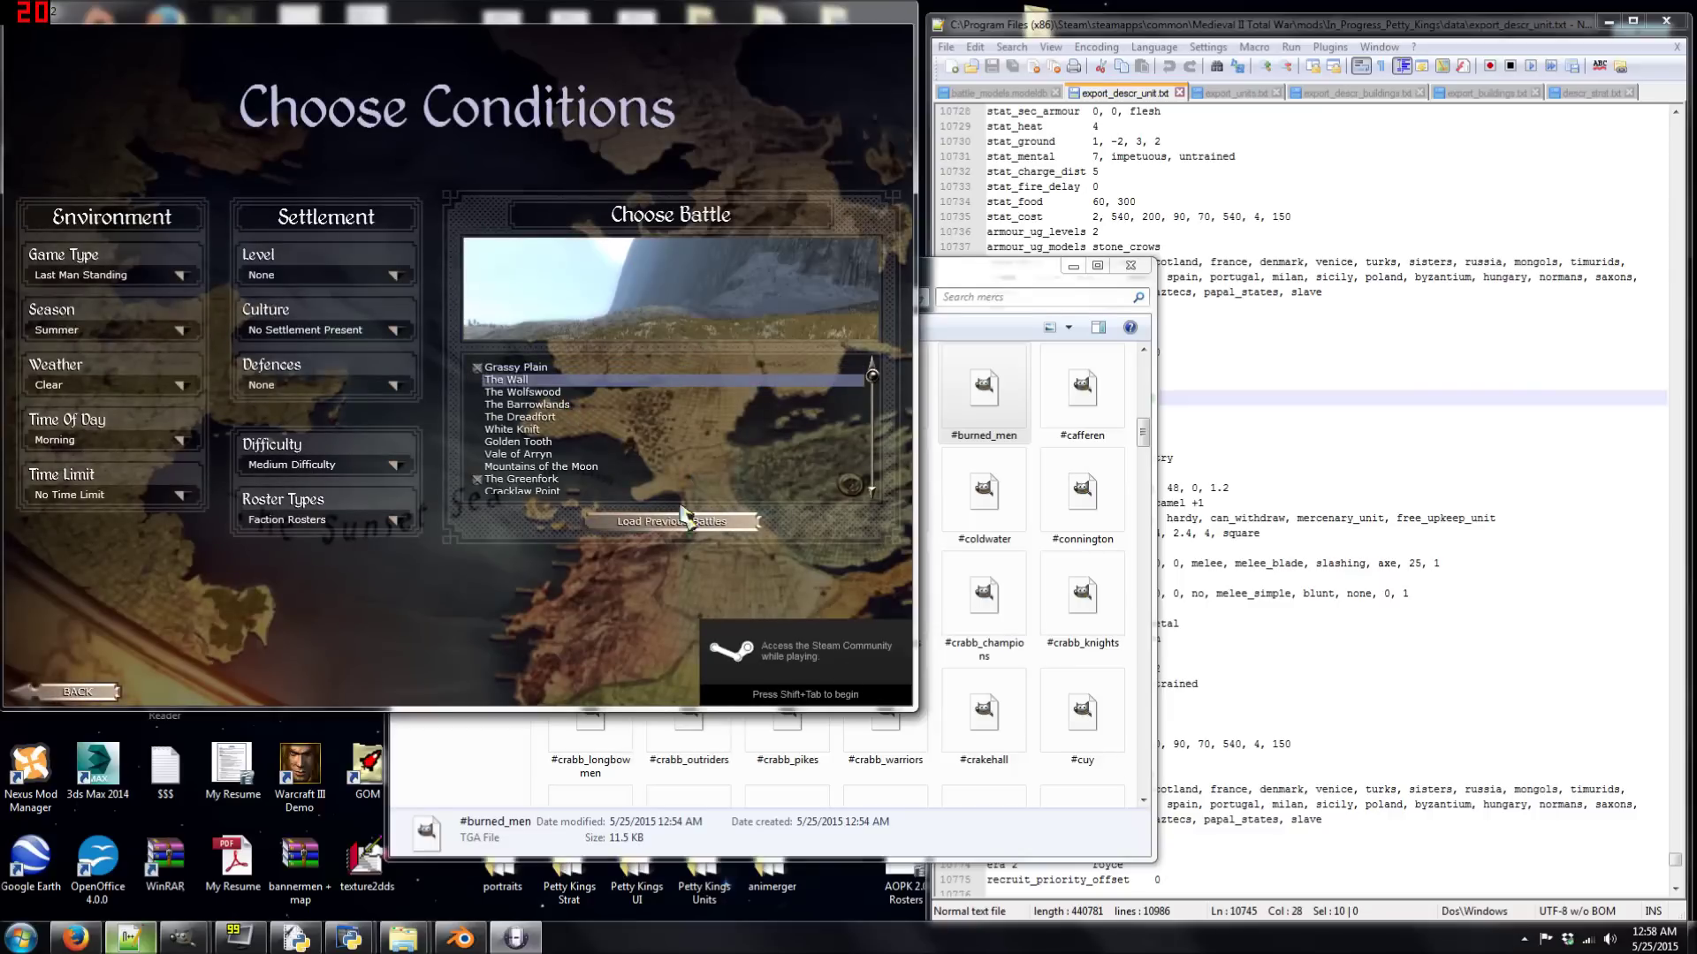
left_click(349, 521)
left_click(326, 566)
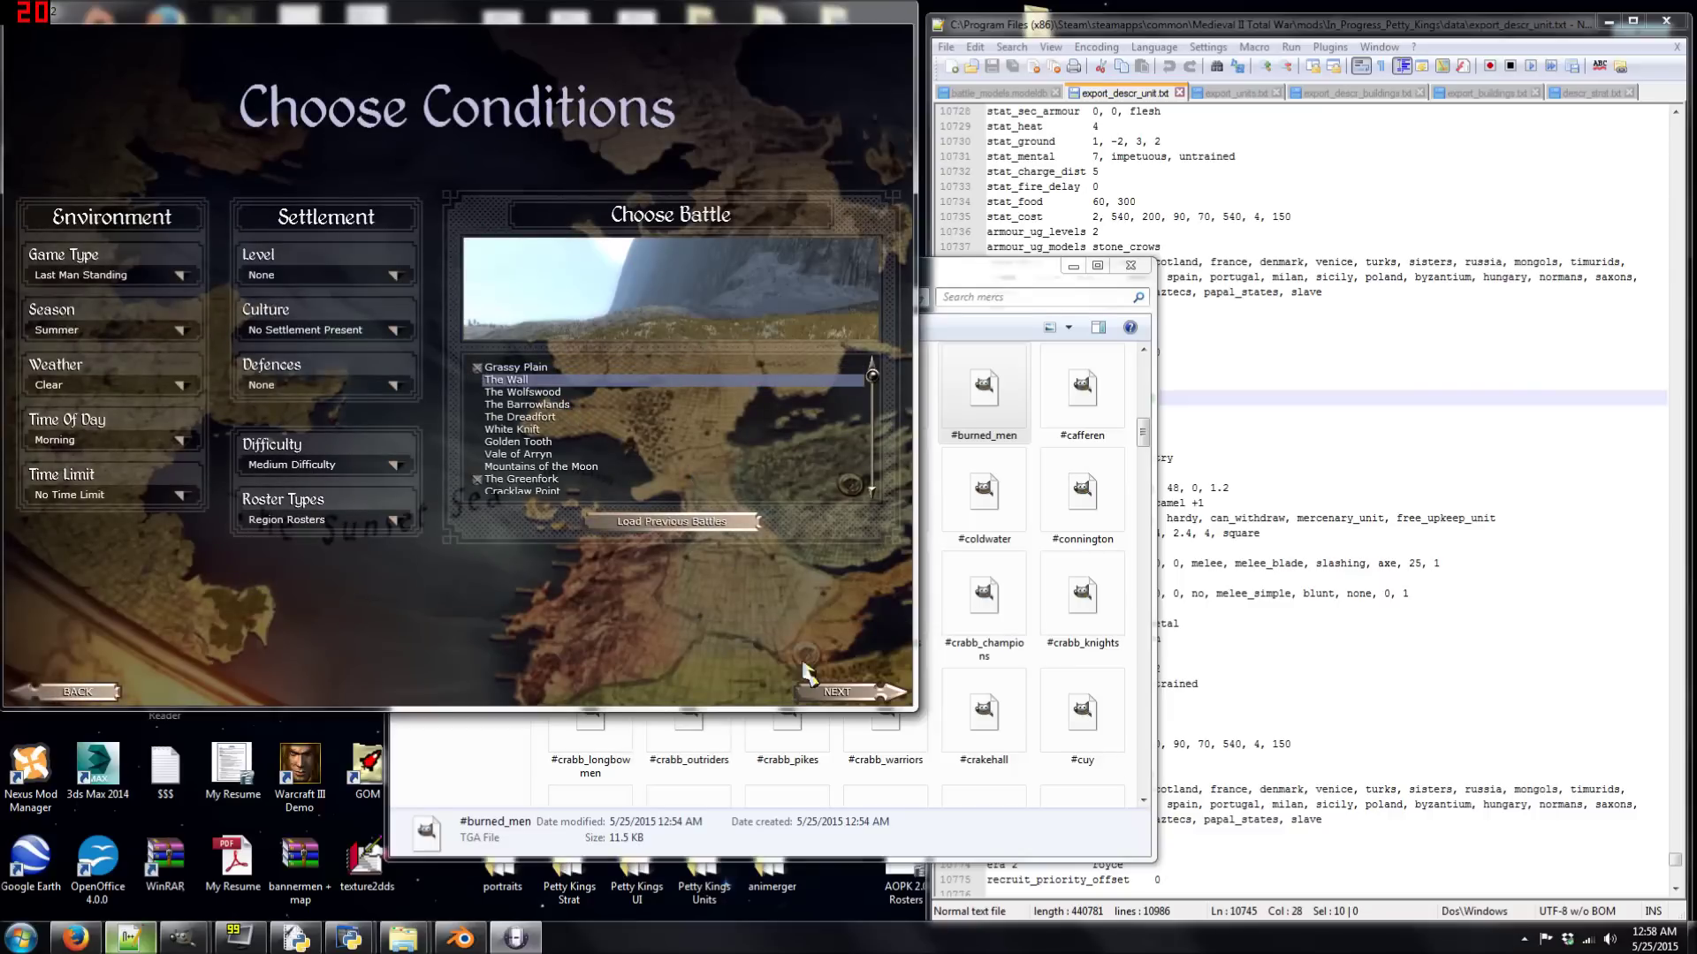
left_click(838, 691)
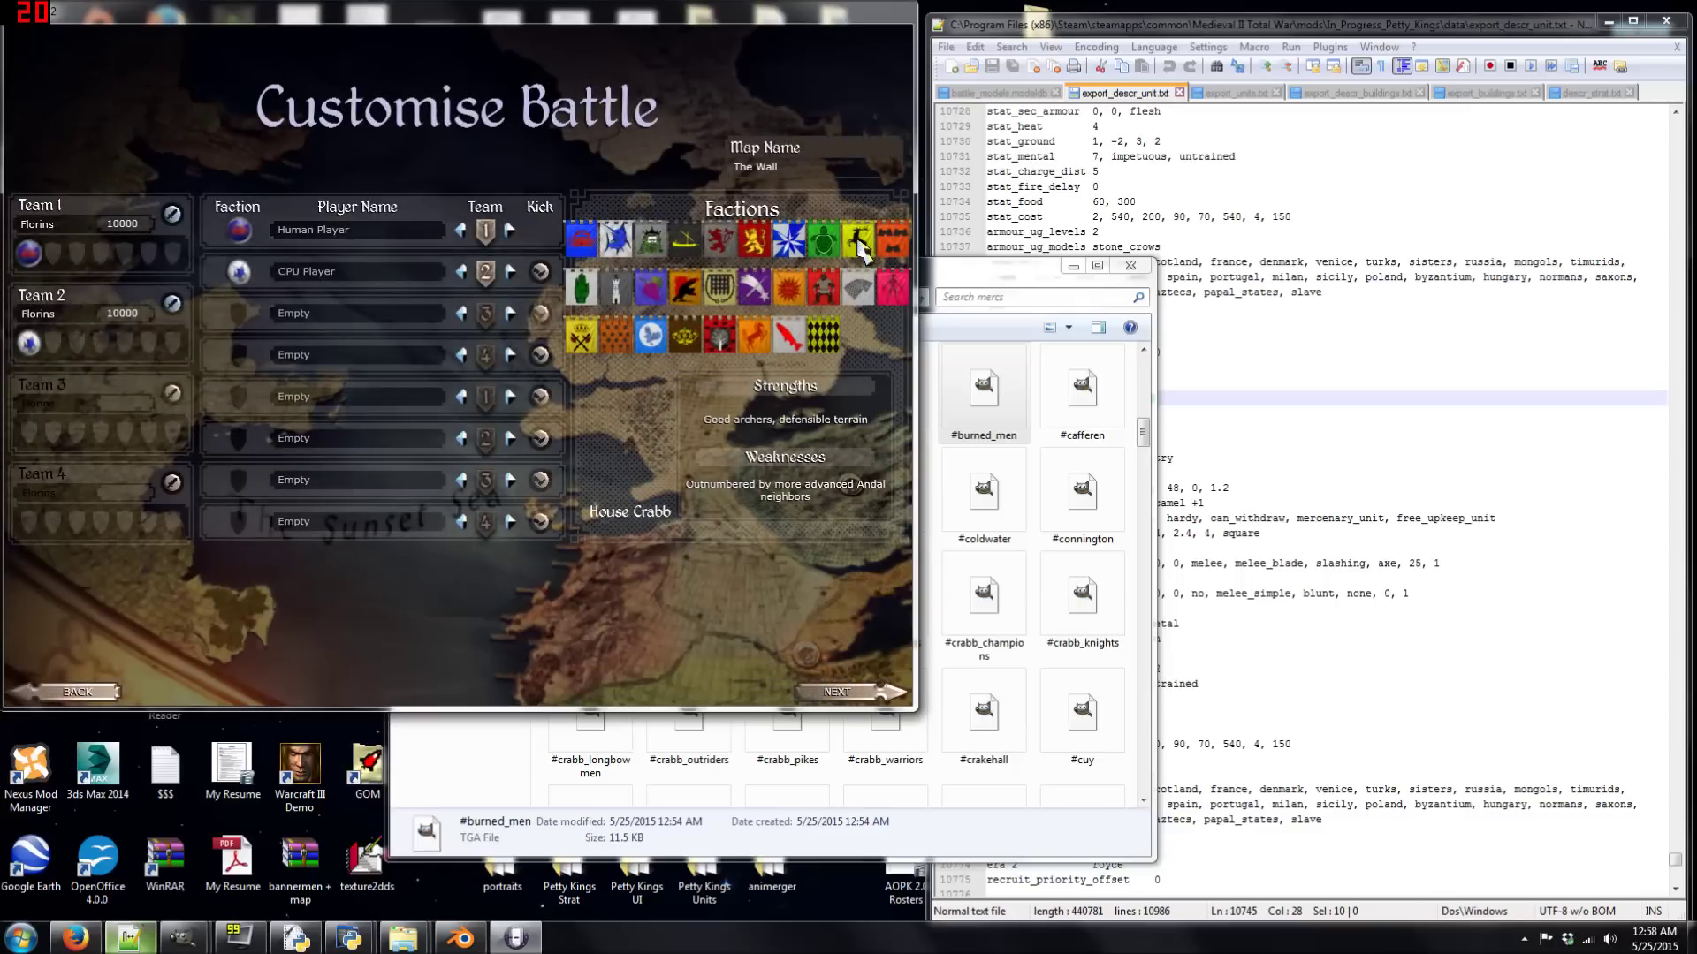
- Put House Royce on team 2 and the CPU's House Durrandon on team 1, then continue to units
left_click_drag(616, 336, 237, 230)
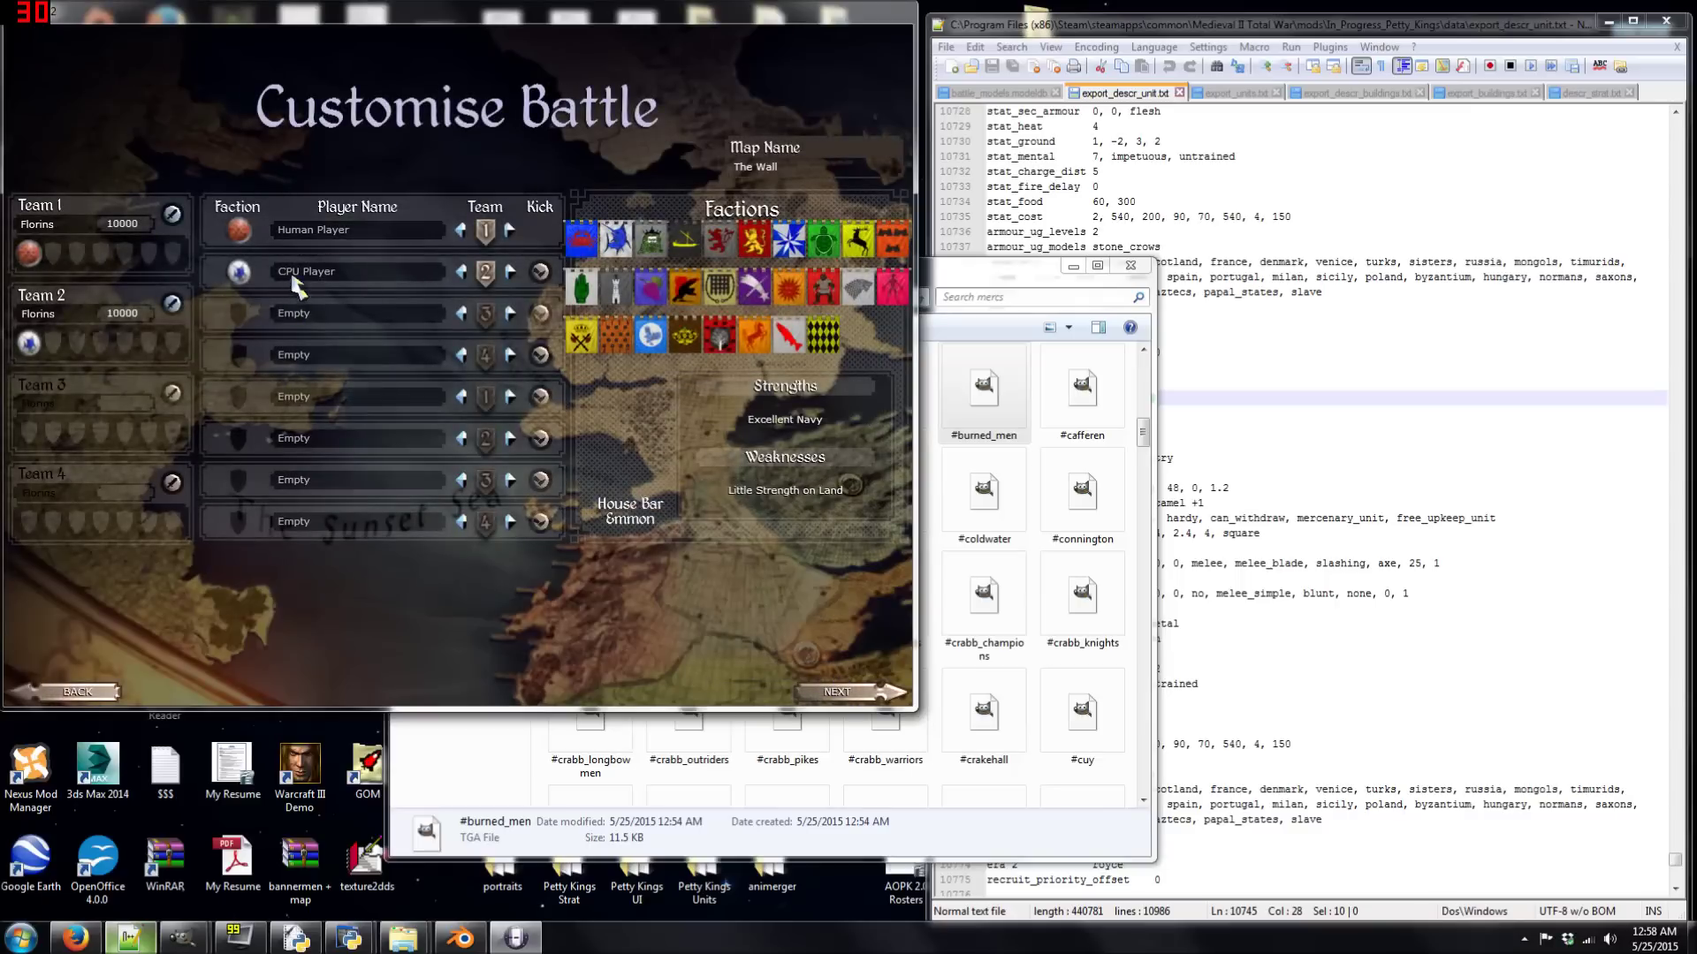
left_click_drag(853, 239, 239, 272)
left_click(510, 271)
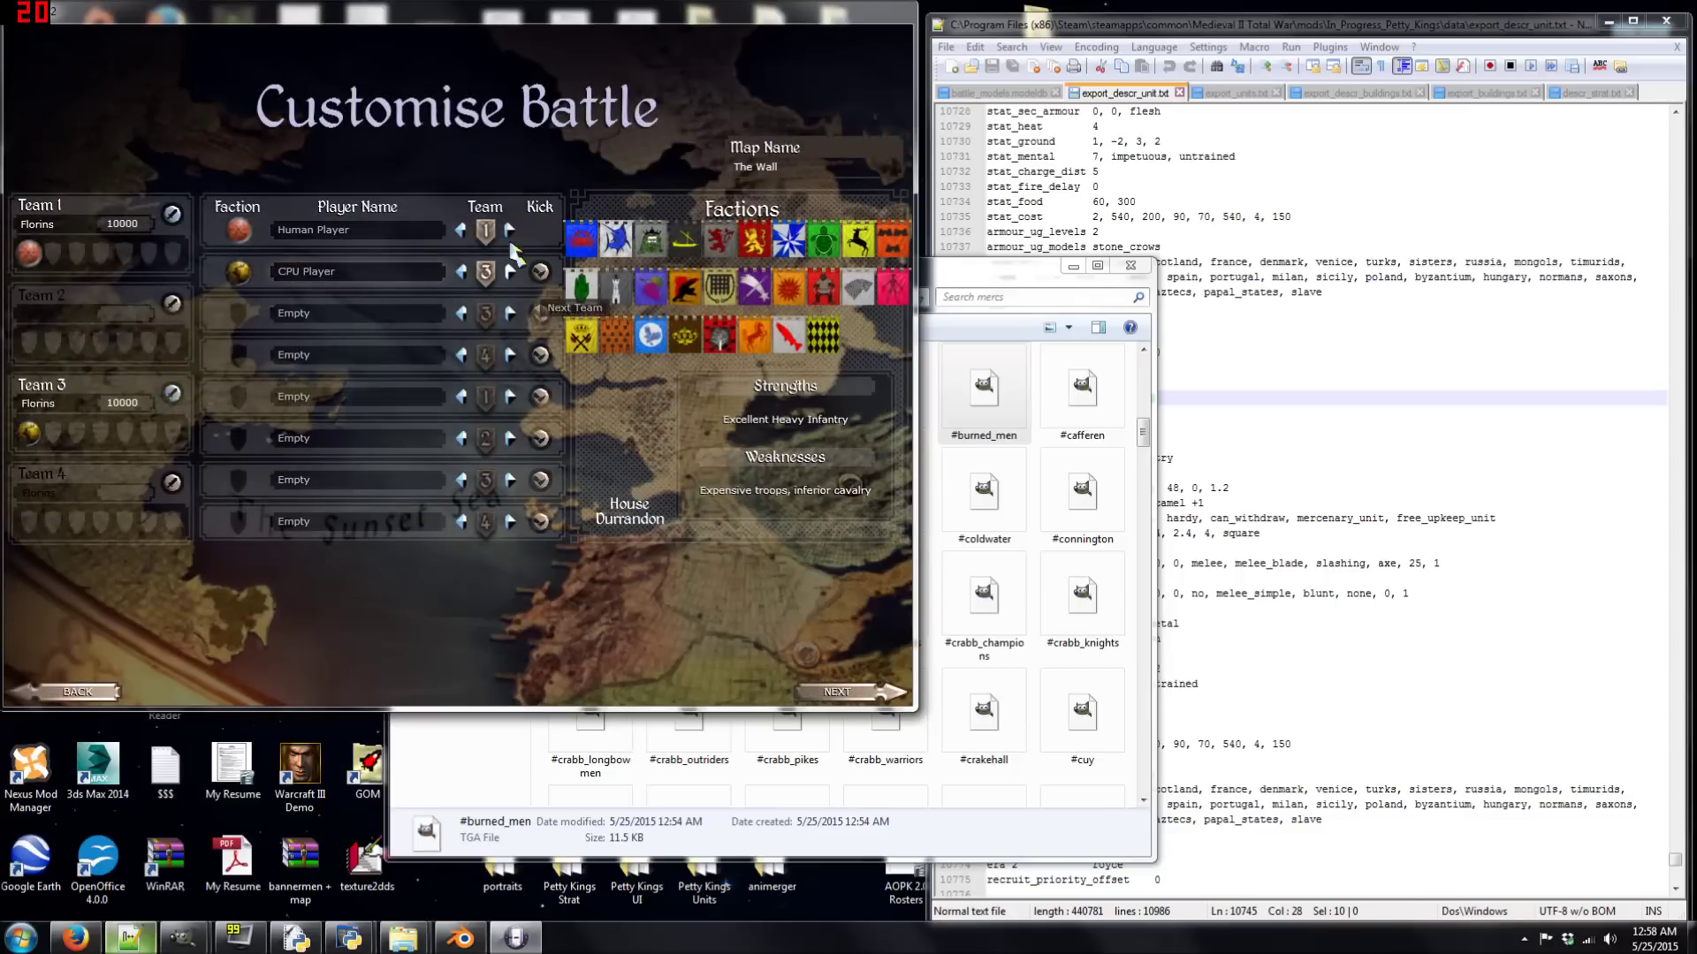
left_click(510, 271)
left_click(510, 272)
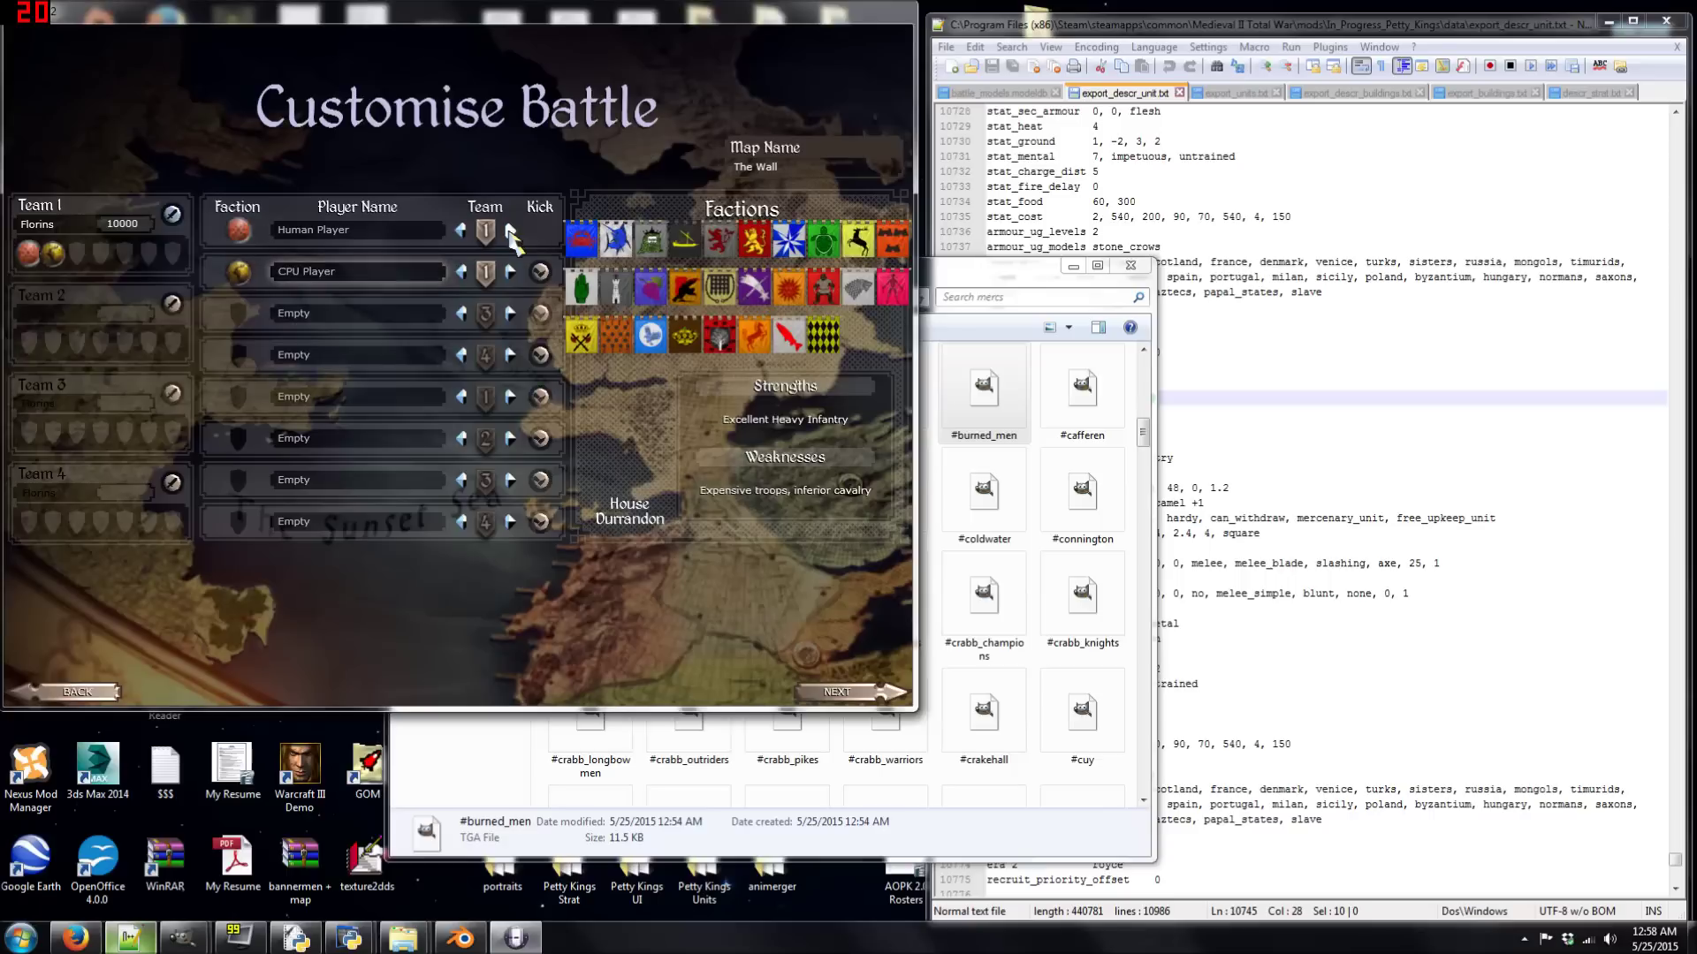
left_click(509, 230)
left_click(817, 692)
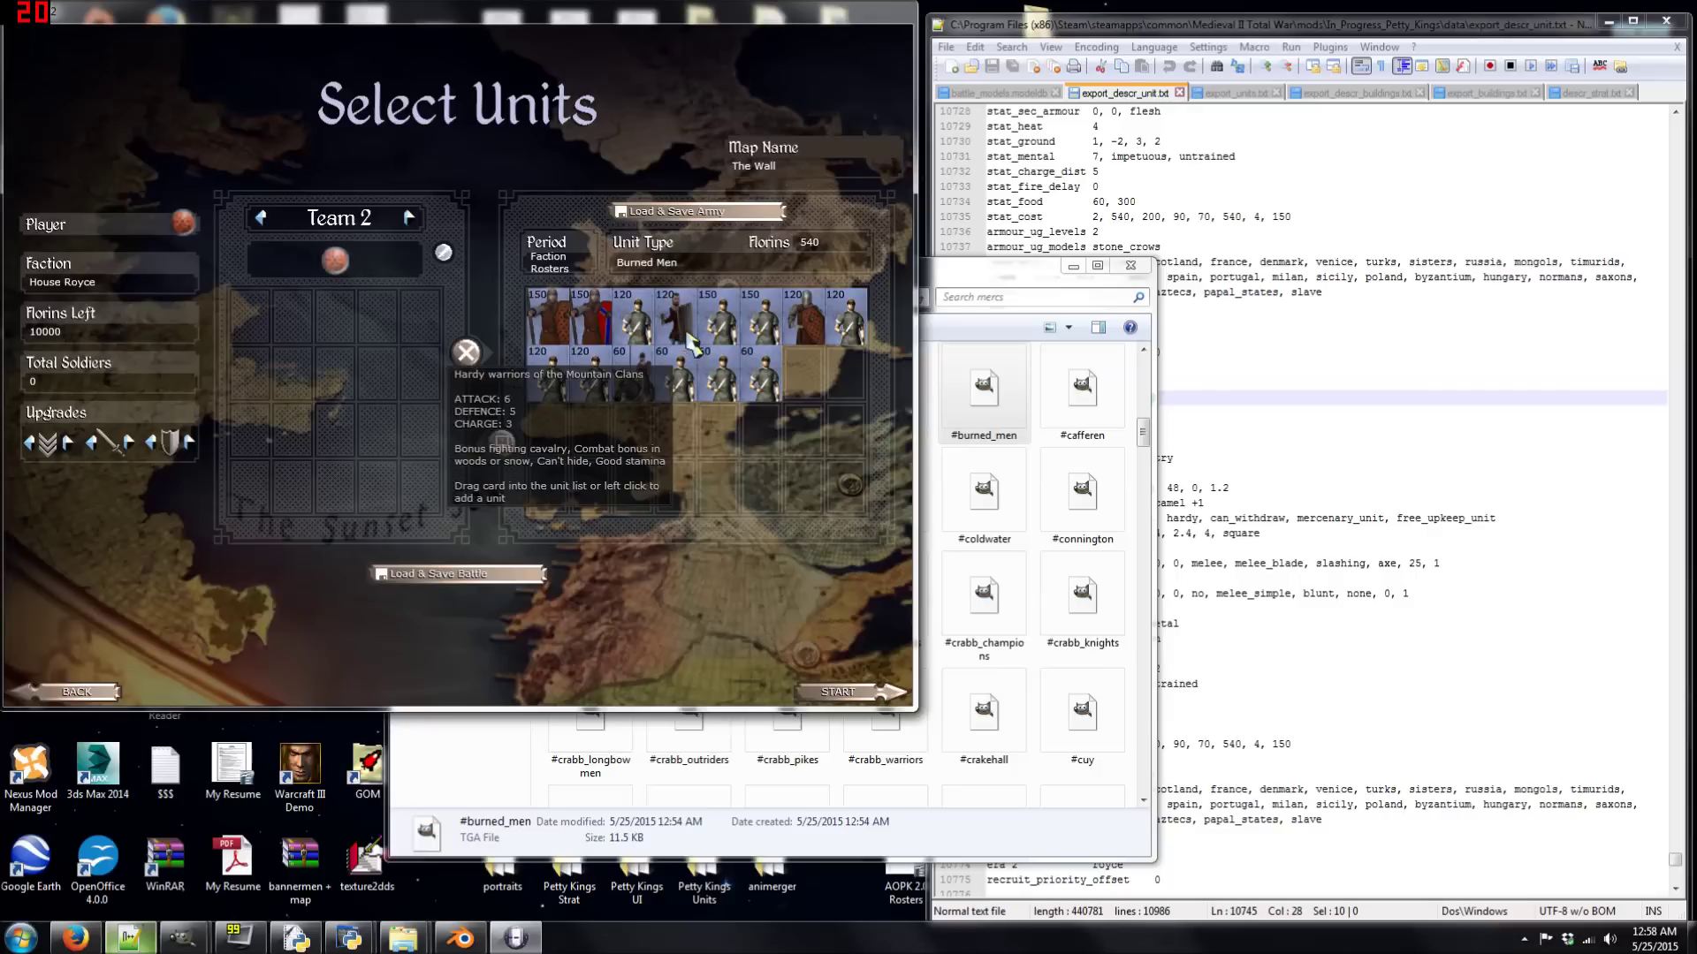
- Add seven Burned Men units to Team 2's army
left_click(693, 343)
left_click(694, 343)
left_click(694, 343)
left_click(693, 343)
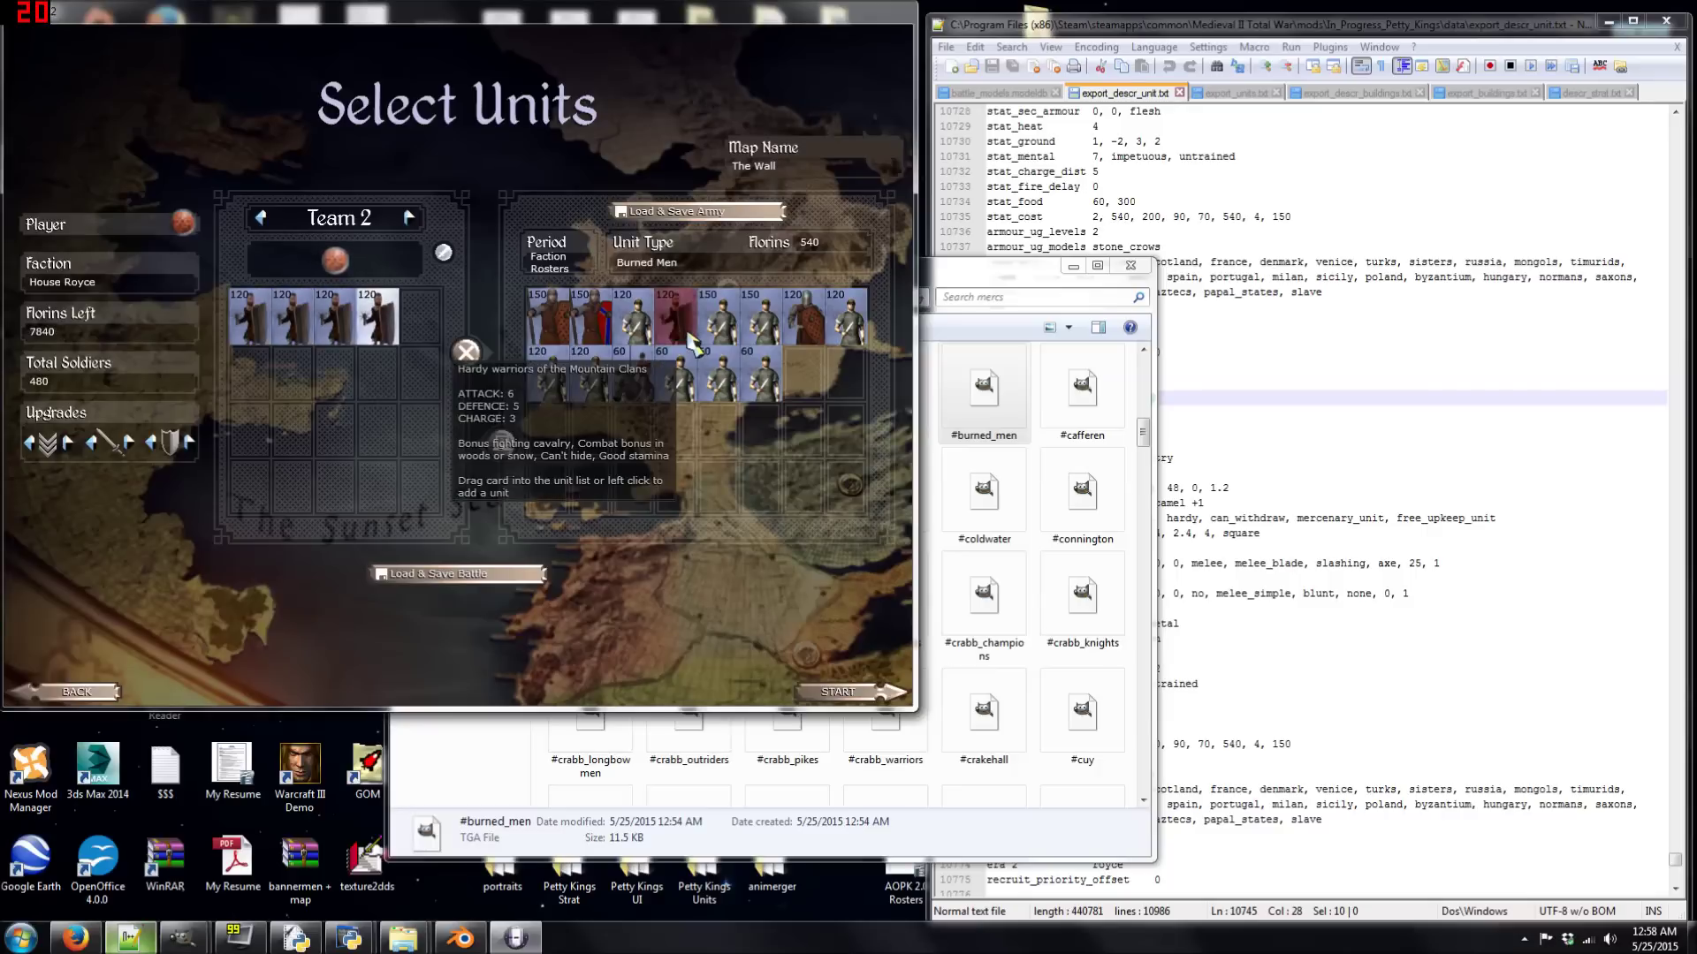
left_click(694, 343)
left_click(694, 343)
left_click(693, 343)
left_click(694, 343)
left_click(694, 343)
left_click(694, 343)
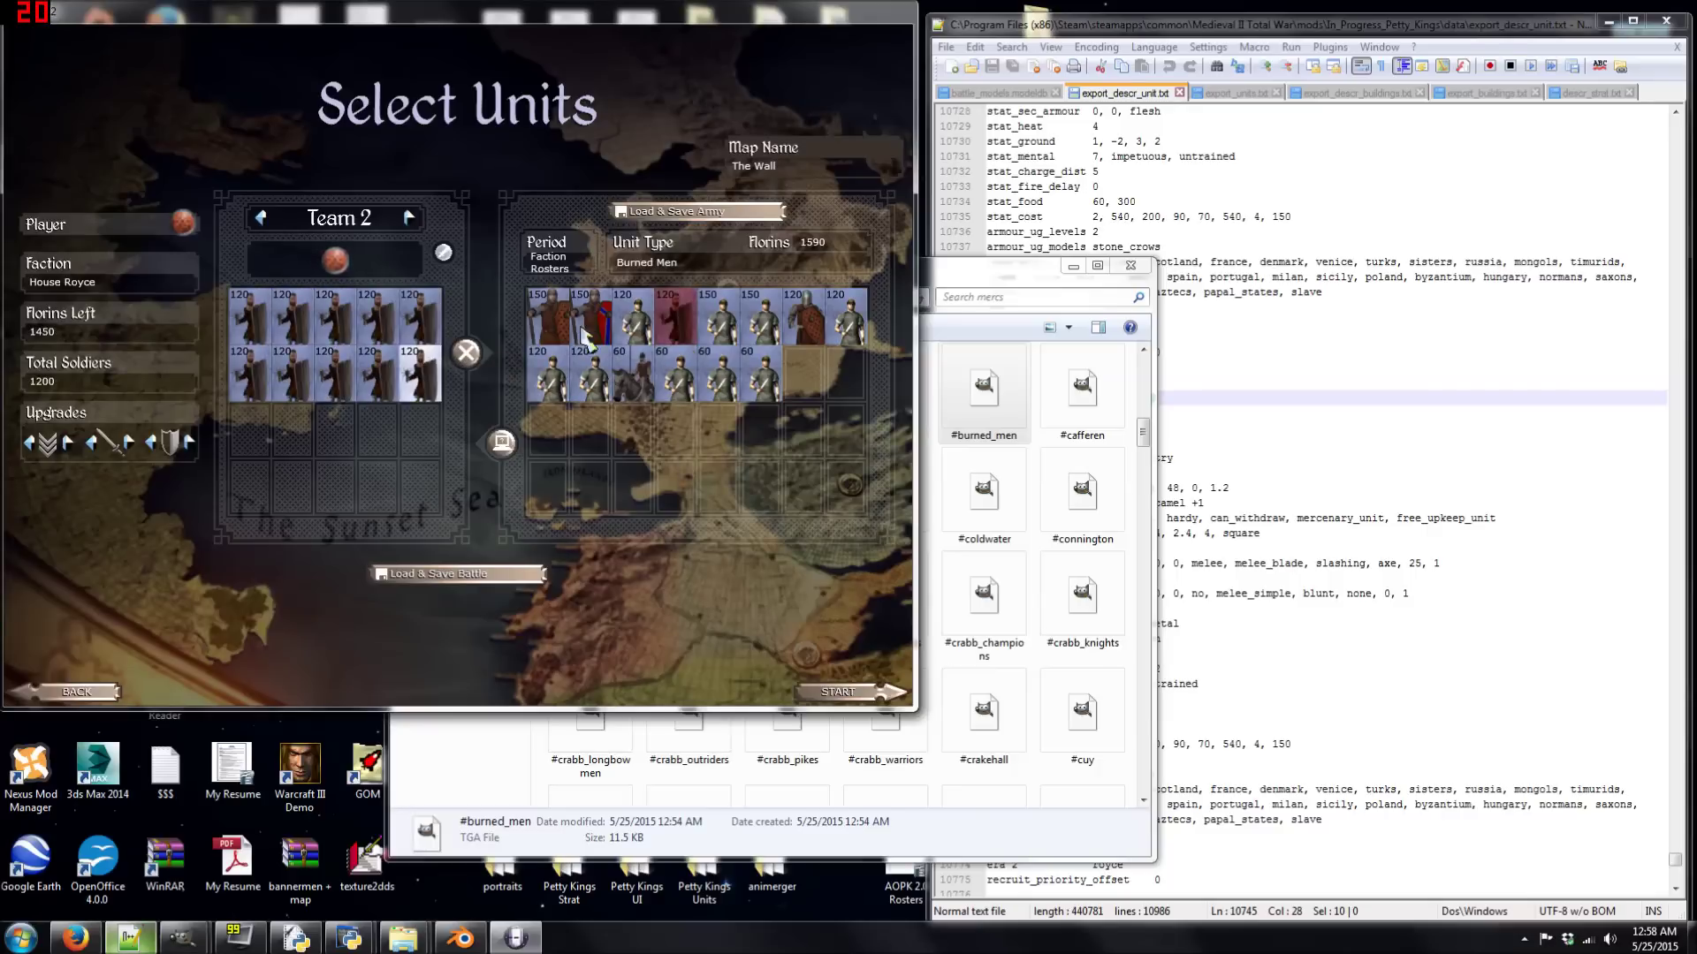
- Fill Team 1's army with cavalry units, including Stormland Riders, removing one extra unit
left_click(410, 218)
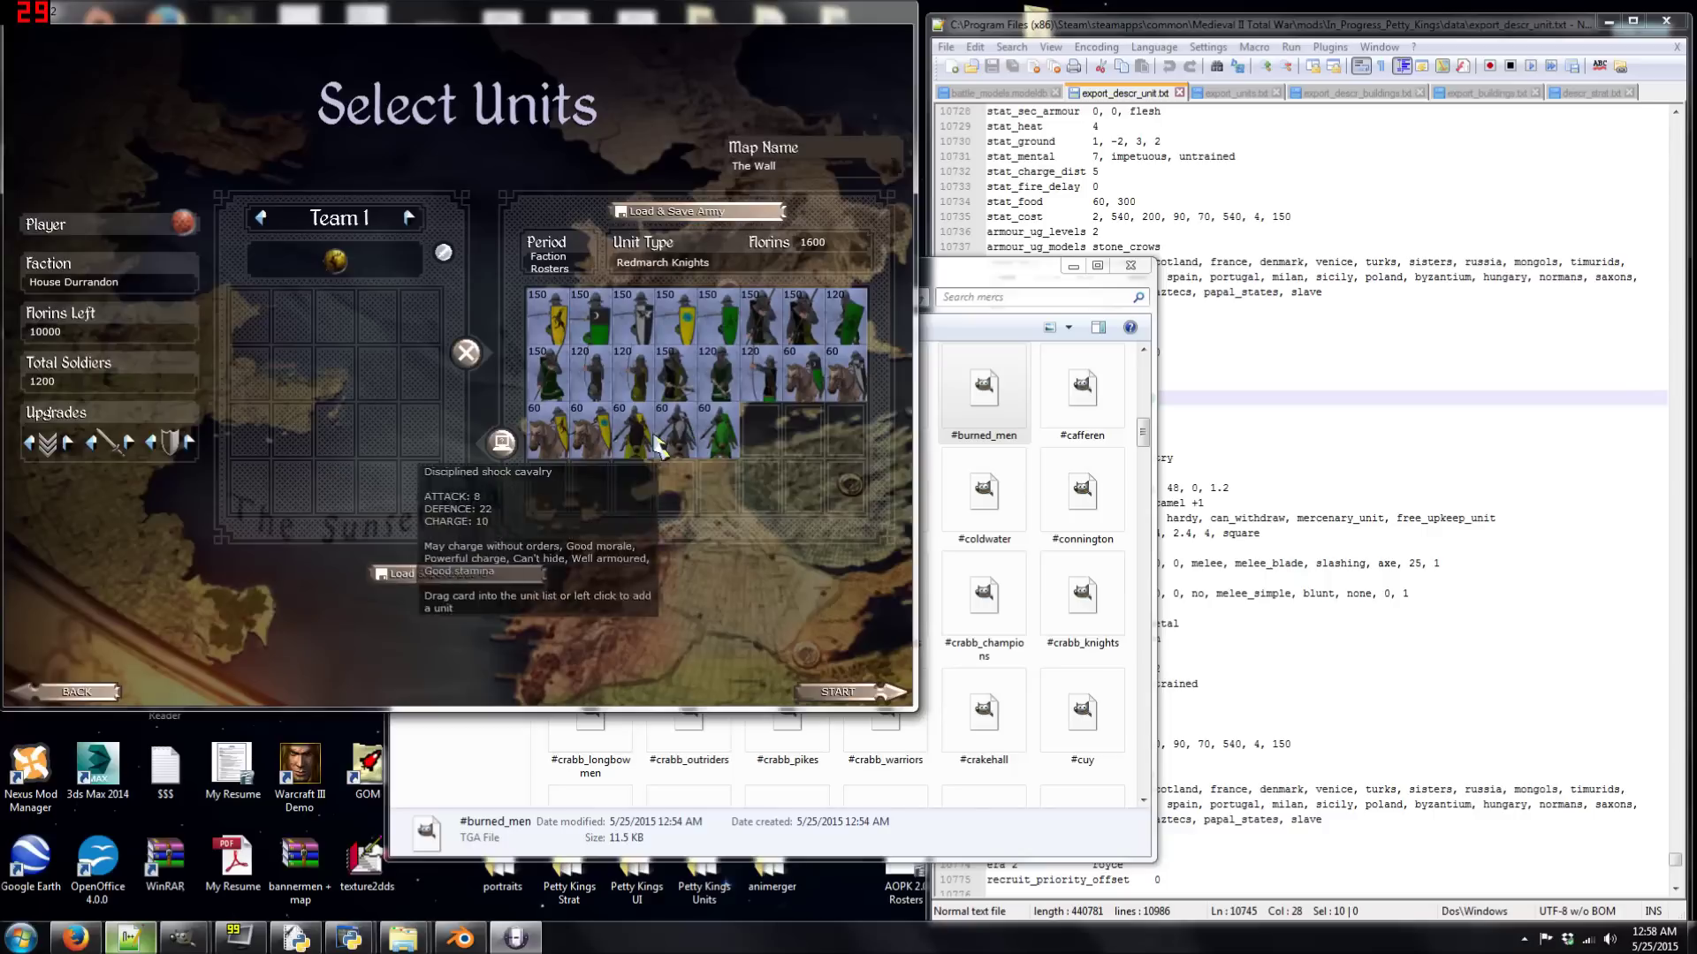
left_click(652, 444)
left_click(652, 445)
left_click(652, 447)
left_click(681, 446)
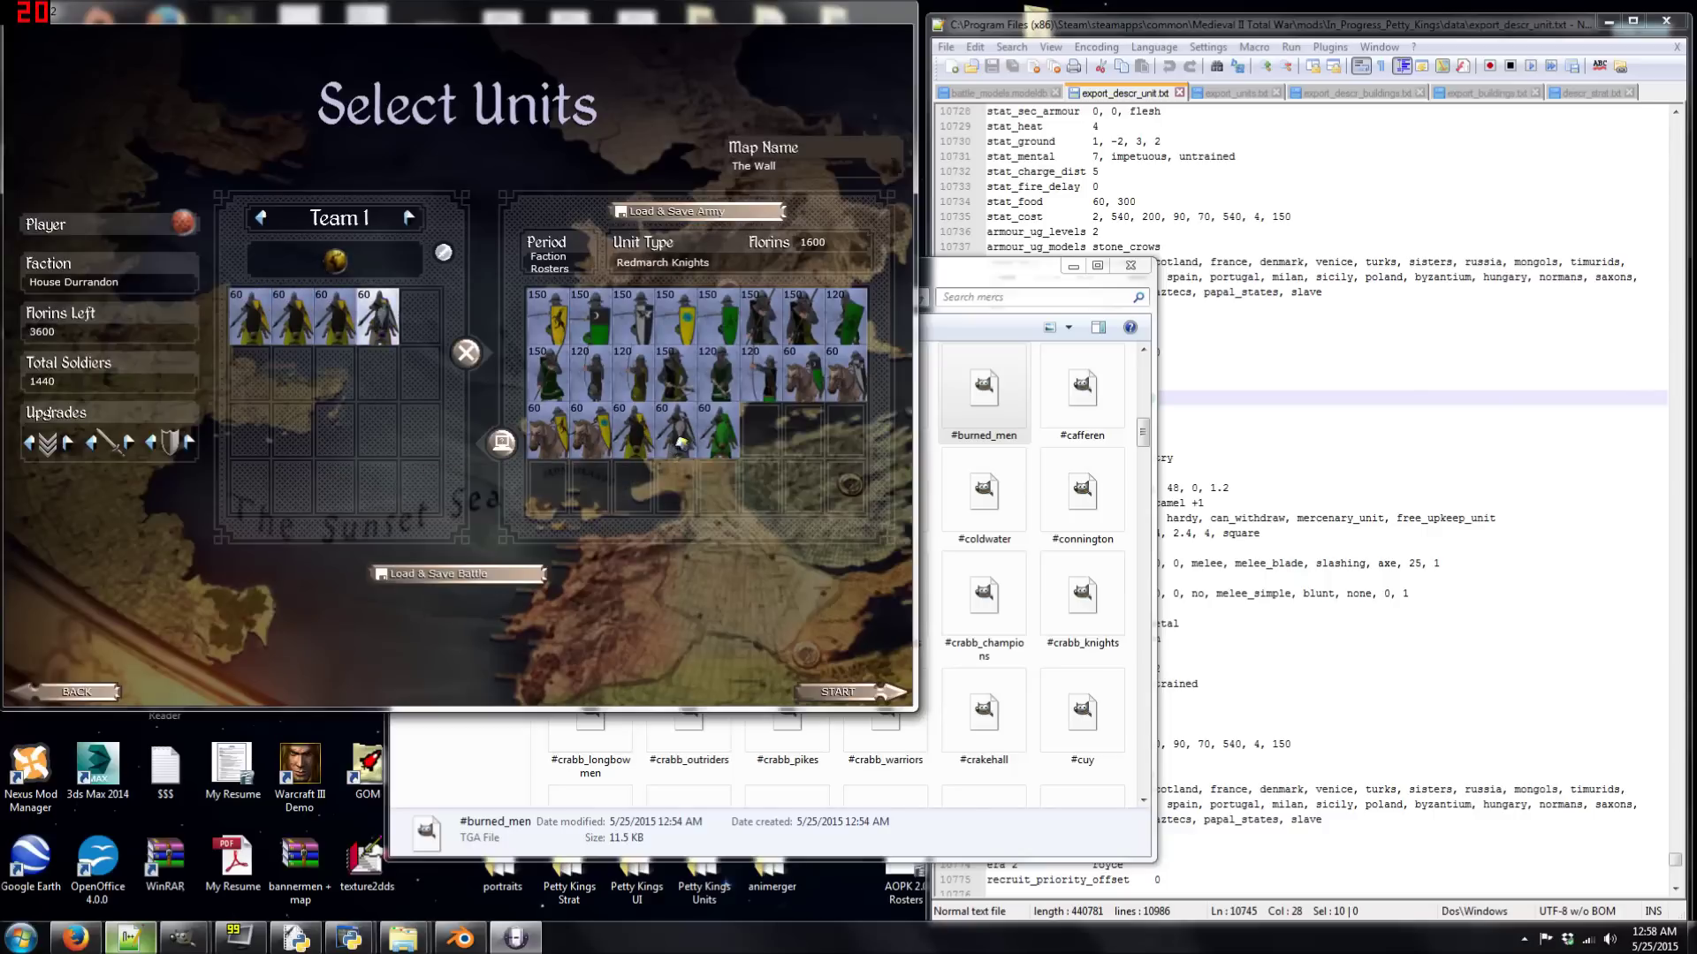
left_click(680, 446)
left_click(718, 451)
left_click(422, 329)
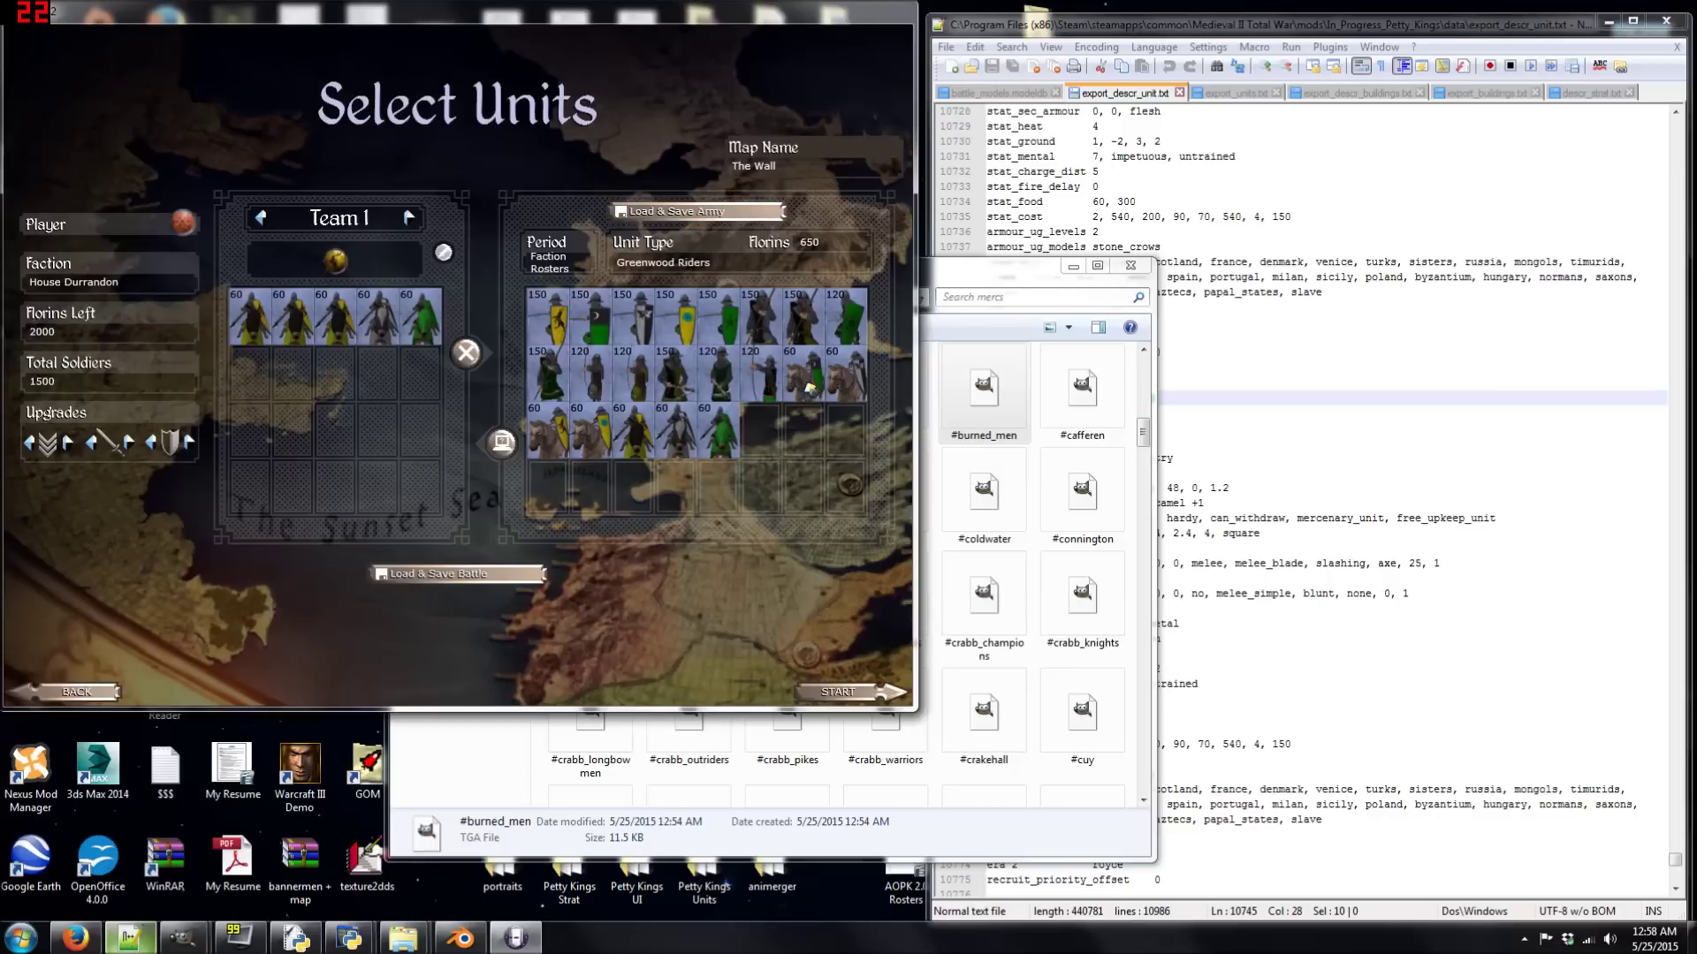
left_click(601, 446)
left_click(589, 446)
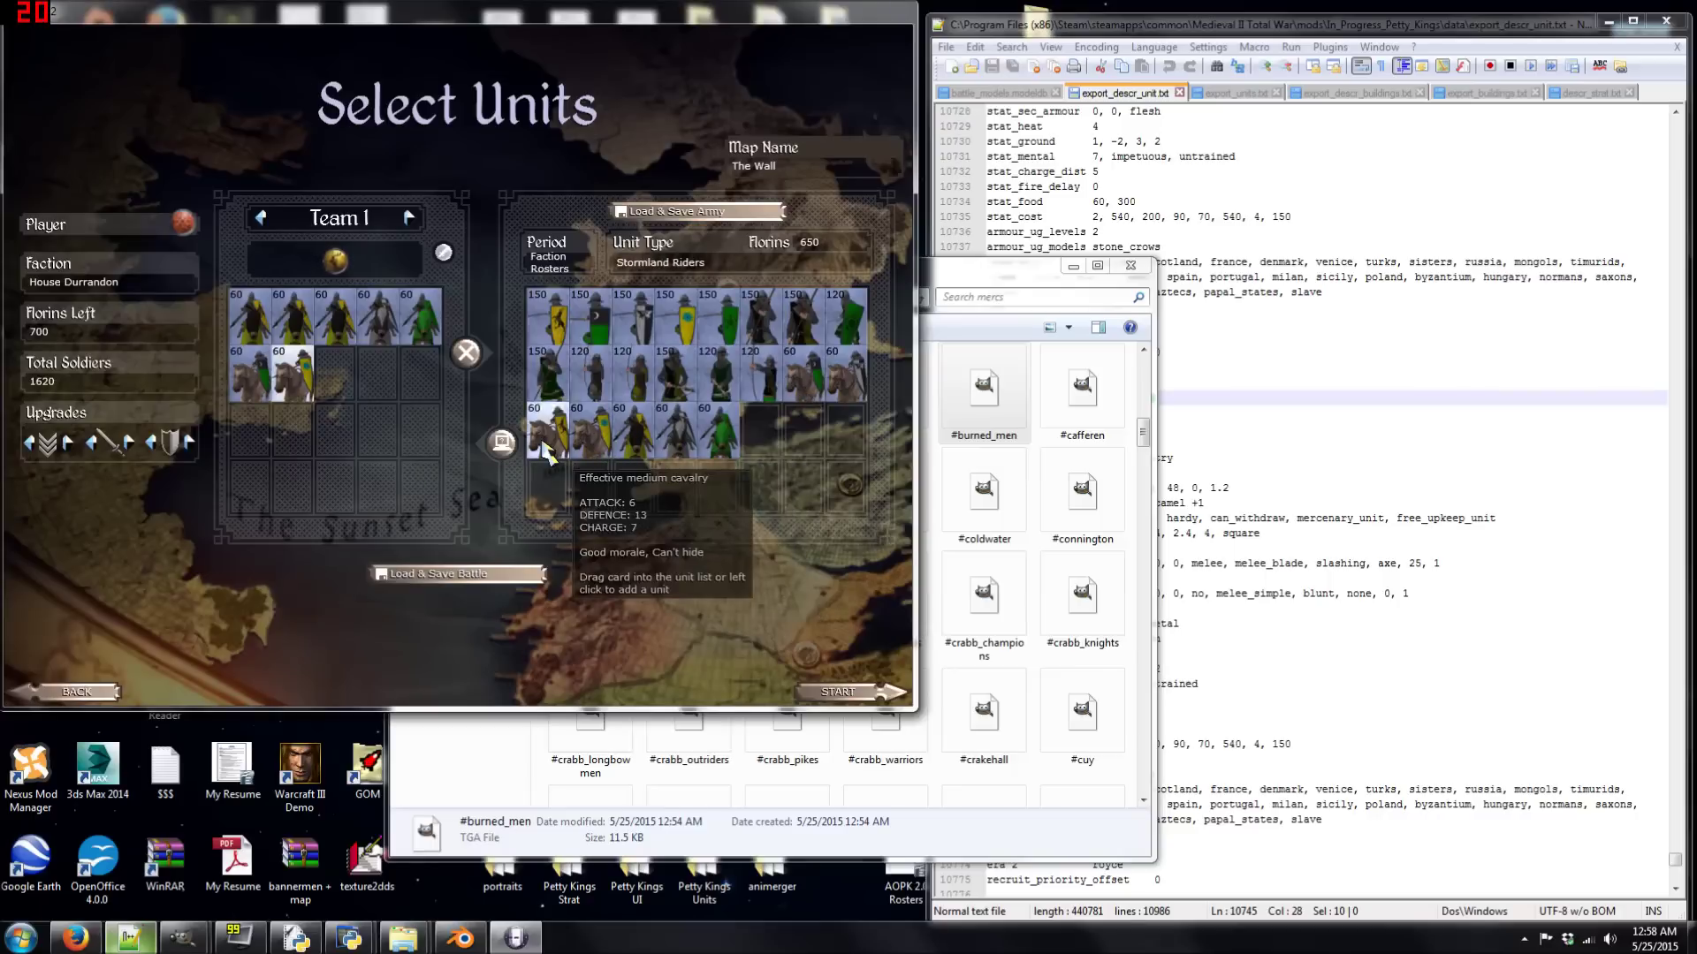
left_click(544, 447)
- Add one more Burned Men unit to Team 2 and start the battle
left_click(410, 219)
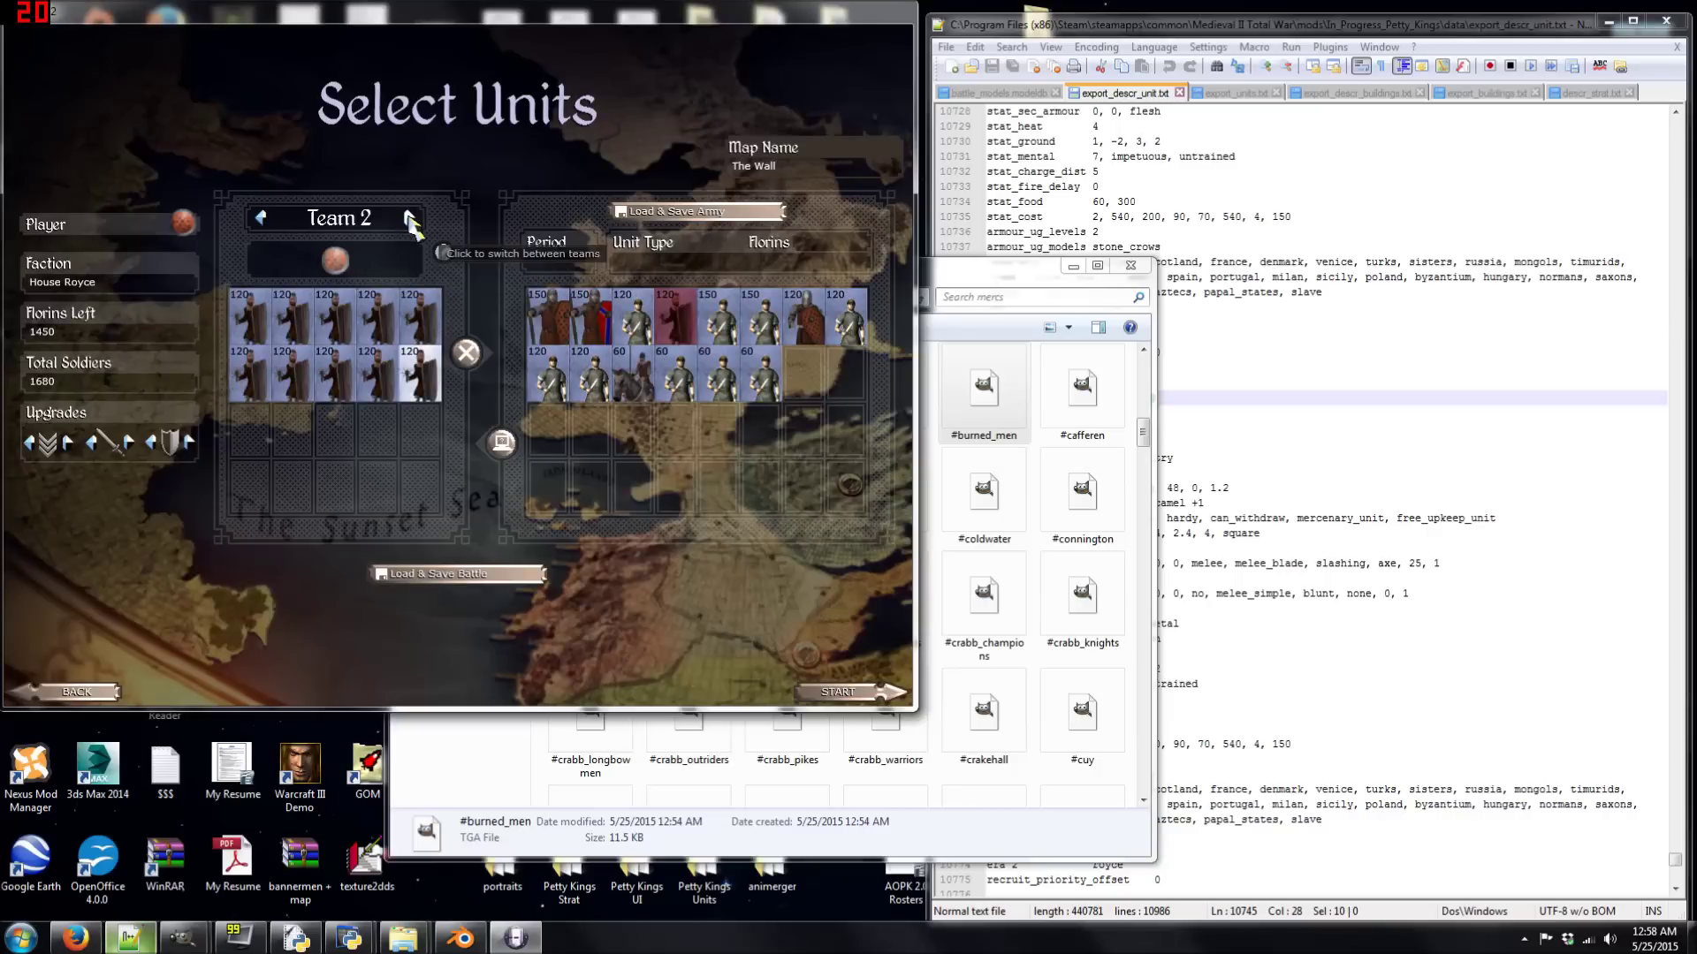
left_click(686, 331)
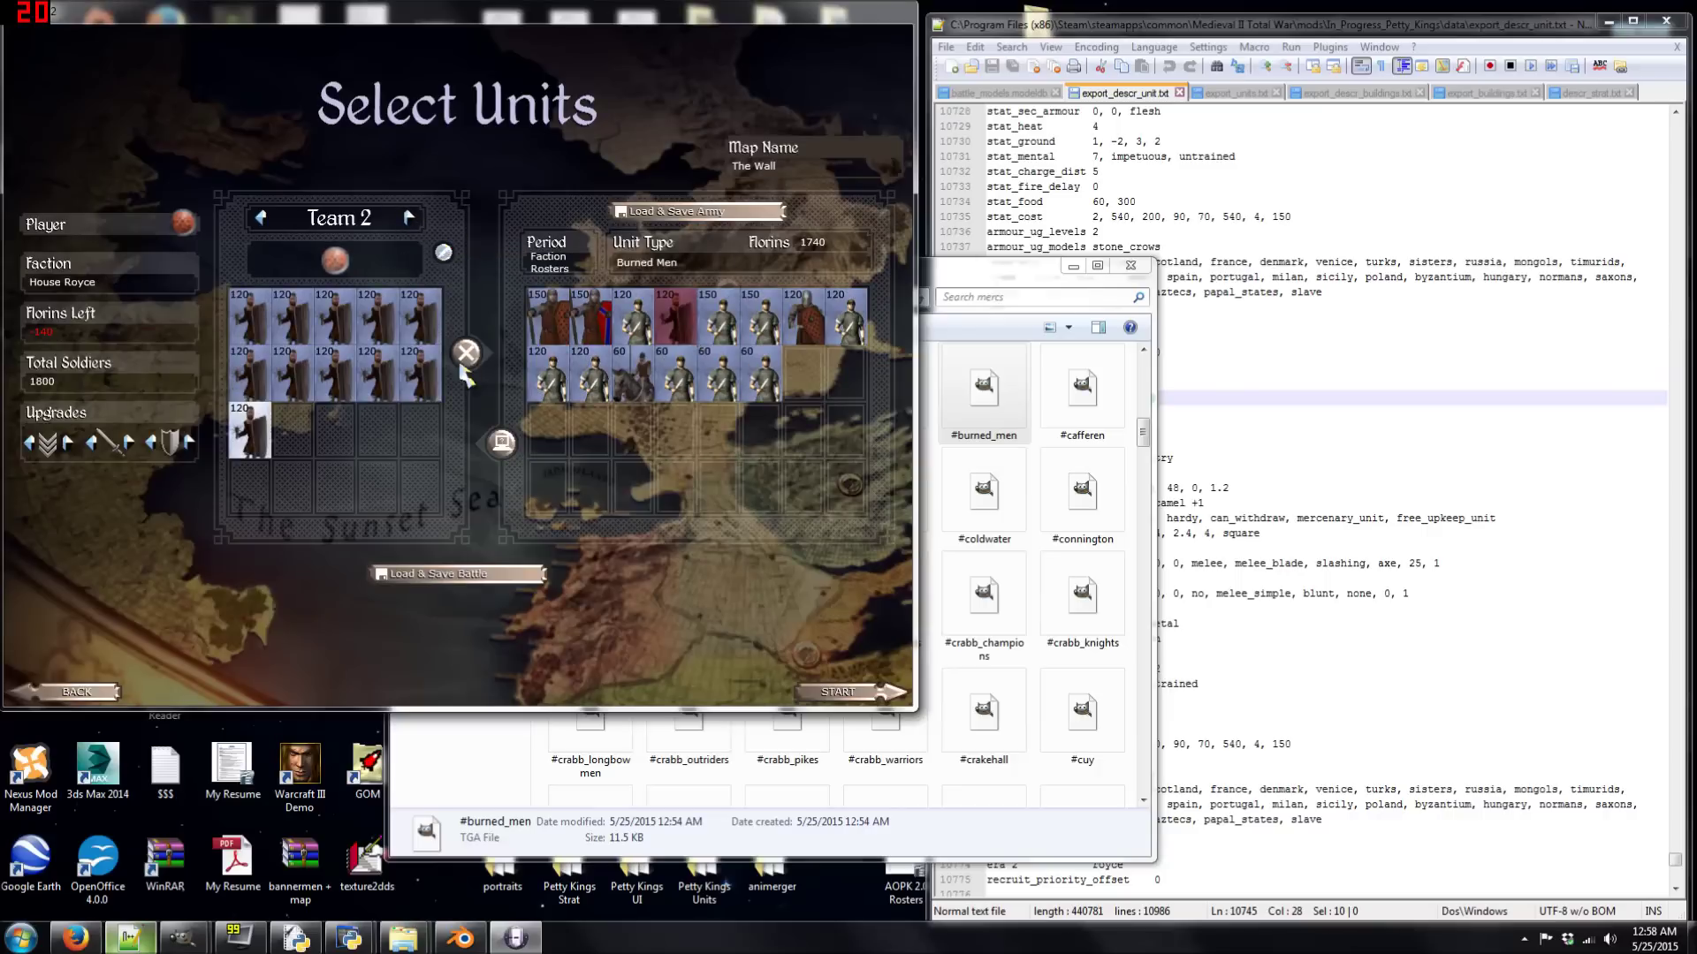
left_click(849, 692)
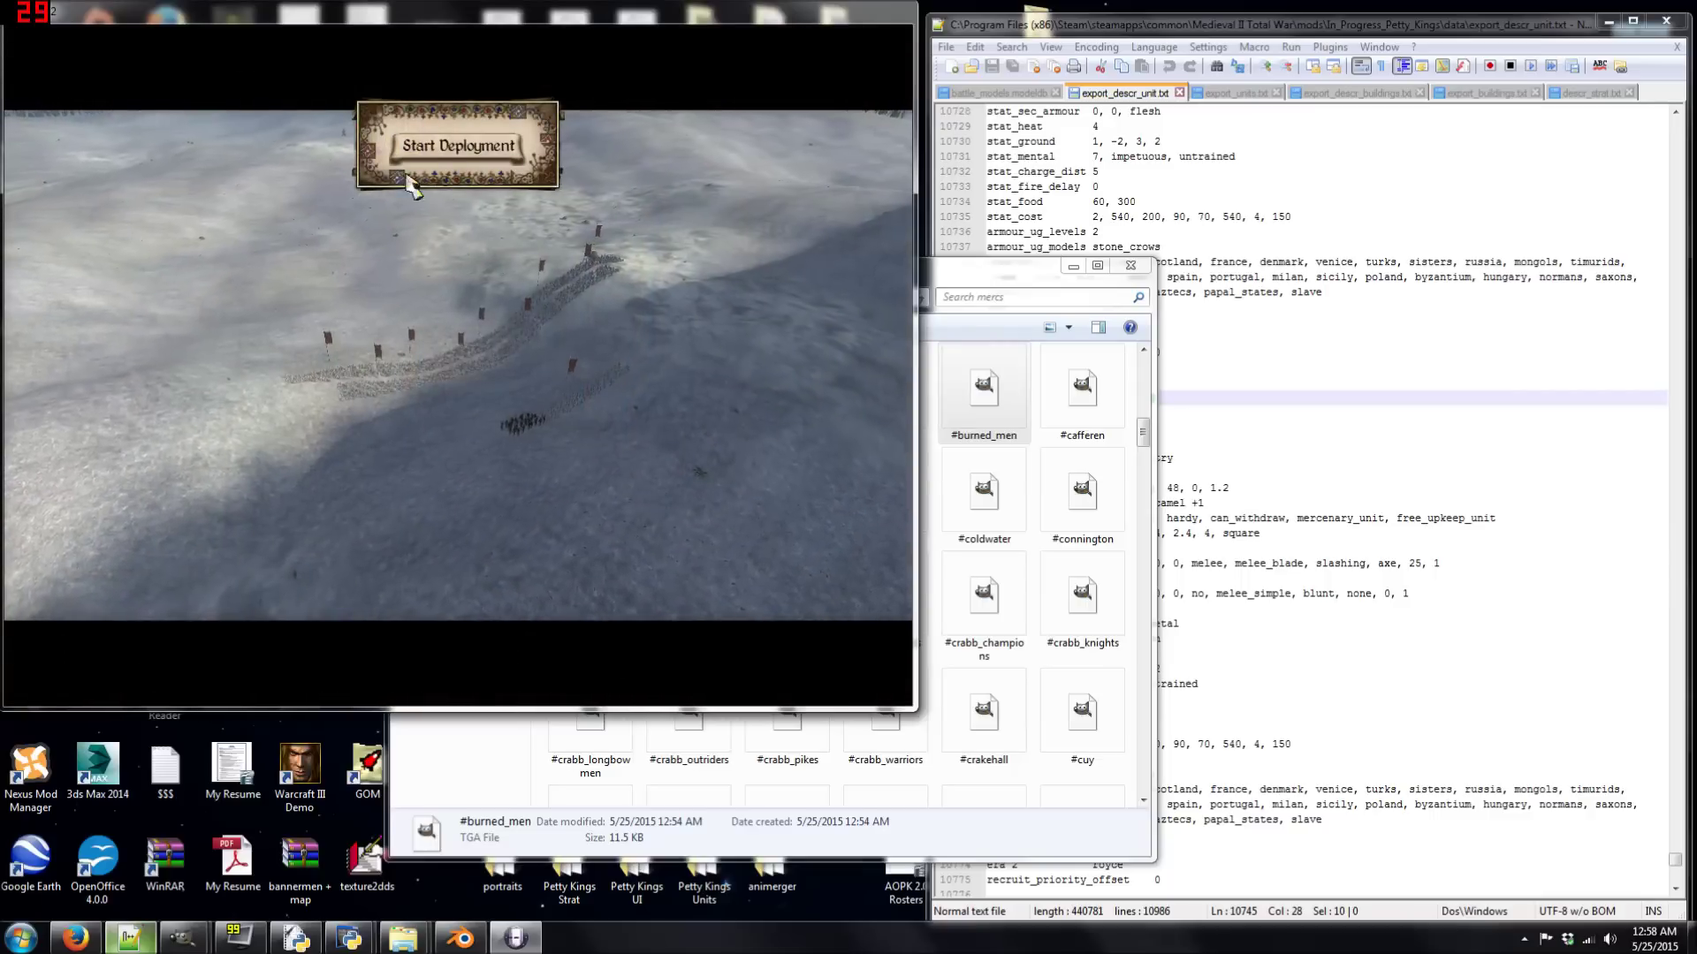
- Enter deployment, select the whole army with Ctrl+A and zoom over the deployment zone
left_click(467, 177)
scroll(569, 333, "down", 5)
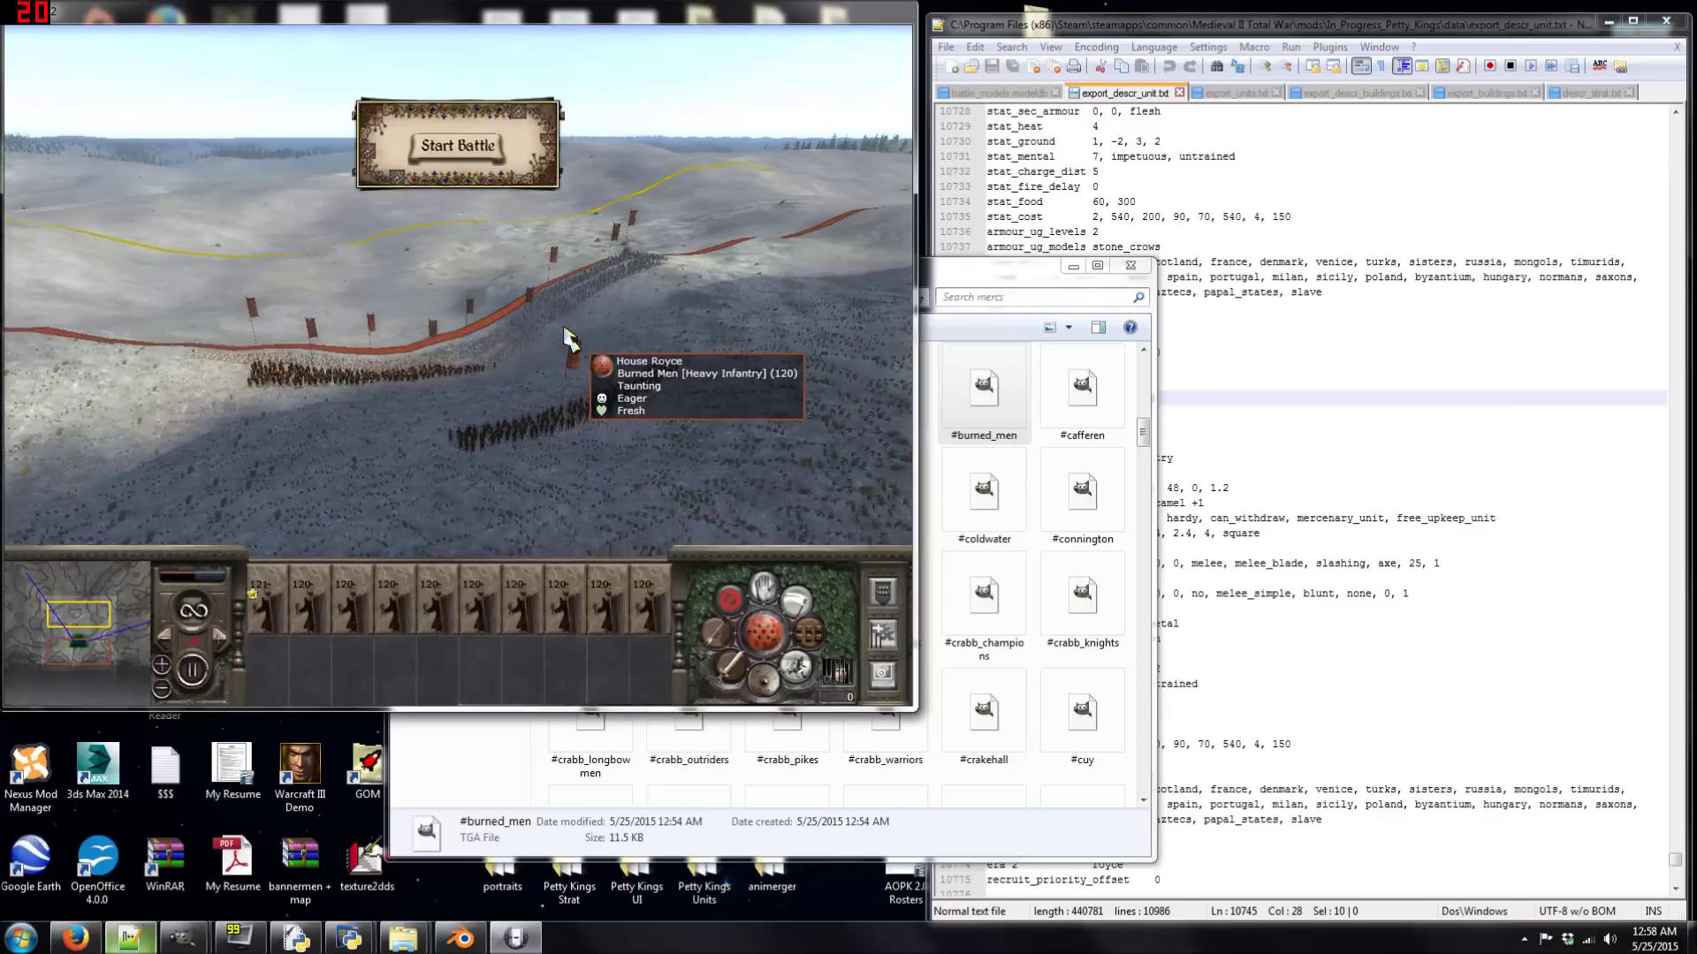
key("ctrl+a")
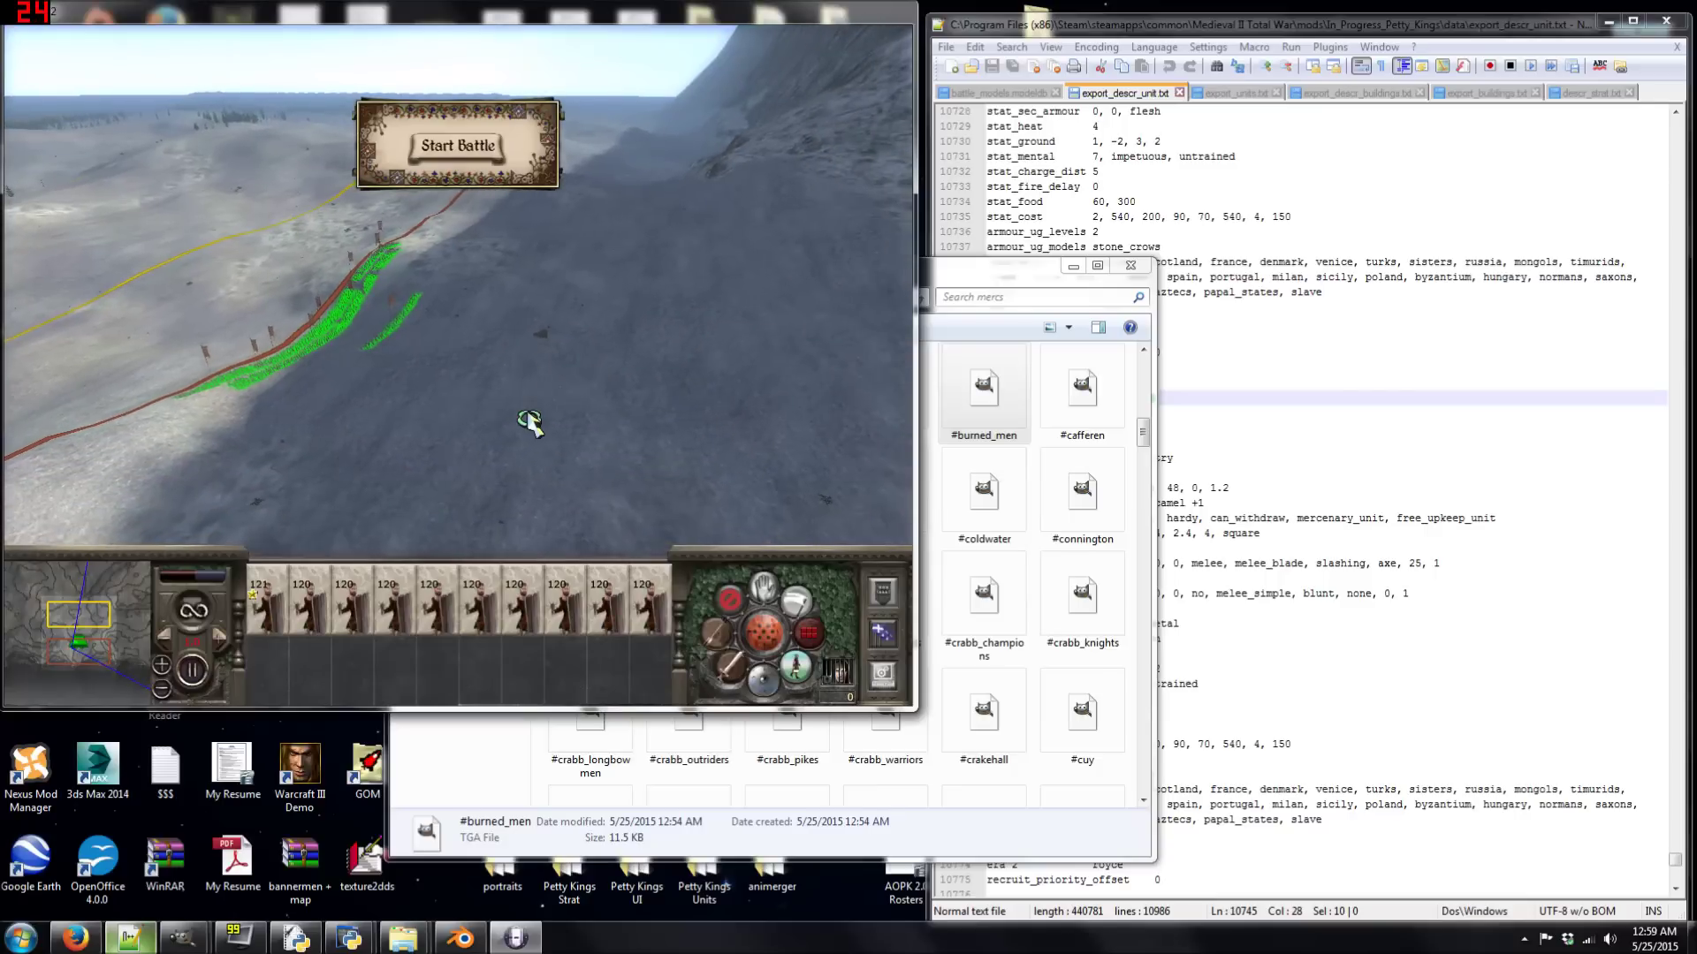
scroll(519, 435, "up", 5)
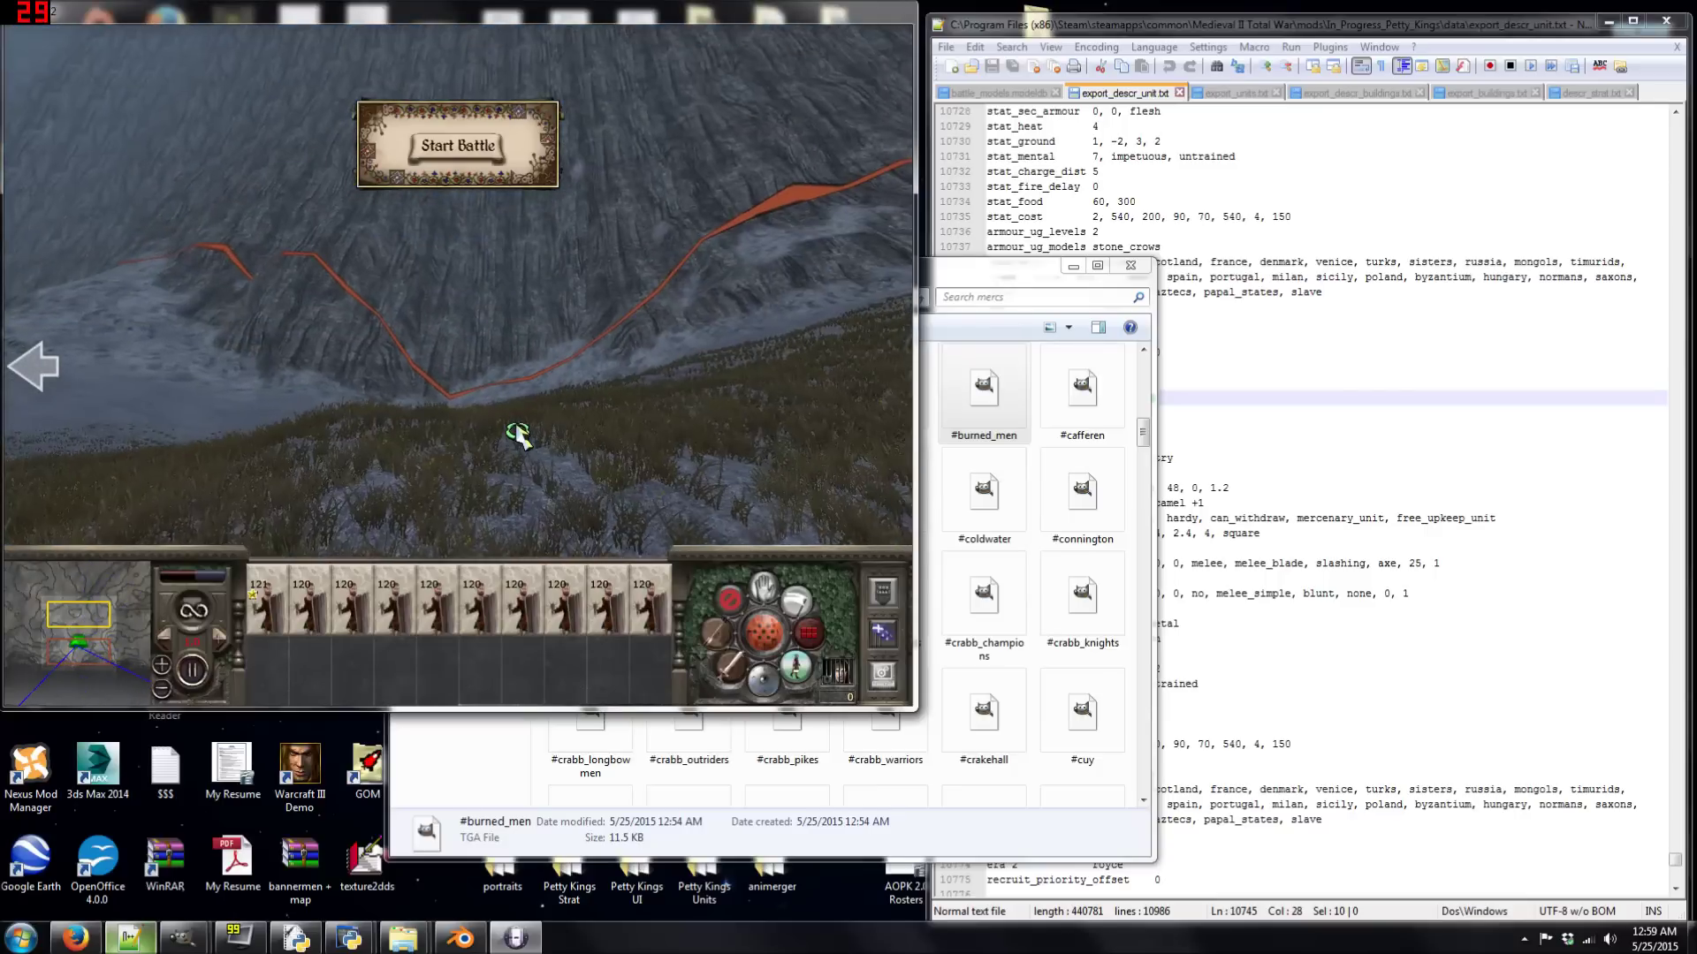
scroll(519, 435, "down", 3)
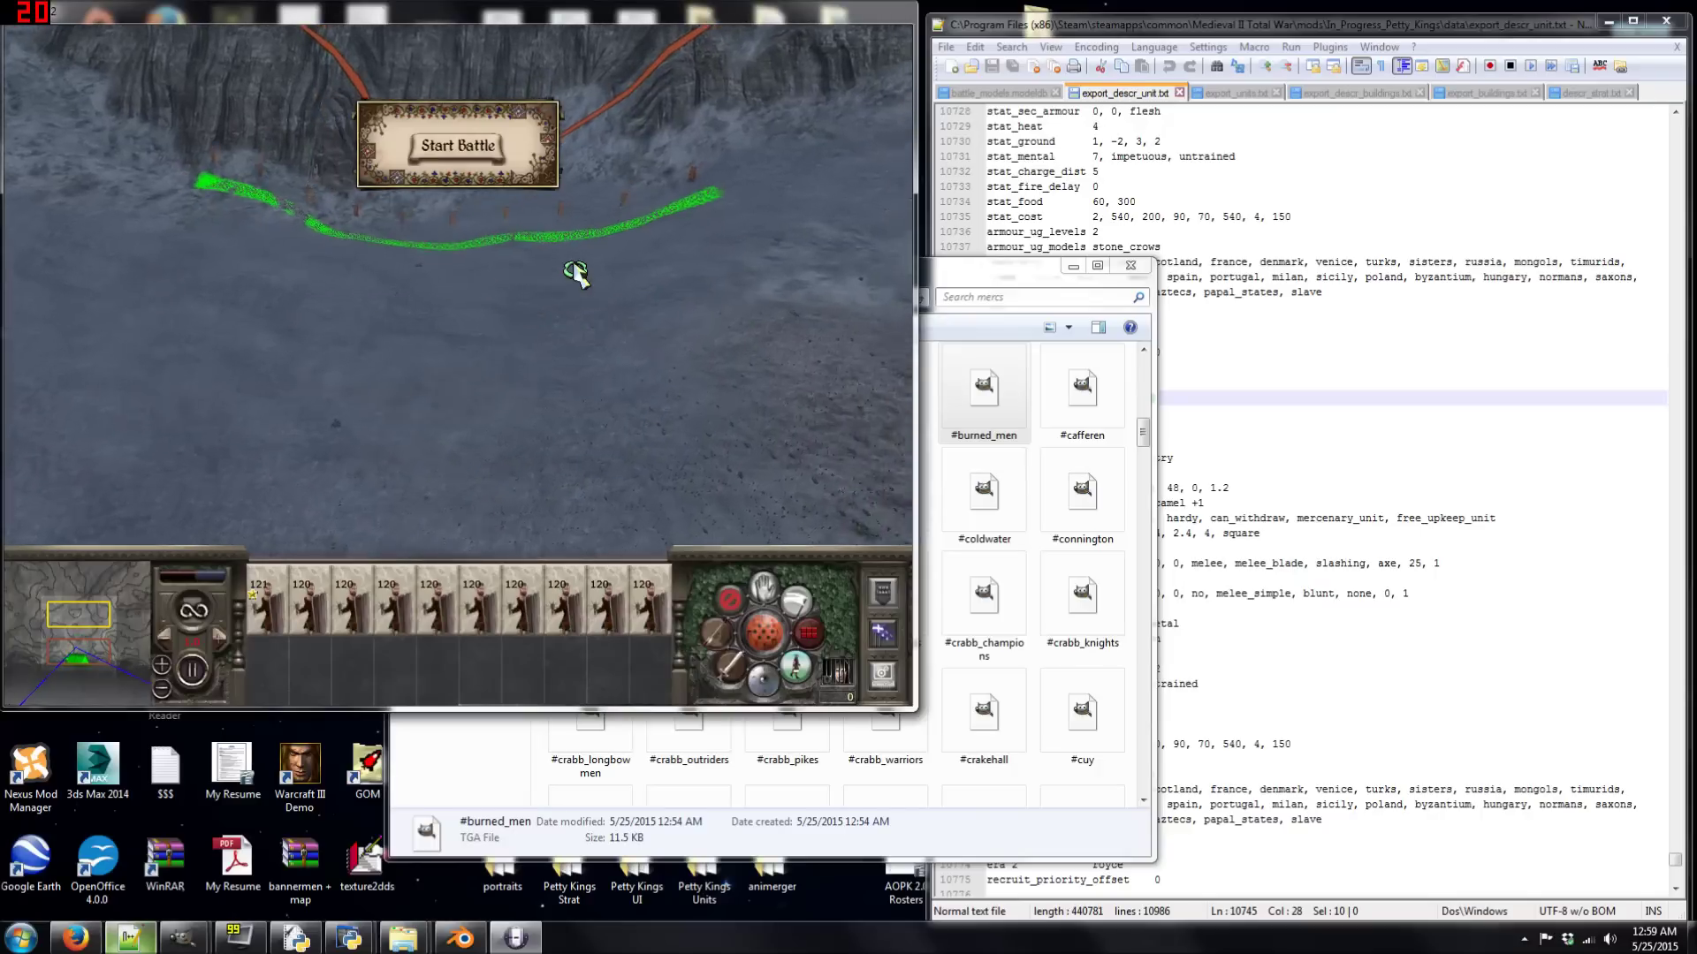
scroll(572, 273, "up", 3)
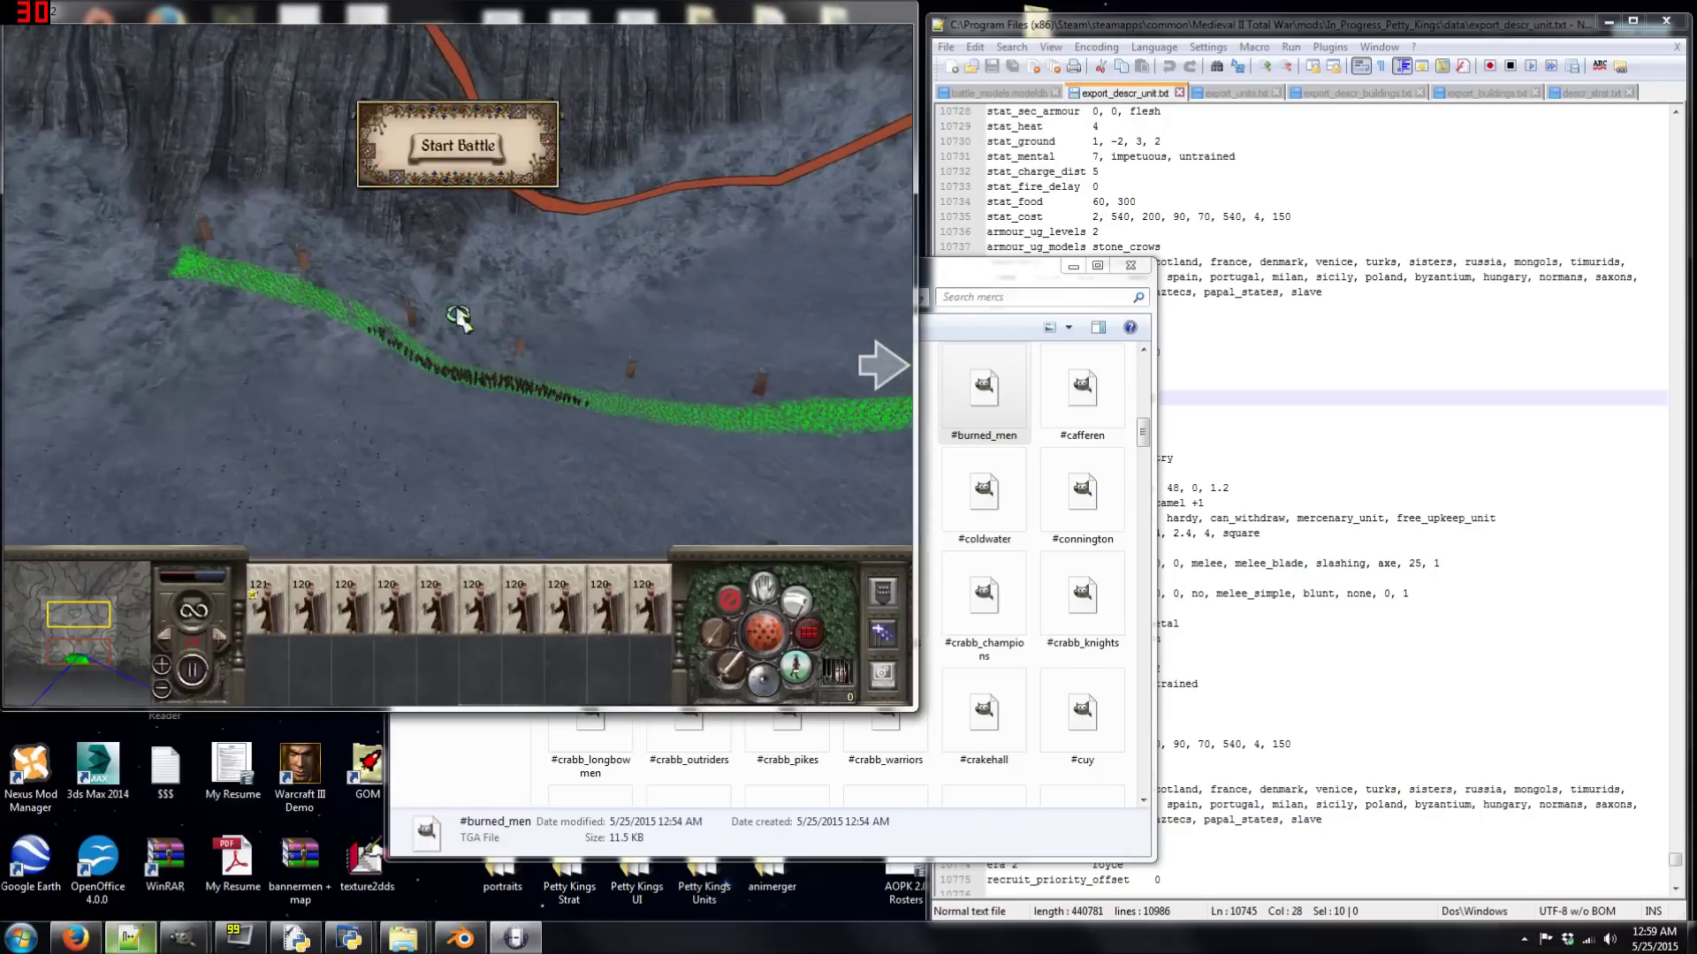
scroll(458, 318, "up", 3)
scroll(439, 341, "down", 3)
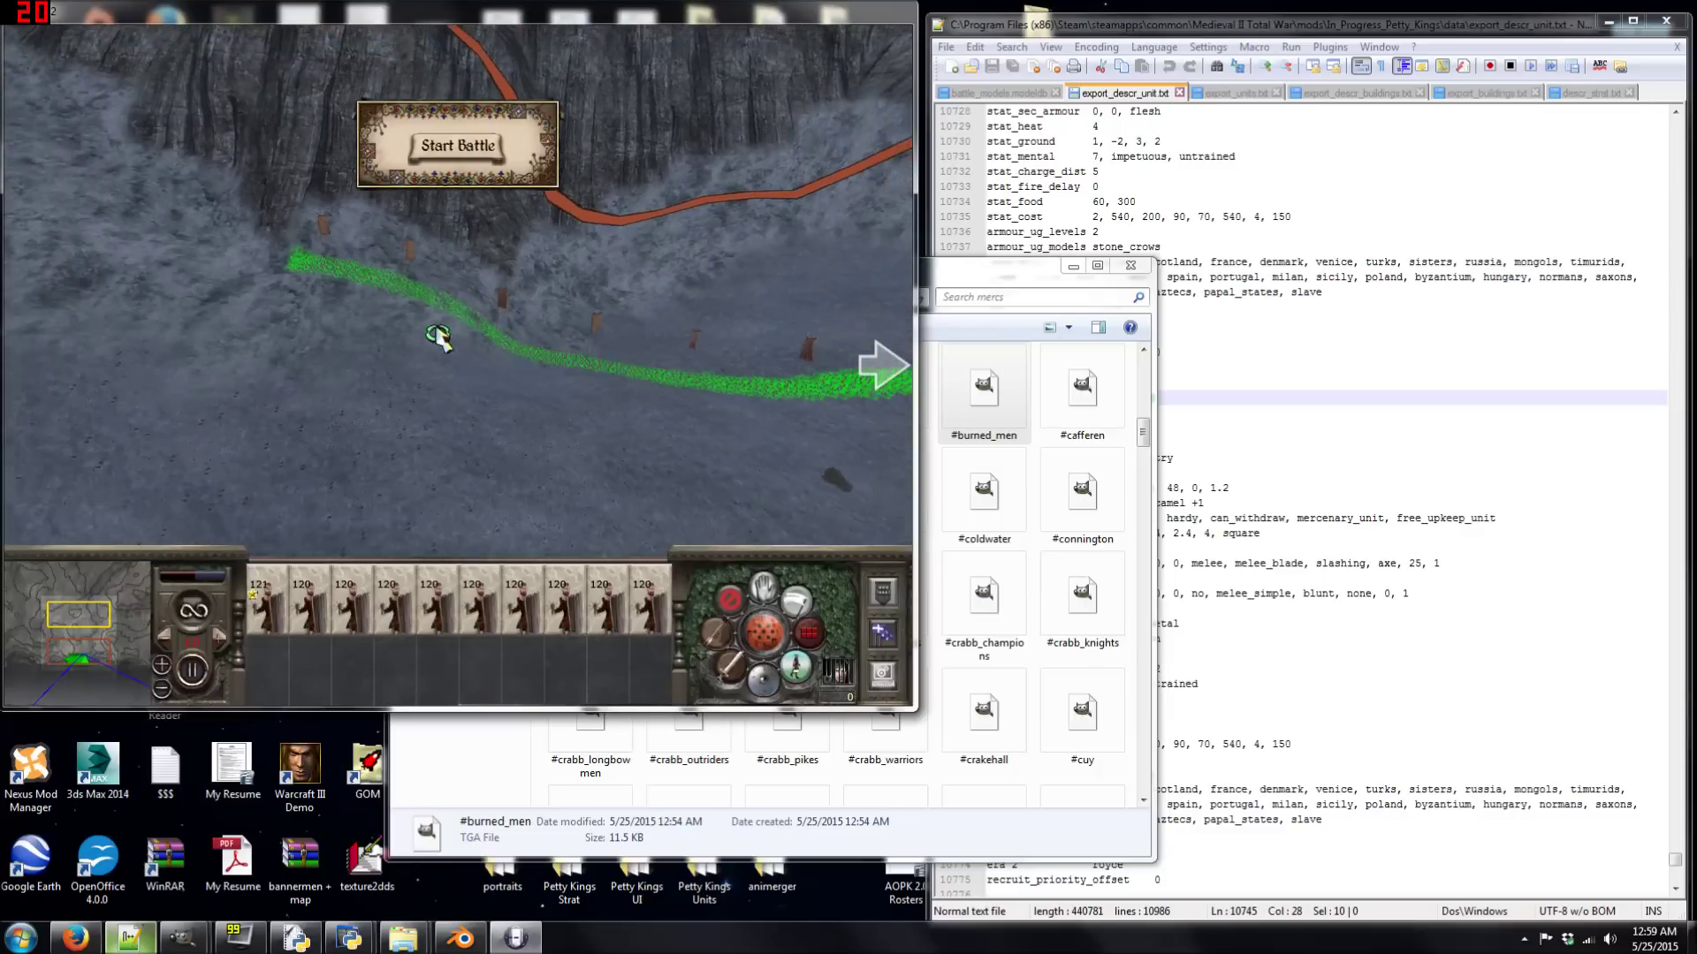
scroll(503, 419, "down", 3)
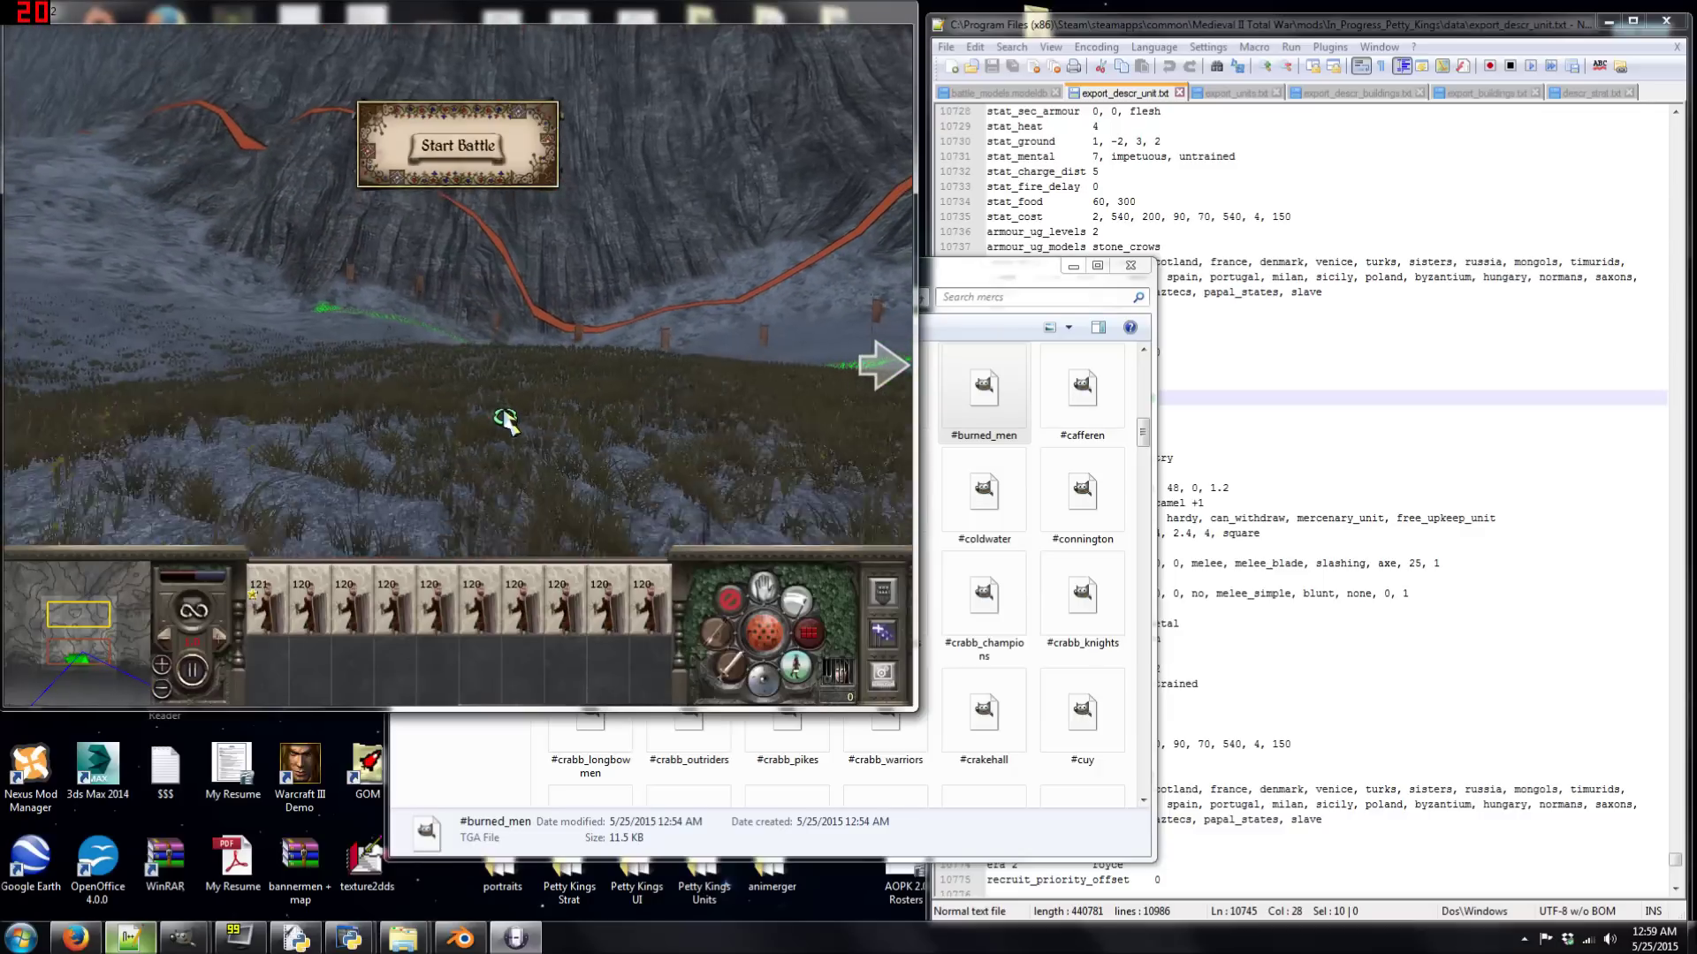
scroll(505, 419, "up", 3)
- Swing the camera over the deployment line toward the open slope, then start the battle
key("Right")
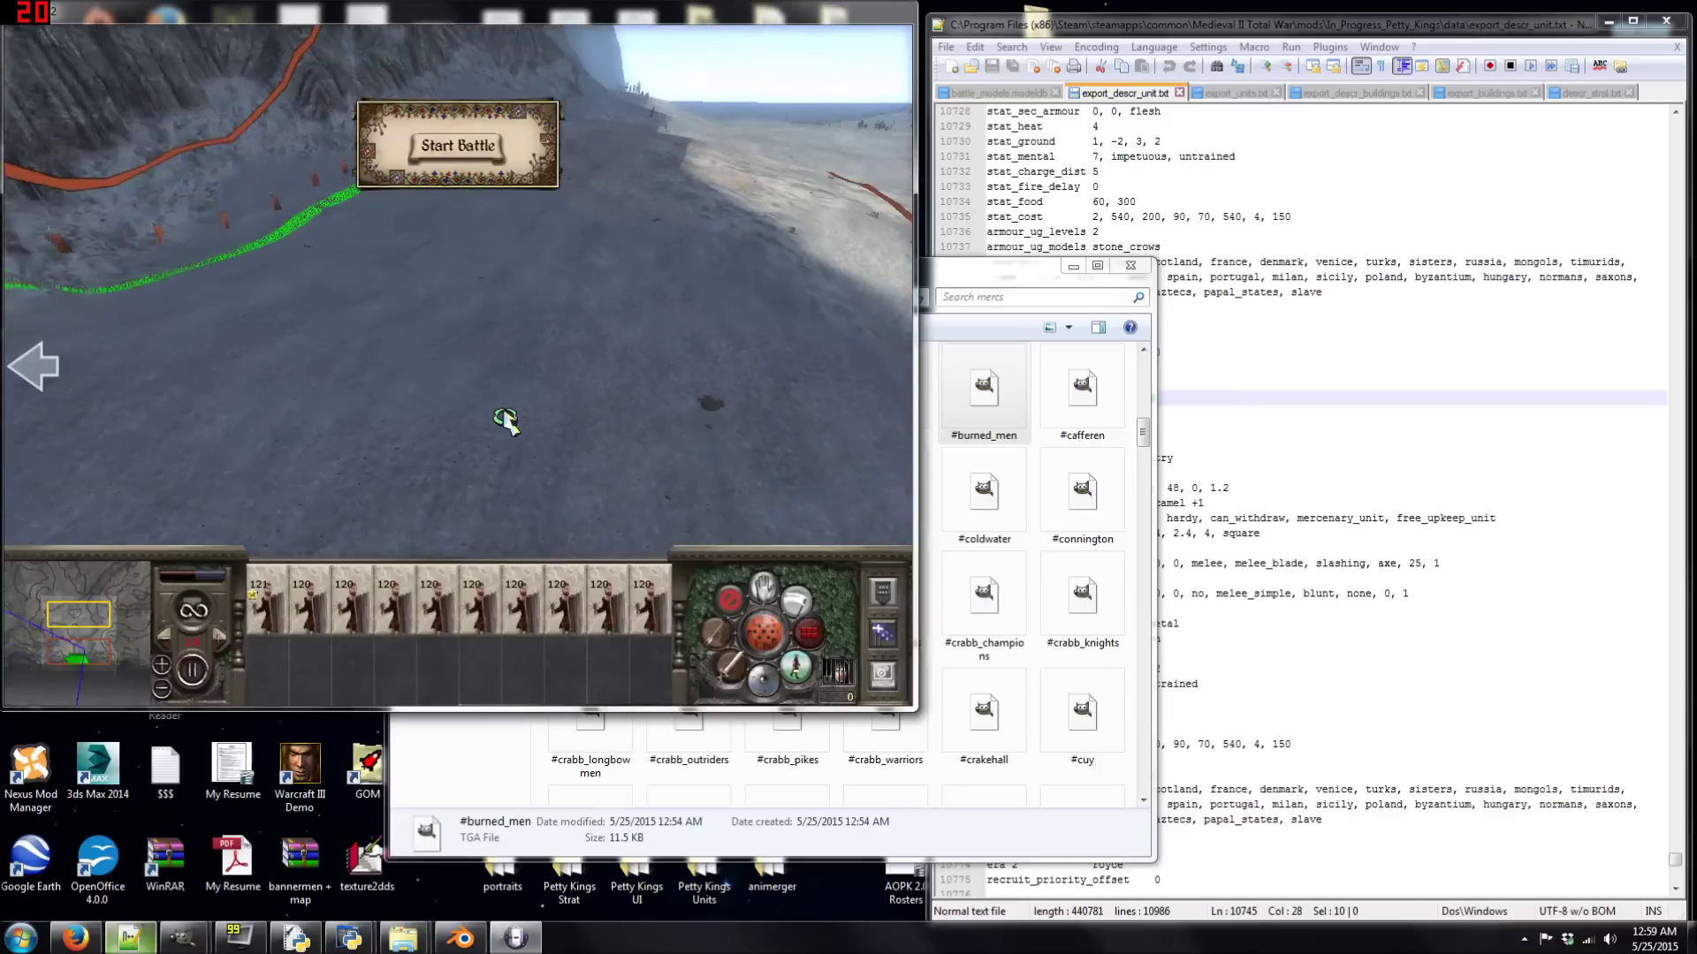
middle_click_drag(489, 387, 464, 58)
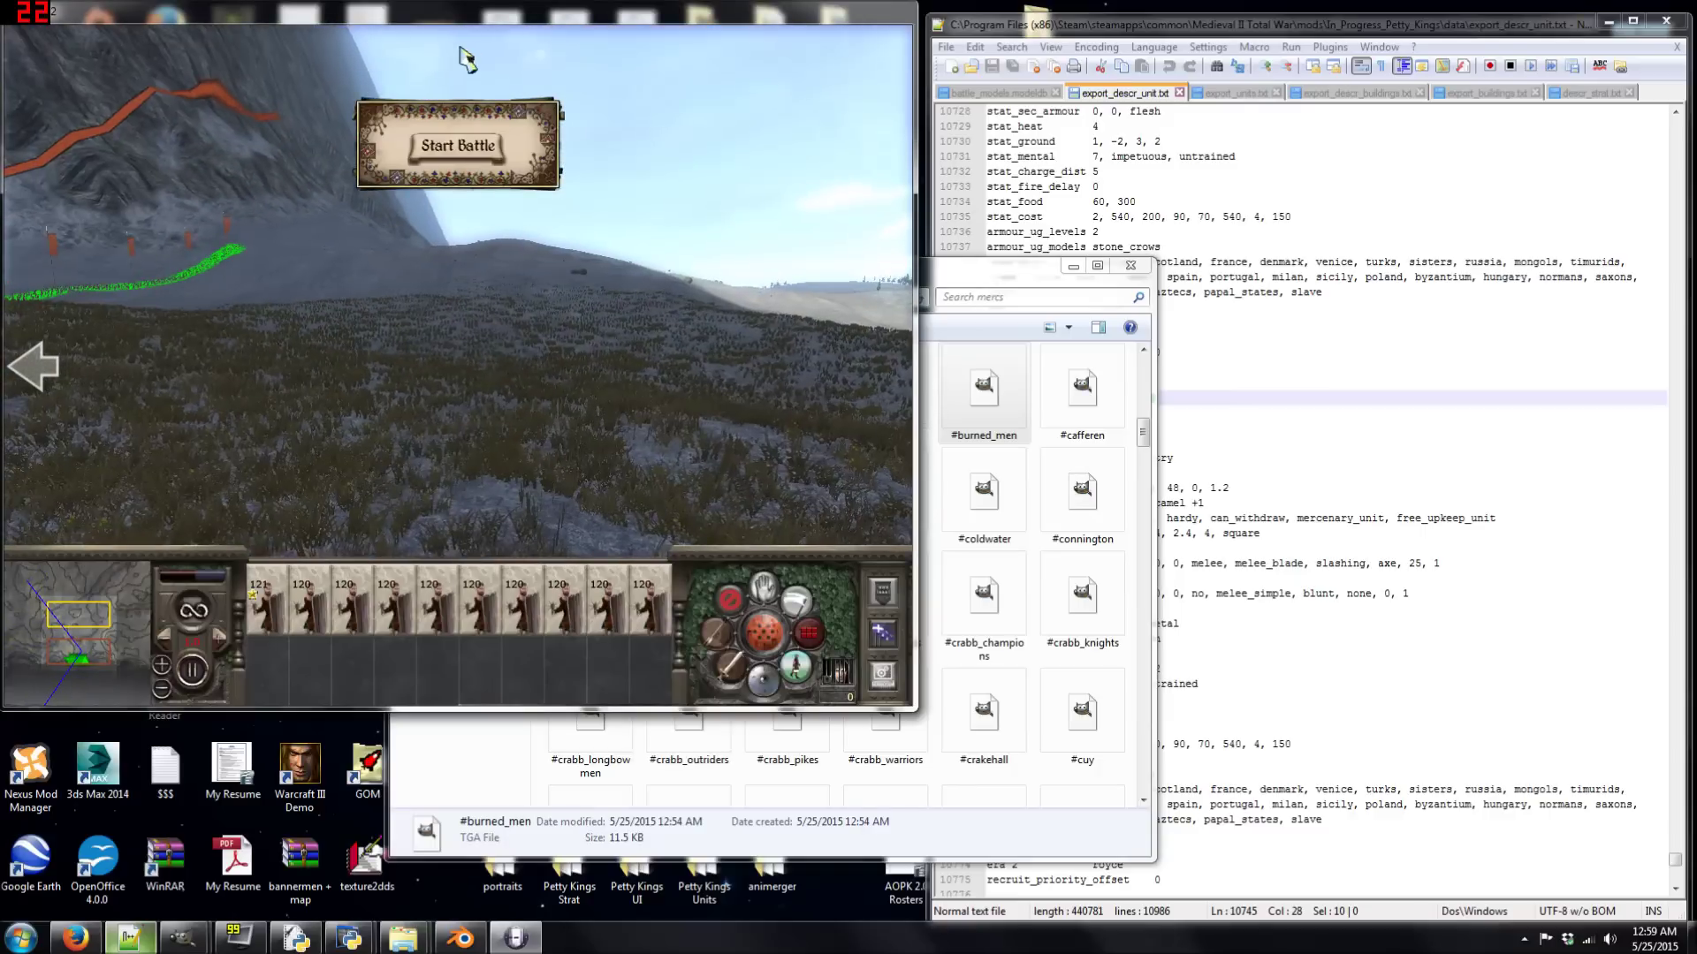
middle_click_drag(593, 391, 195, 281)
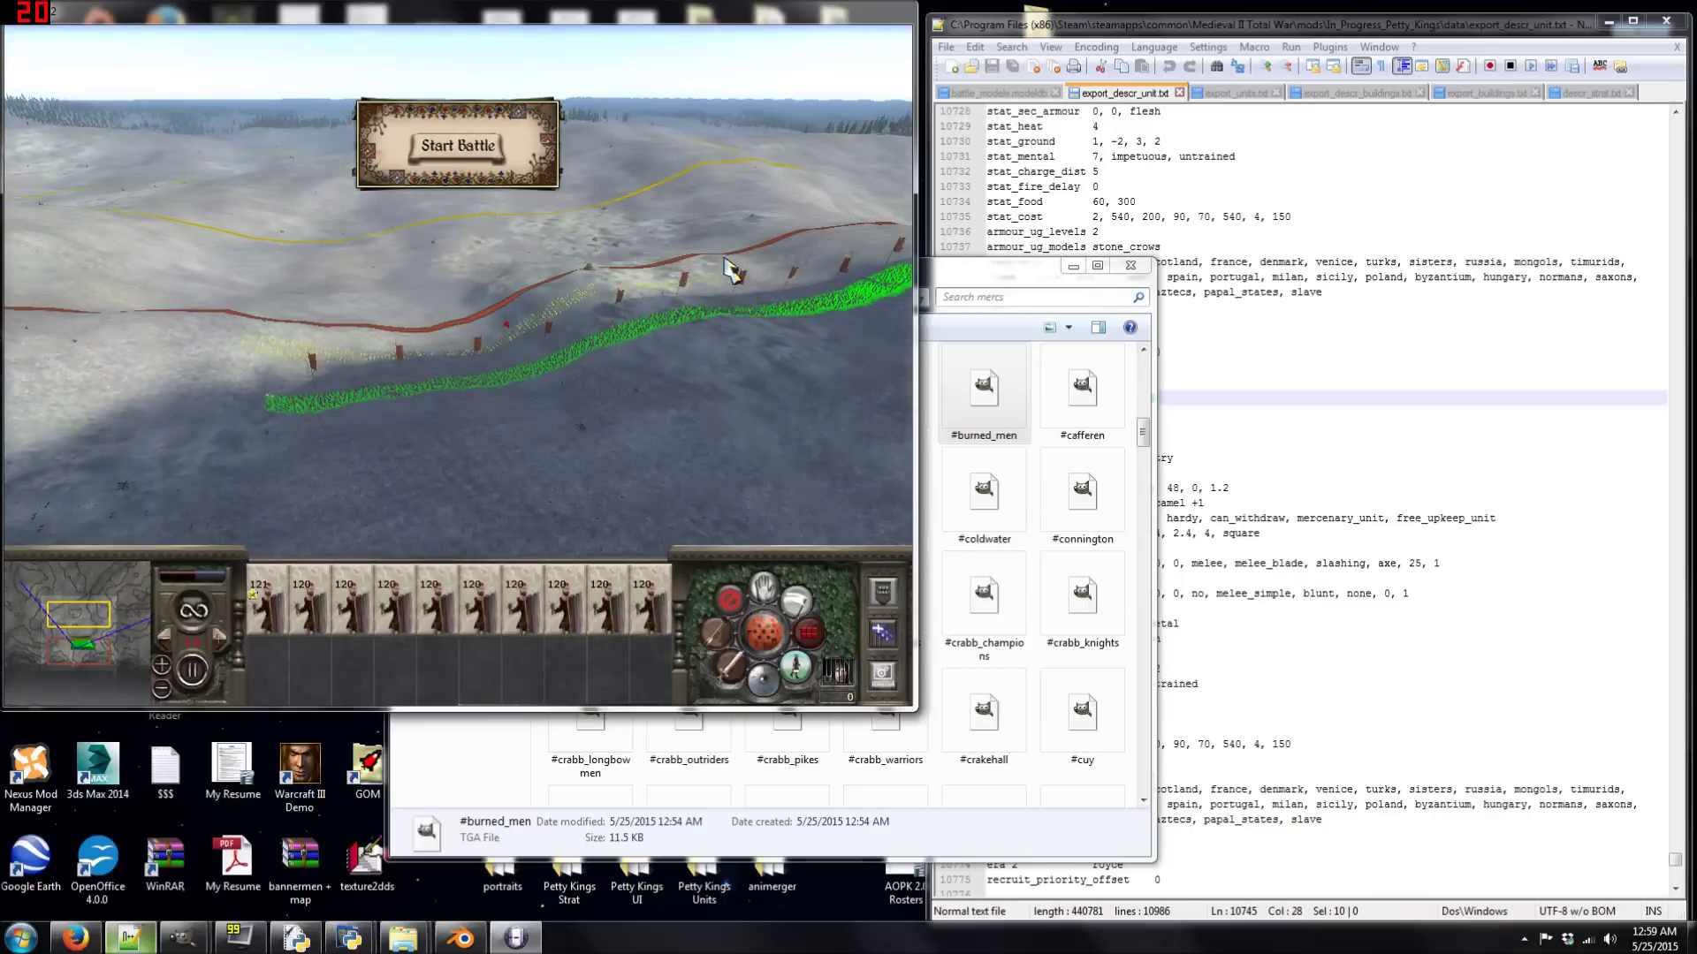
left_click(458, 146)
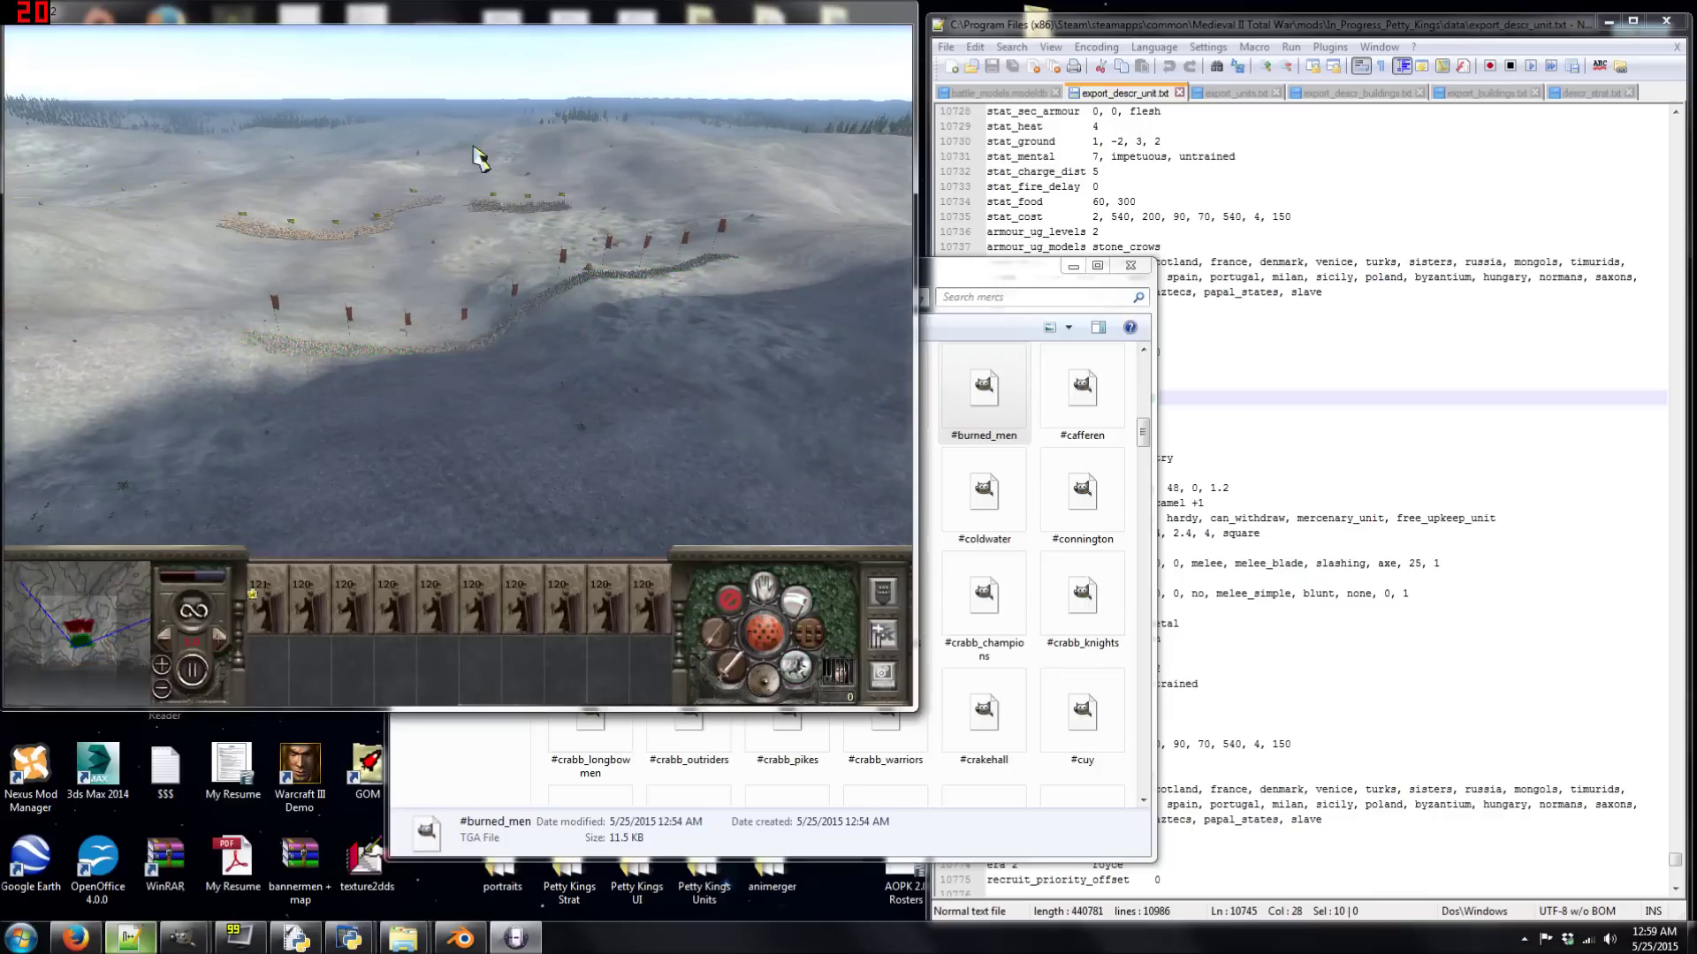
- Select a front-line unit and zoom and turn the view across the plain toward the army
left_click(565, 265)
scroll(573, 220, "up", 5)
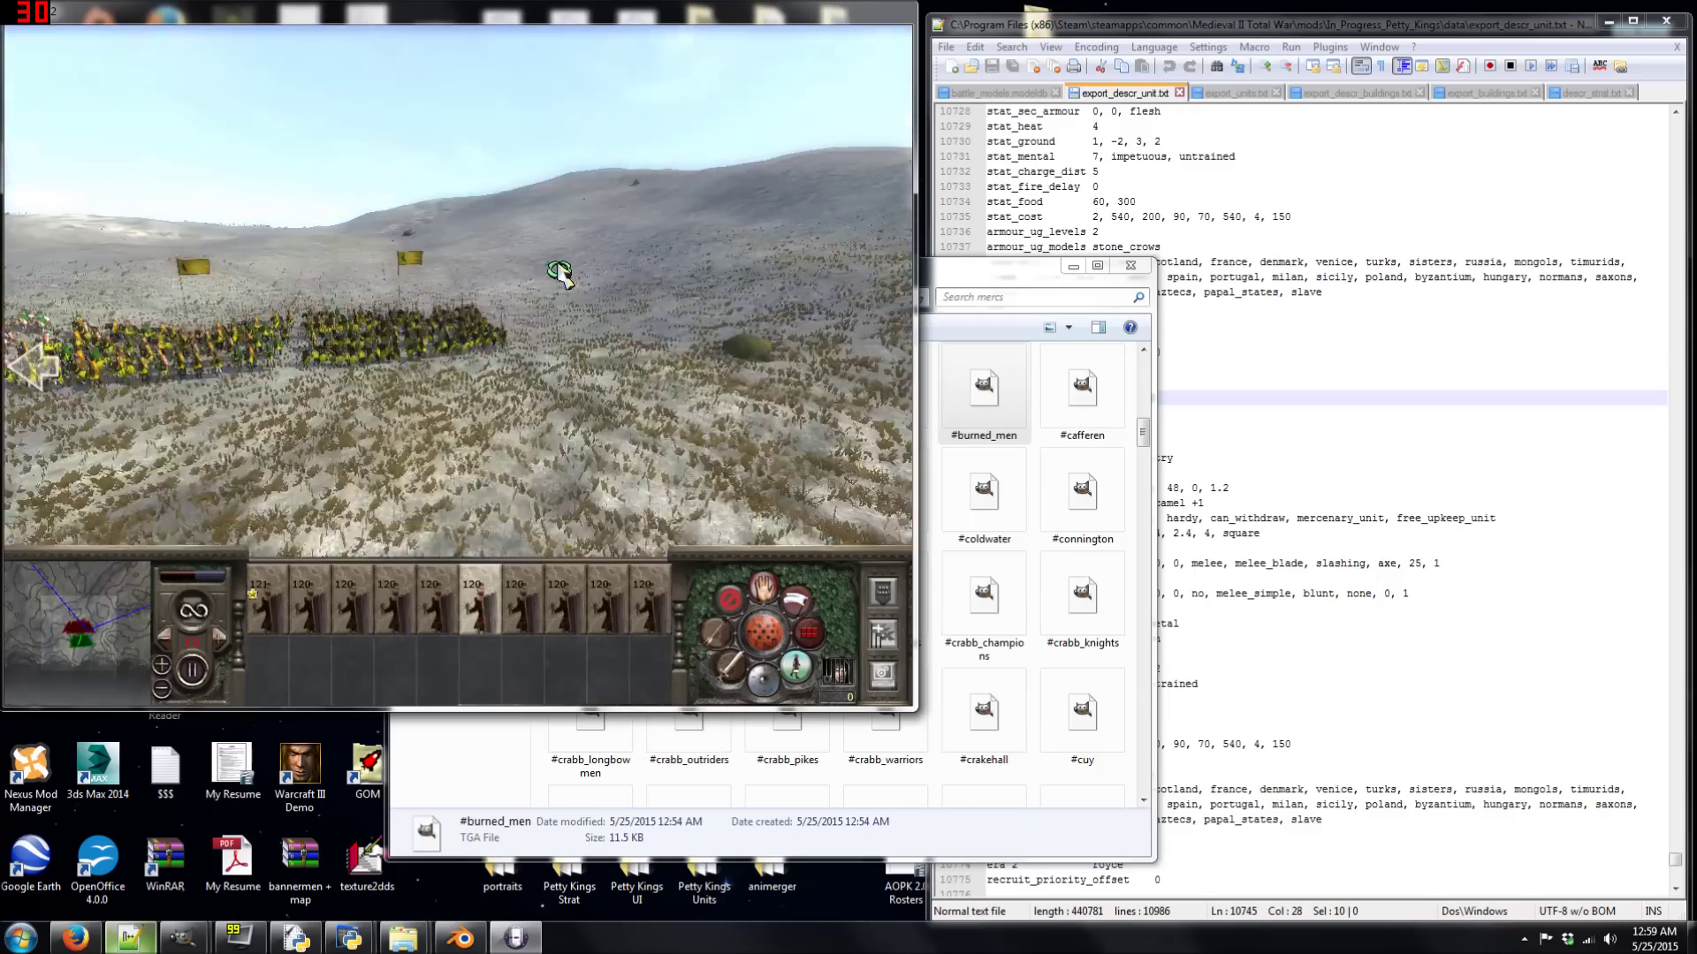
scroll(564, 277, "up", 5)
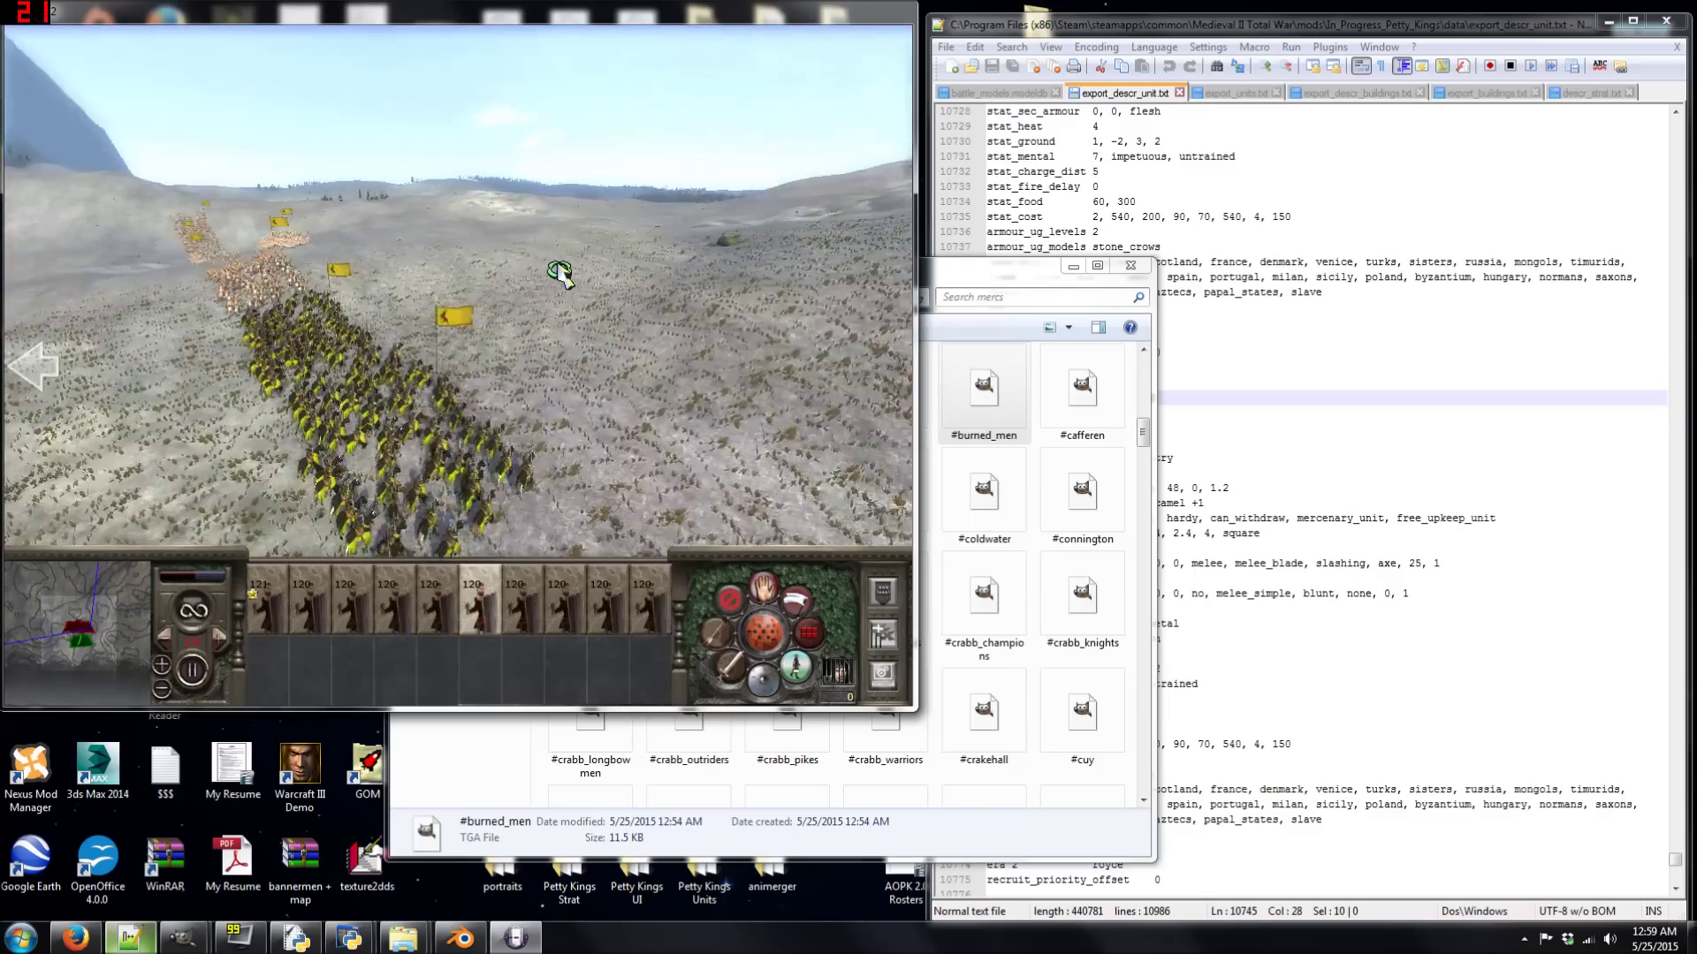
scroll(566, 281, "down", 5)
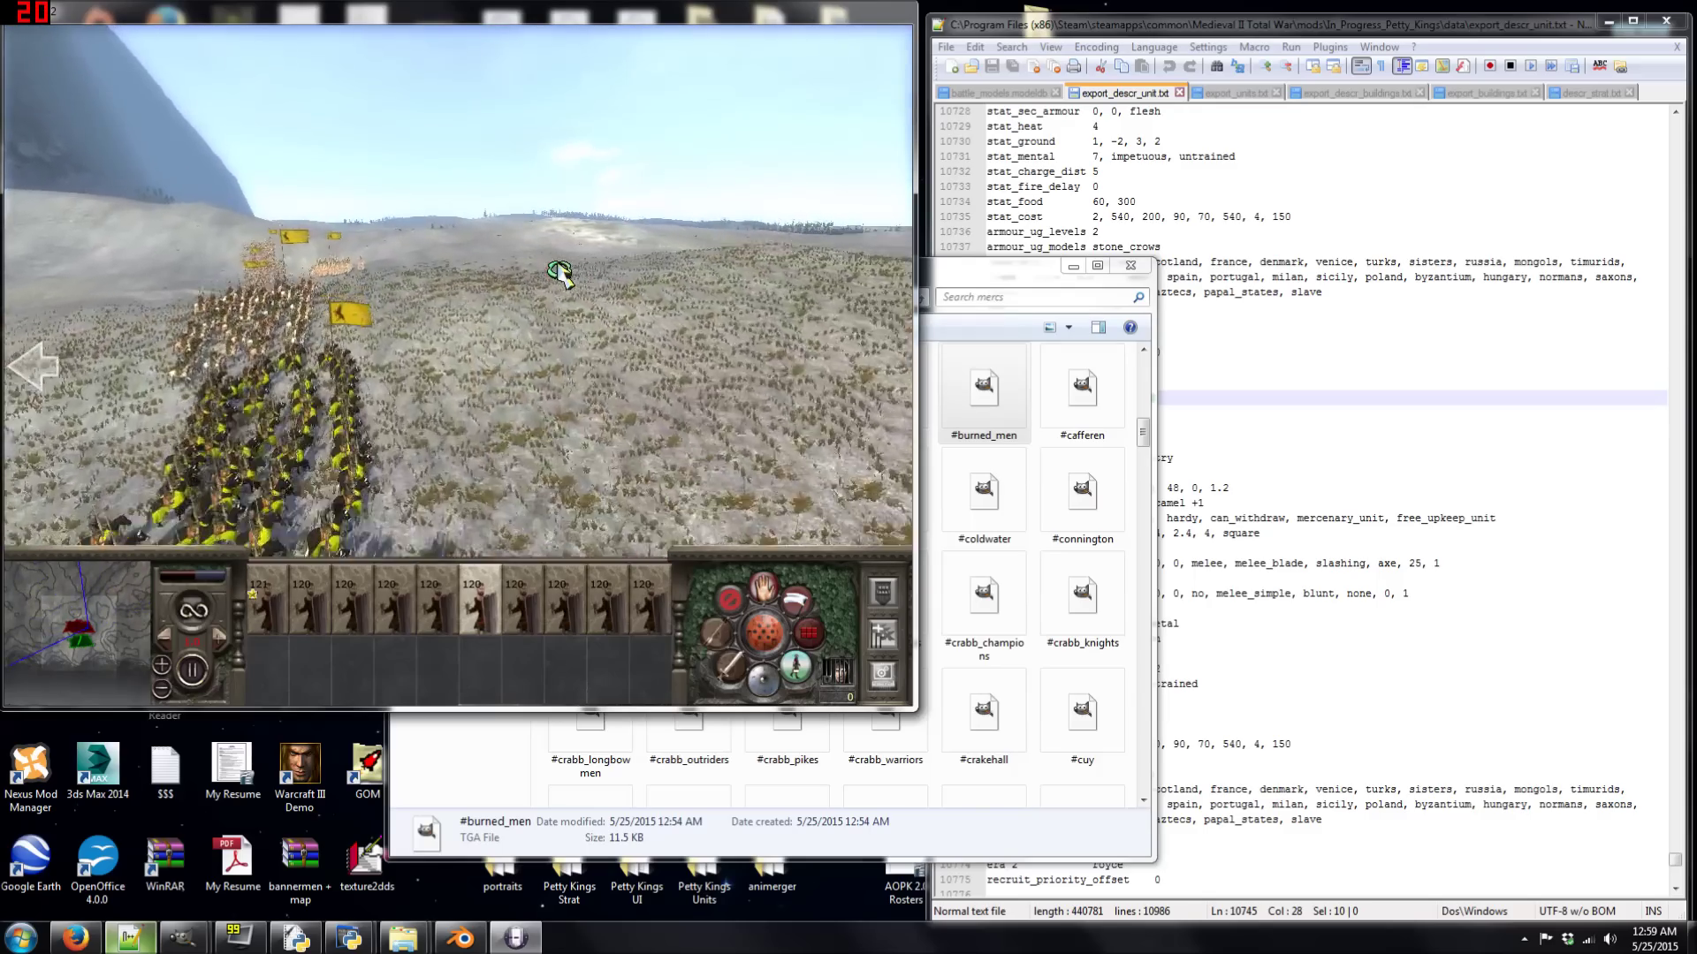
scroll(560, 274, "up", 3)
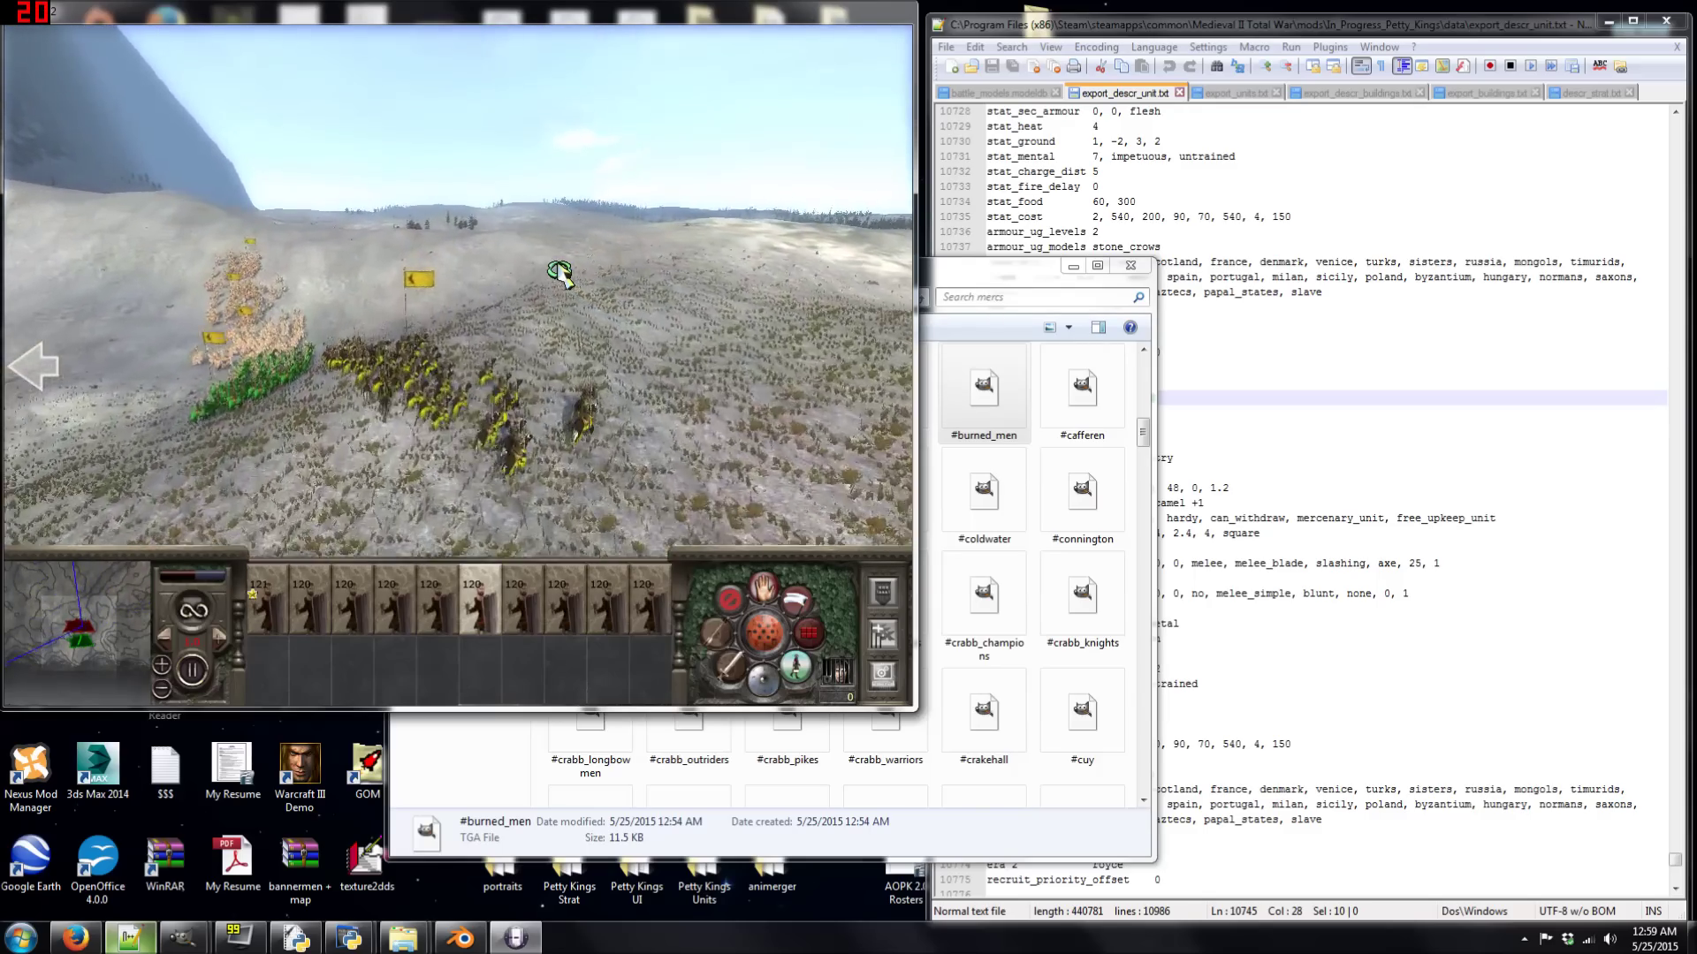
scroll(559, 274, "up", 5)
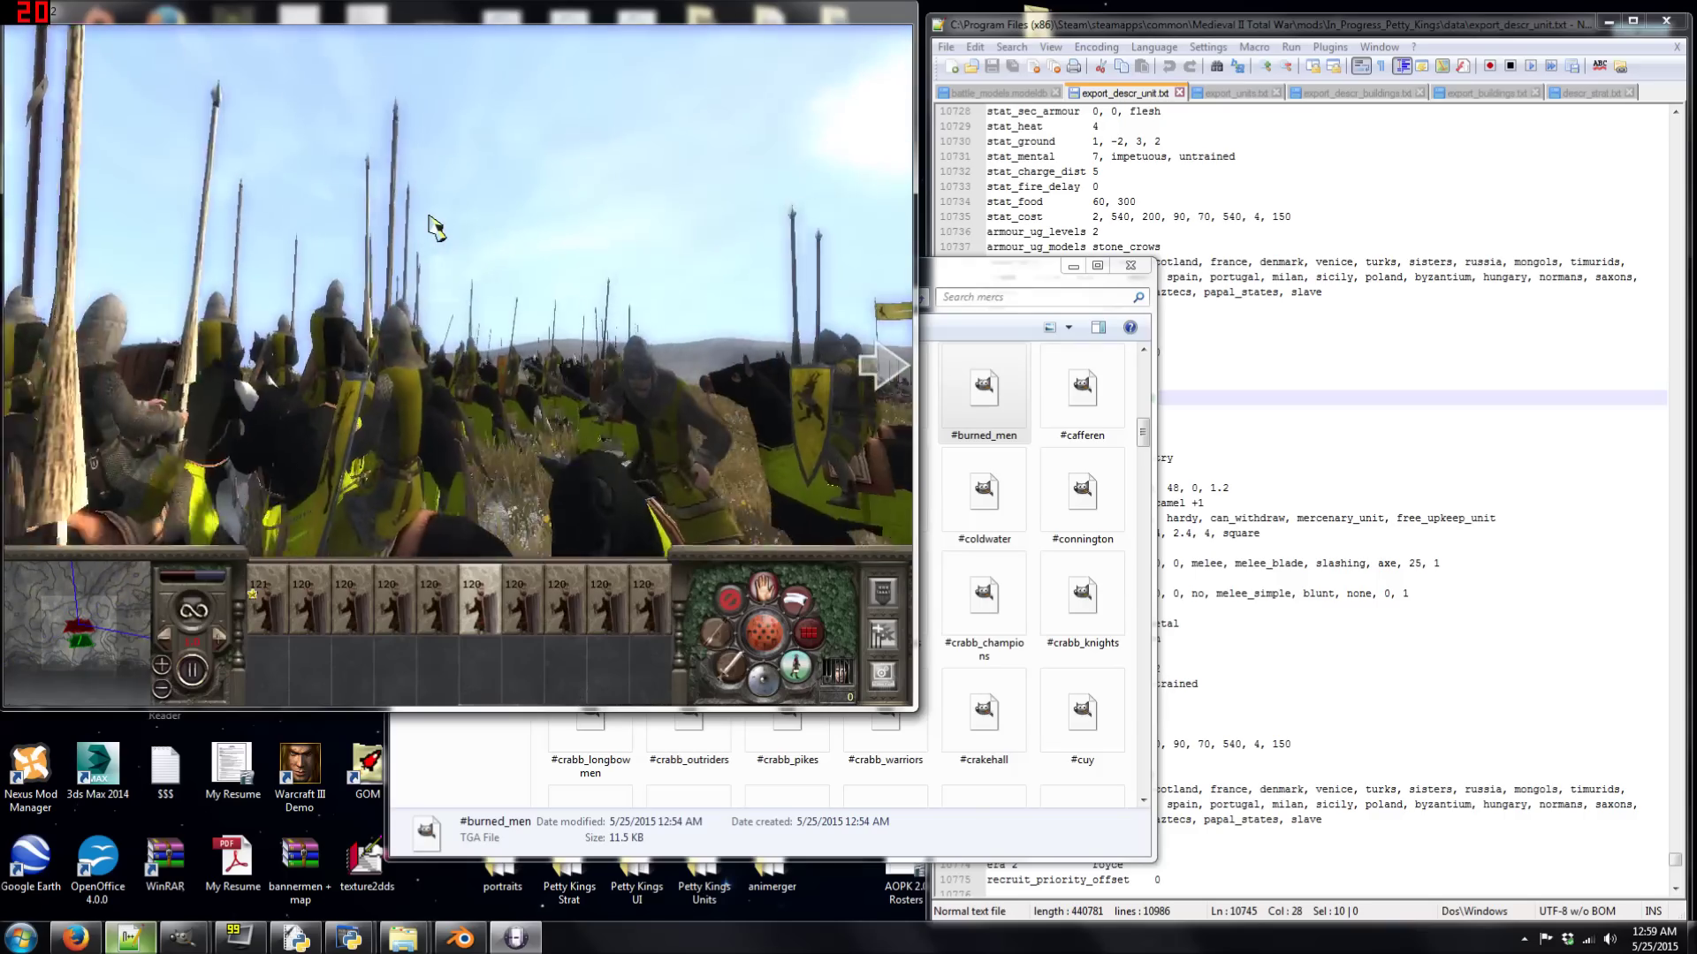
scroll(435, 226, "down", 5)
scroll(433, 224, "up", 5)
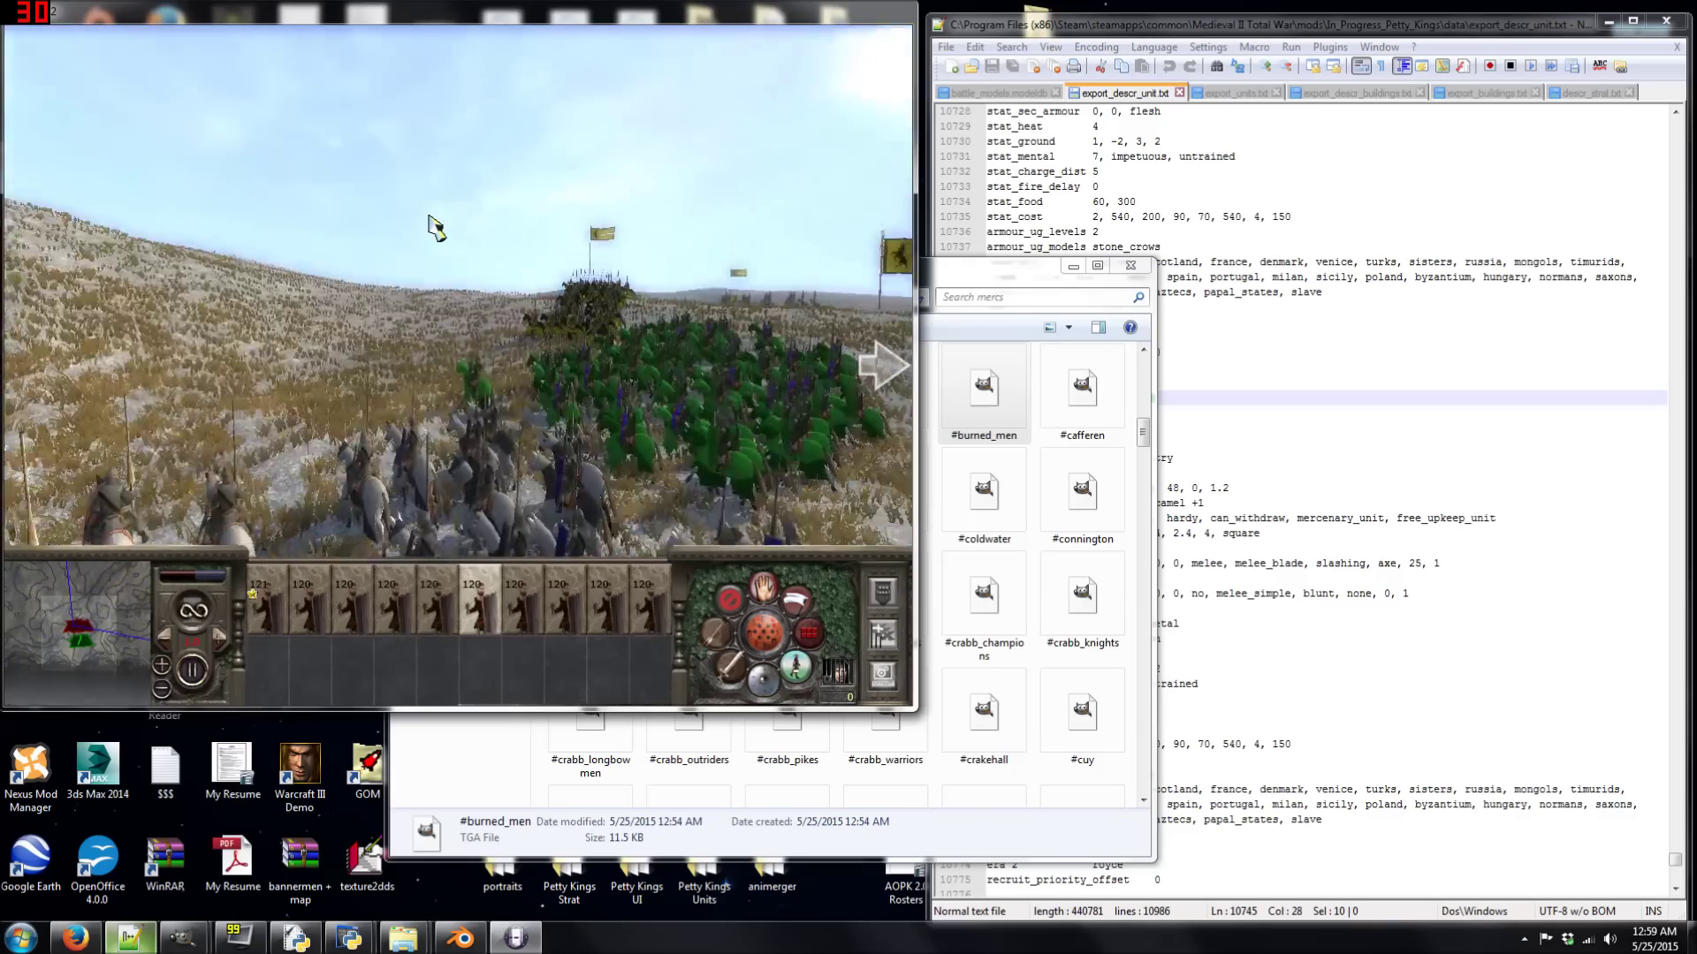
scroll(438, 227, "down", 5)
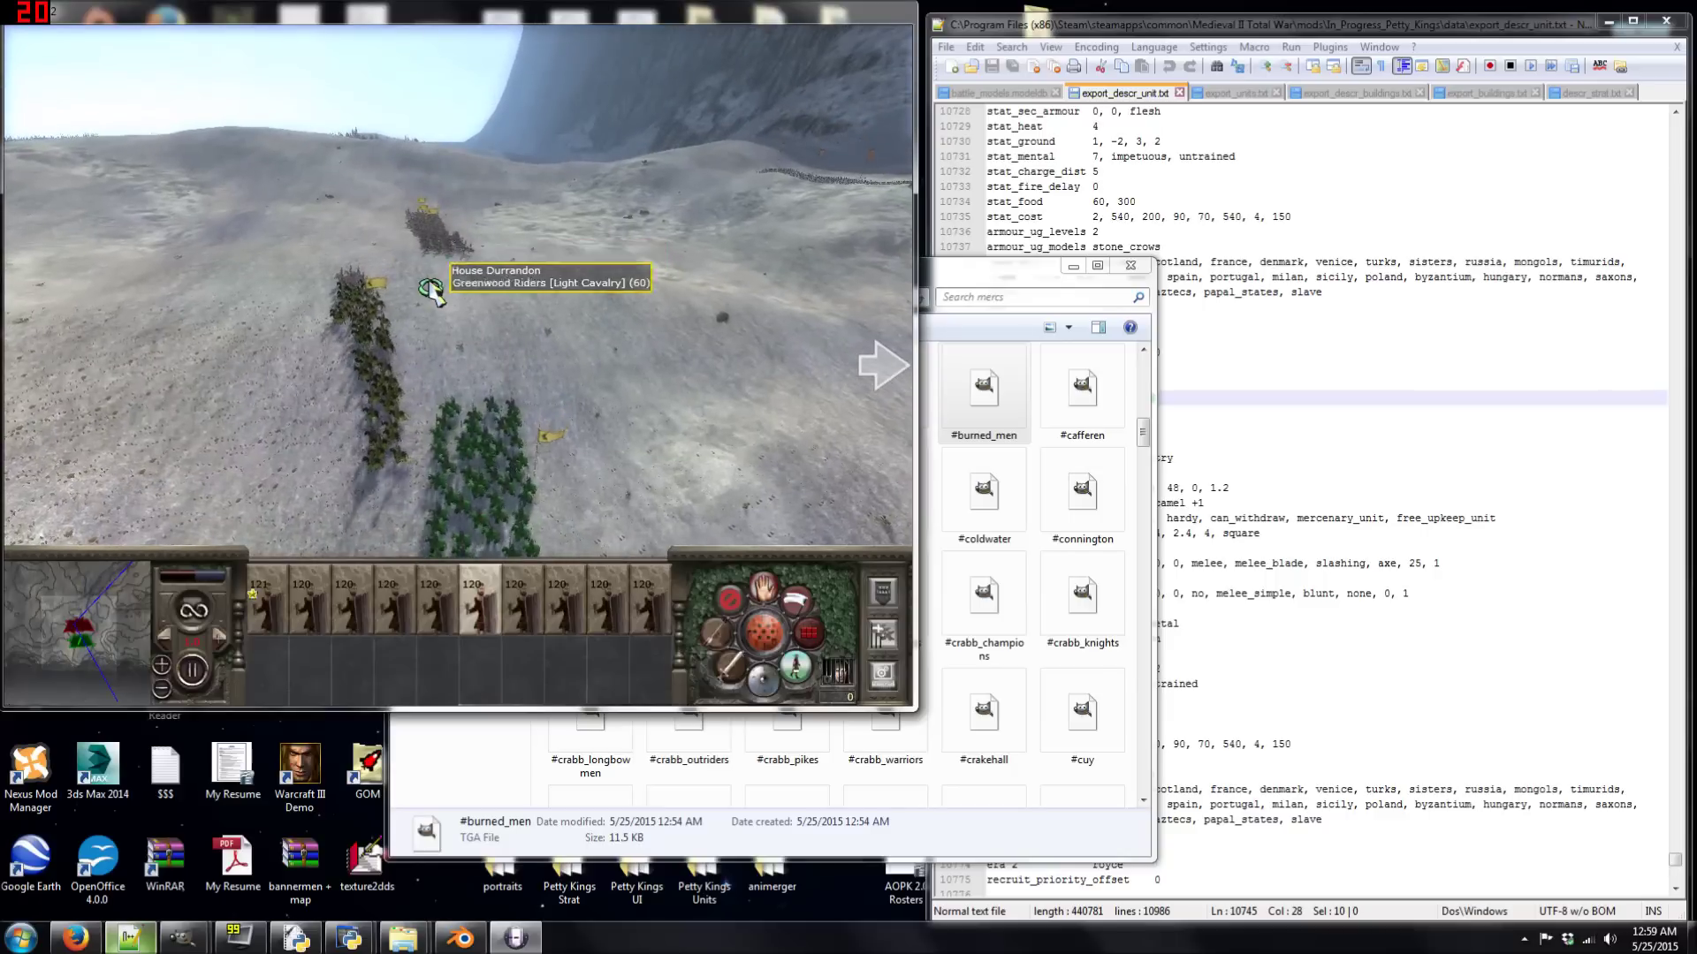
middle_click_drag(489, 358, 652, 341)
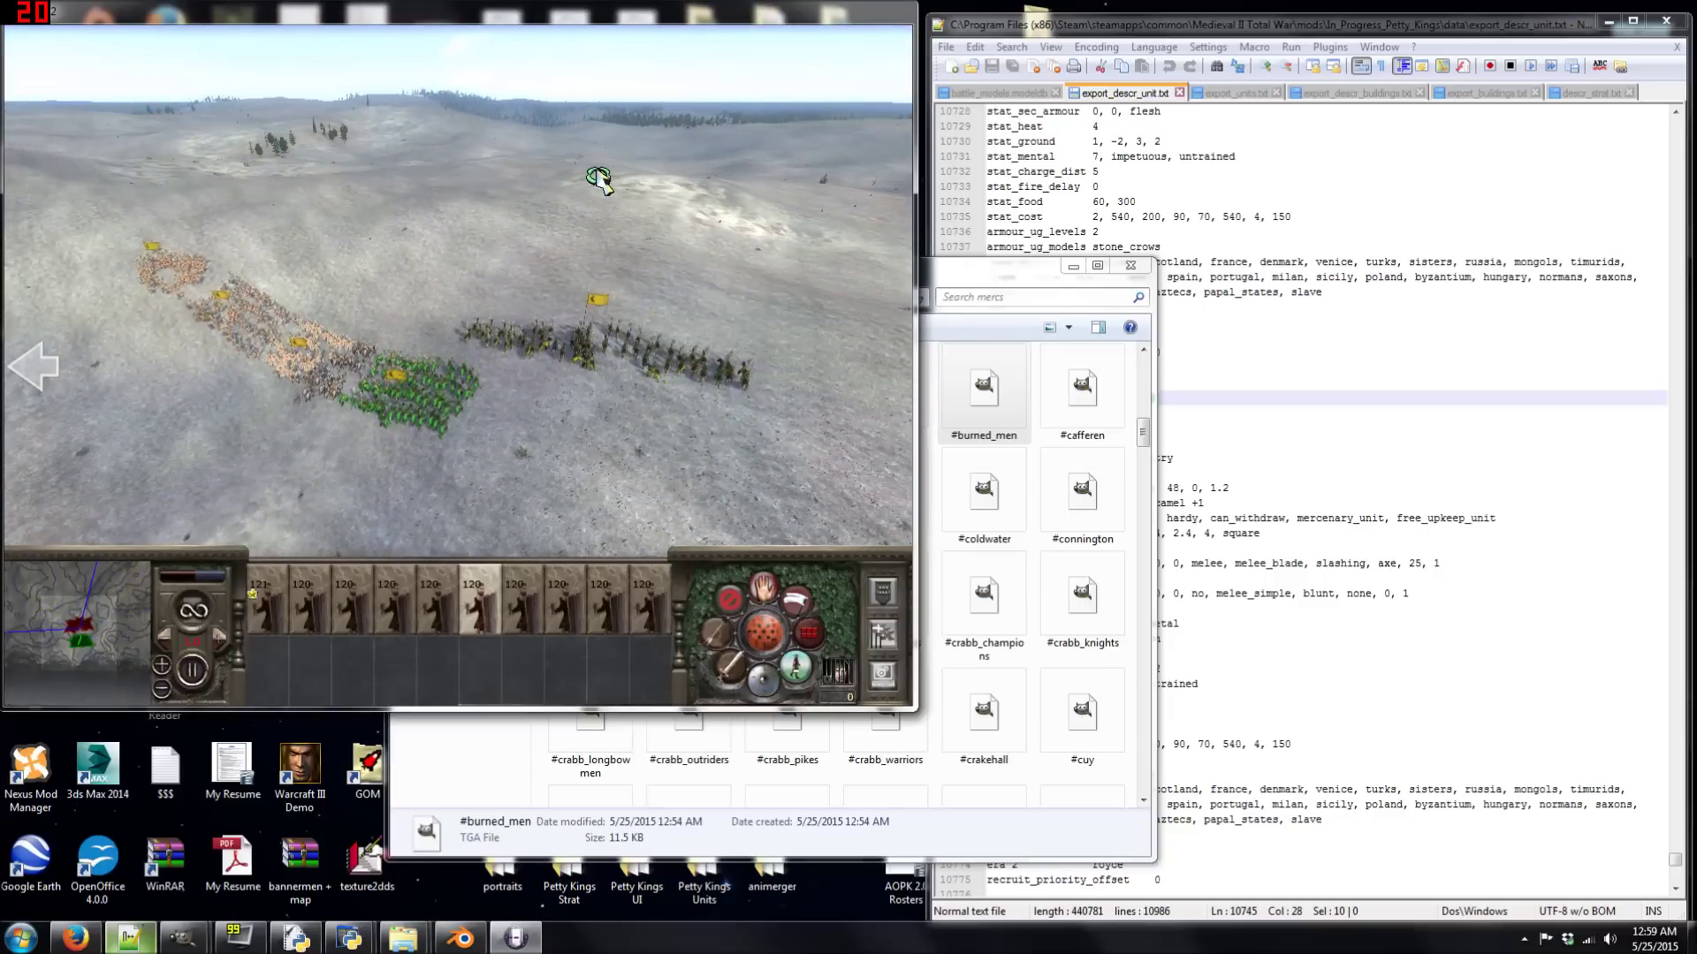
scroll(599, 180, "up", 5)
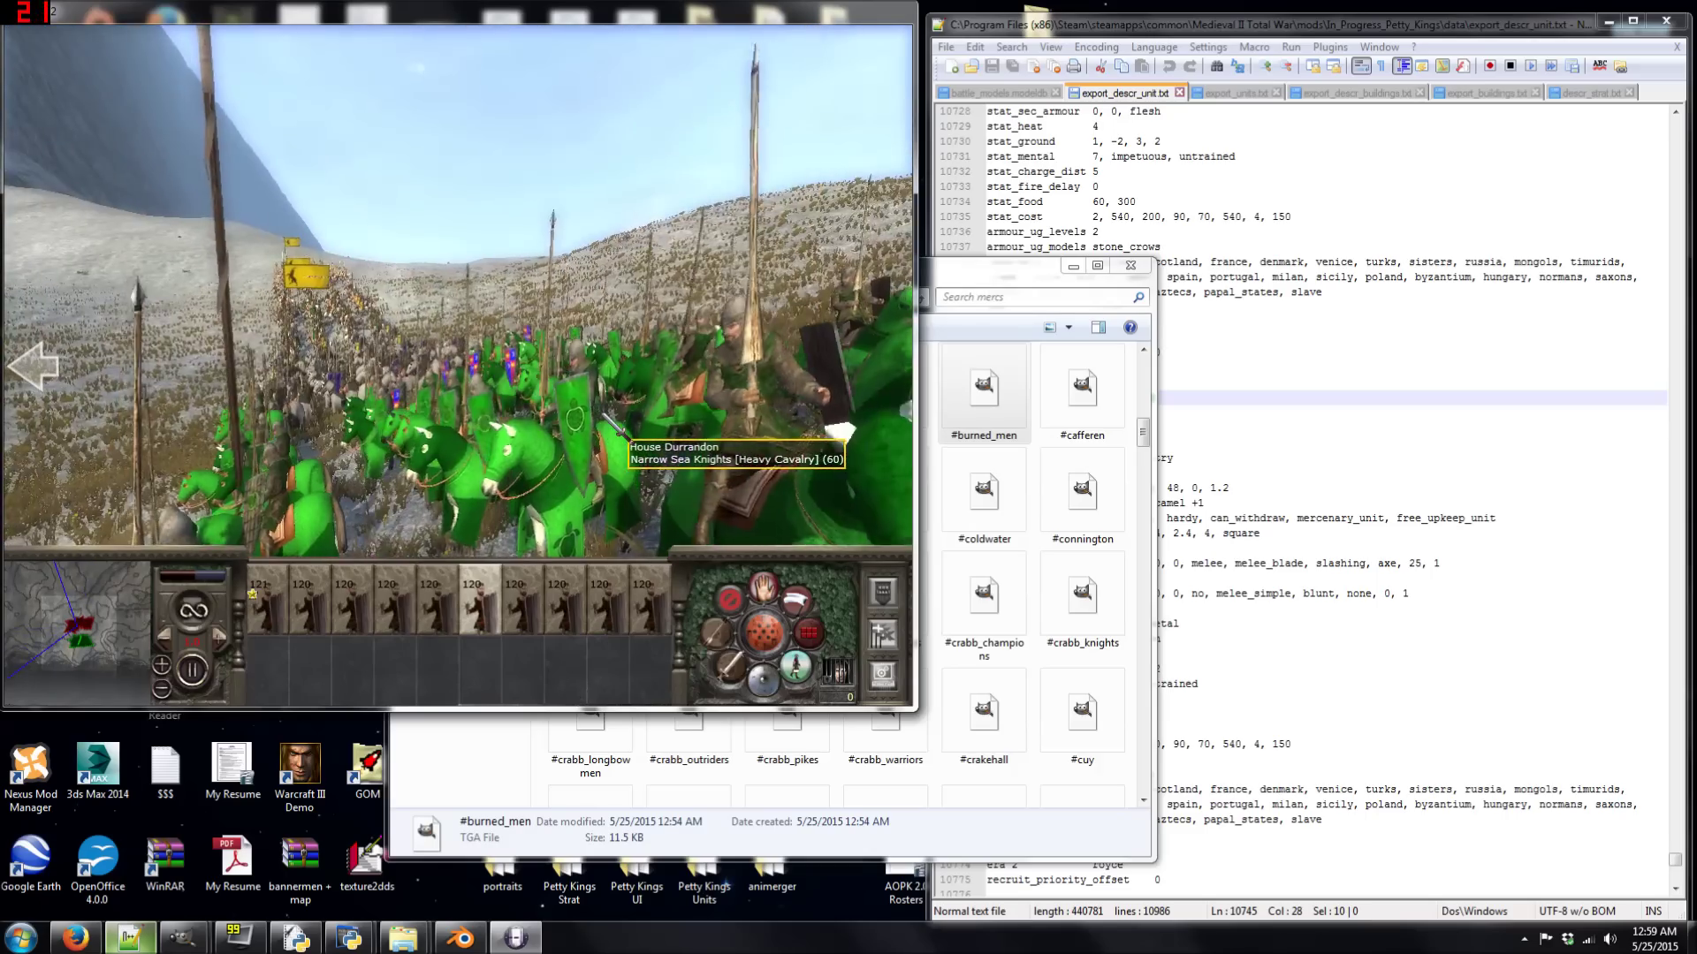
scroll(603, 418, "down", 5)
scroll(604, 419, "up", 5)
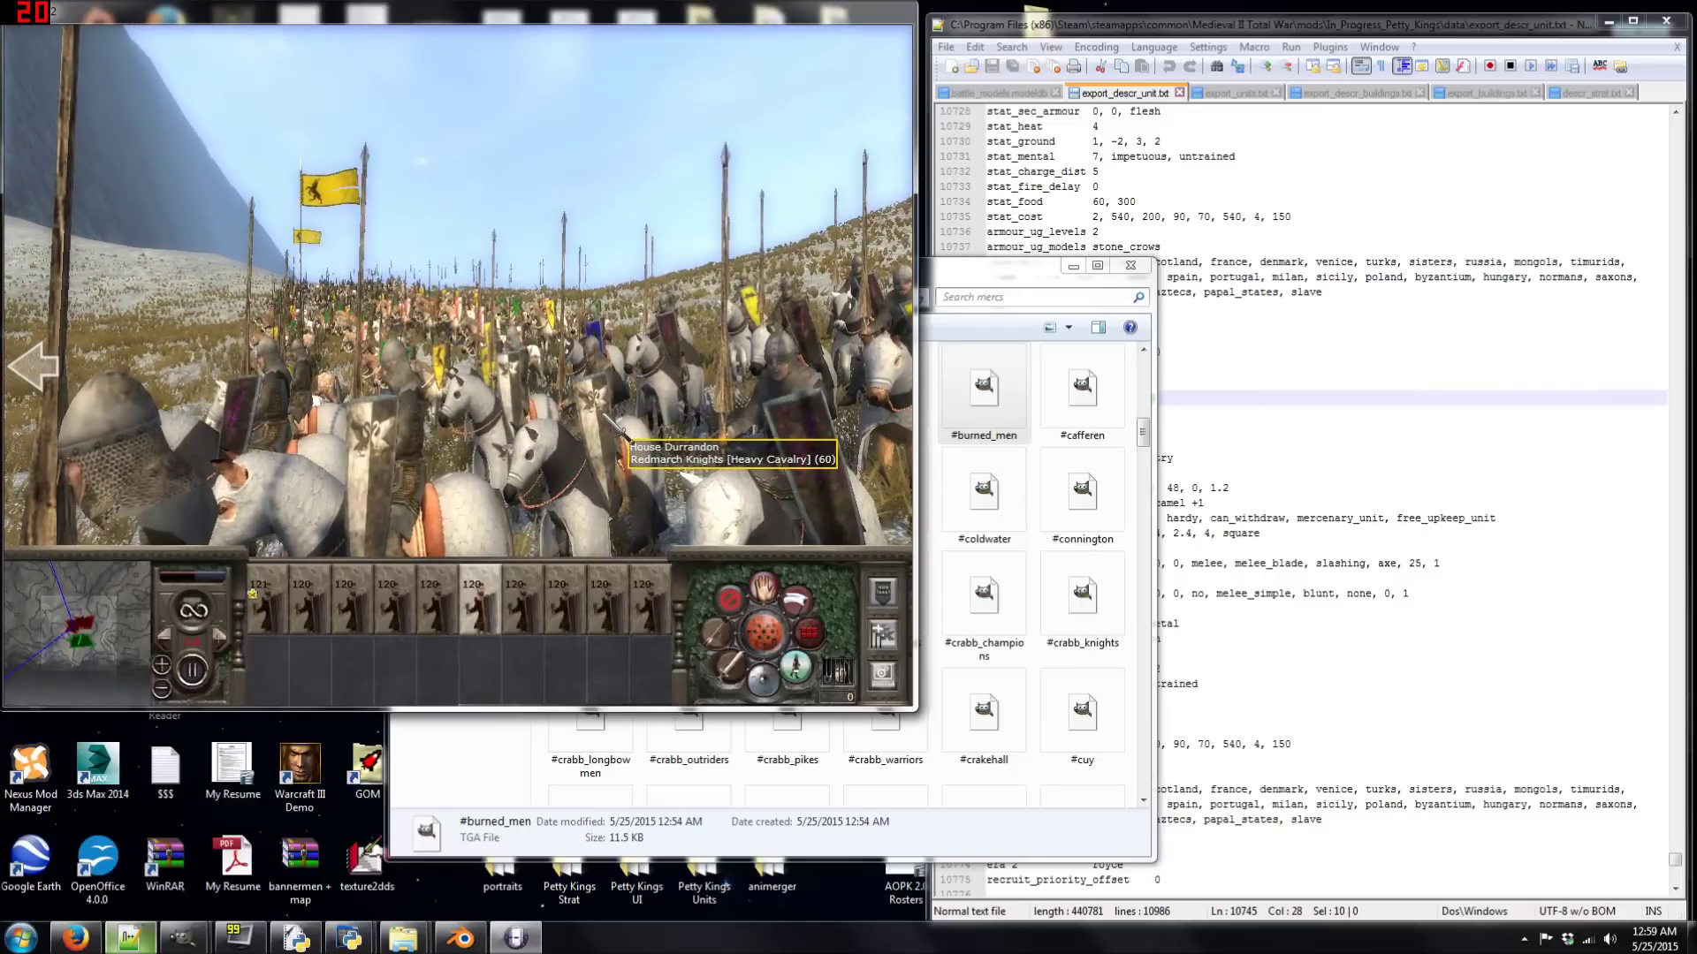
- Pan along the cavalry line to the Burned Men infantry, then face the distant enemy lines
key("a")
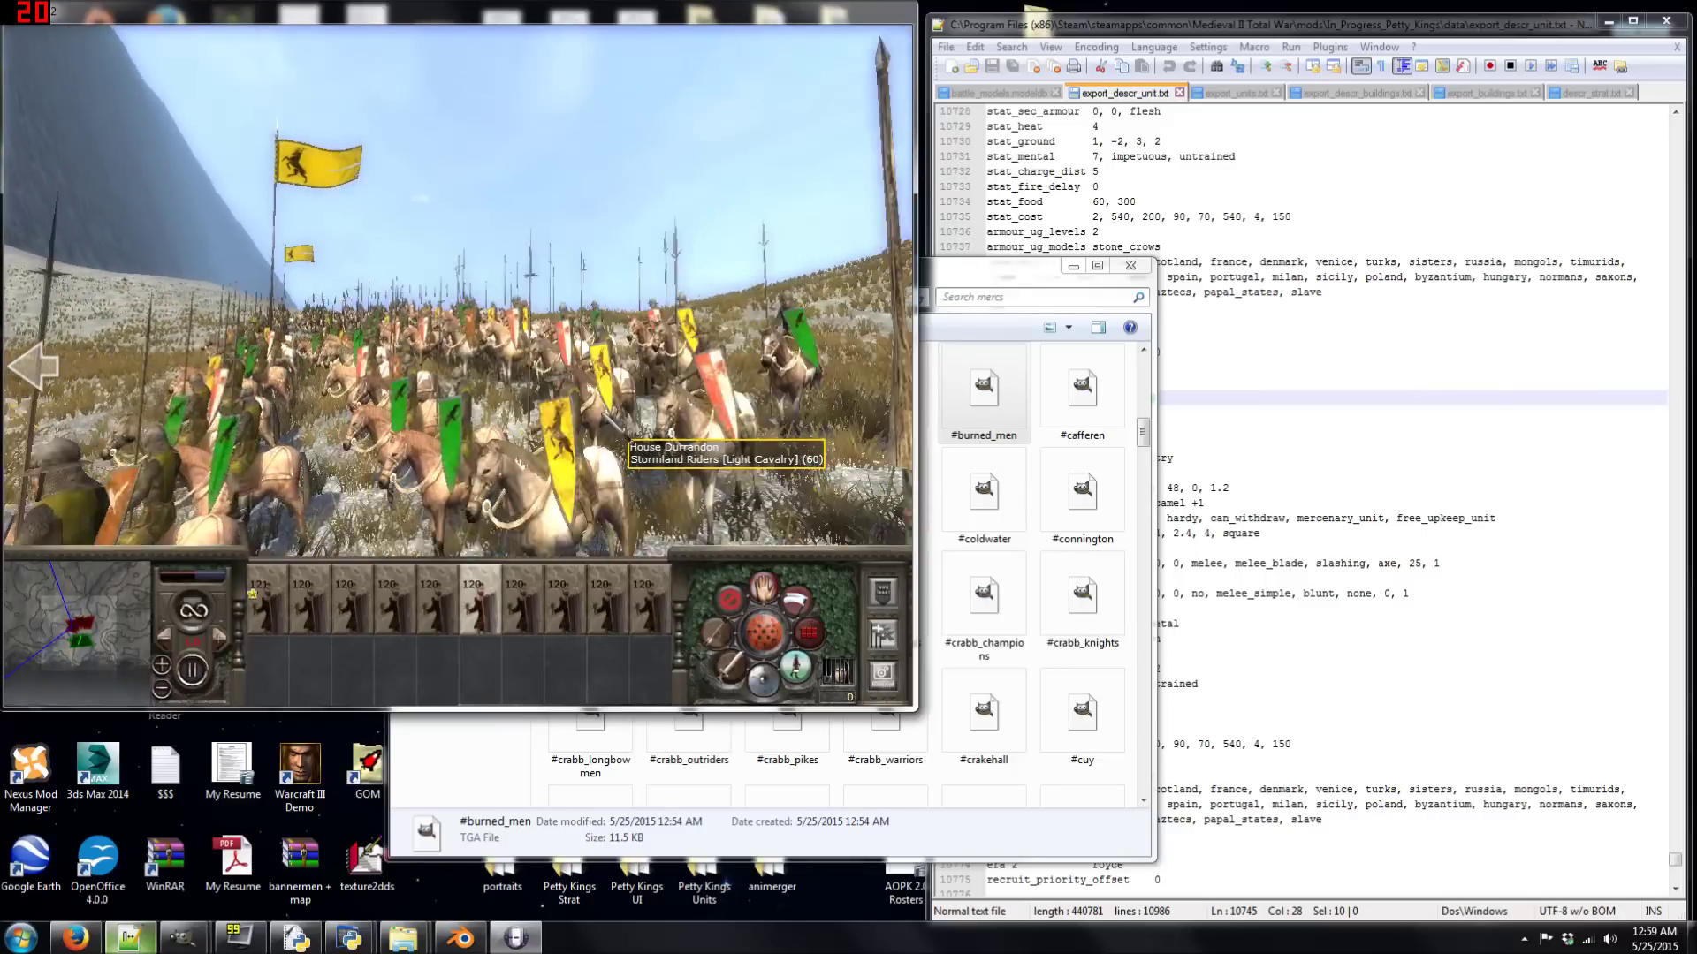
key("a")
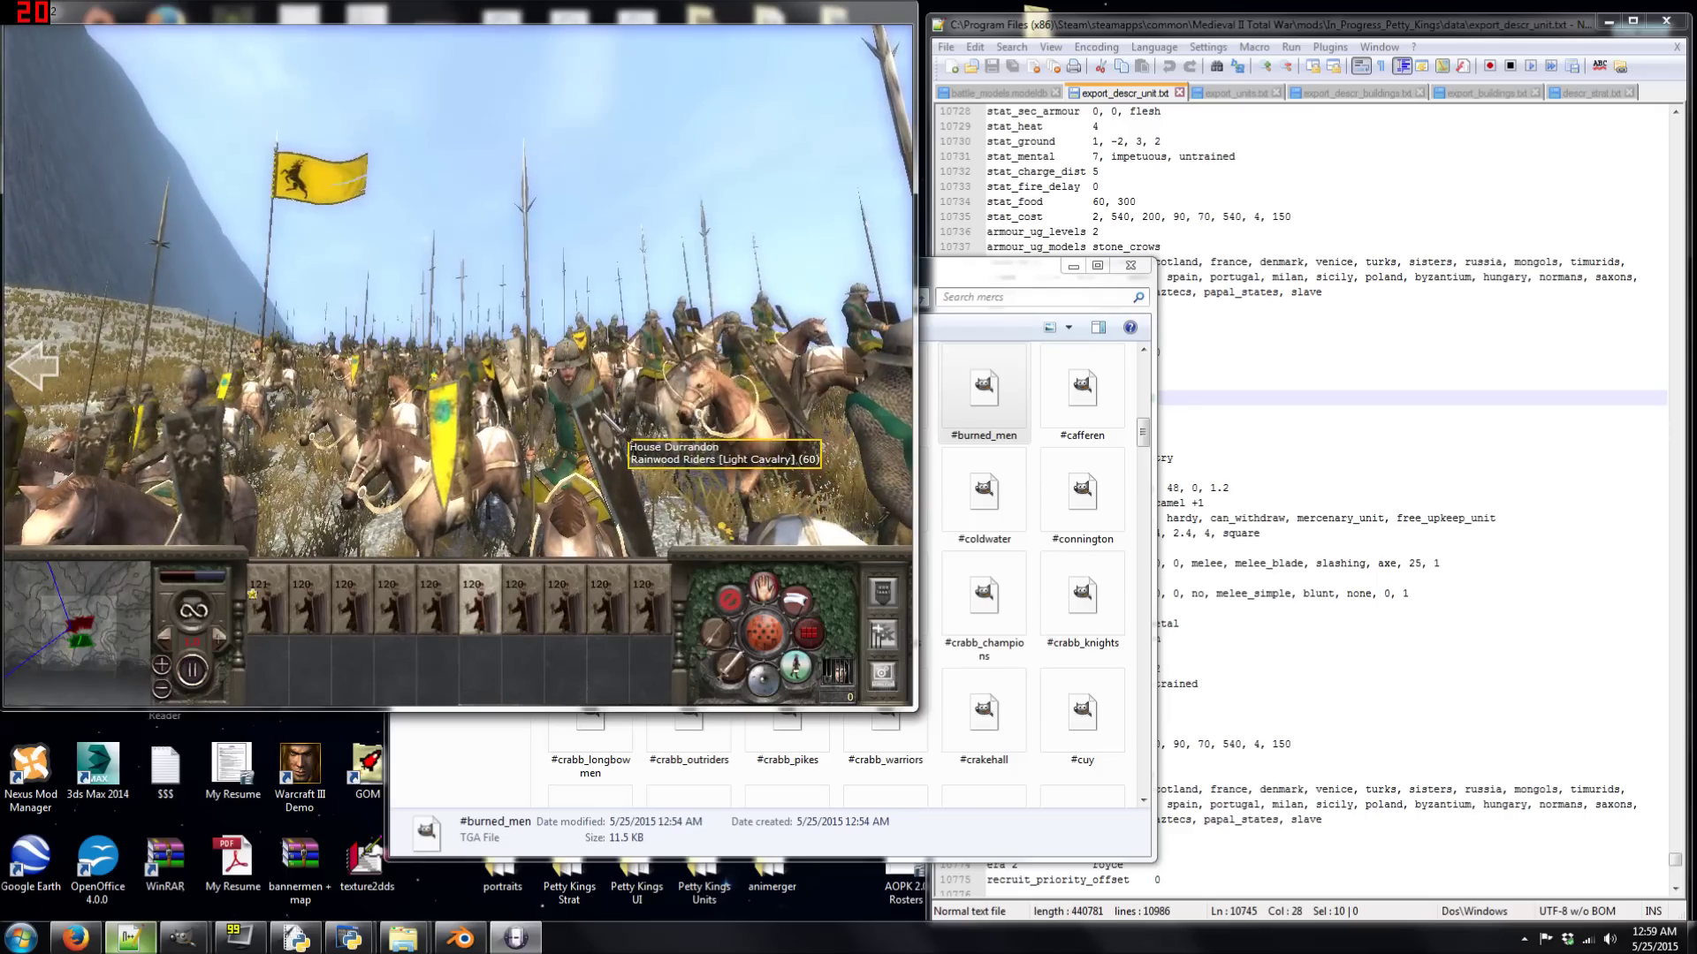
key("w")
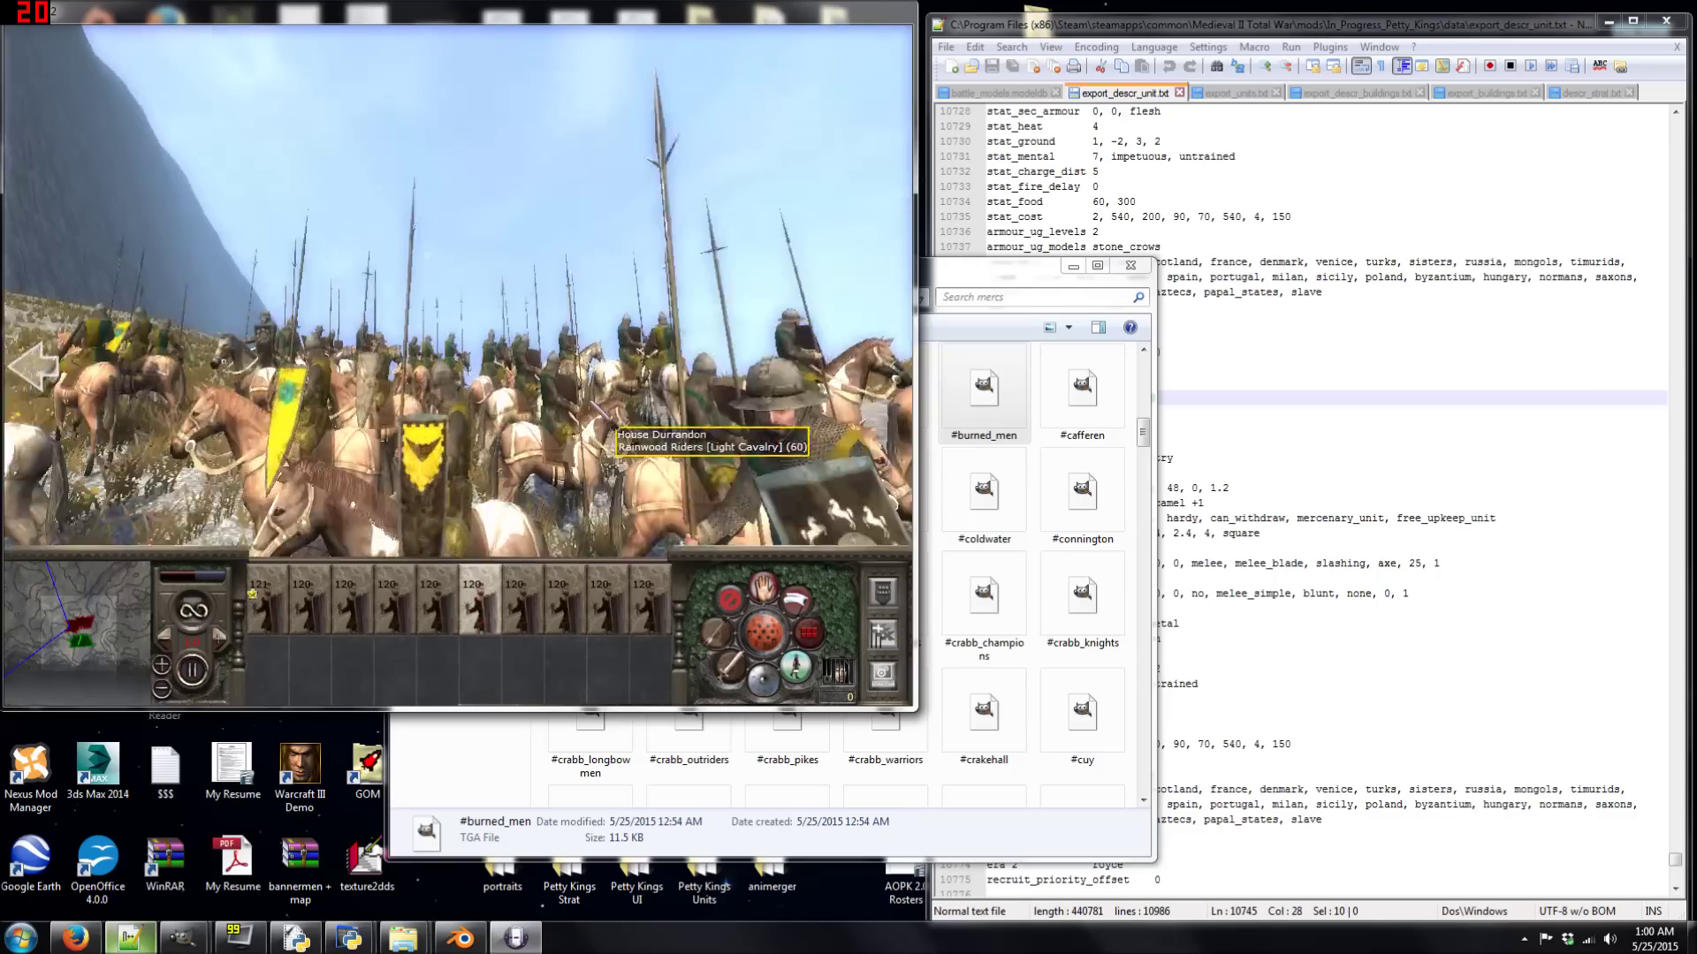
middle_click_drag(616, 431, 590, 405)
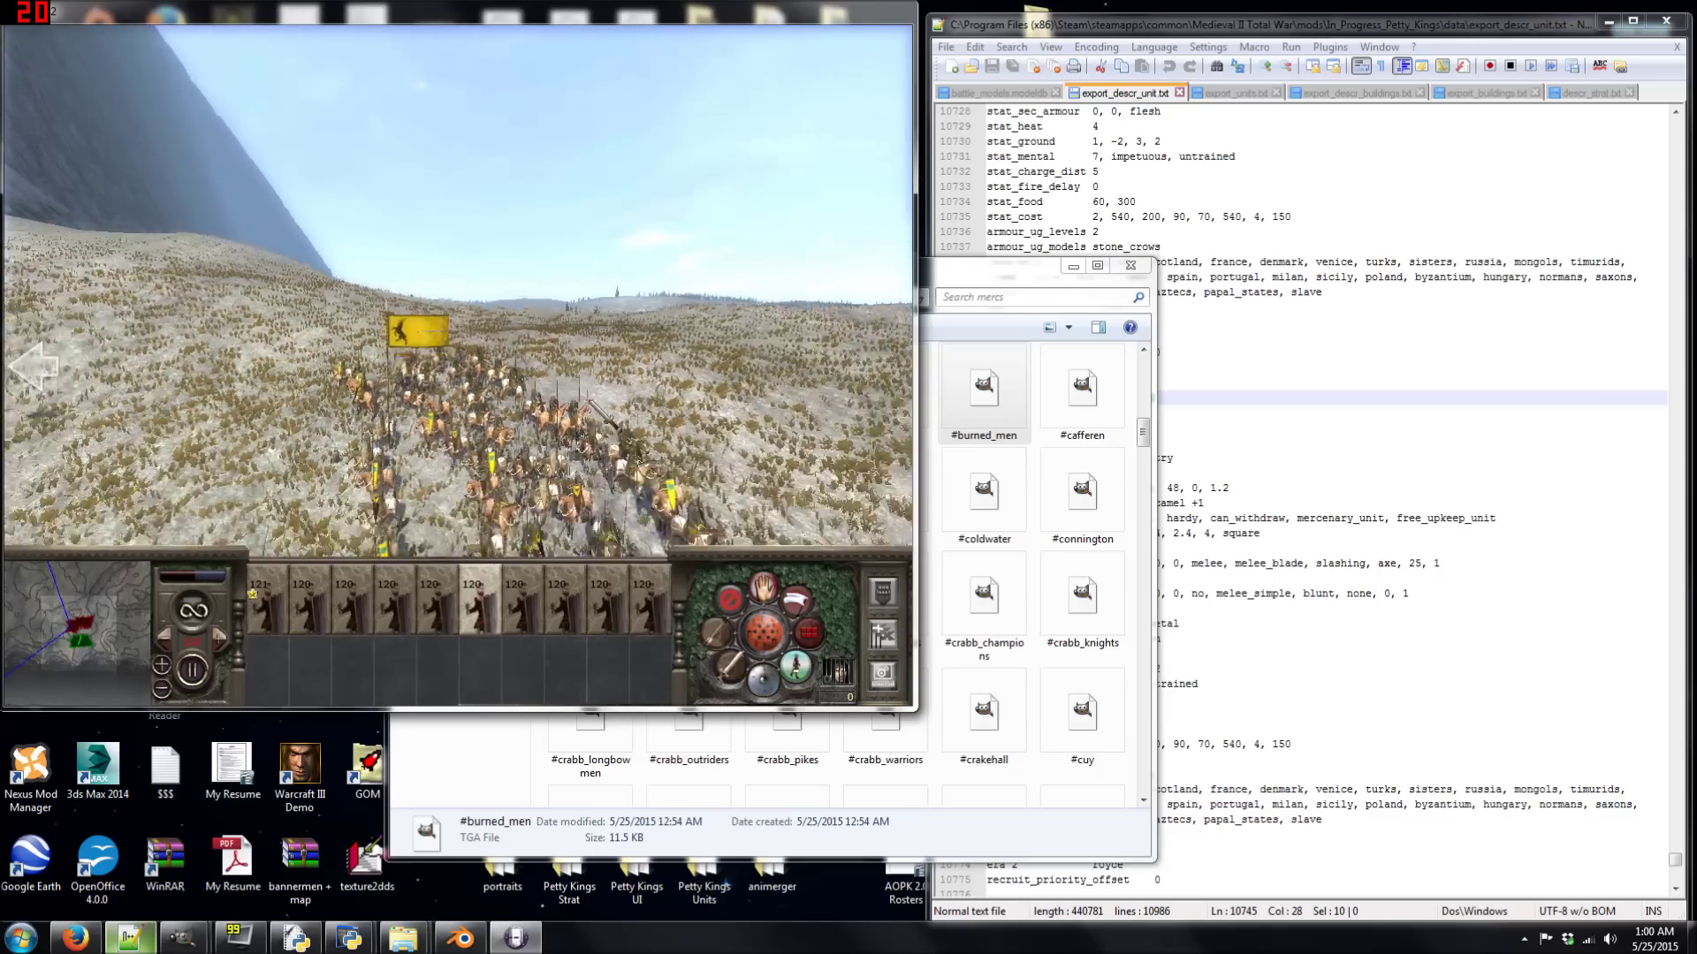
key("w")
scroll(591, 404, "down", 5)
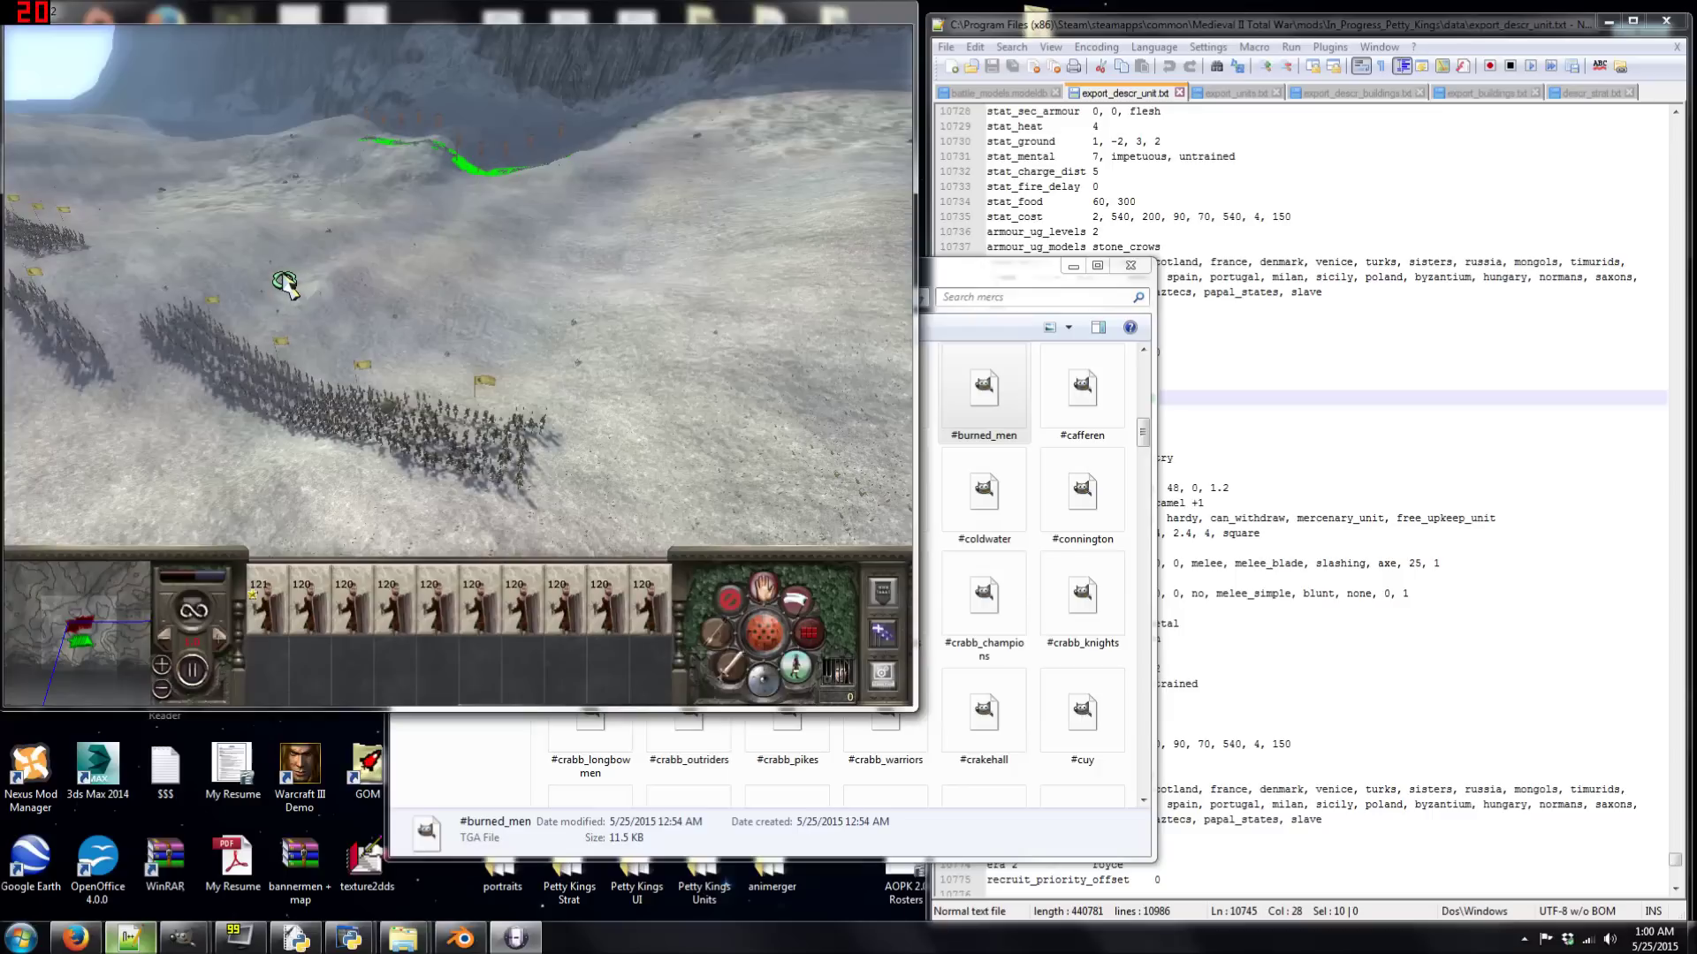
middle_click_drag(274, 278, 284, 277)
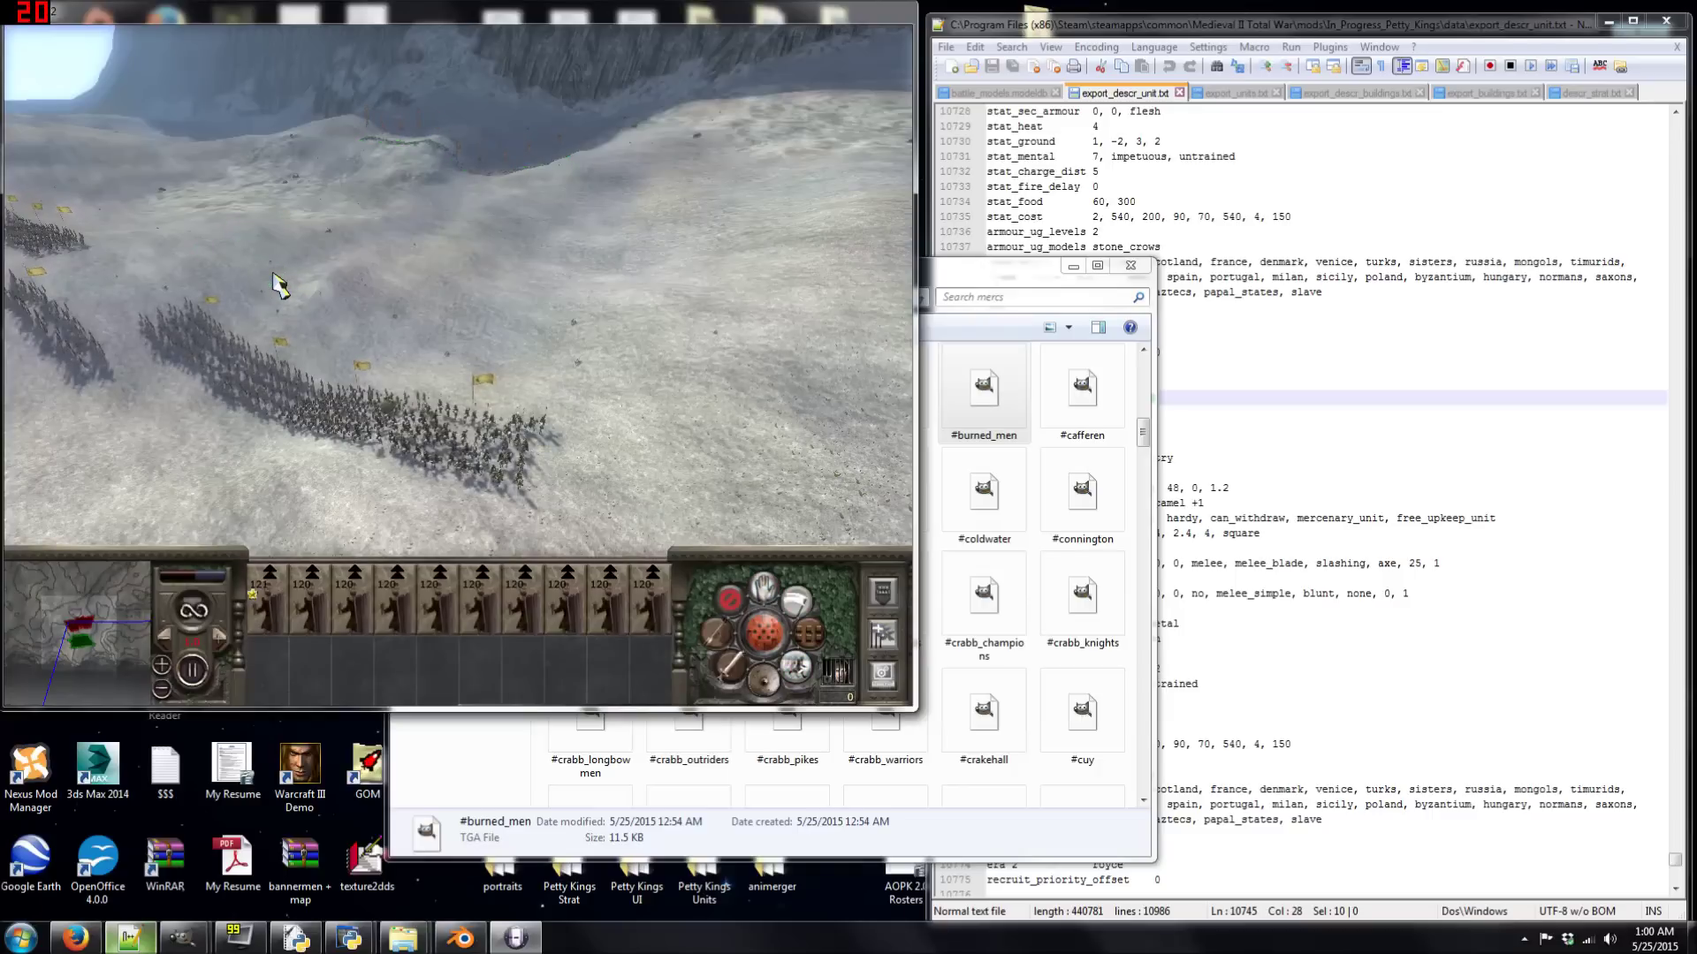
scroll(587, 360, "up", 5)
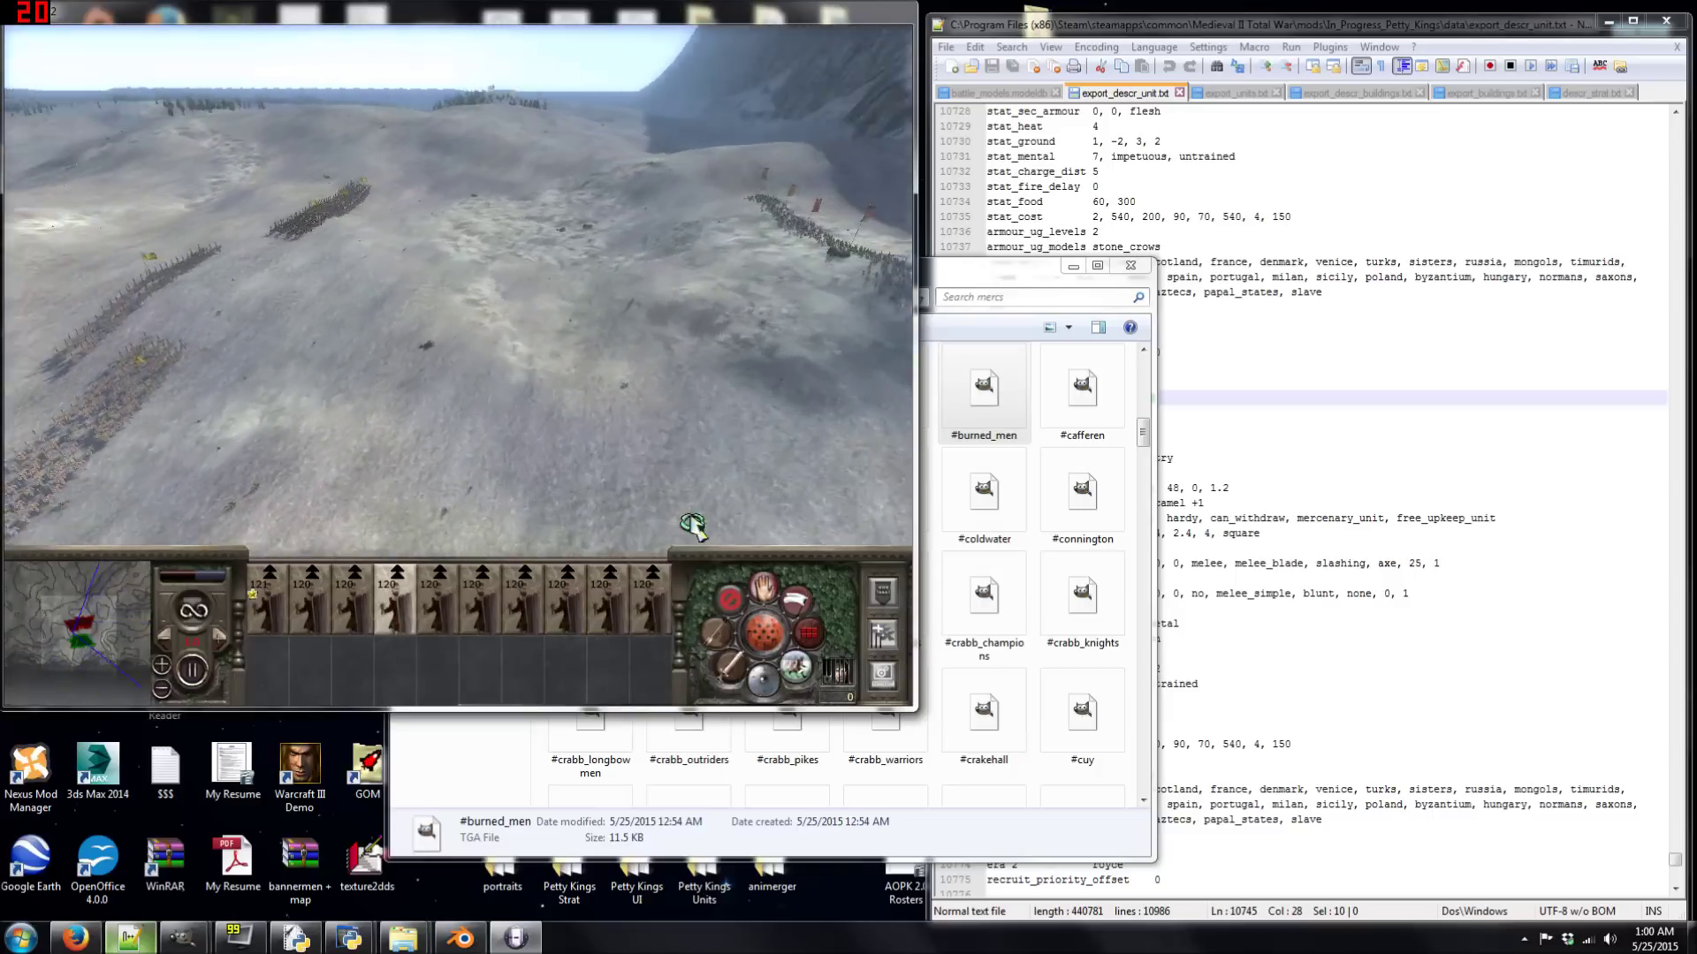
scroll(669, 397, "up", 5)
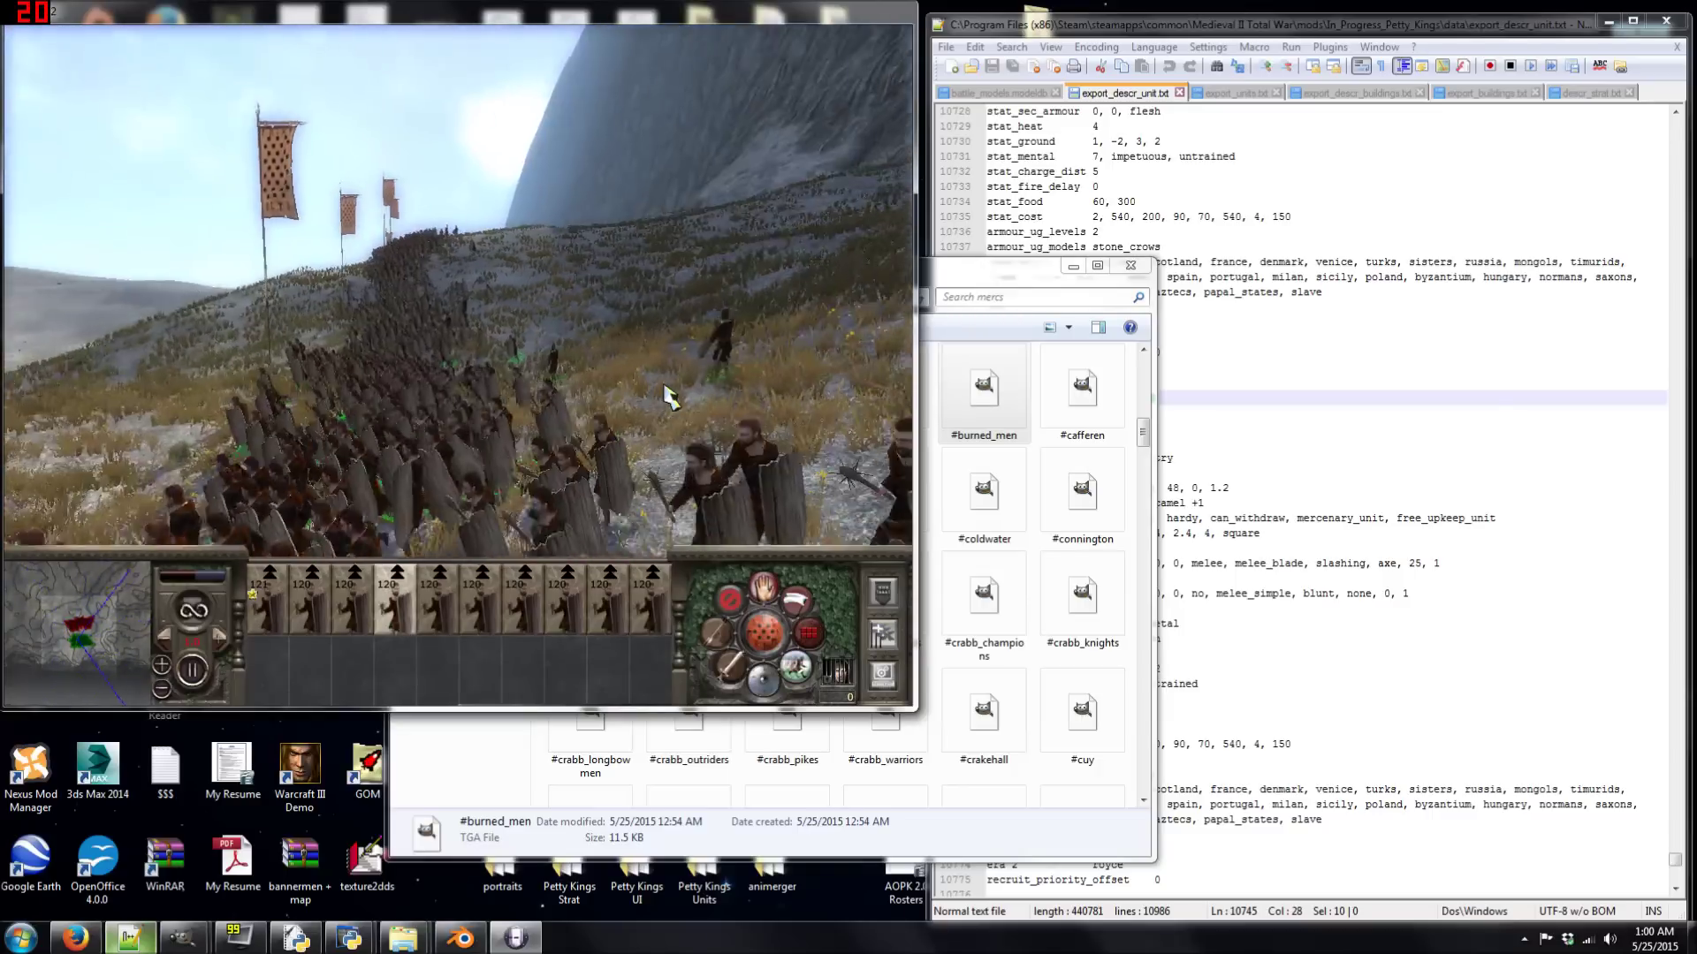
scroll(669, 397, "down", 5)
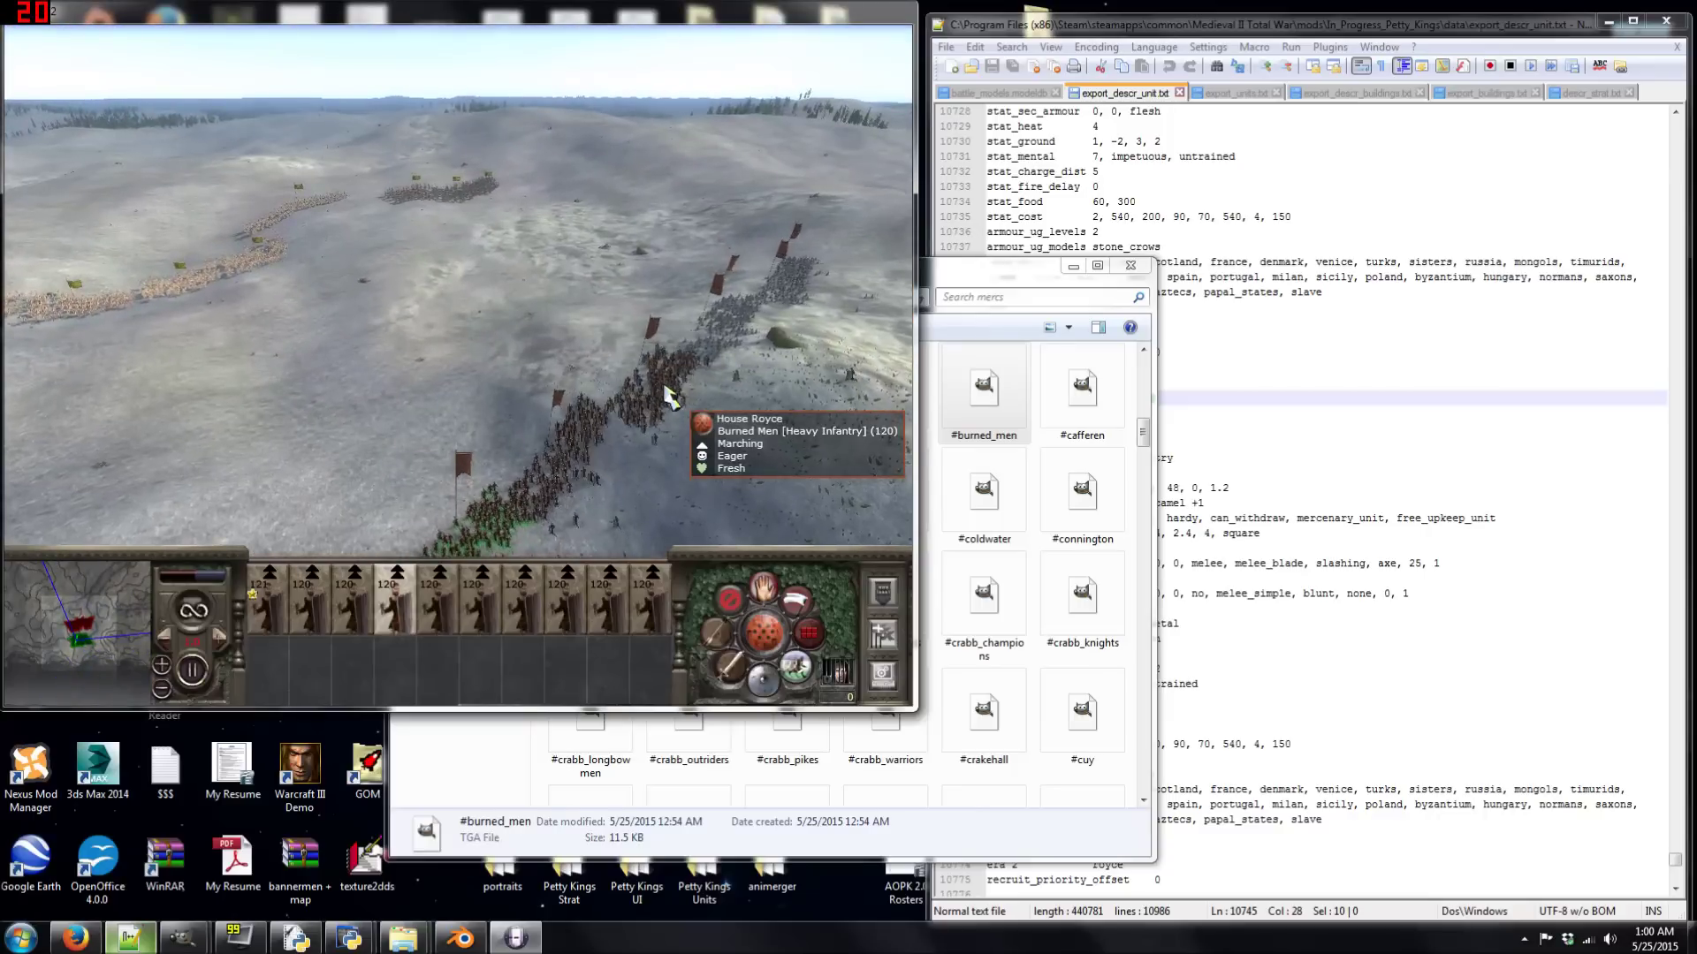
key("q")
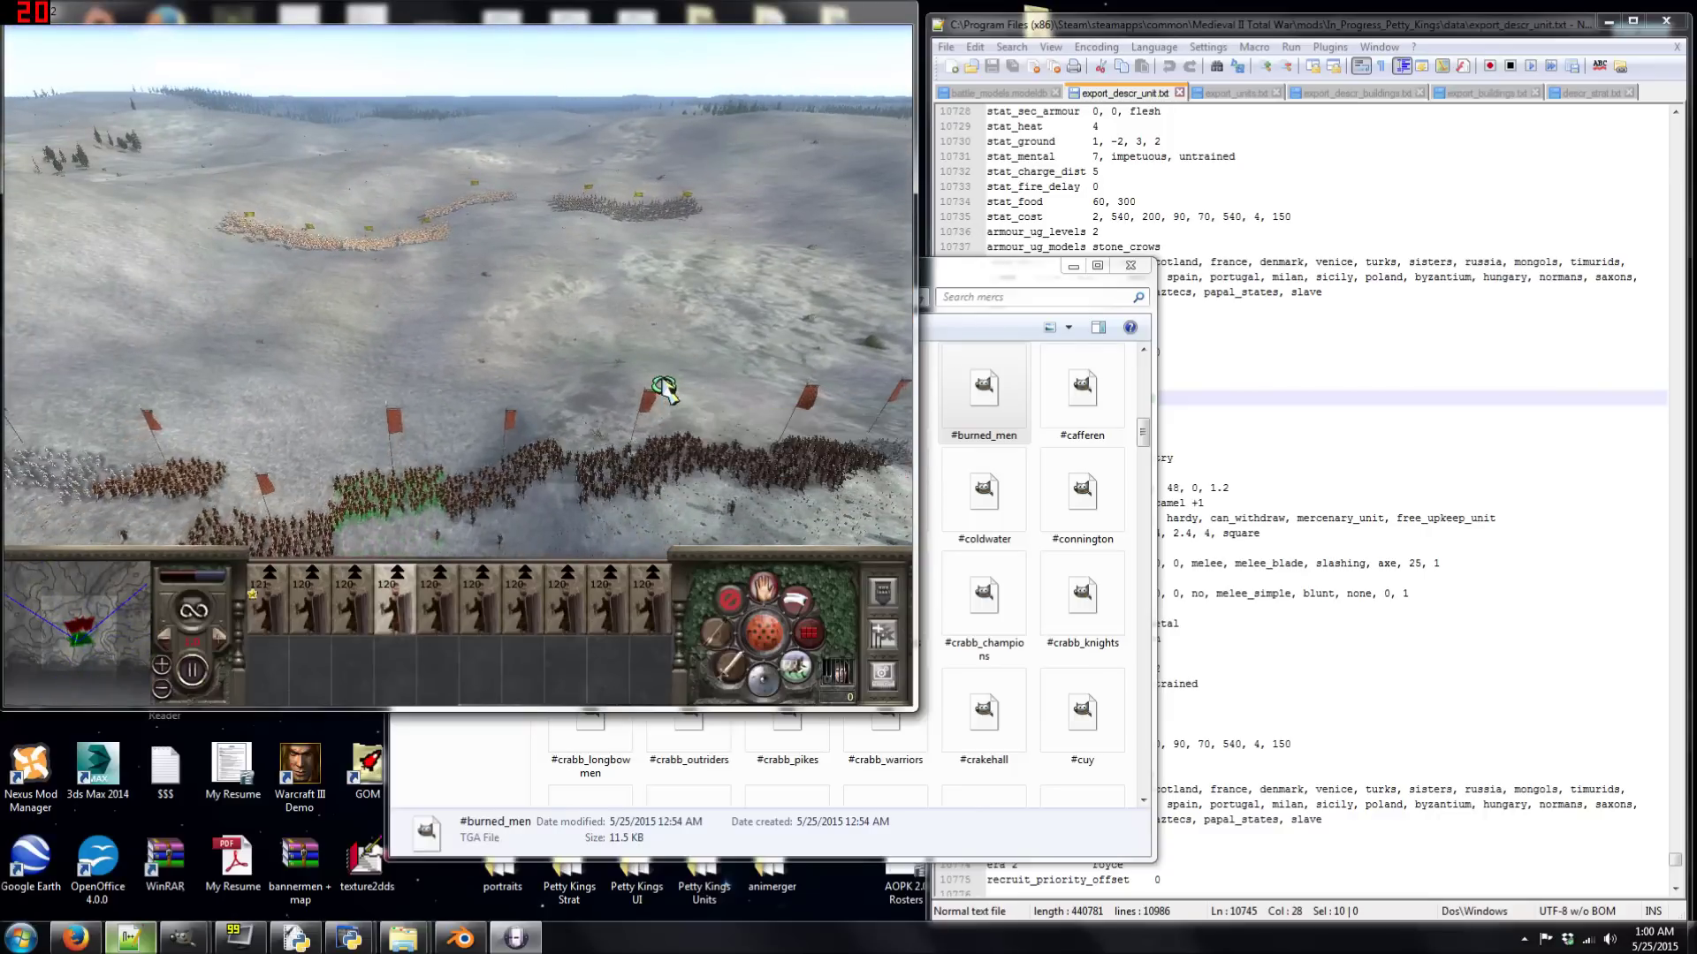